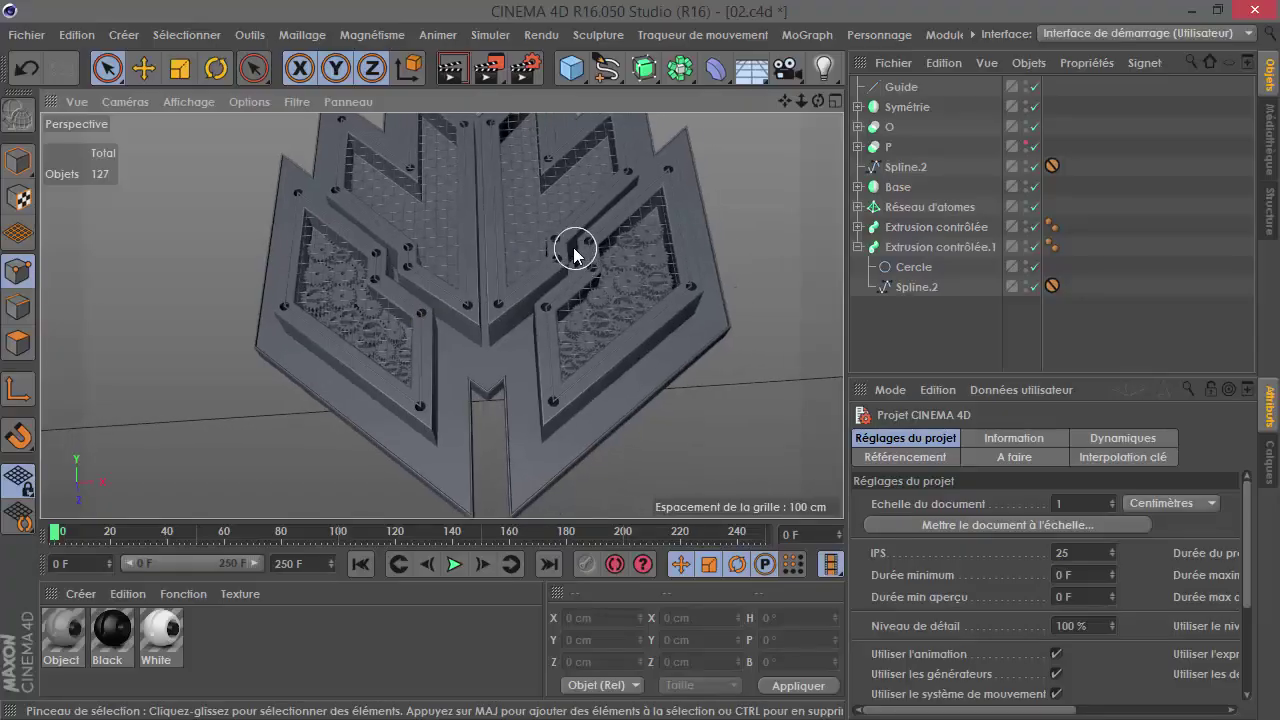
Step: Create a new empty scene via Fichier > Nouveau
left_click(28, 38)
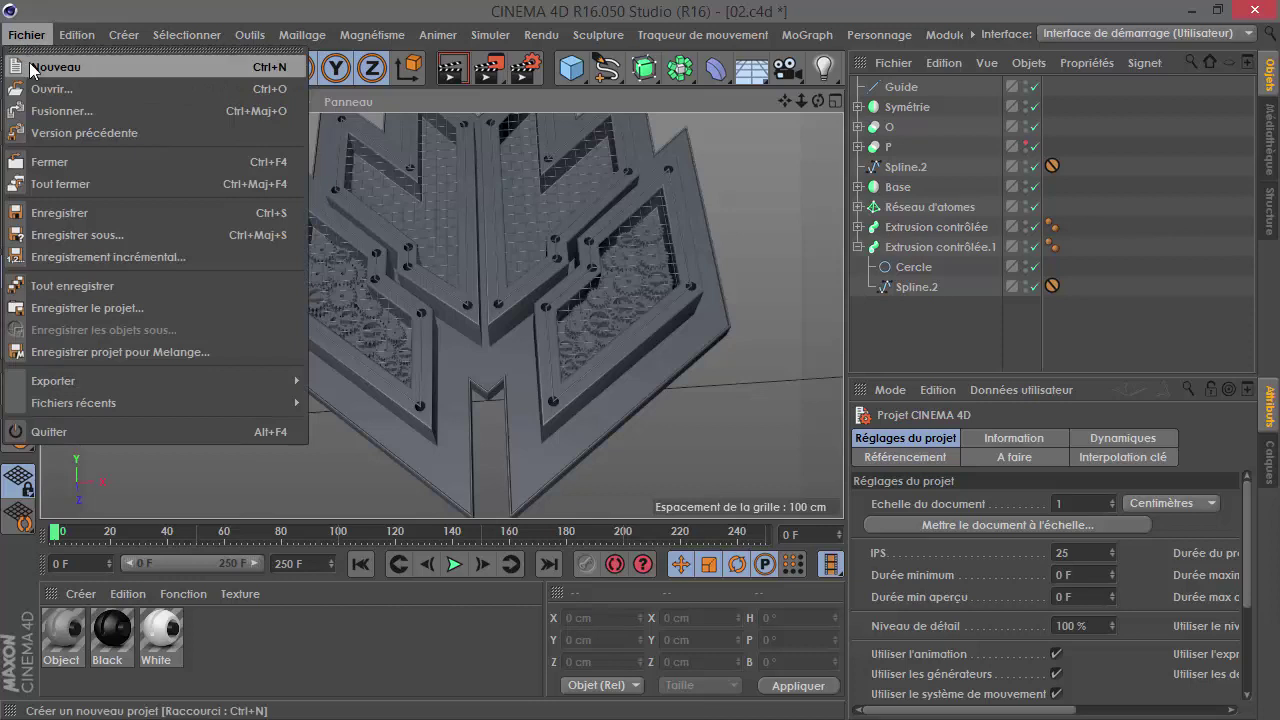
left_click(45, 63)
Step: Add a Spirale spline with a 20 cm starting radius on the XZ plane
left_click(609, 72)
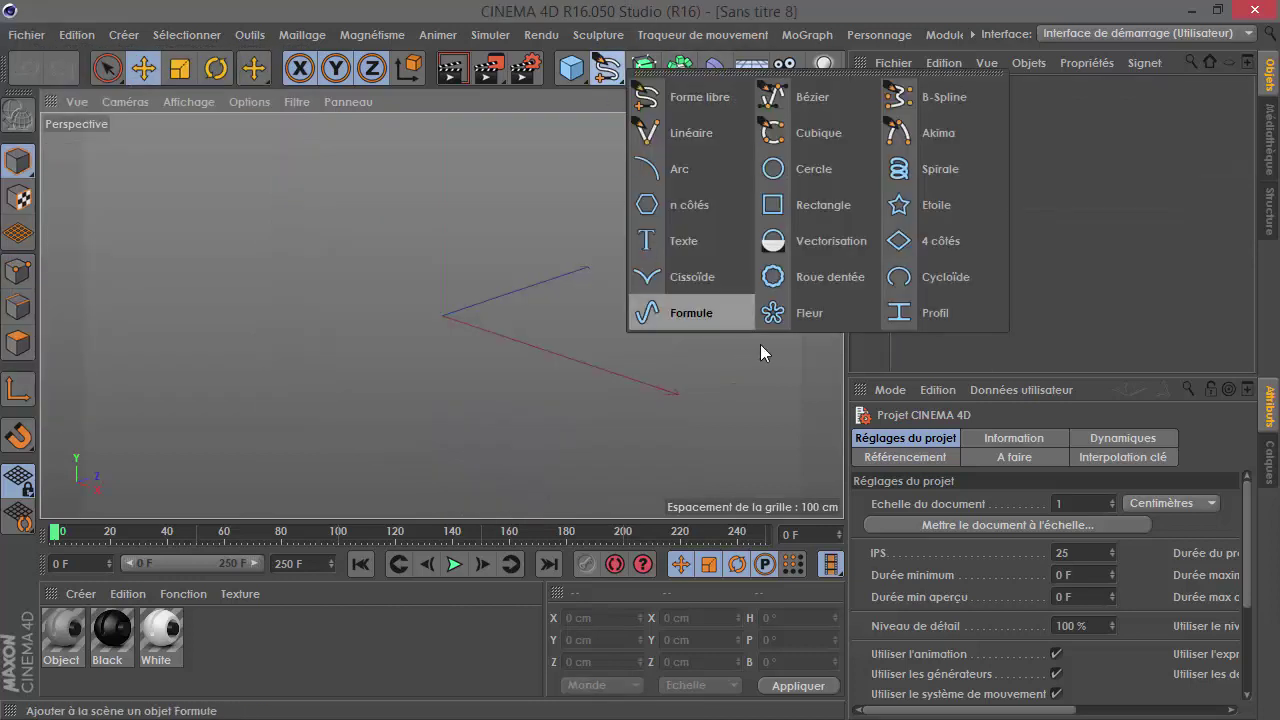
left_click(935, 169)
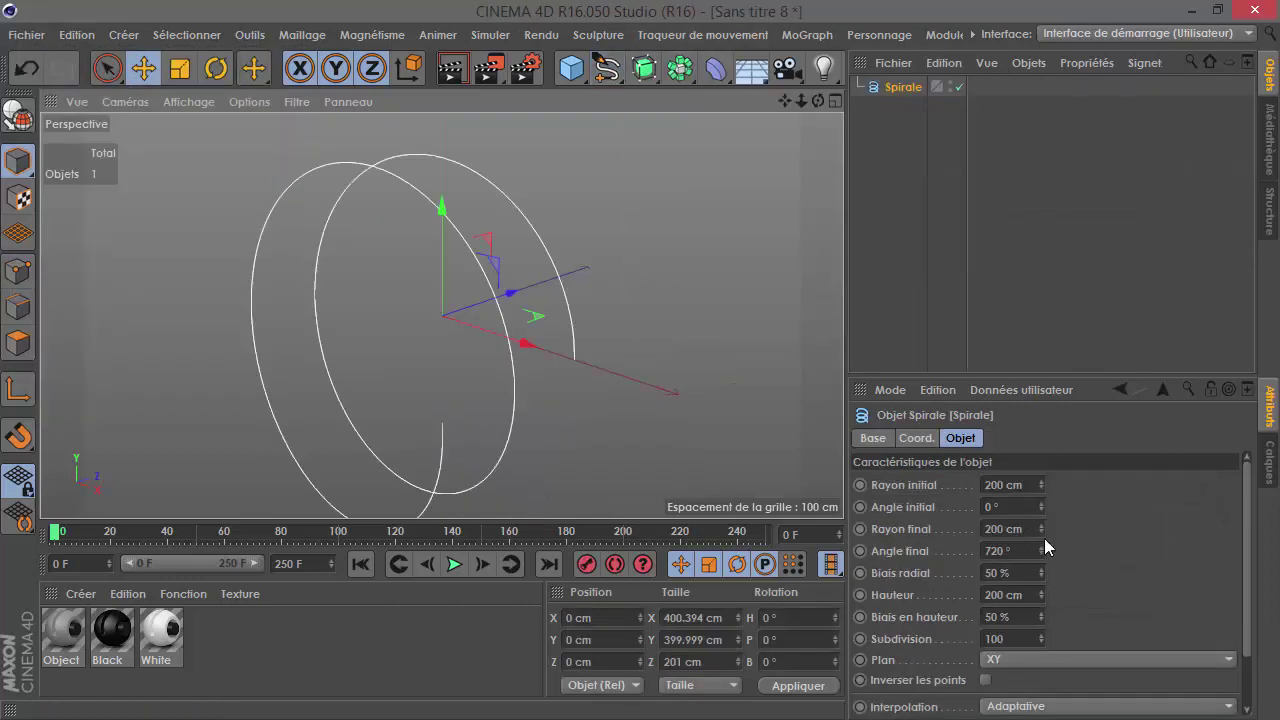
left_click(1017, 484)
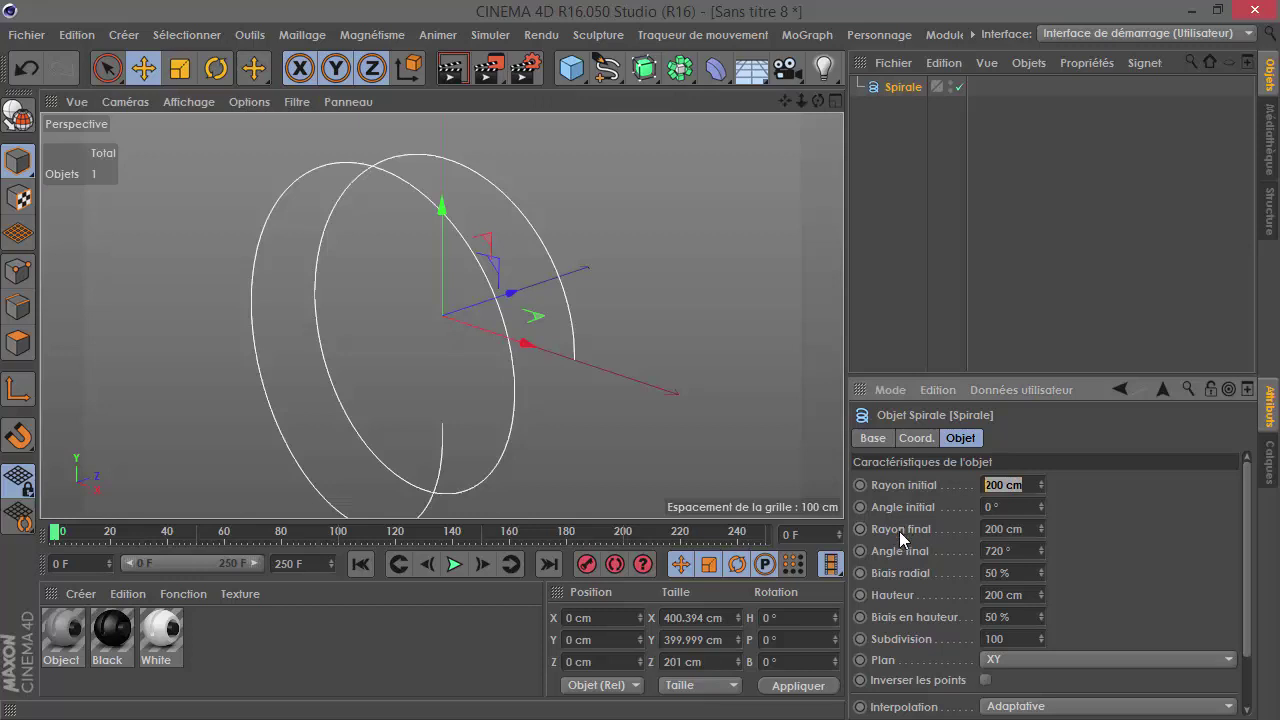
type("20")
key("Return")
key("Return")
left_click(1031, 659)
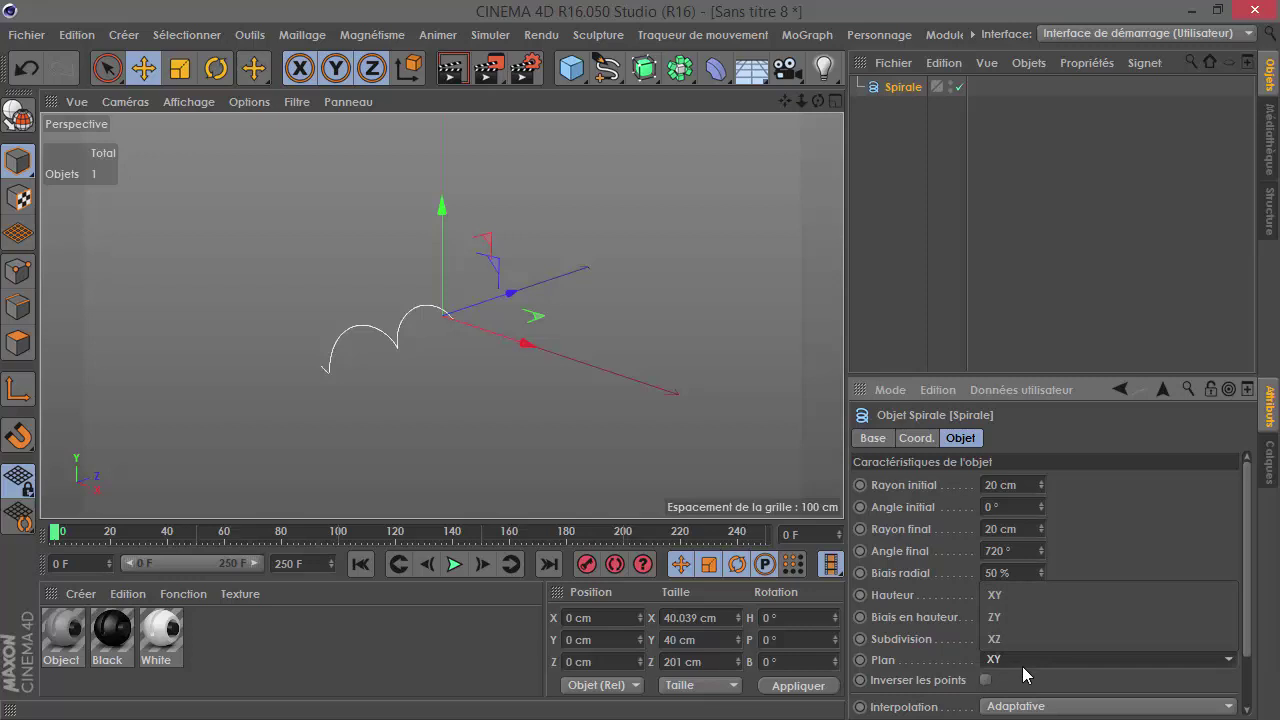
left_click(1001, 640)
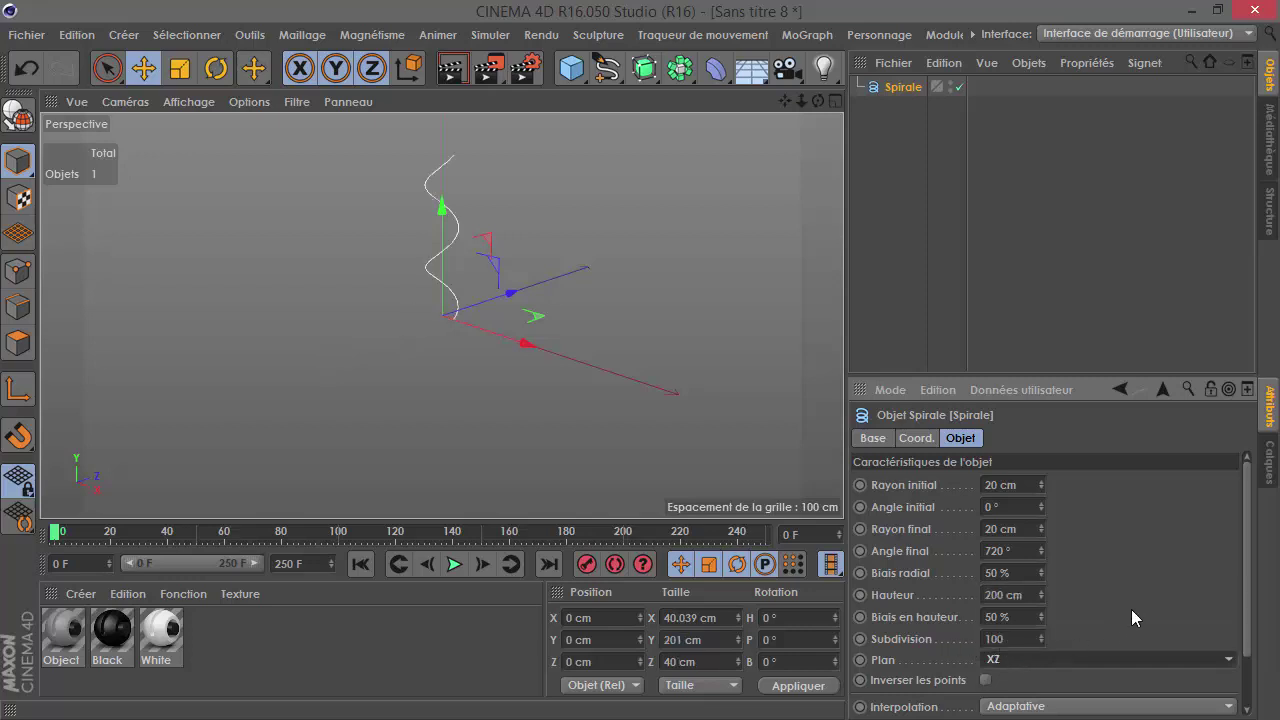
Step: Raise the spiral's end angle to 8000° and add a 4 côtés diamond spline
scroll(500, 243, "up", 5)
scroll(457, 234, "down", 2)
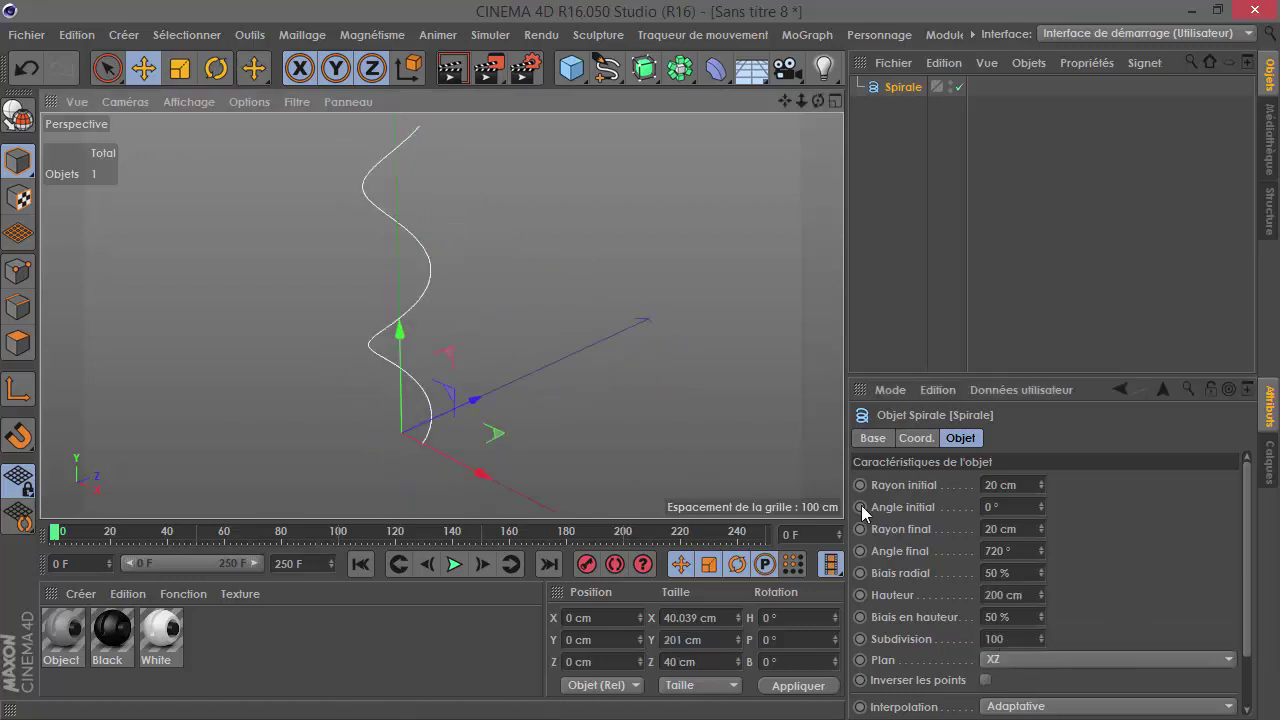
left_click_drag(1042, 550, 1042, 420)
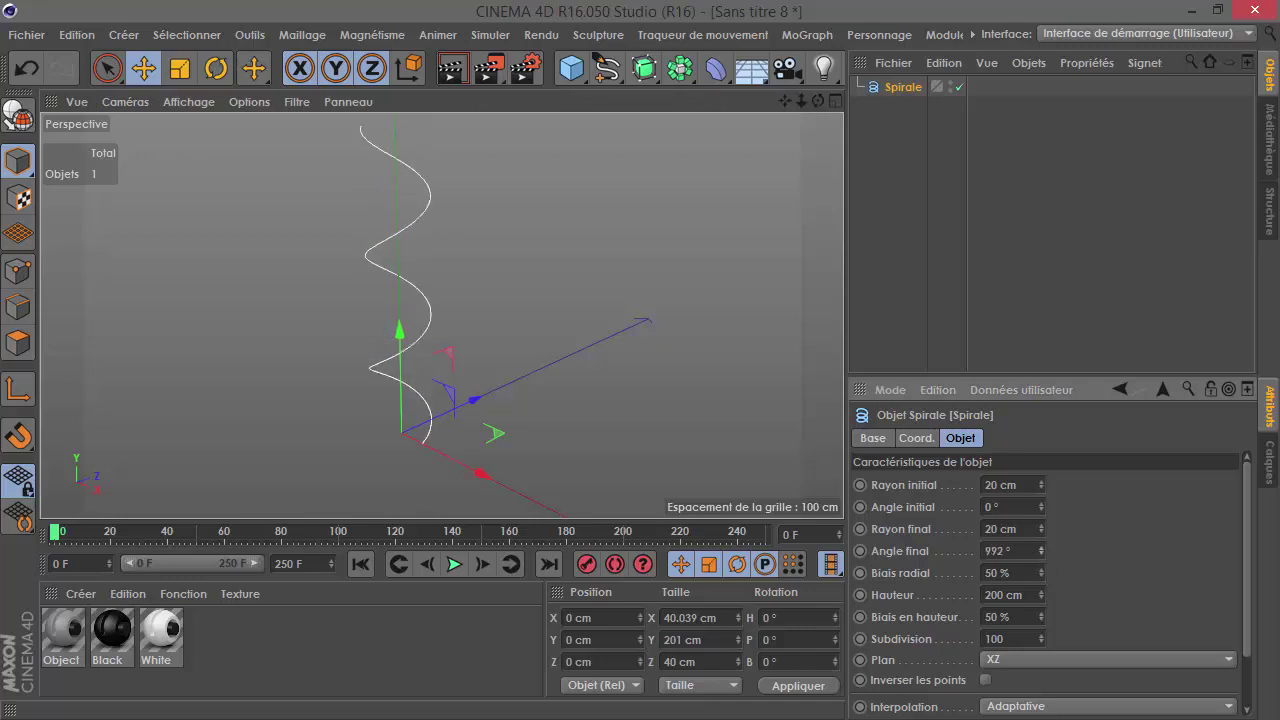
left_click_drag(1042, 550, 1042, 420)
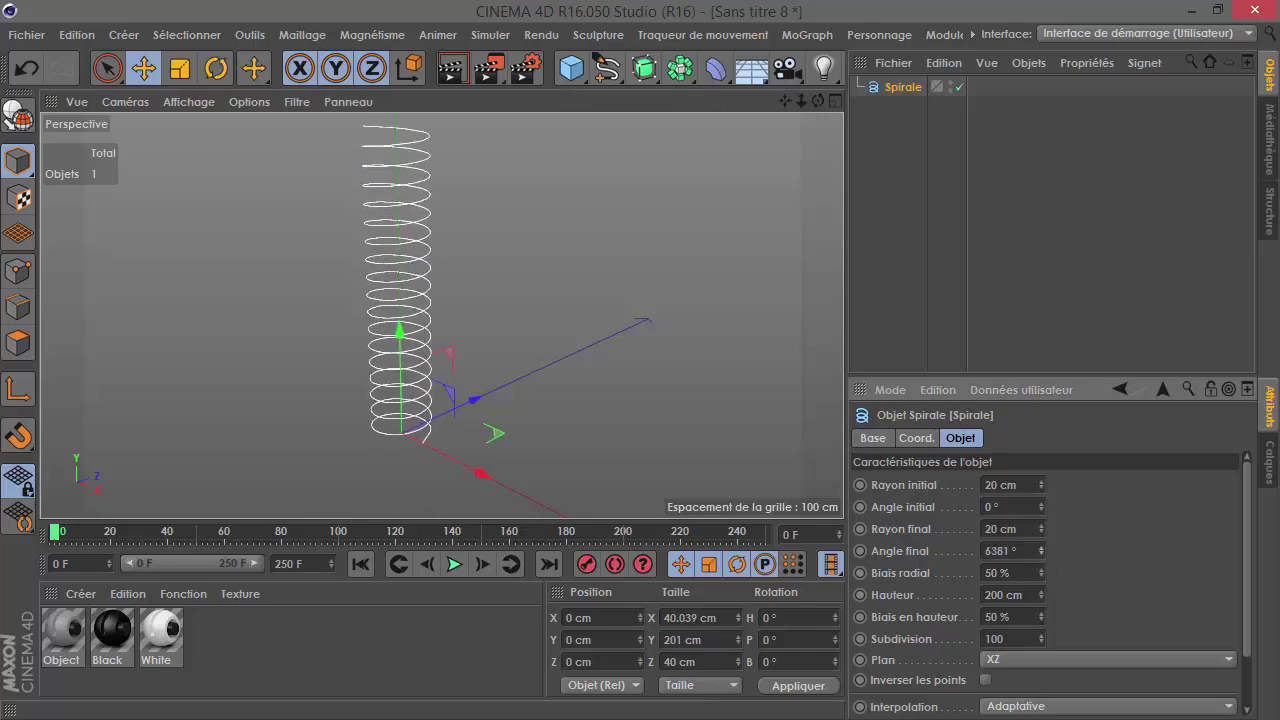
left_click_drag(1042, 550, 1042, 530)
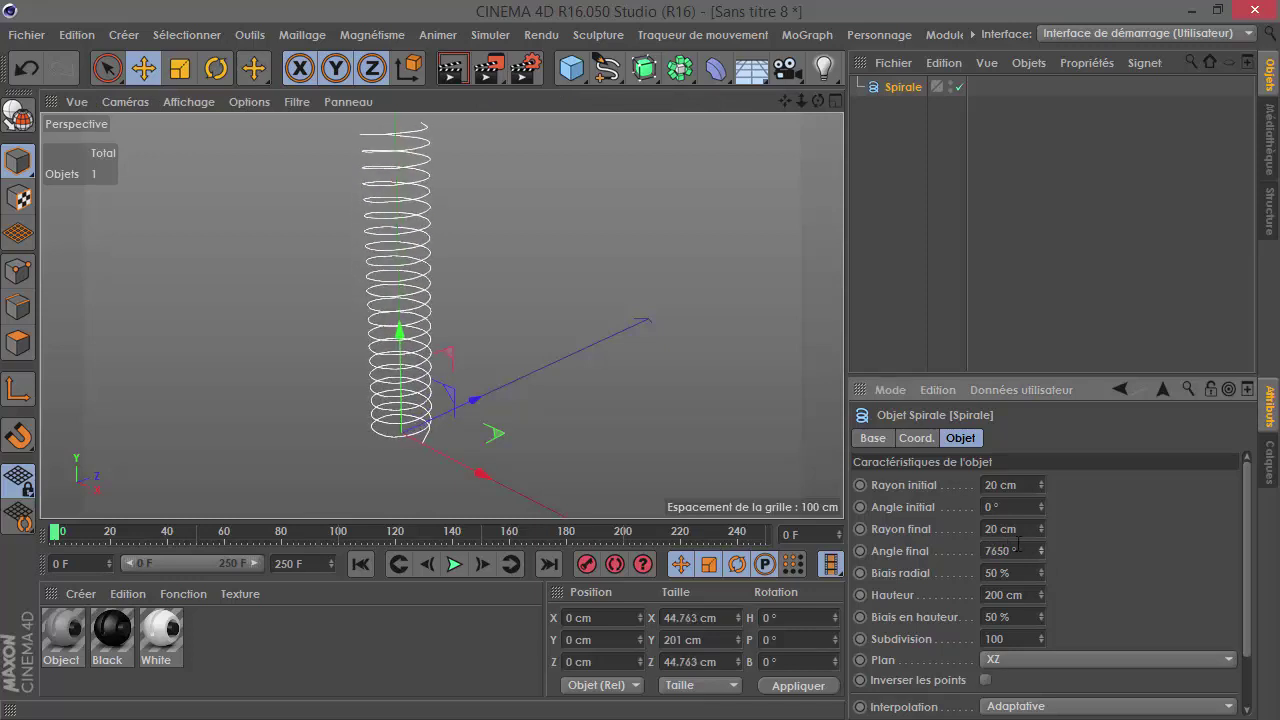
type("0")
key("Return")
scroll(545, 442, "down", 2)
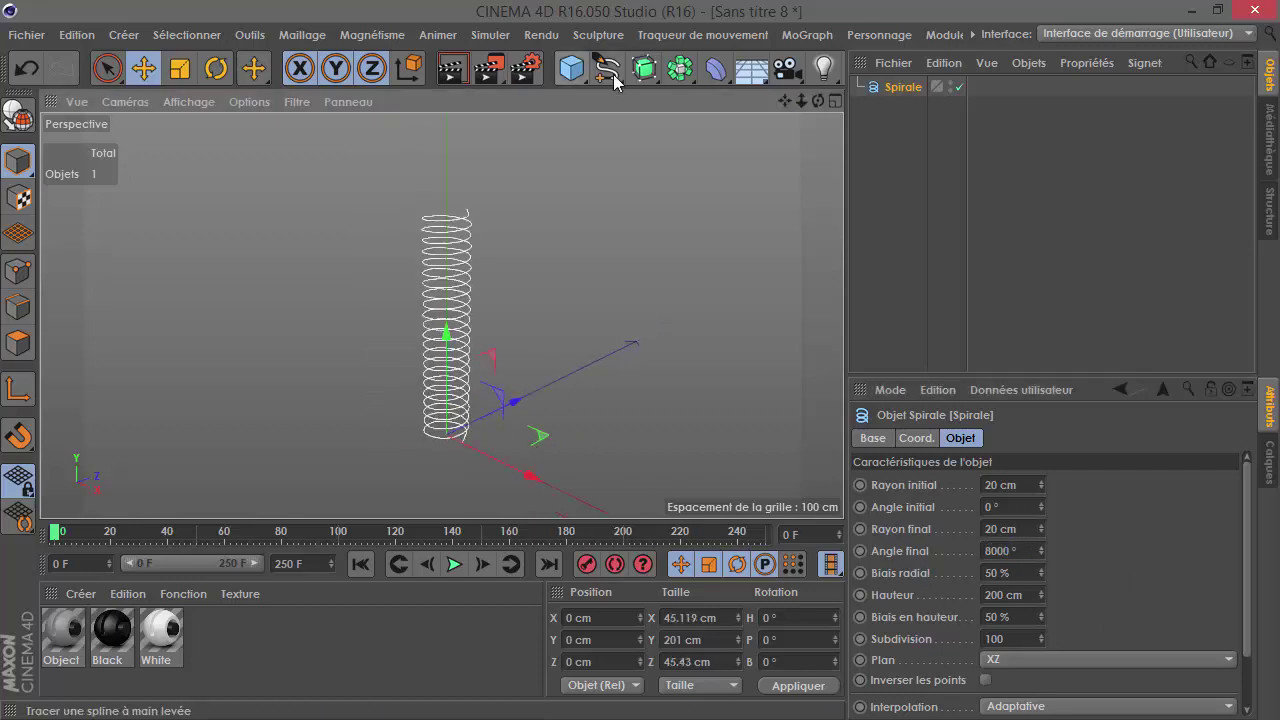
left_click_drag(606, 67, 907, 239)
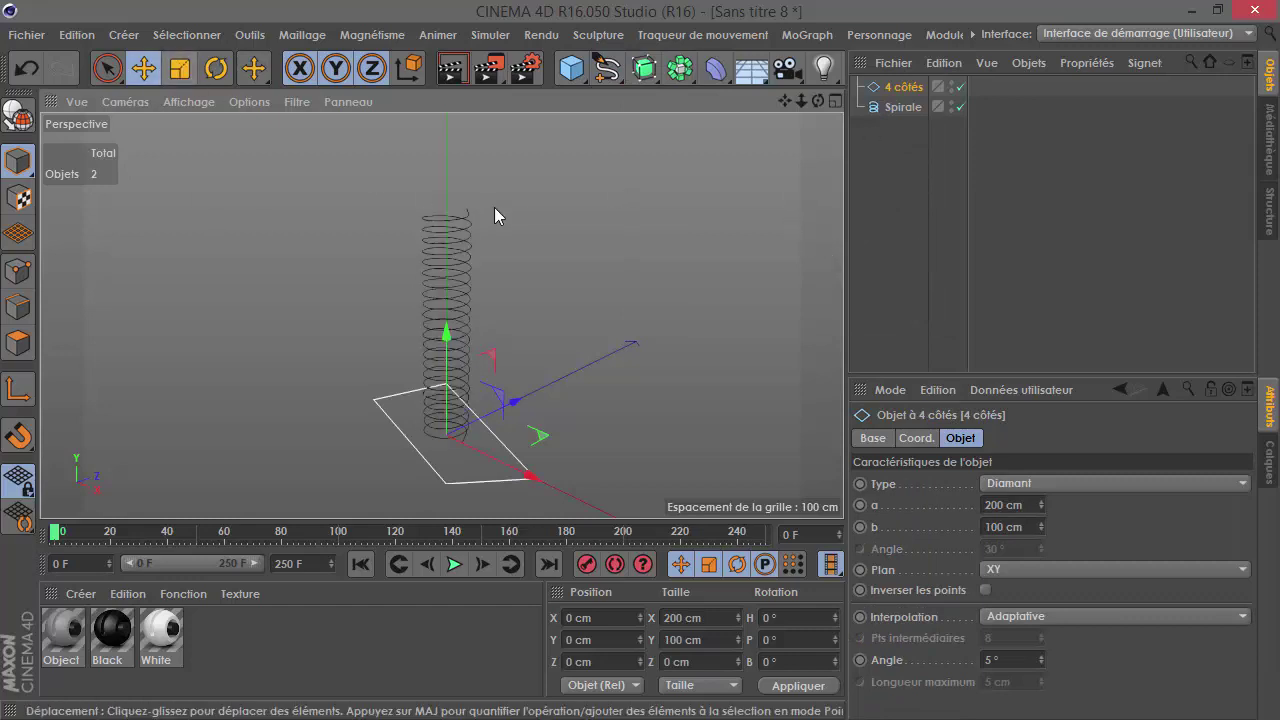
Step: Scale the 4 côtés diamond spline down to about 8%
left_click(178, 70)
left_click_drag(520, 430, 449, 432)
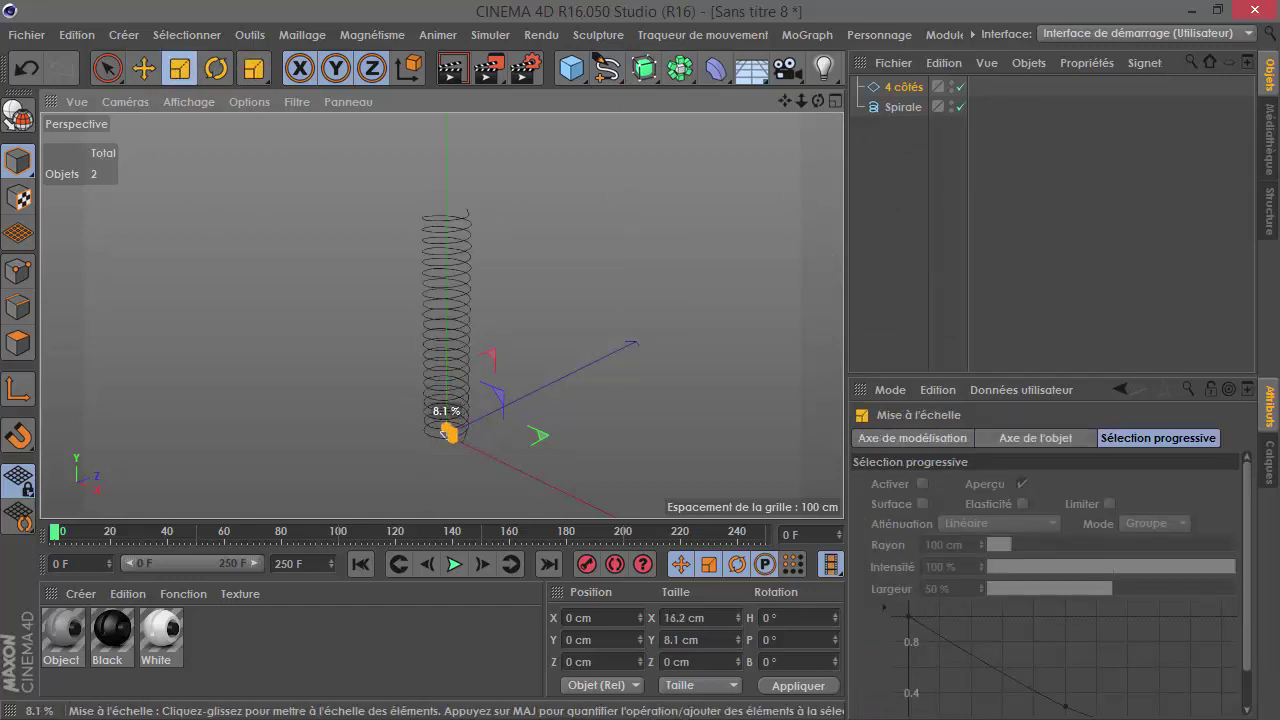
left_click(705, 227)
scroll(444, 454, "up", 3)
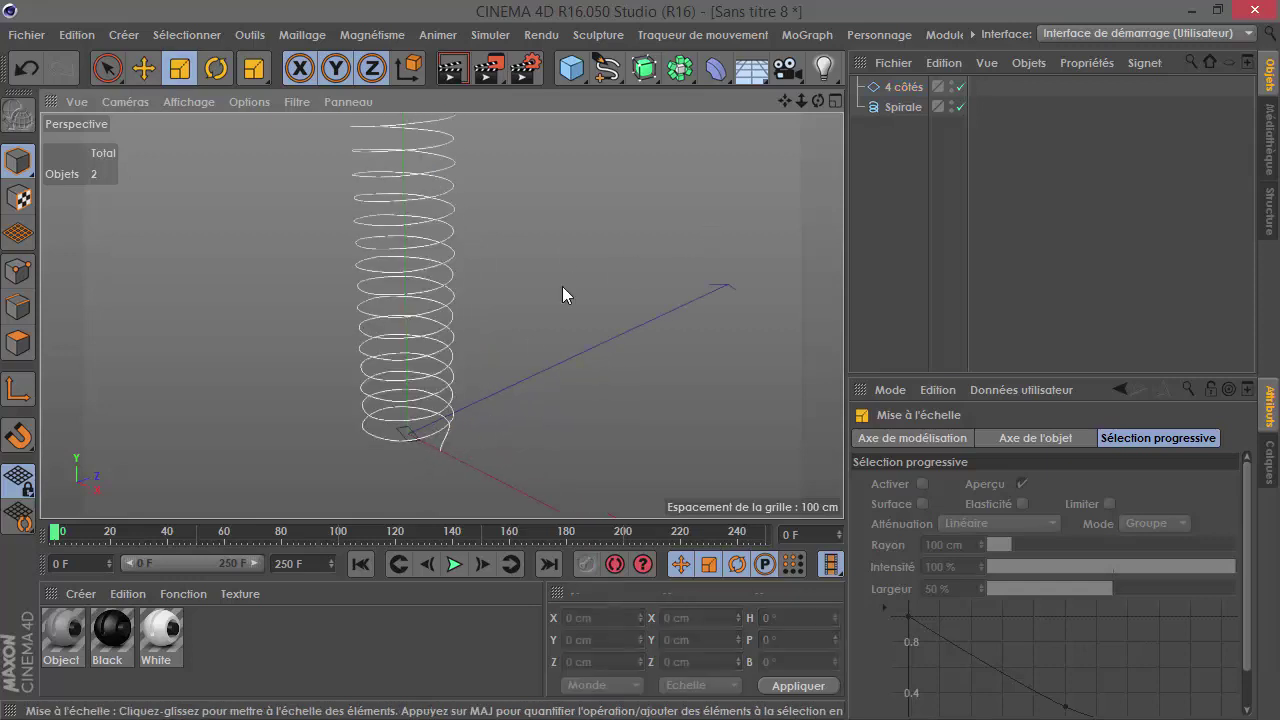
Step: Add an Extrusion contrôlée with the 4 côtés and Spirale splines as its children
left_click(648, 66)
left_click(770, 177)
left_click_drag(923, 166, 874, 116)
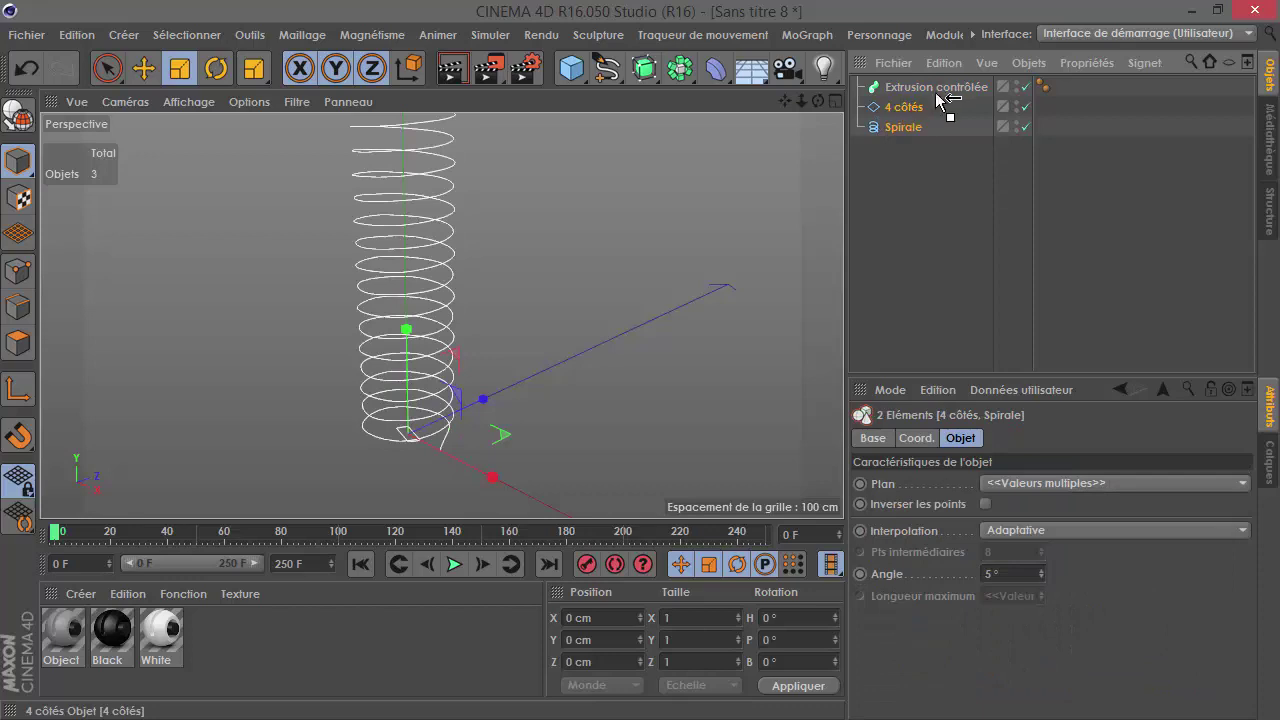
left_click_drag(933, 87, 933, 88)
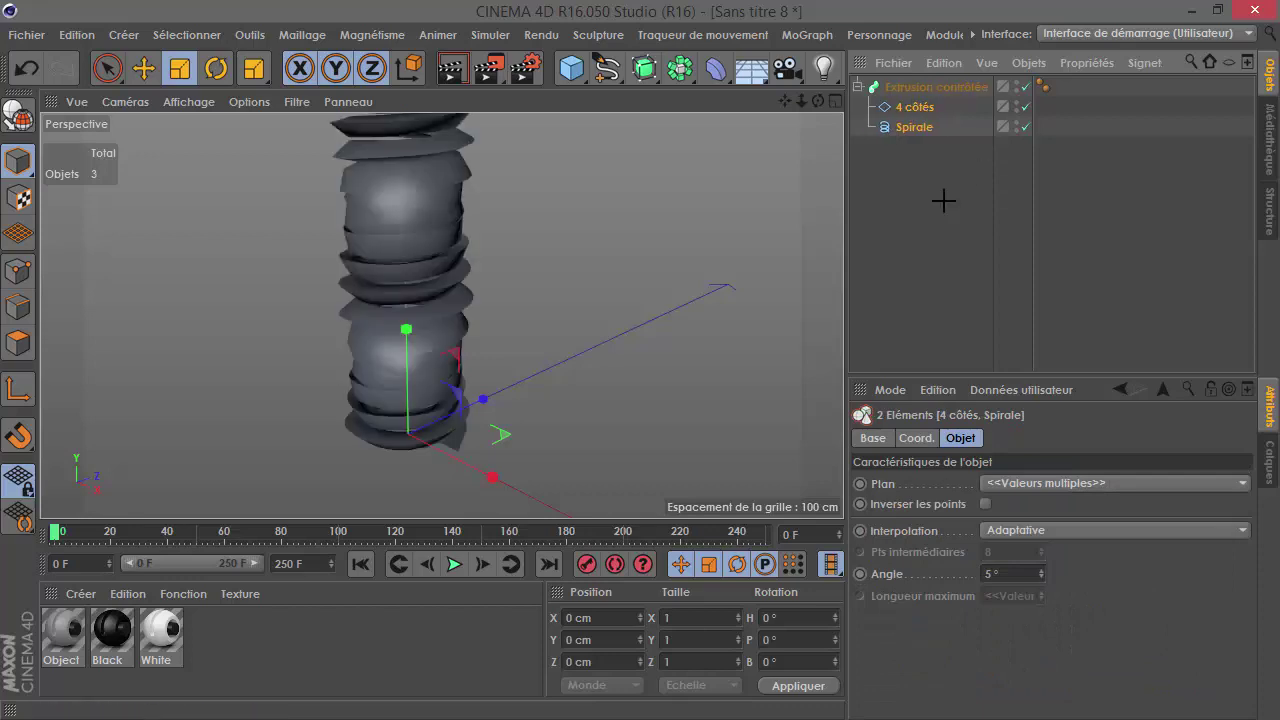
left_click(920, 109)
left_click(915, 130)
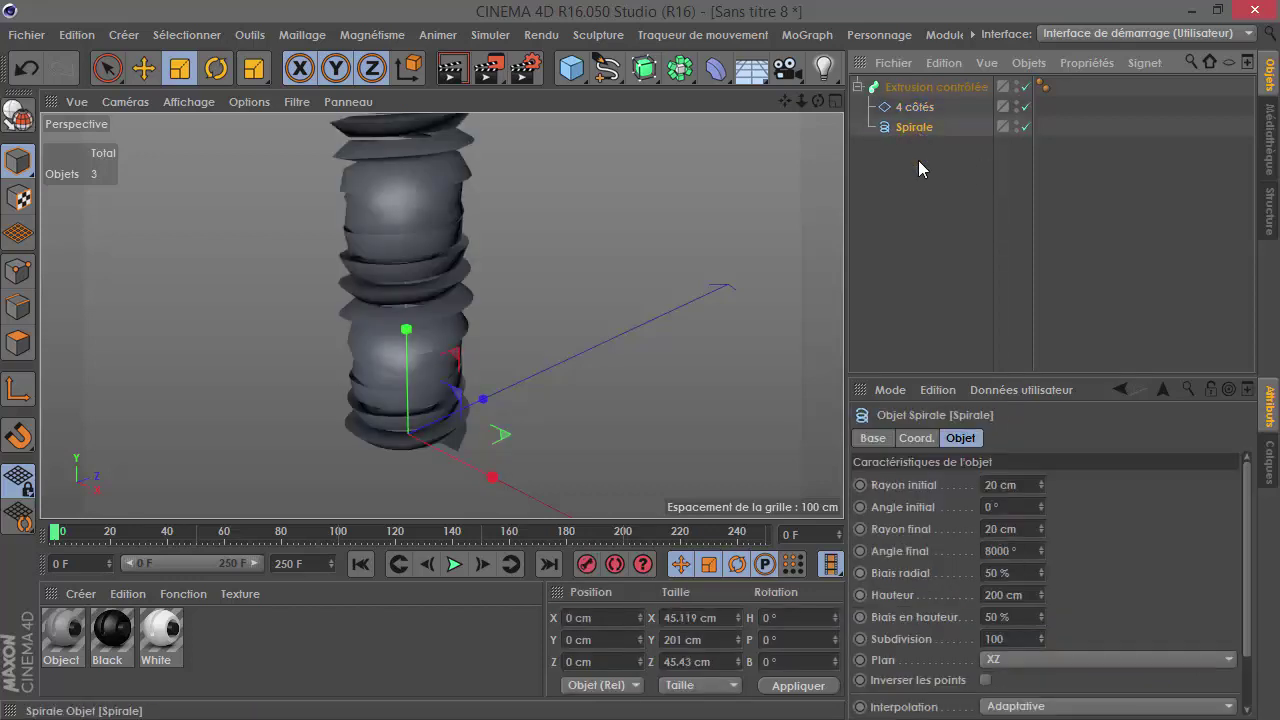
Step: Turn off Roulis on the Extrusion contrôlée and inspect the threads
left_click_drag(513, 315, 528, 327, "alt")
left_click(955, 208)
scroll(527, 325, "up", 3)
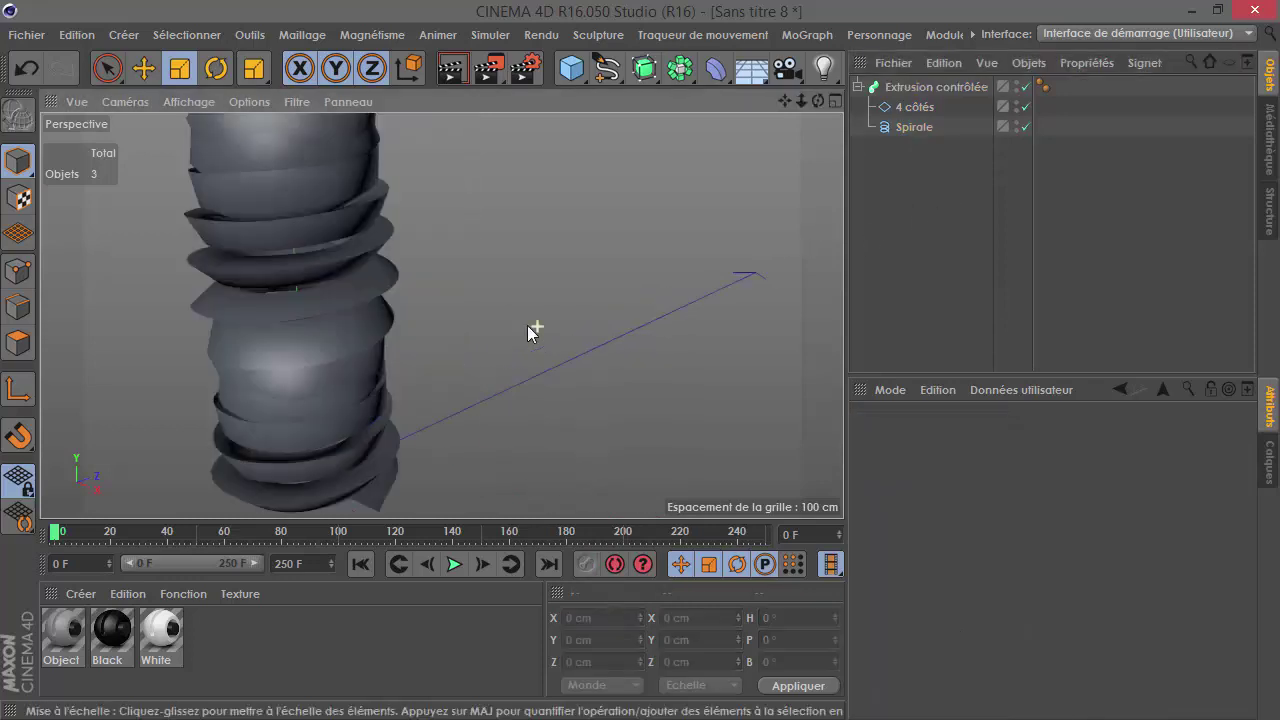
left_click_drag(251, 232, 366, 404, "alt")
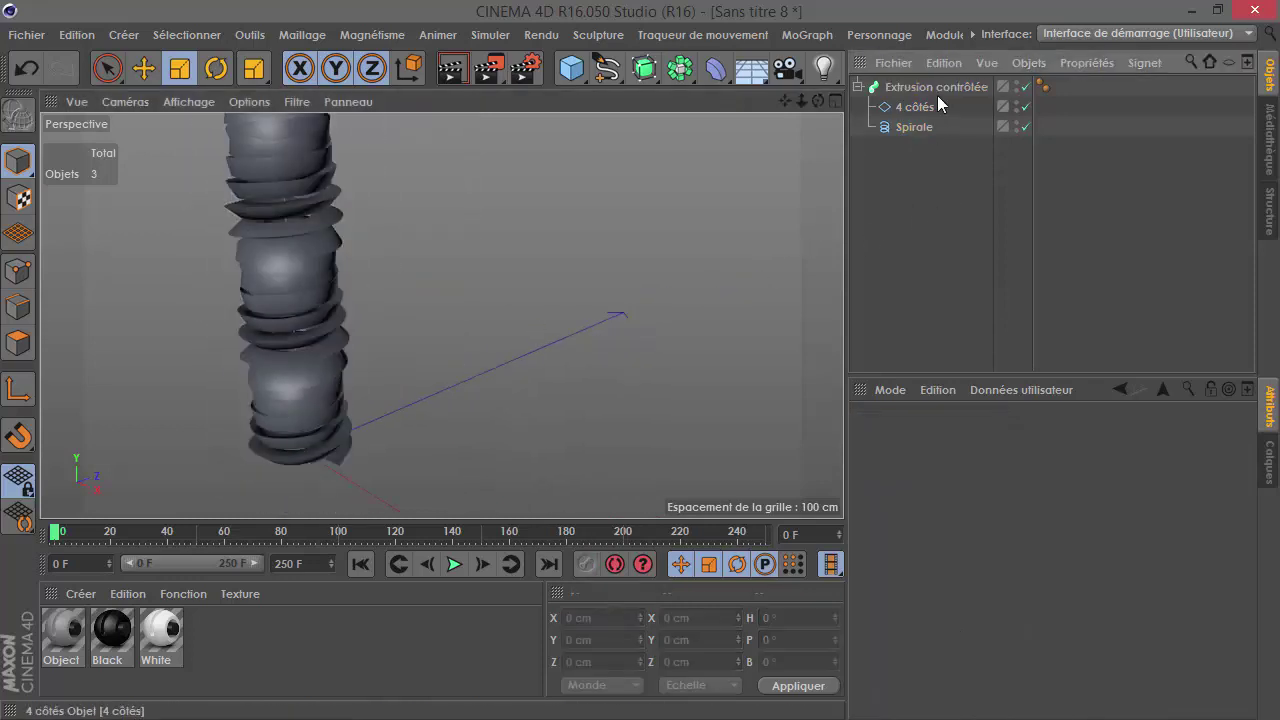
left_click(937, 90)
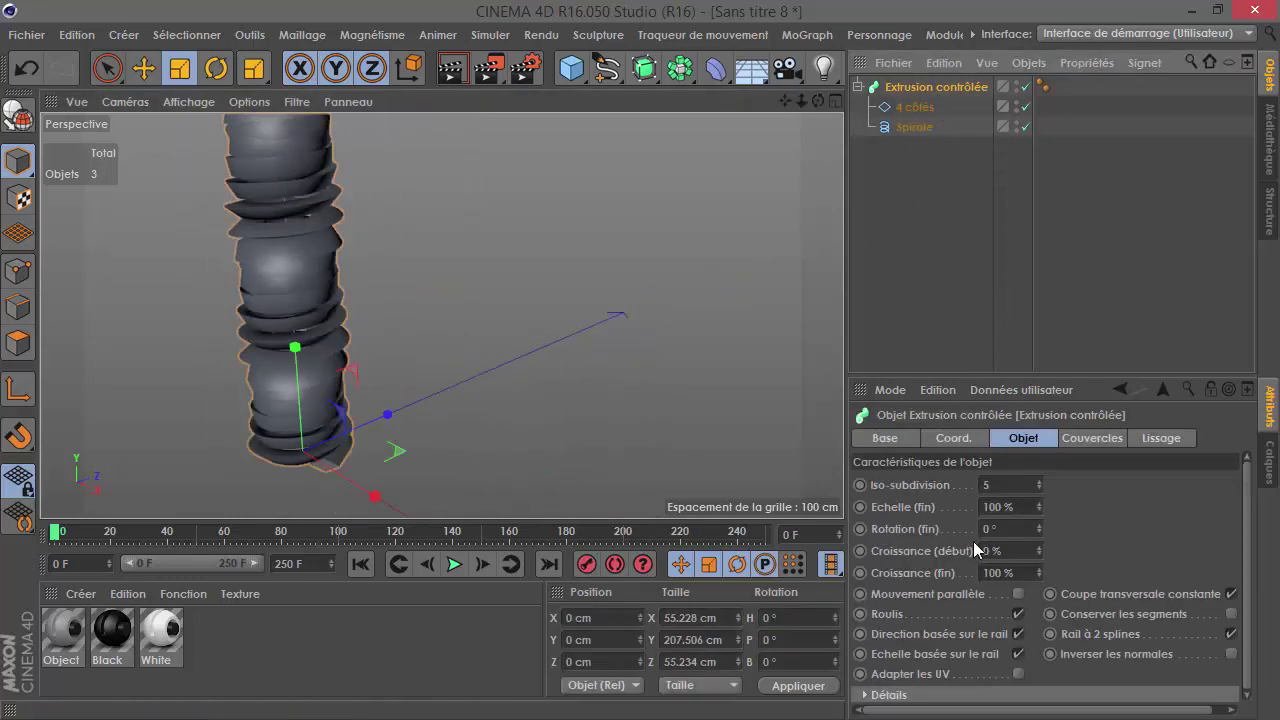
left_click(1018, 614)
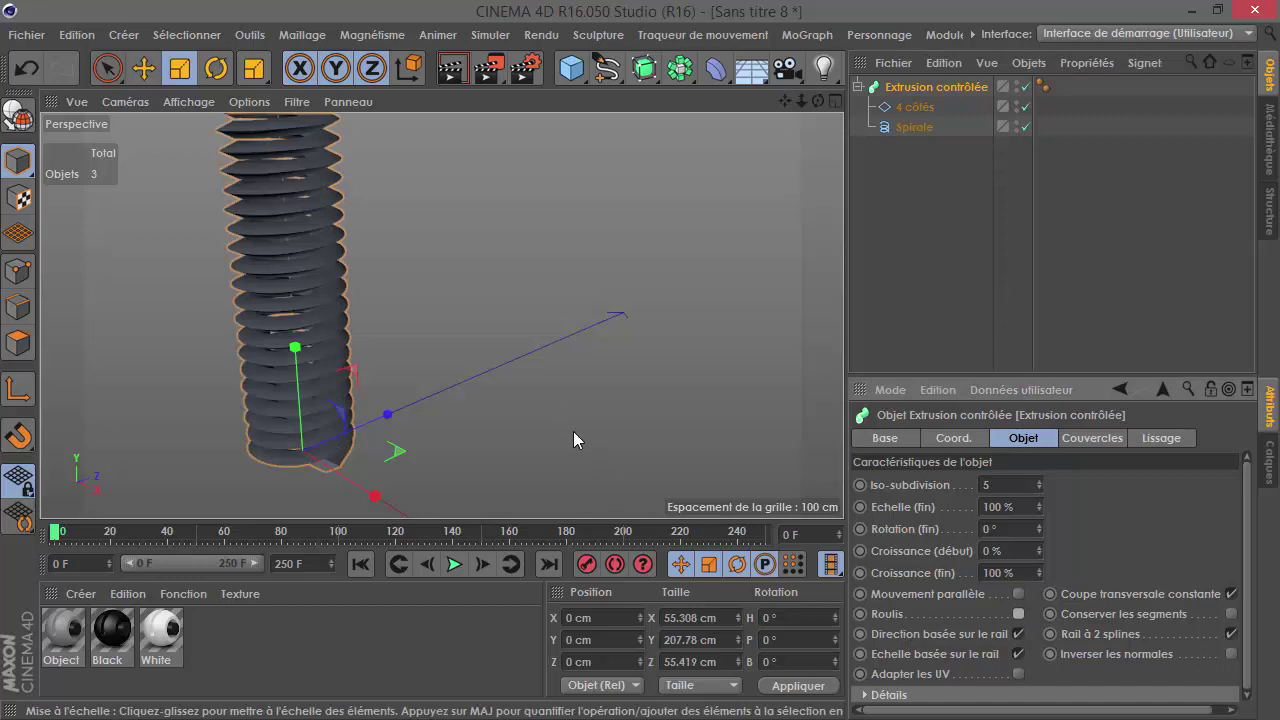
left_click_drag(573, 431, 401, 206, "alt")
Step: Raise the 4 côtés profile's b value to 17 cm for tight threads
left_click(914, 107)
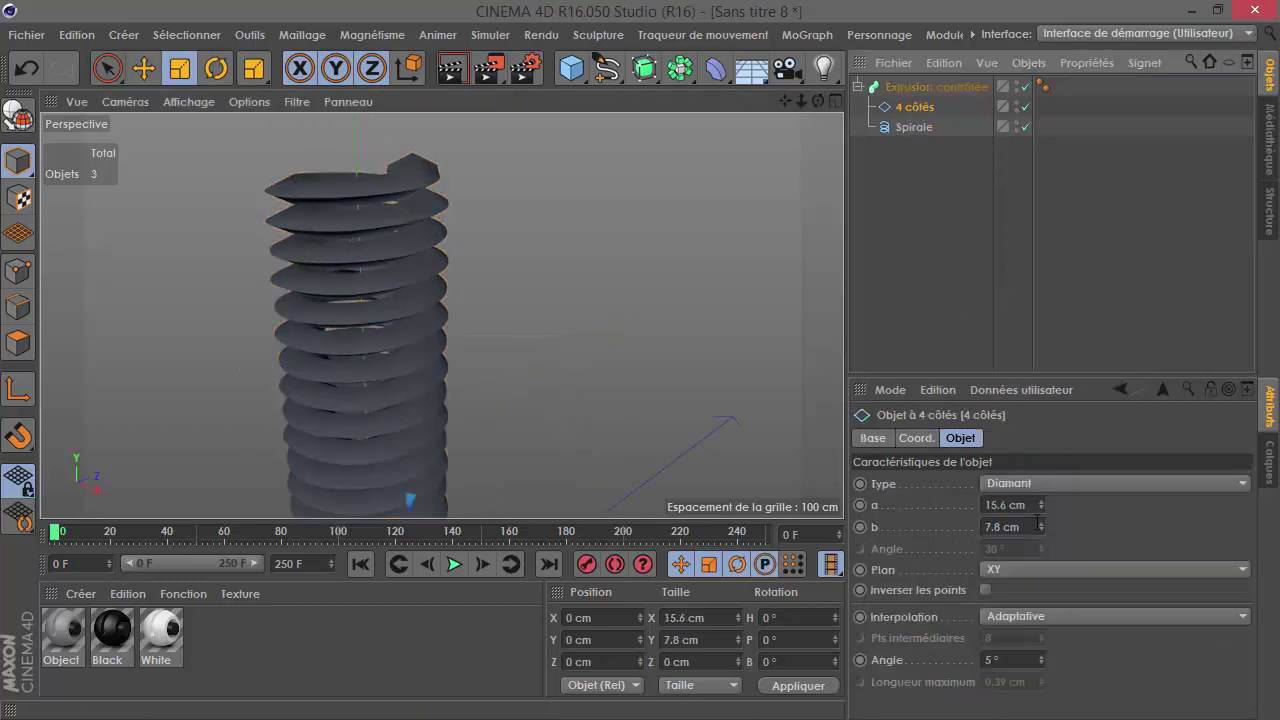
mouse_move(1041, 527)
left_mouse_down()
mouse_move(1041, 545)
mouse_move(1041, 505)
left_mouse_up()
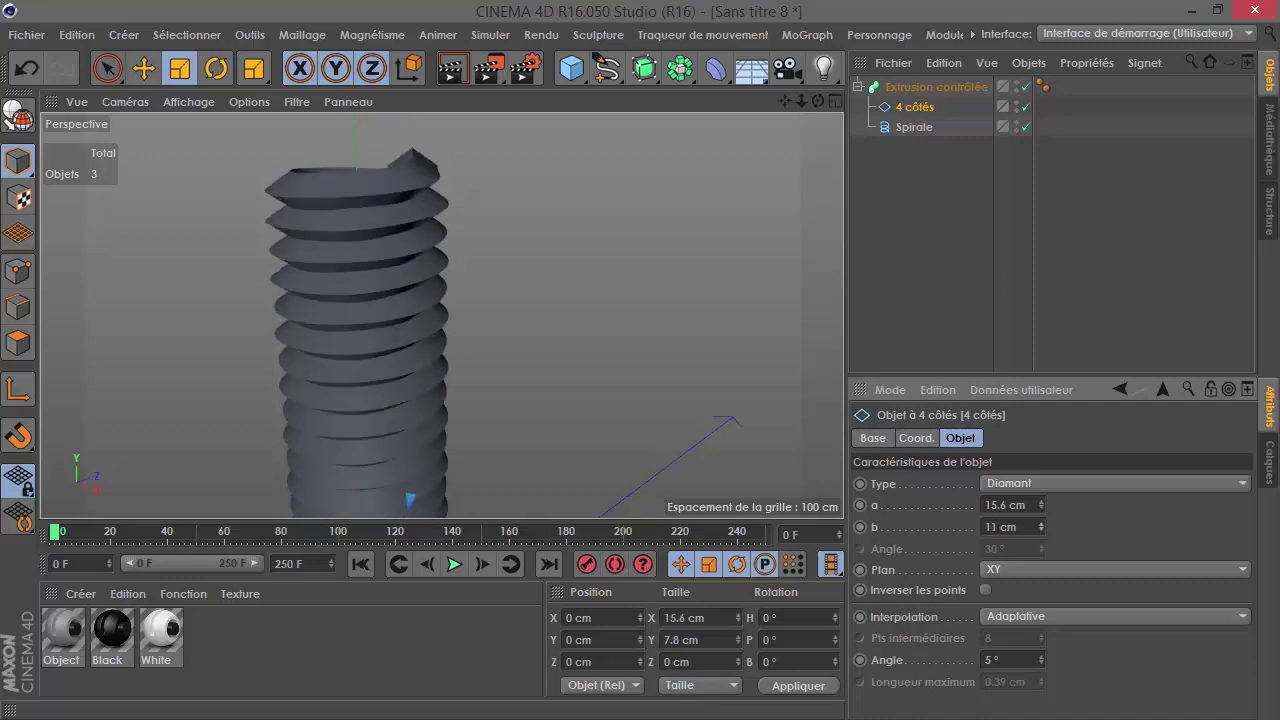
left_click_drag(1041, 527, 1041, 500)
scroll(658, 195, "up", 3)
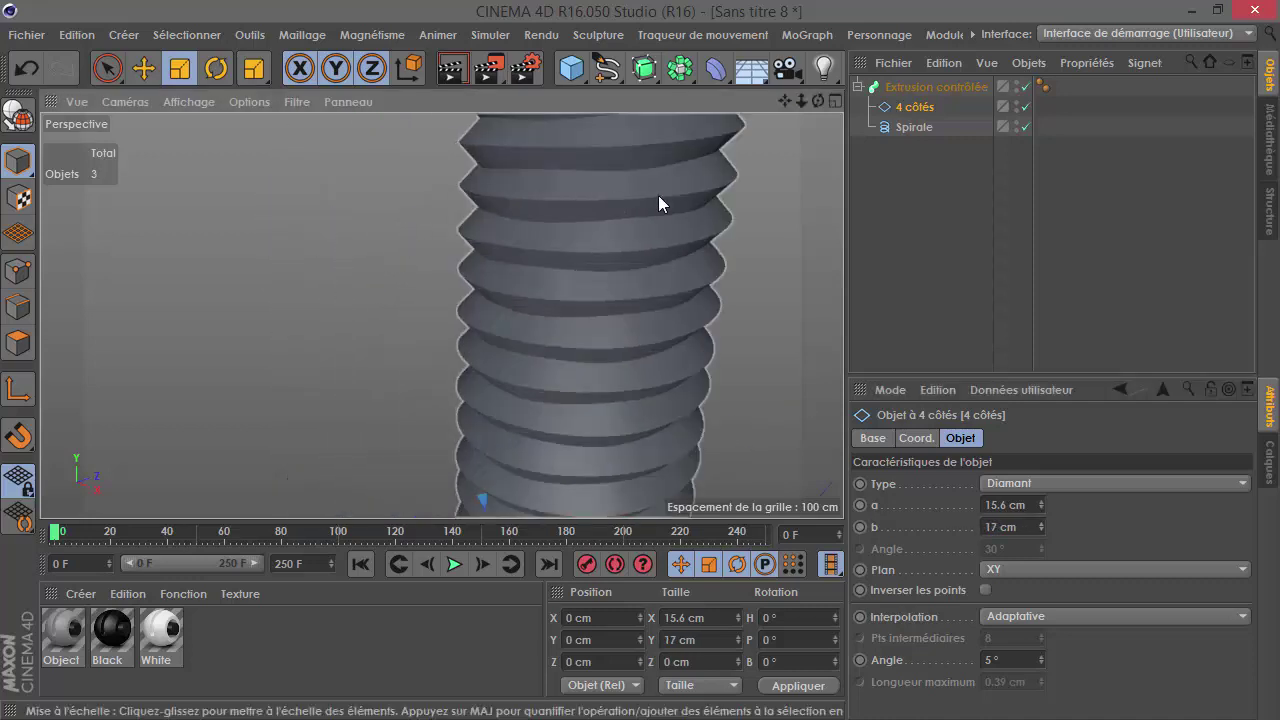
scroll(660, 265, "up", 2)
scroll(668, 220, "up", 2)
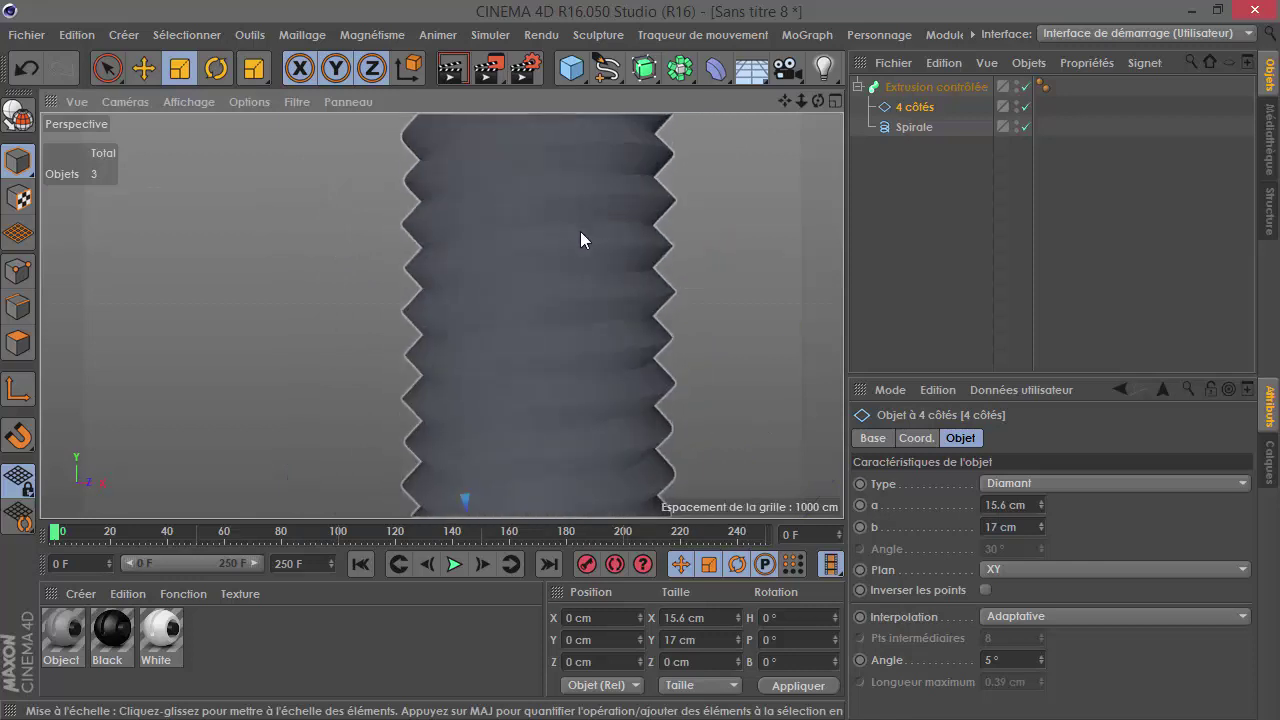
left_click_drag(581, 240, 580, 293, "alt")
left_click(596, 280)
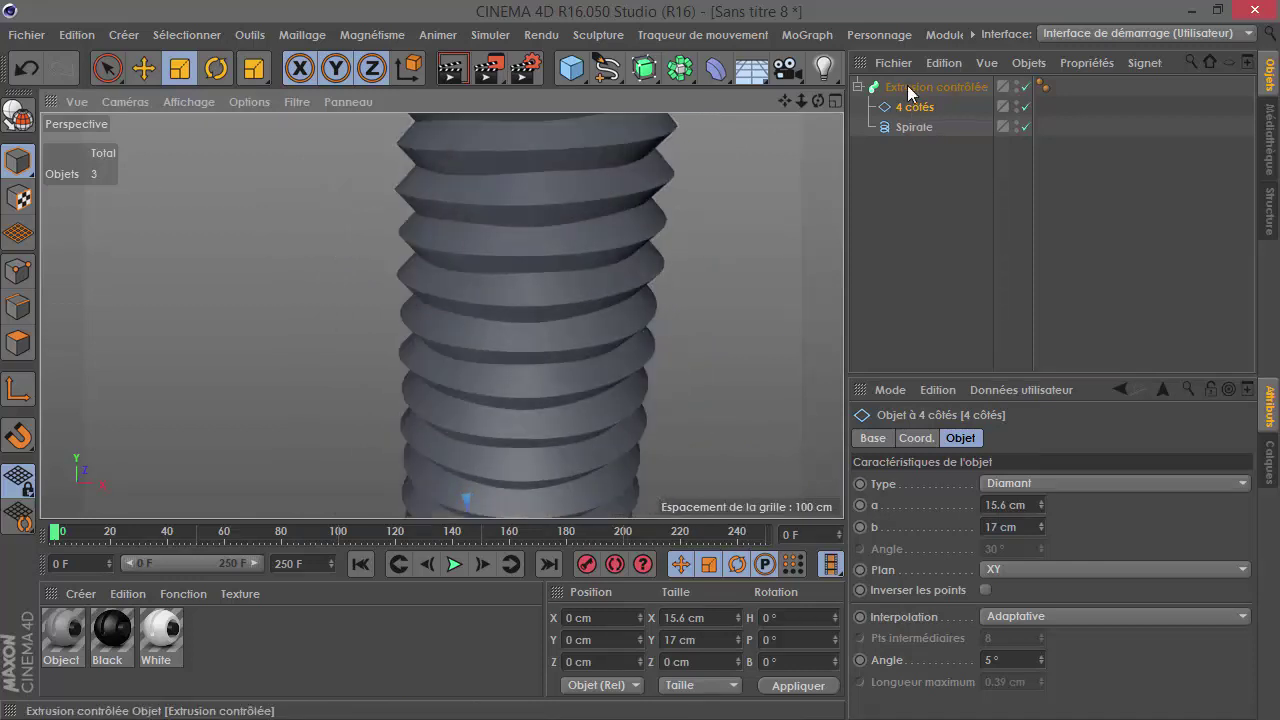
left_click(910, 130)
Step: Set the Spirale's subdivision to 200 for smoother threads
scroll(1075, 545, "down", 3)
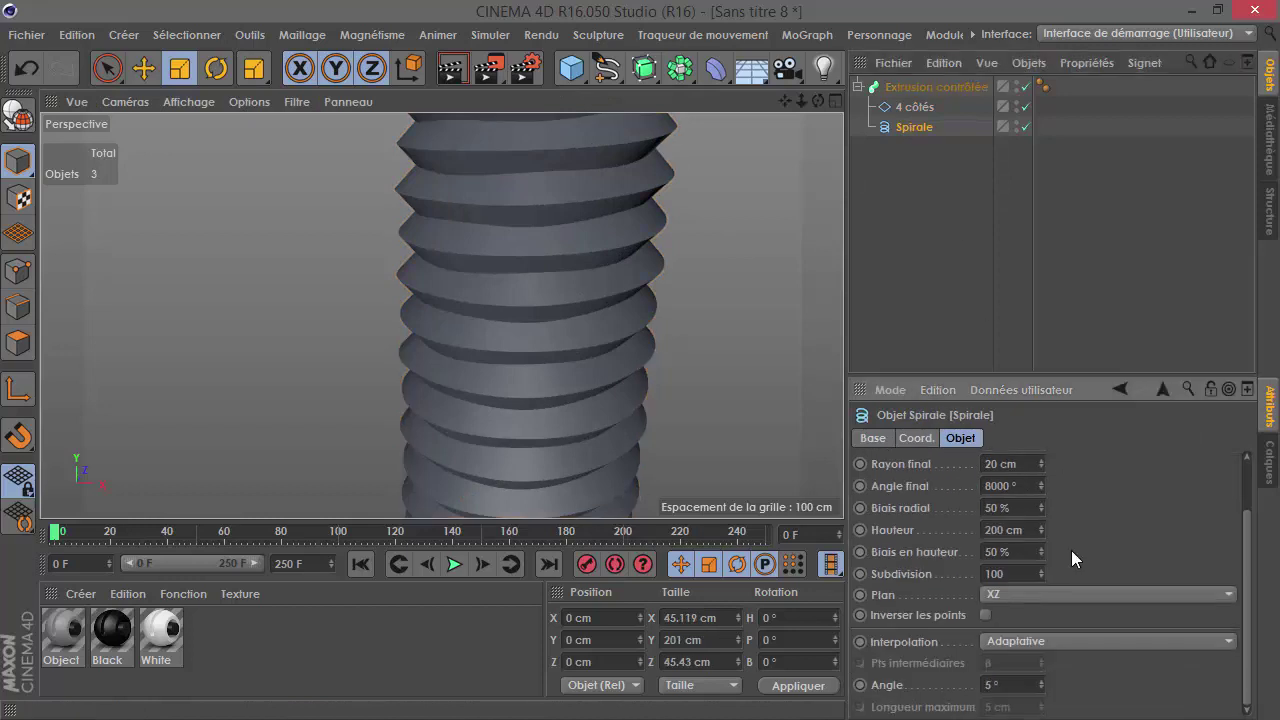
mouse_move(1041, 573)
left_mouse_down()
mouse_move(1041, 540)
mouse_move(1041, 600)
mouse_move(1025, 573)
left_mouse_up()
type("200")
key("Return")
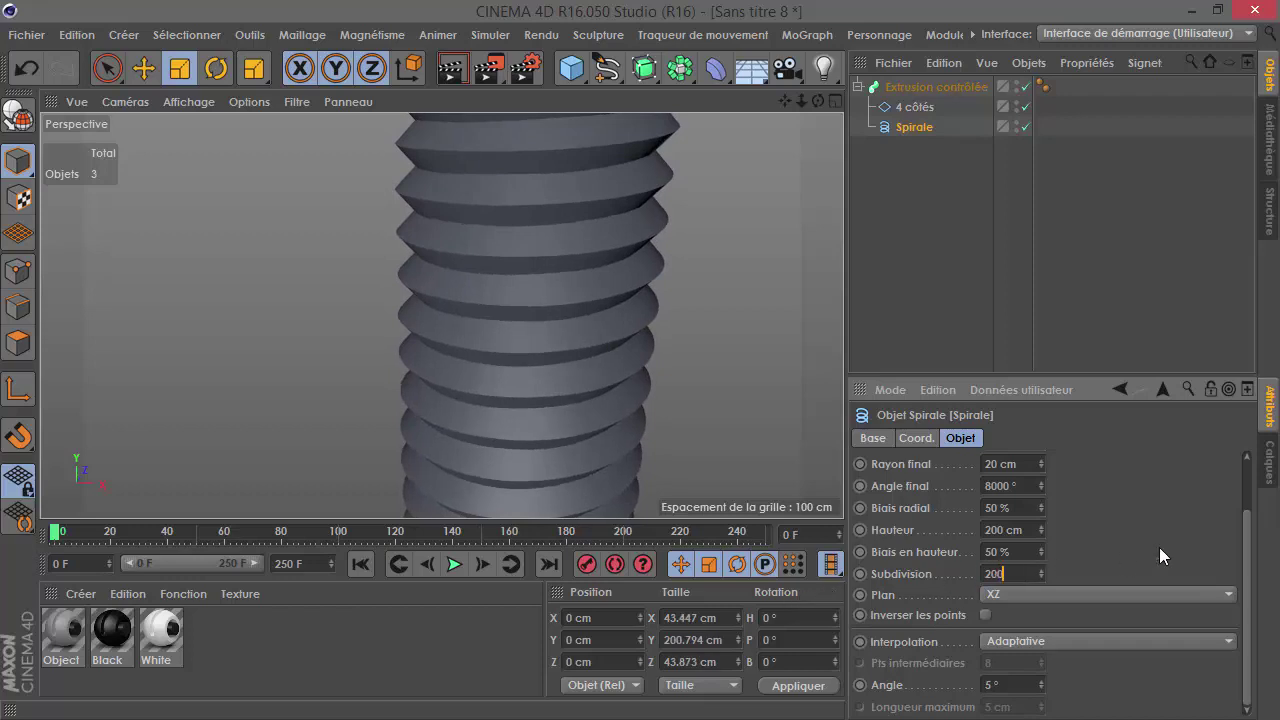
scroll(500, 380, "down", 3)
mouse_move(435, 380)
left_mouse_down("alt")
mouse_move(513, 497)
mouse_move(540, 380)
left_mouse_up("alt")
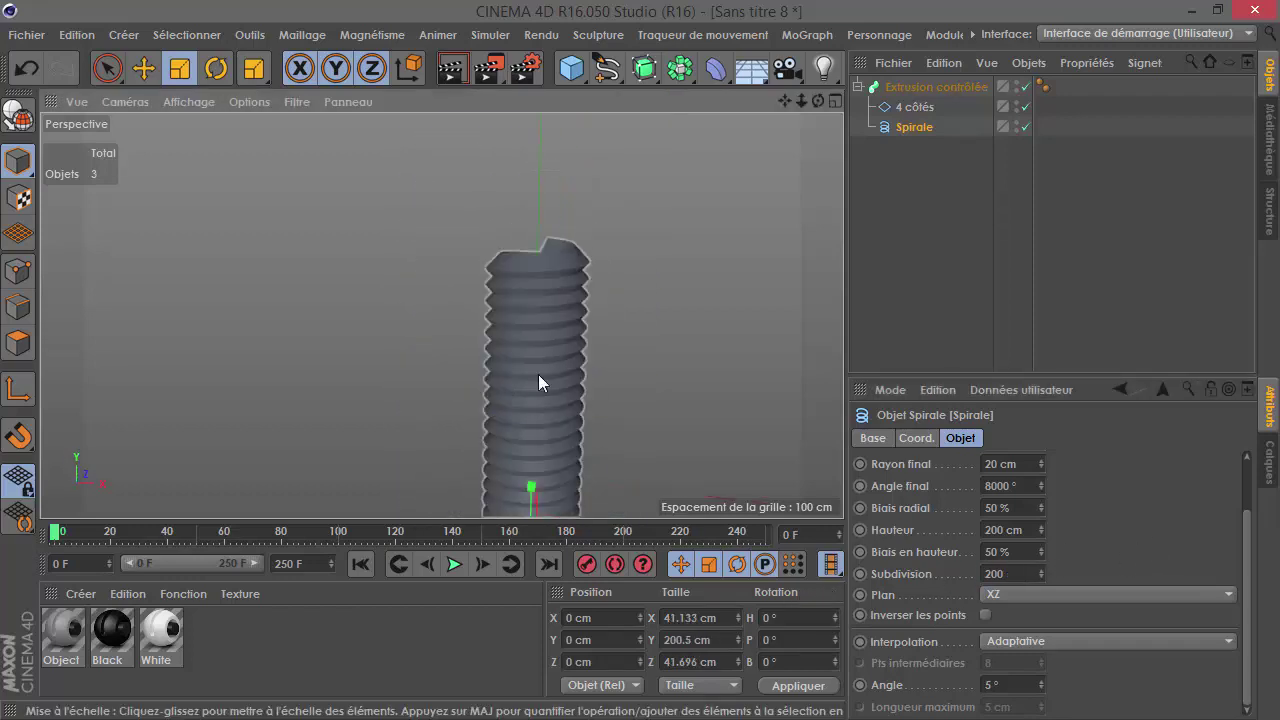
Step: Give the Spirale a 5000° final angle and 239 cm height
mouse_move(1040, 530)
left_mouse_down()
mouse_move(1040, 500)
mouse_move(1040, 540)
left_mouse_up()
scroll(430, 351, "down", 3)
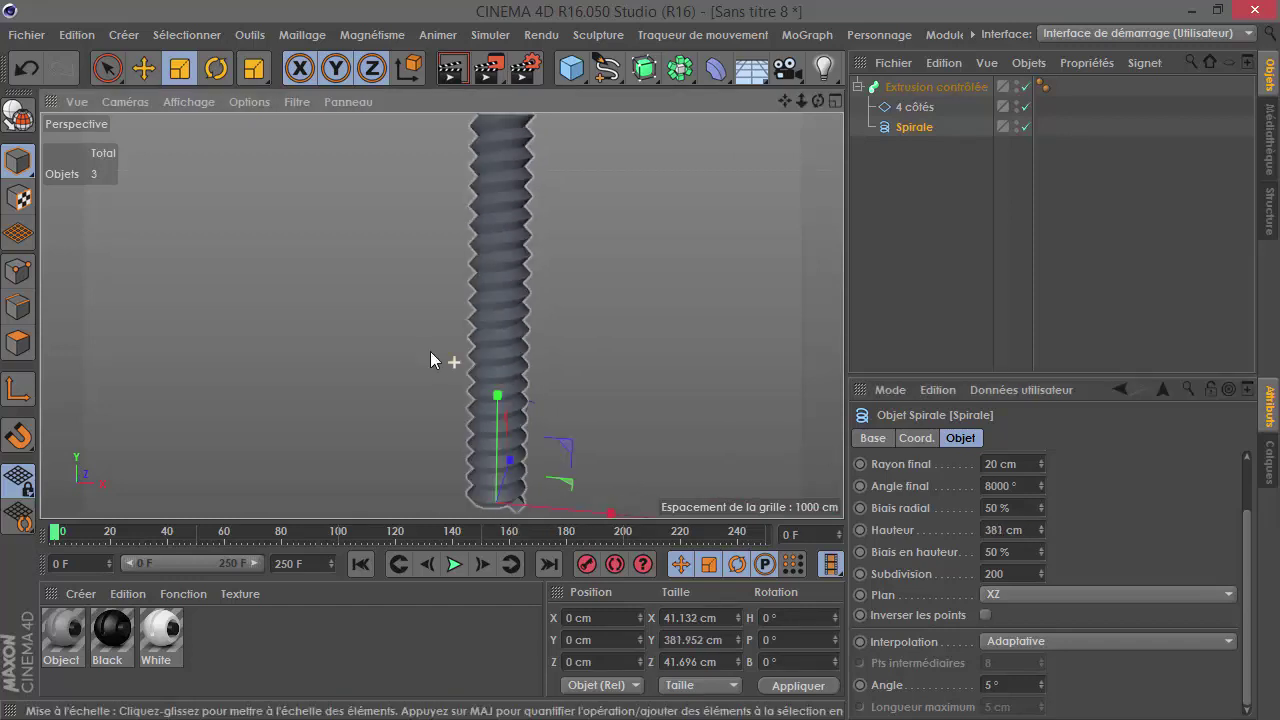
scroll(450, 365, "down", 2)
scroll(470, 410, "up", 1)
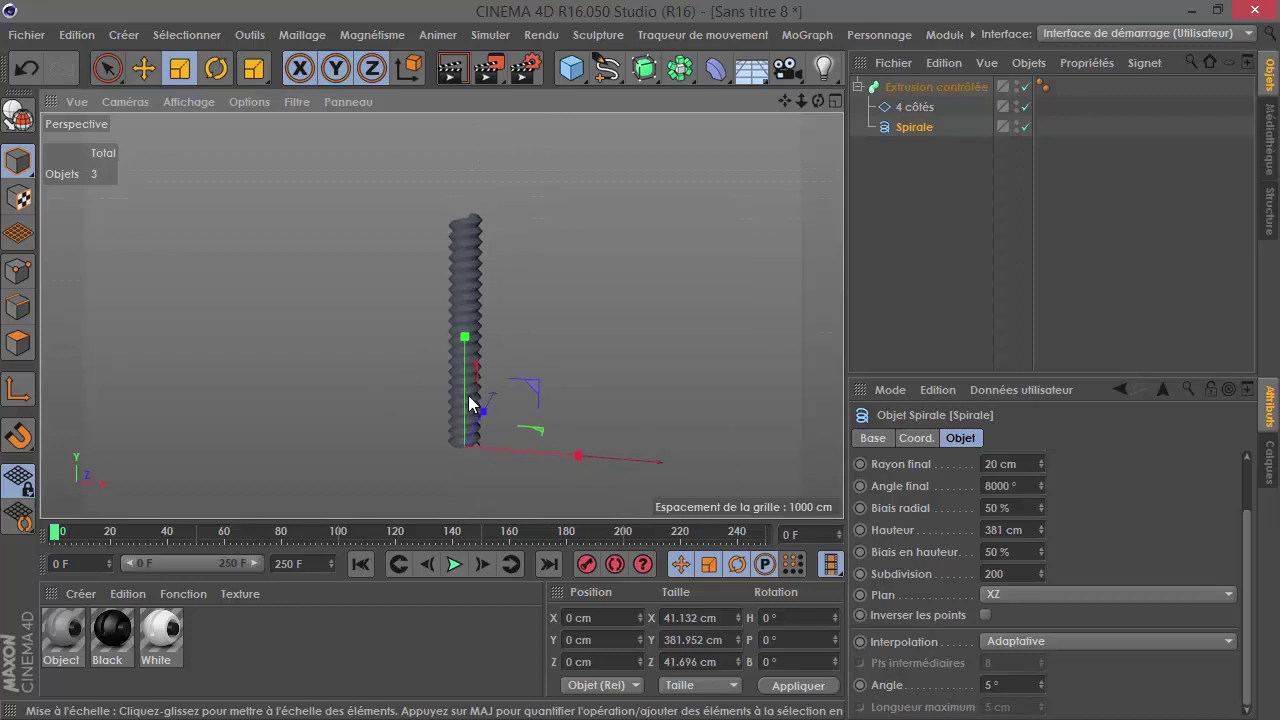
scroll(470, 403, "up", 1)
scroll(466, 323, "up", 1)
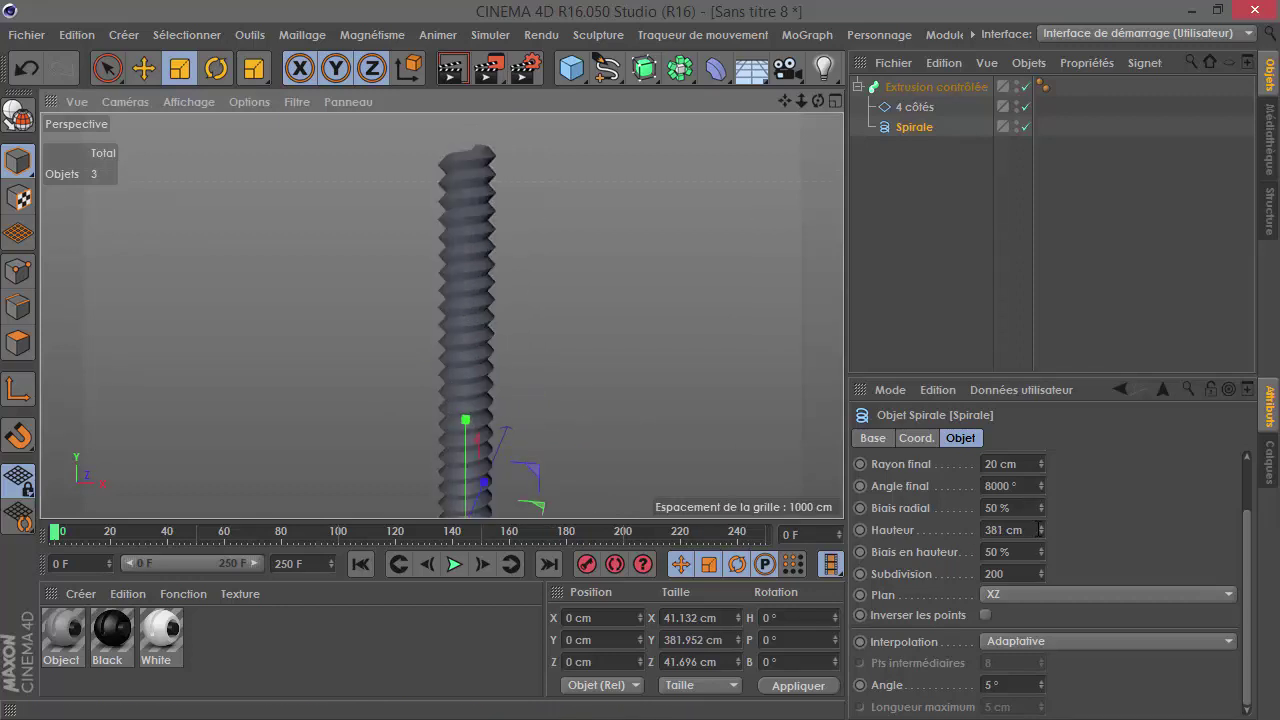
double_click(1000, 486)
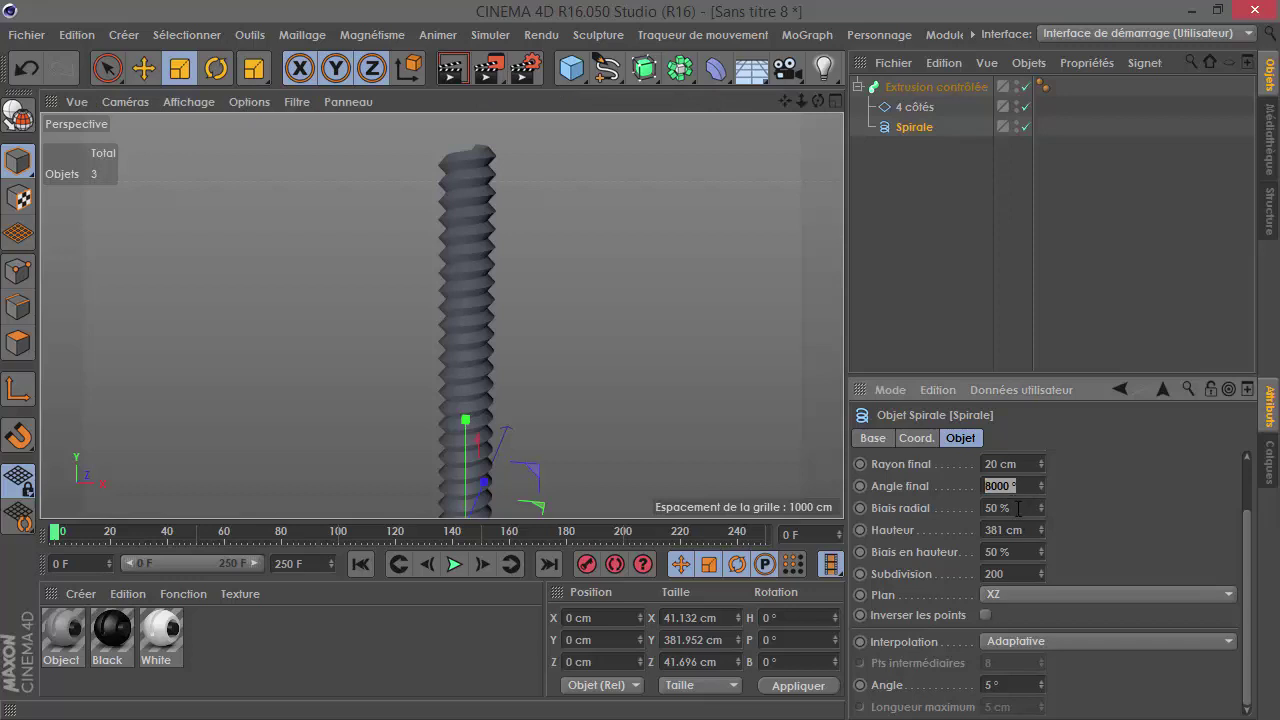
type("5000")
key("Return")
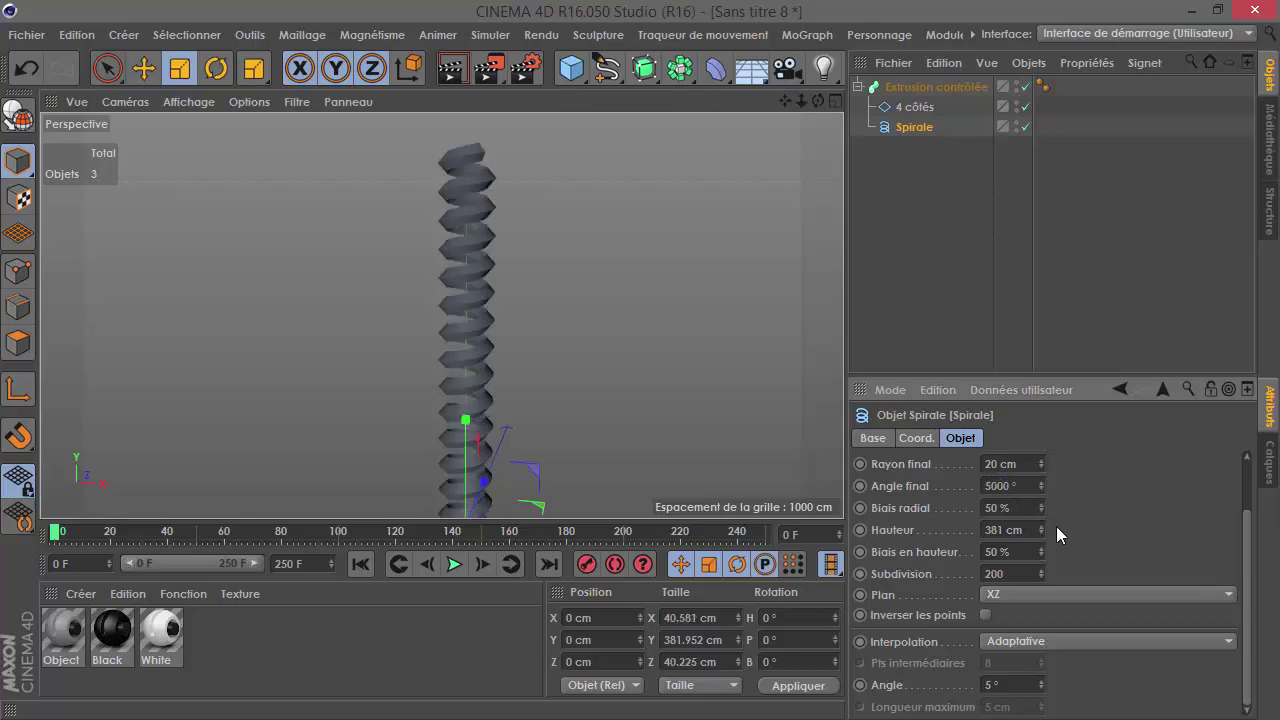
left_click_drag(1040, 535, 620, 259)
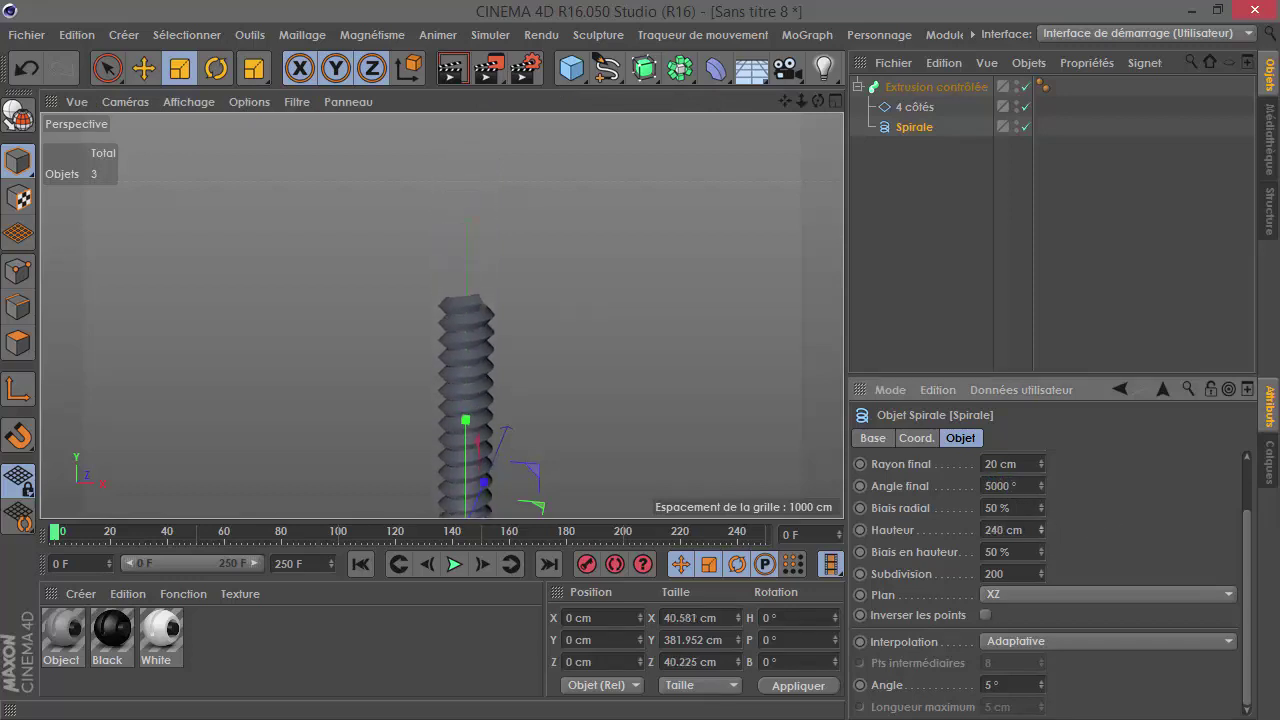
scroll(514, 380, "up", 3)
scroll(557, 349, "down", 1)
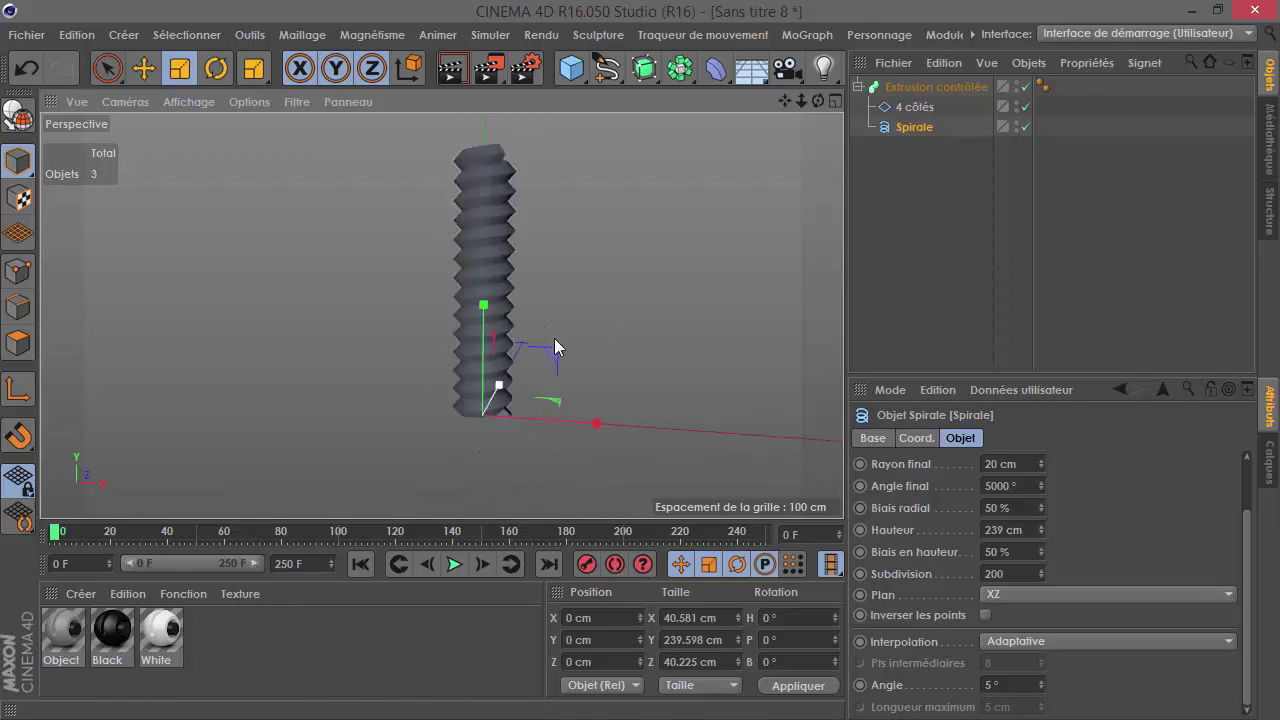
Step: Shrink the 4 côtés thread profile slightly and check the sweep's cap settings
left_click(910, 107)
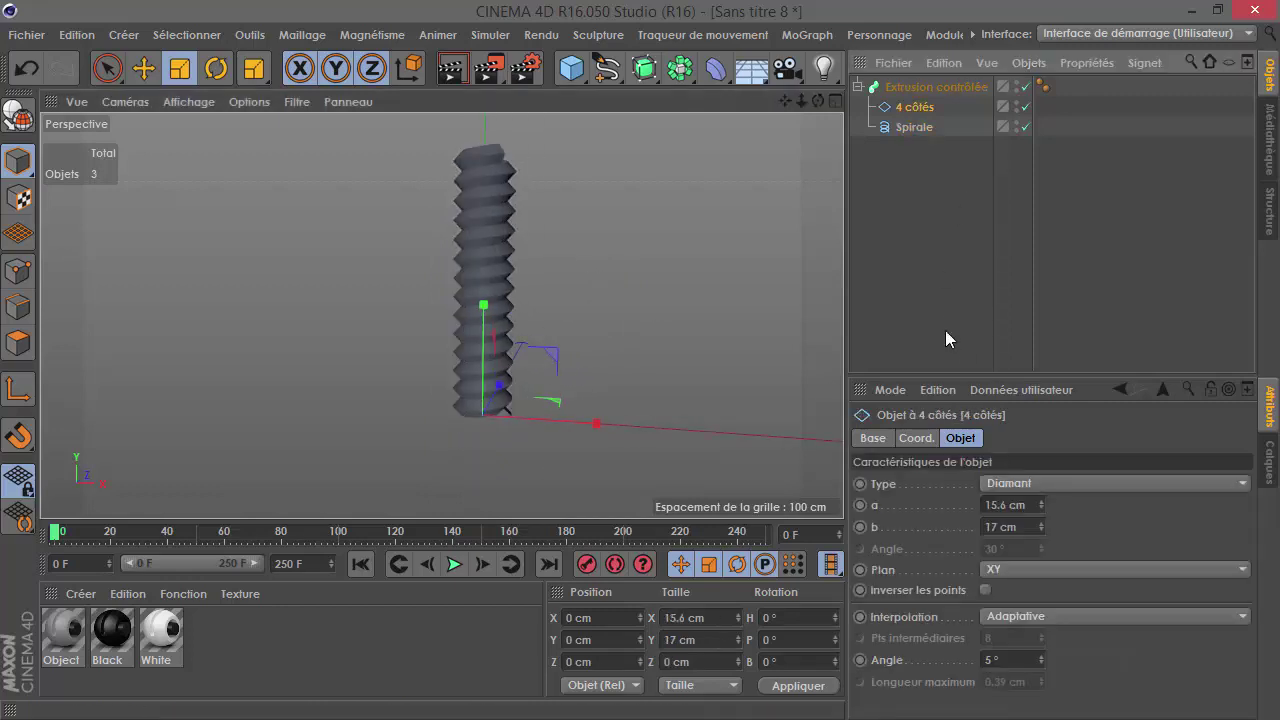
left_click(180, 68)
mouse_move(232, 247)
left_mouse_down()
mouse_move(216, 247)
mouse_move(137, 394)
left_mouse_up()
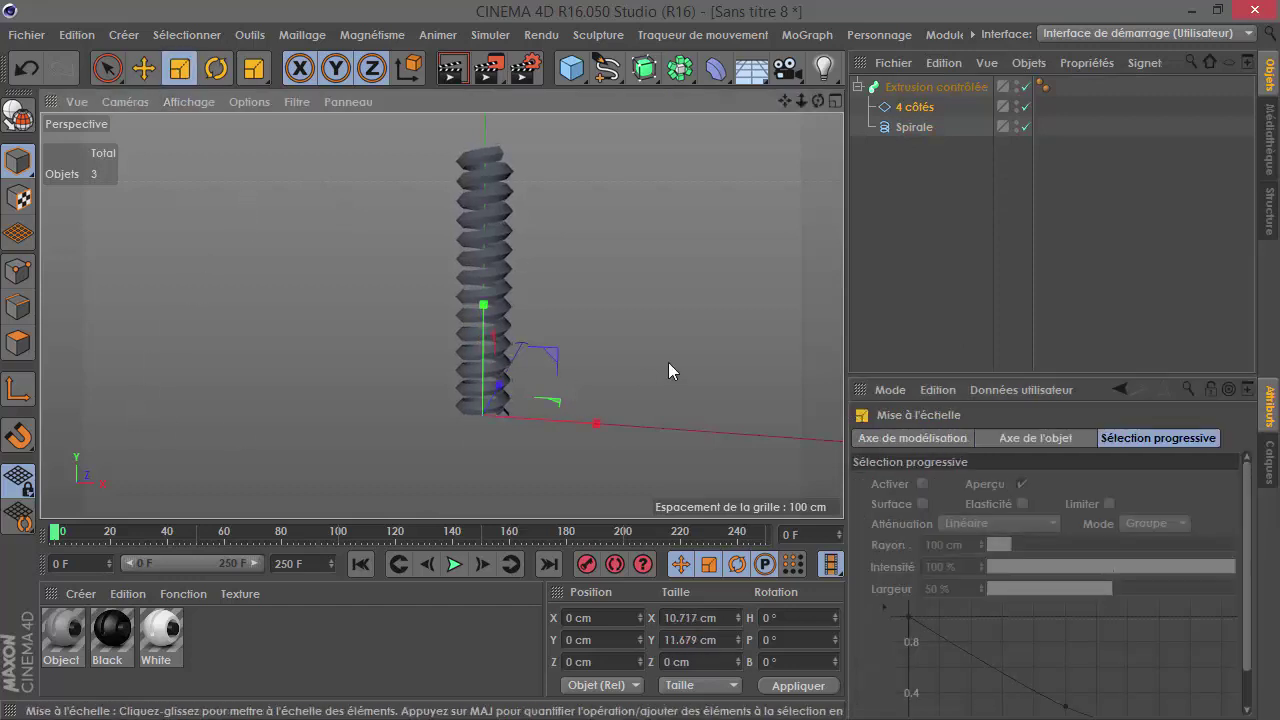
left_click(933, 87)
left_click(1092, 438)
left_click(1023, 438)
Step: Raise the Spirale's final angle to about 7301° for finer threads
left_click(896, 114)
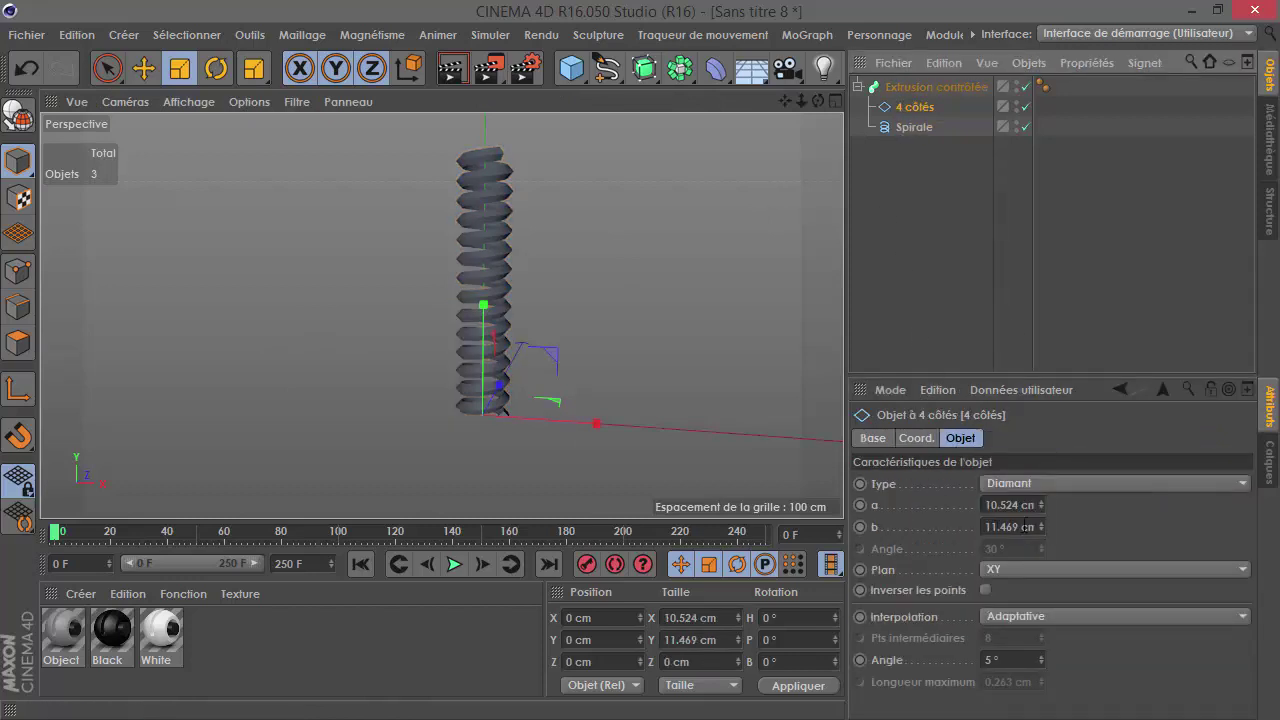
left_click(945, 131)
mouse_move(1041, 550)
left_mouse_down()
mouse_move(1041, 530)
mouse_move(1041, 556)
left_mouse_up()
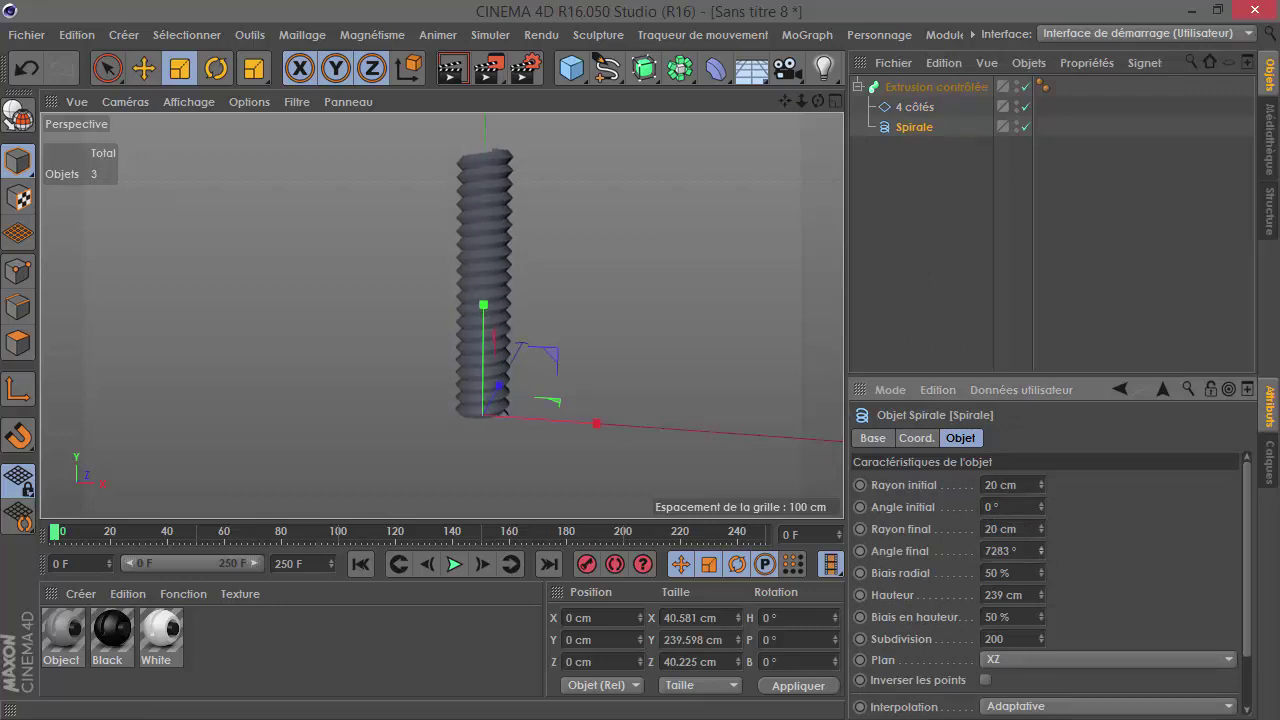
scroll(498, 319, "up", 5)
scroll(464, 206, "down", 4)
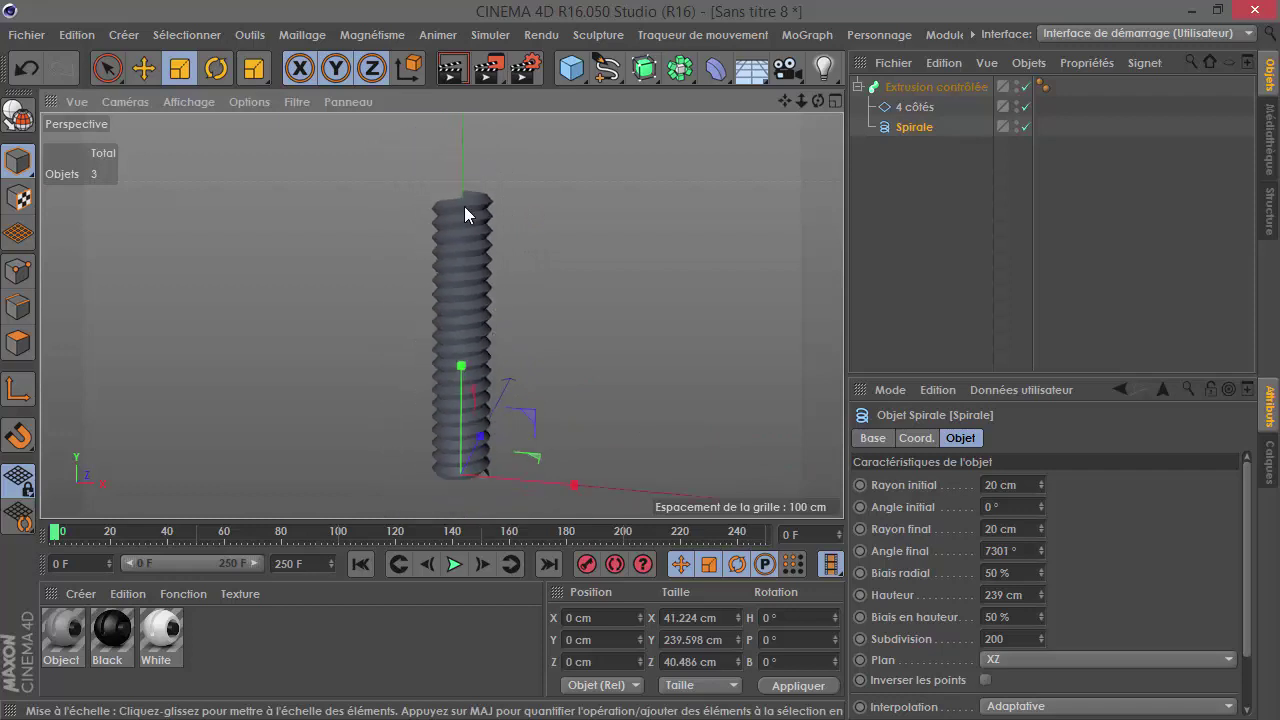
left_click_drag(605, 158, 560, 189, "alt")
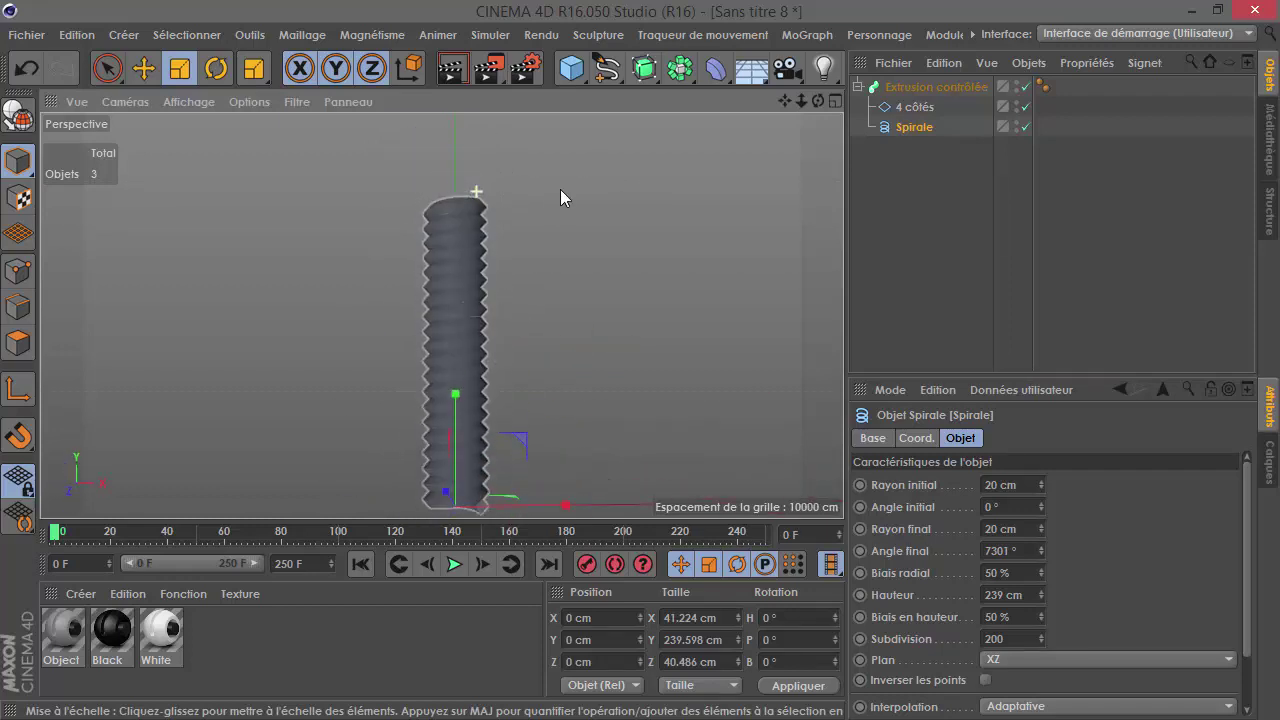
left_click(566, 74)
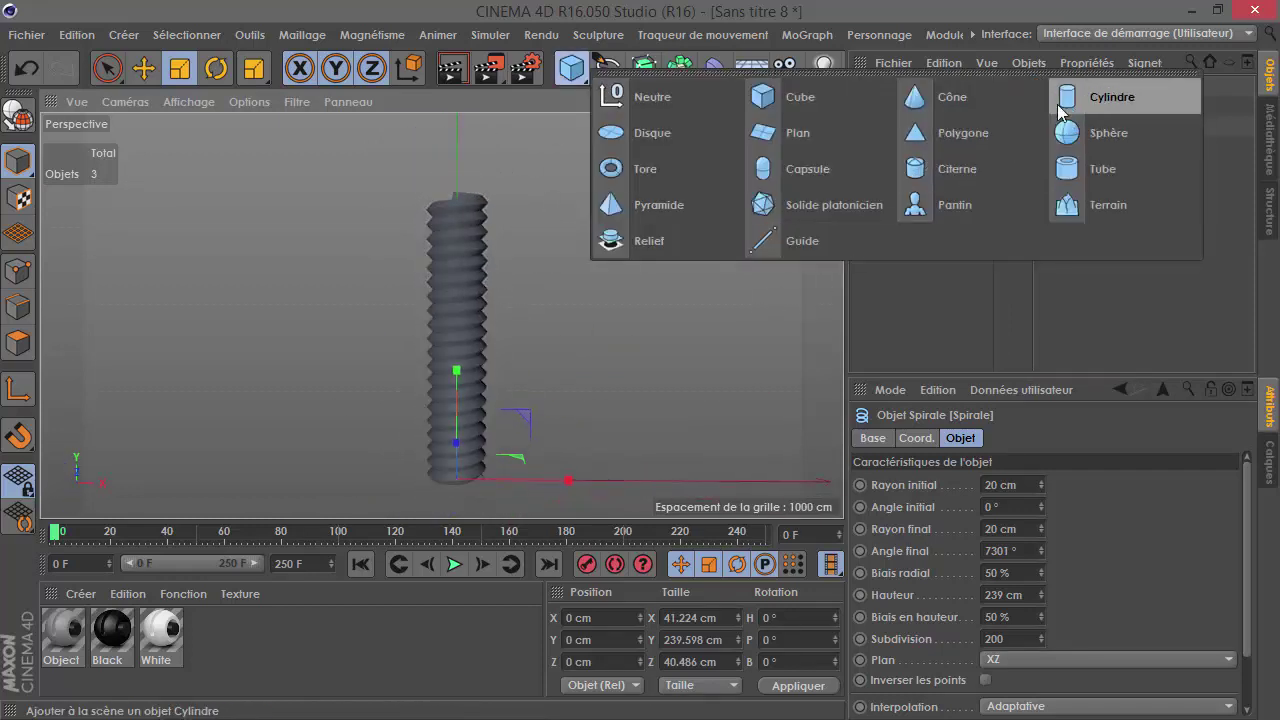
Step: Add a Cône outside the sweep hierarchy and flip it upside down
left_click(973, 100)
scroll(560, 318, "down", 2)
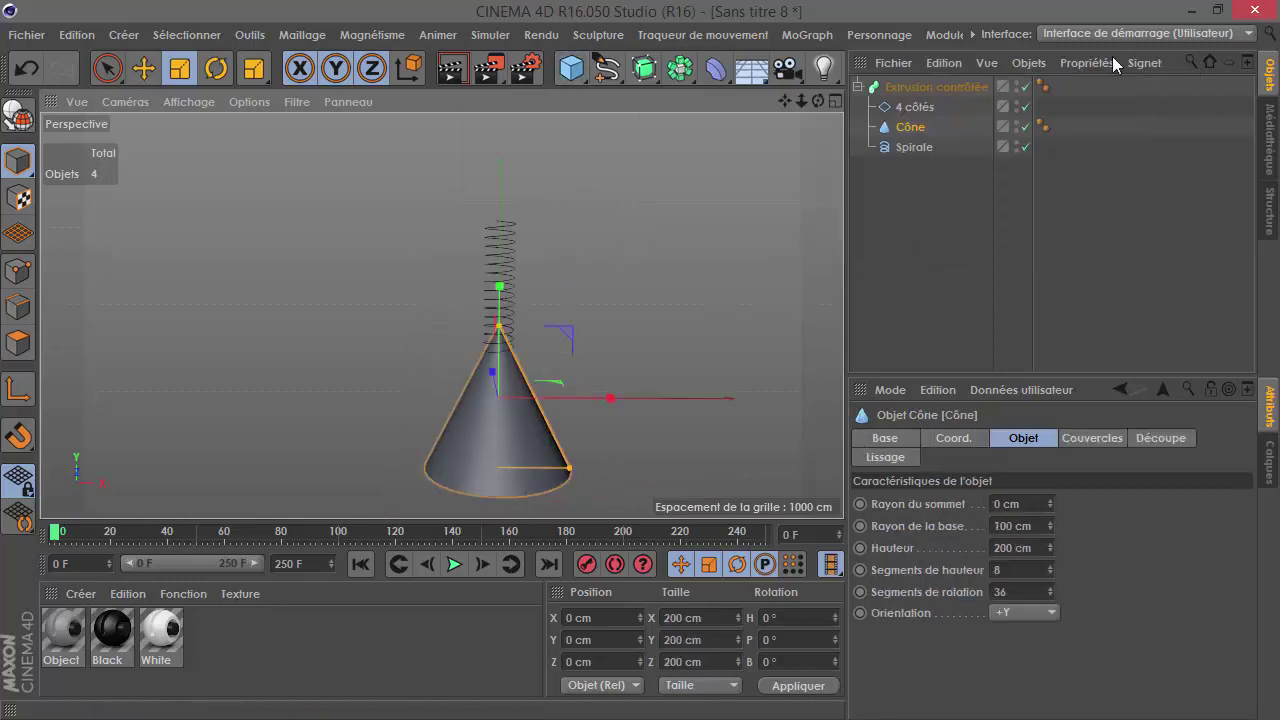
left_click(905, 107)
left_click(905, 128)
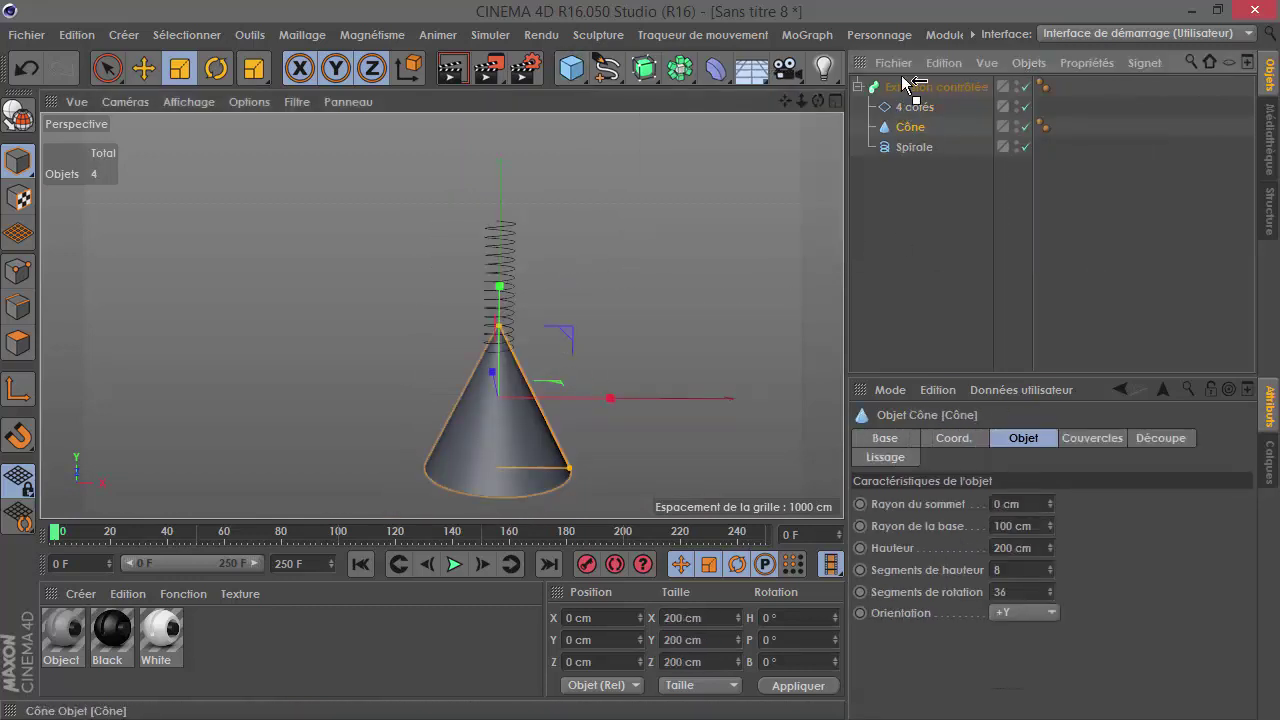
left_click_drag(908, 87, 905, 84)
left_click(216, 68)
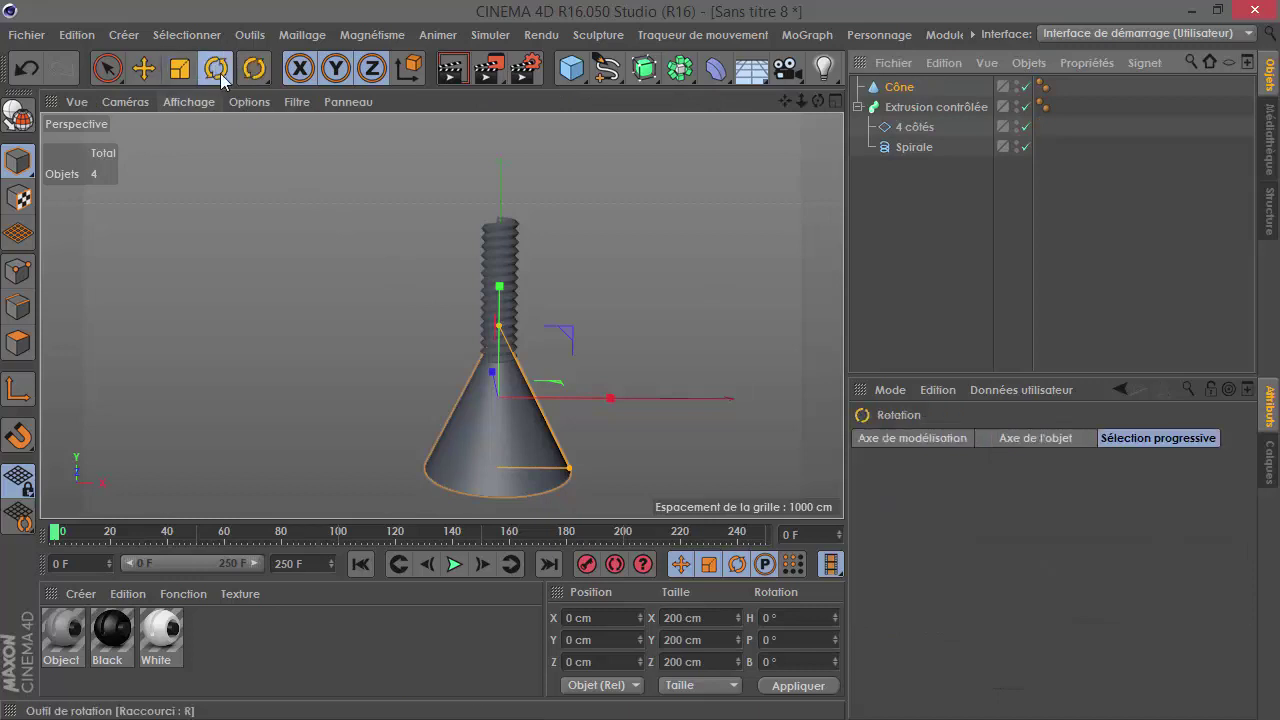
mouse_move(503, 399)
left_mouse_down()
mouse_move(503, 475)
mouse_move(510, 340)
left_mouse_up()
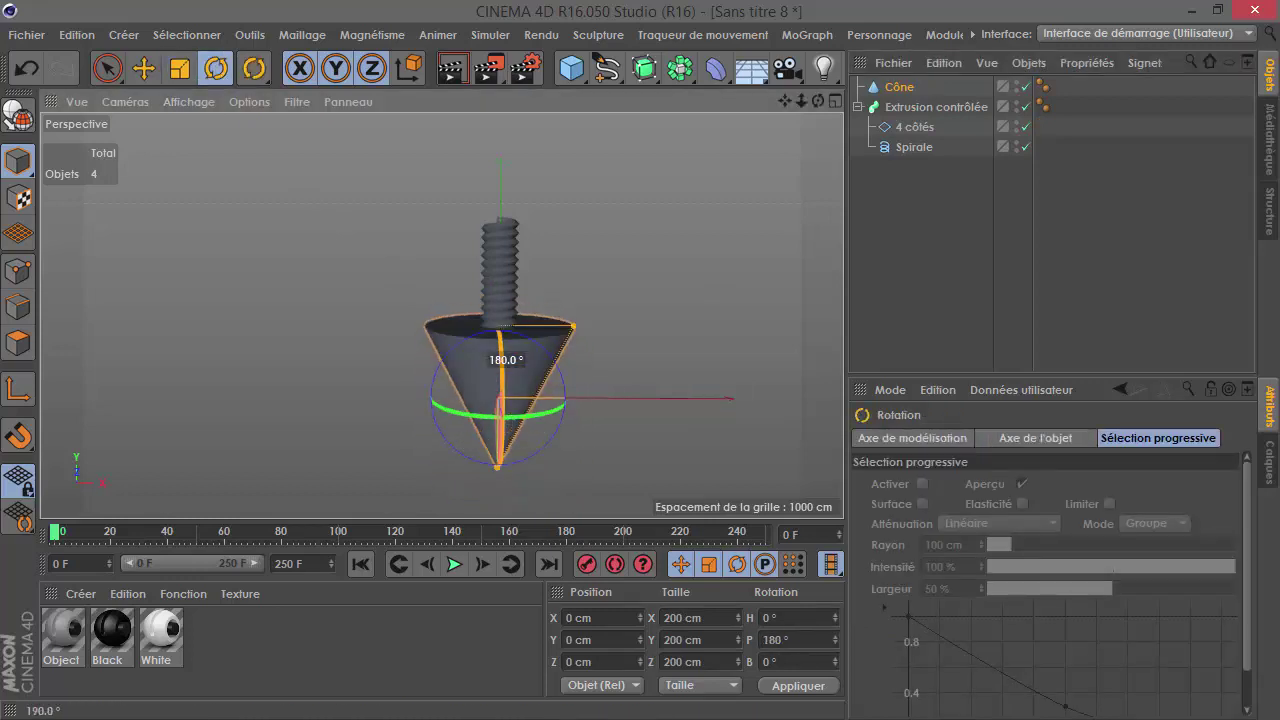
Step: Shrink the cone to screw size and lower it beneath the thread
left_click(180, 68)
mouse_move(620, 400)
left_mouse_down()
mouse_move(509, 388)
mouse_move(472, 331)
left_mouse_up()
scroll(440, 341, "up", 5)
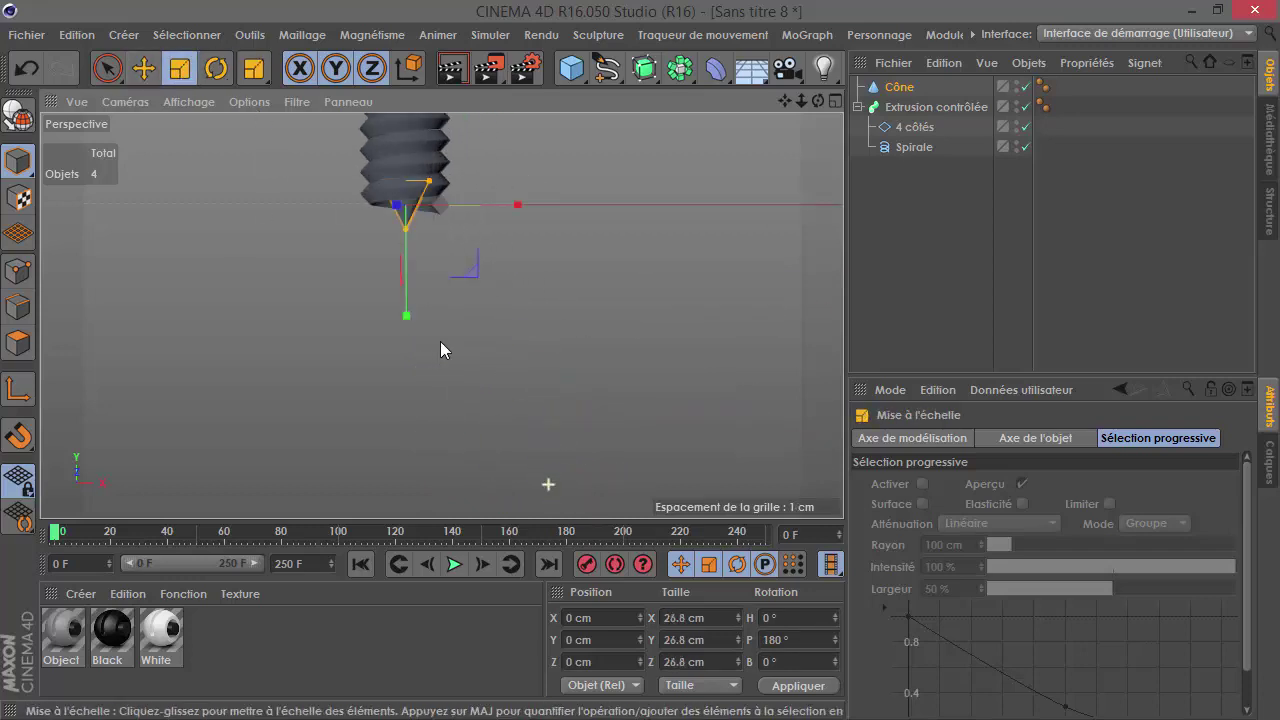
left_click(144, 68)
left_click_drag(400, 277, 408, 317)
scroll(334, 220, "up", 2)
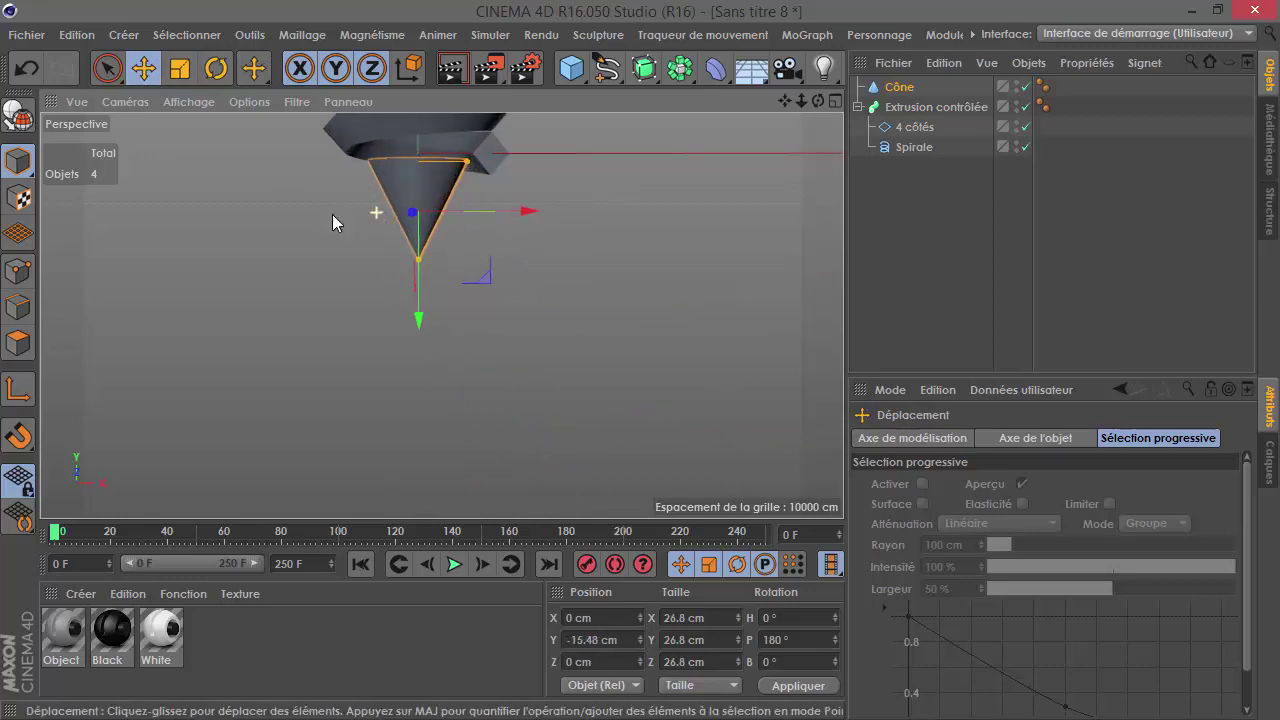
Step: Enlarge the cone to about 45 cm, flatten it, and butt it against the thread's bottom
left_click(180, 68)
left_click_drag(425, 190, 880, 167)
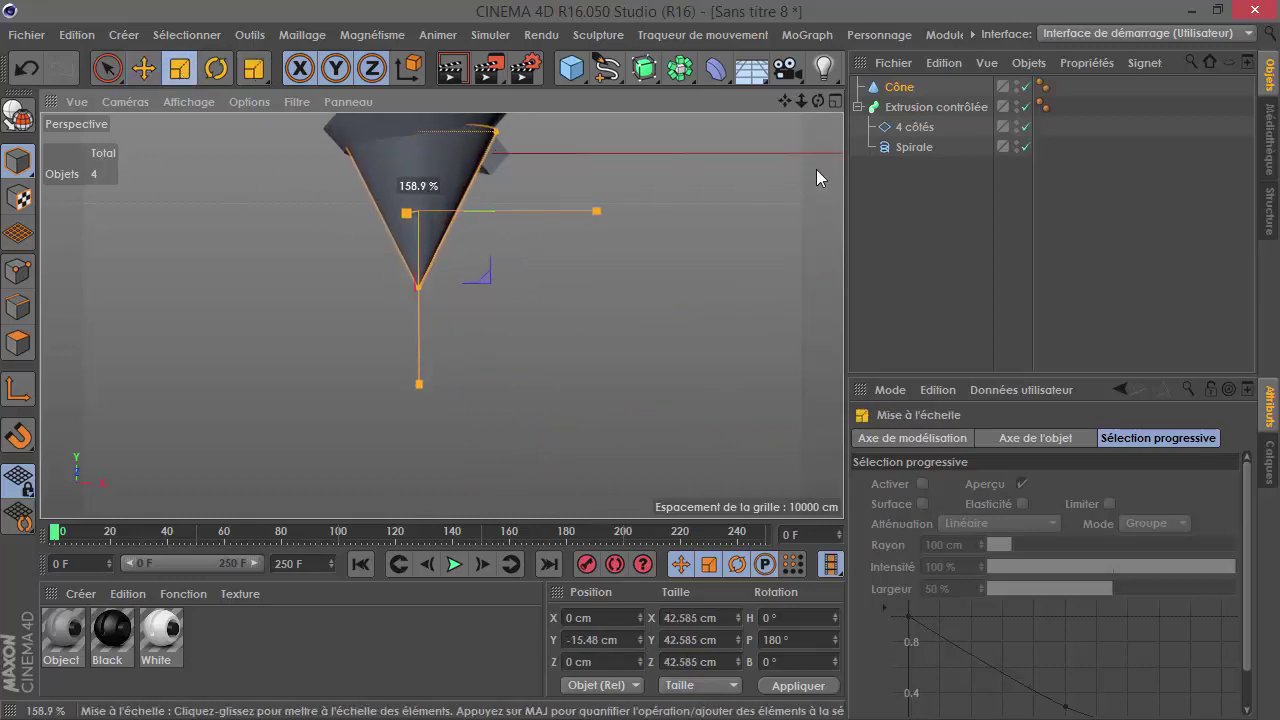
scroll(84, 278, "down", 2)
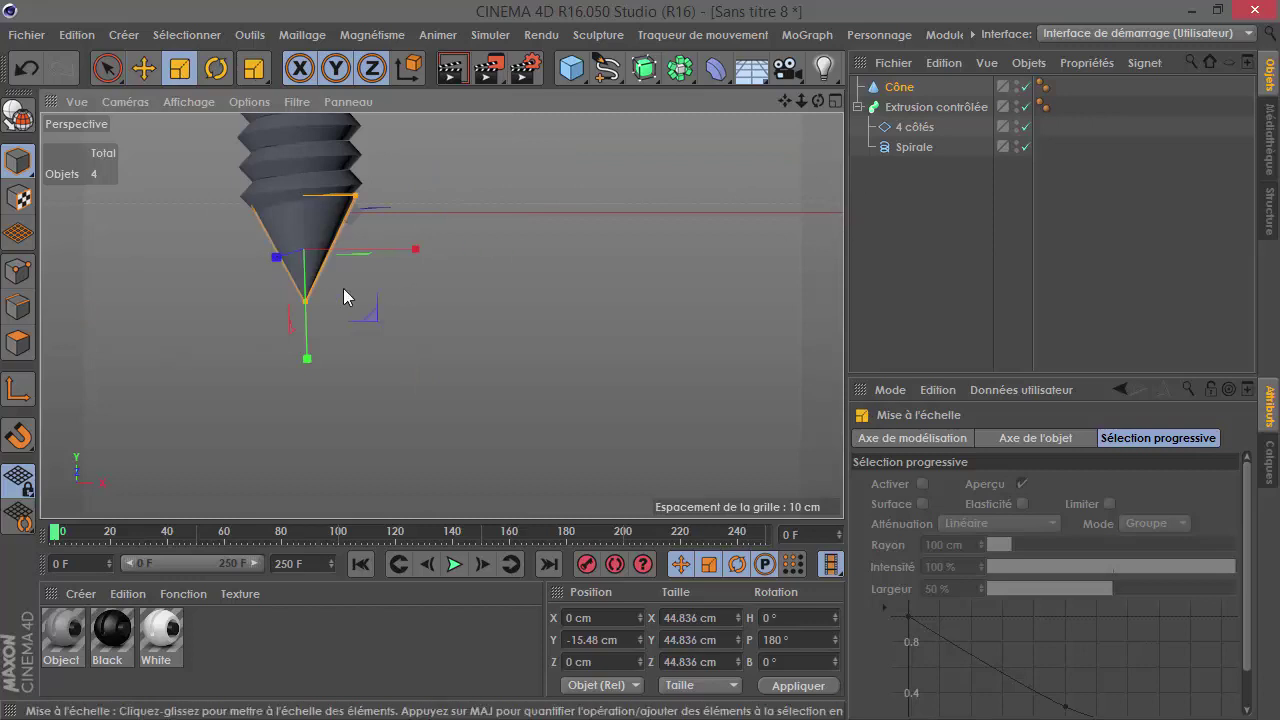
left_click_drag(305, 299, 311, 274)
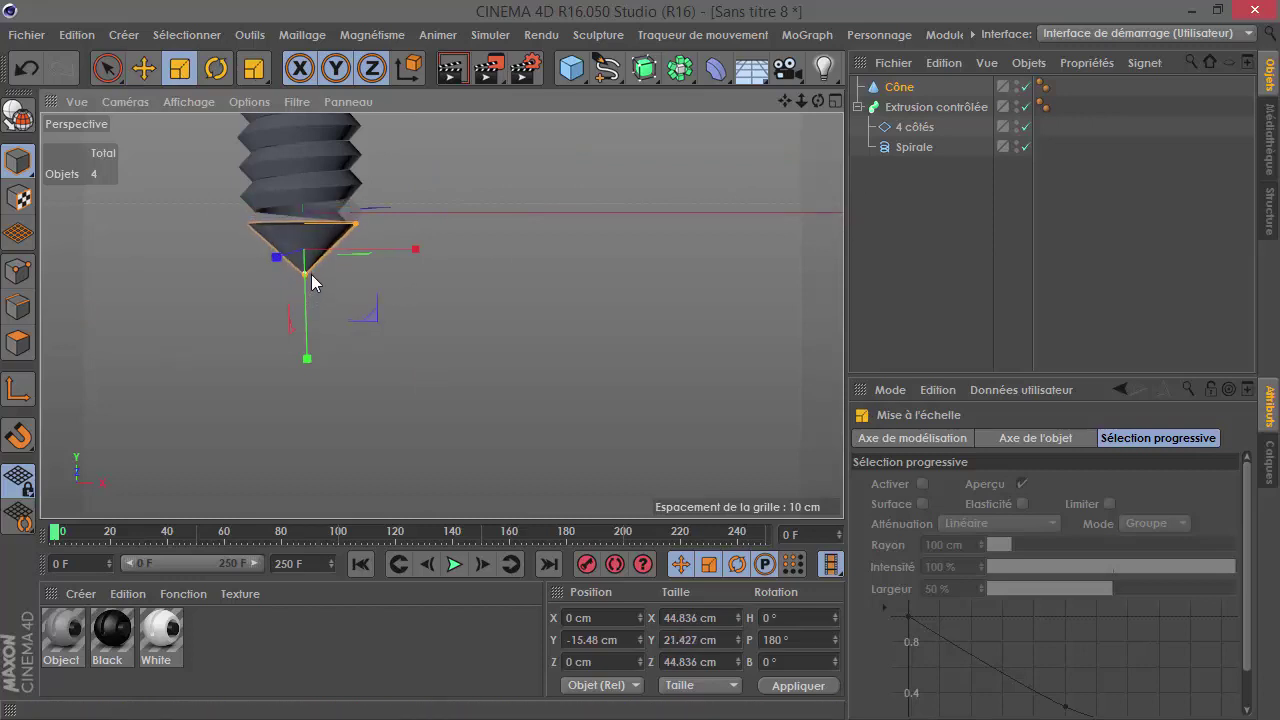
left_click(143, 68)
left_click_drag(309, 348, 307, 312)
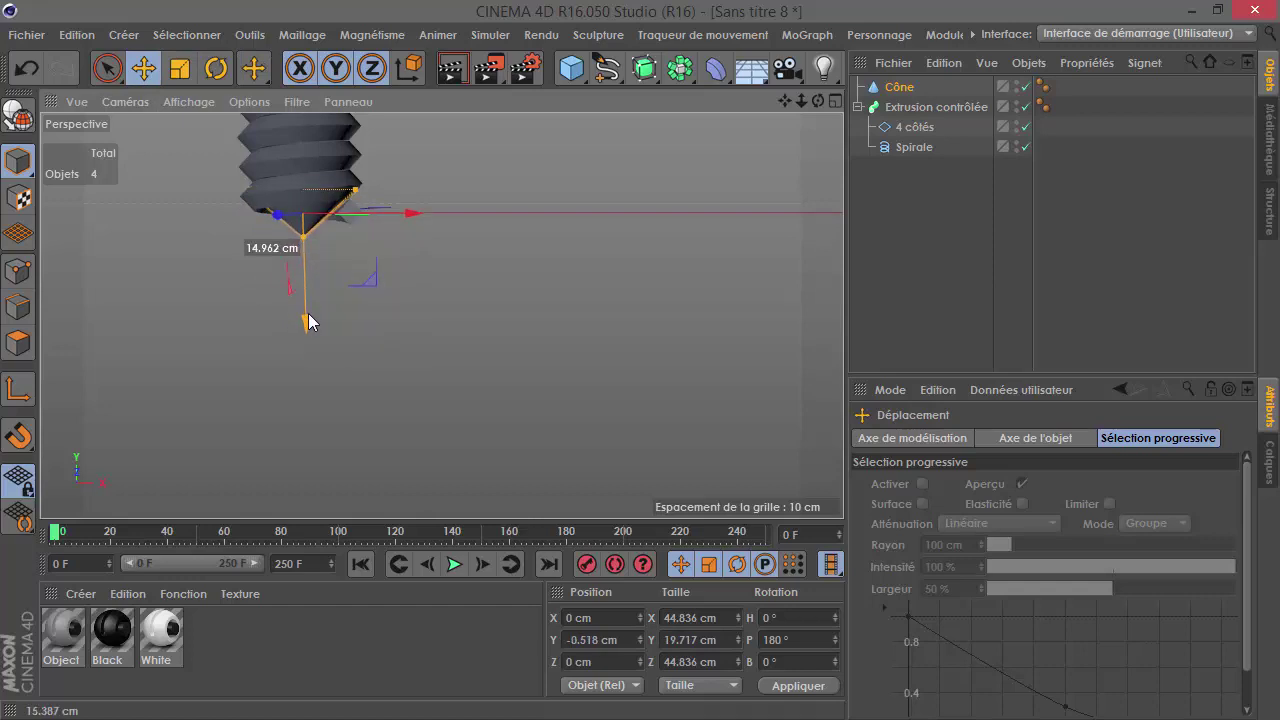
left_click(920, 107)
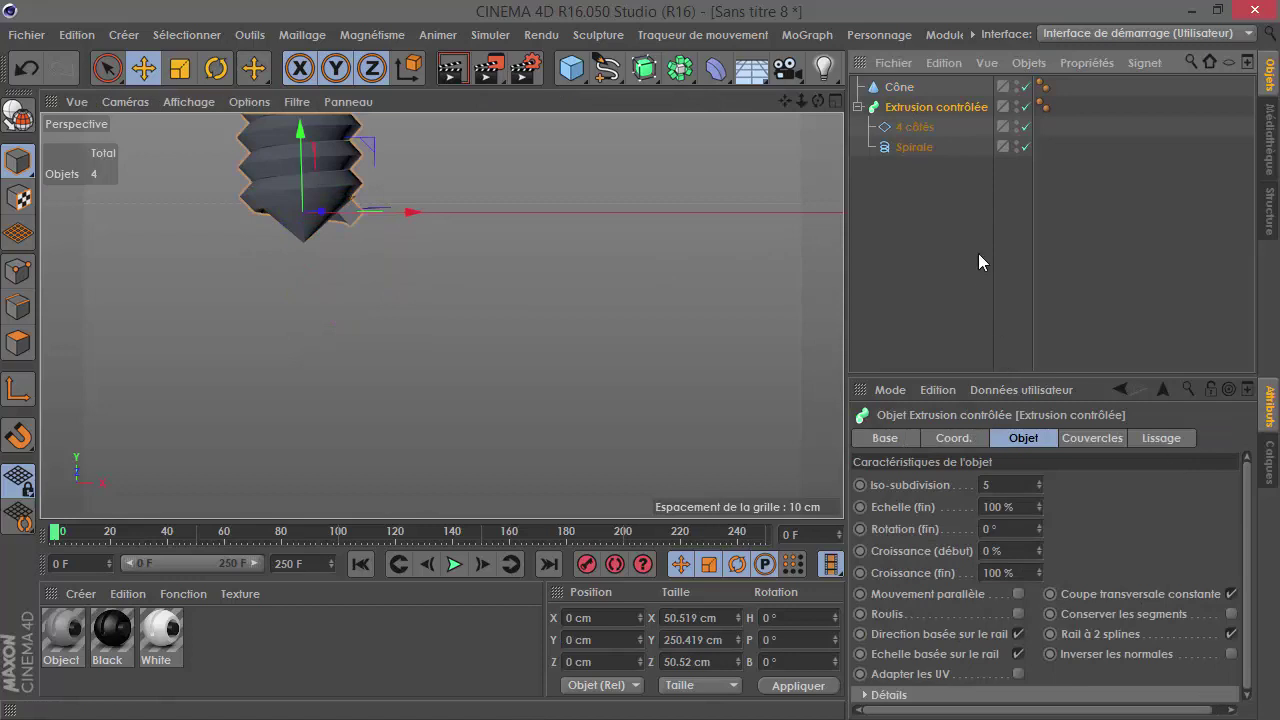
Step: Drag the Extrusion contrôlée's Mise à l'échelle curve start point down to 0
left_click(914, 147)
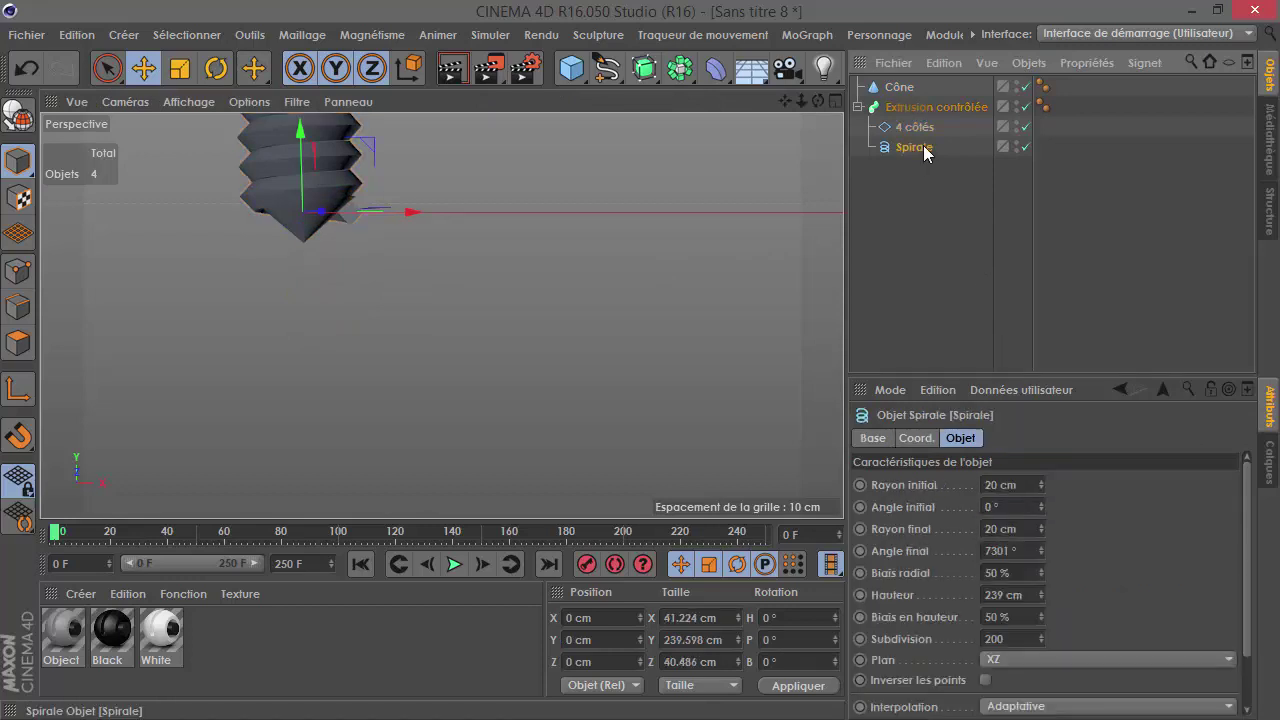
scroll(536, 409, "down", 3)
scroll(501, 302, "up", 3)
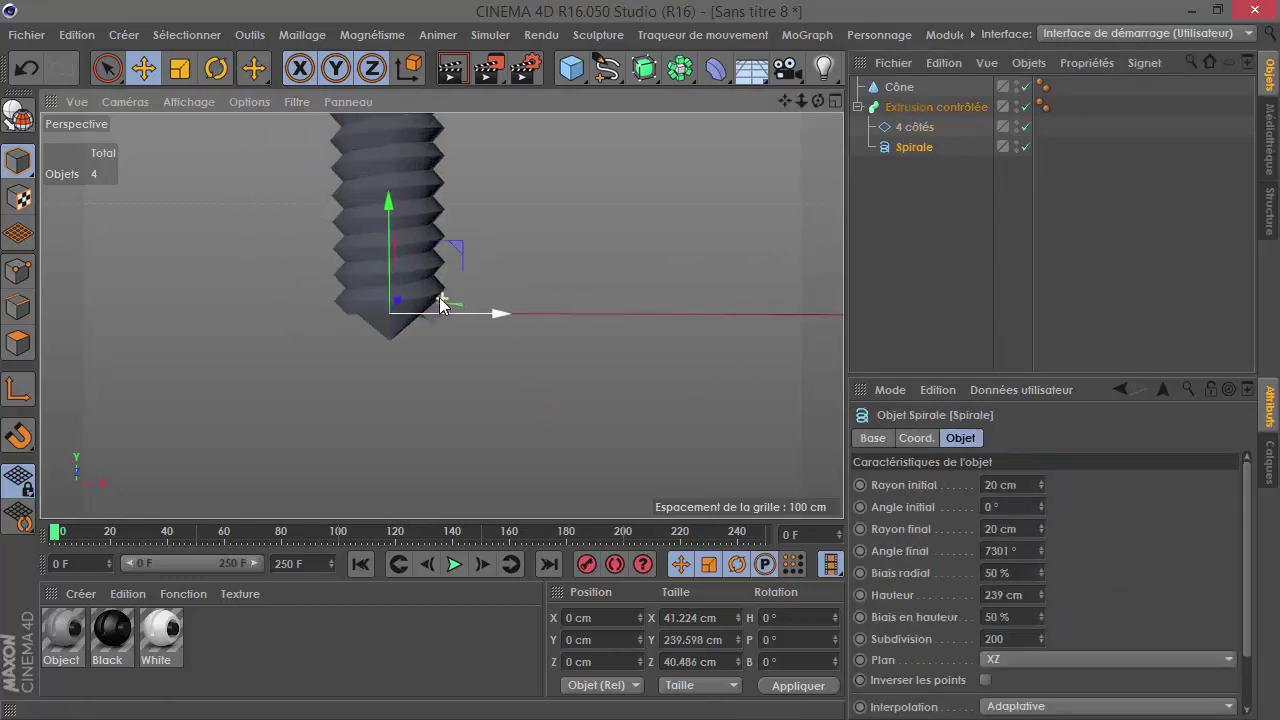
left_click(921, 108)
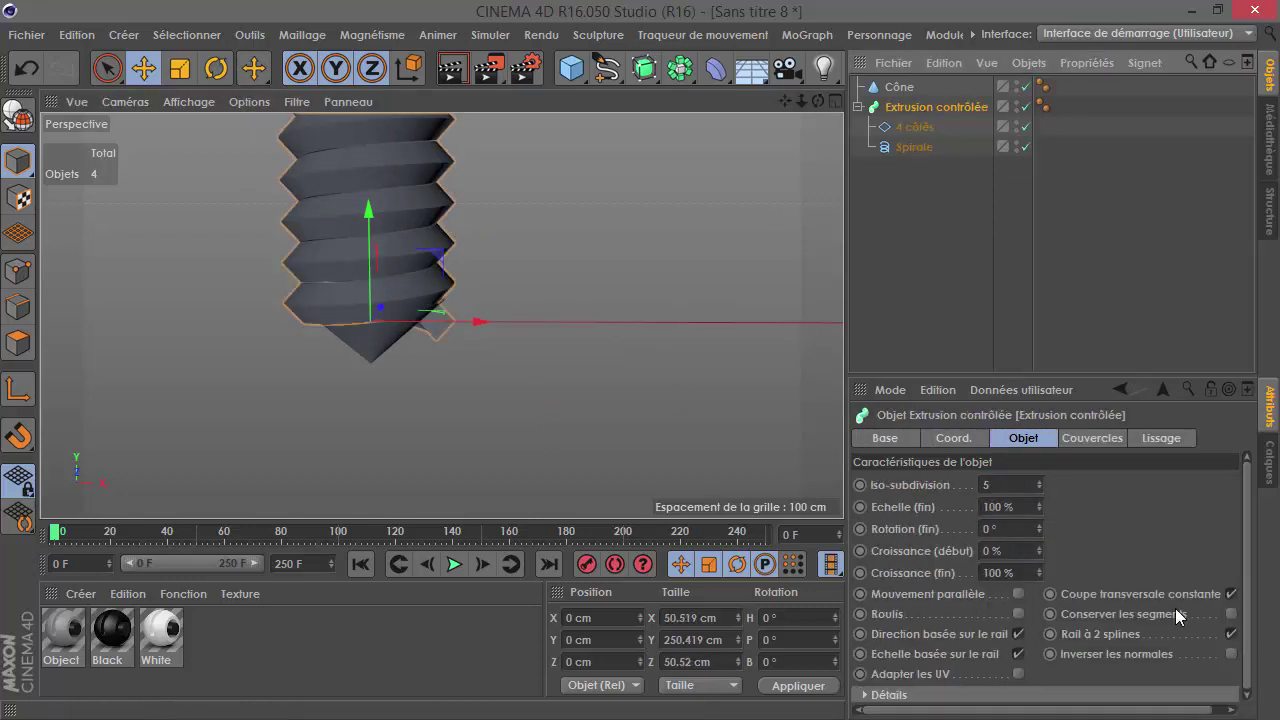
left_click(866, 694)
scroll(1090, 536, "down", 5)
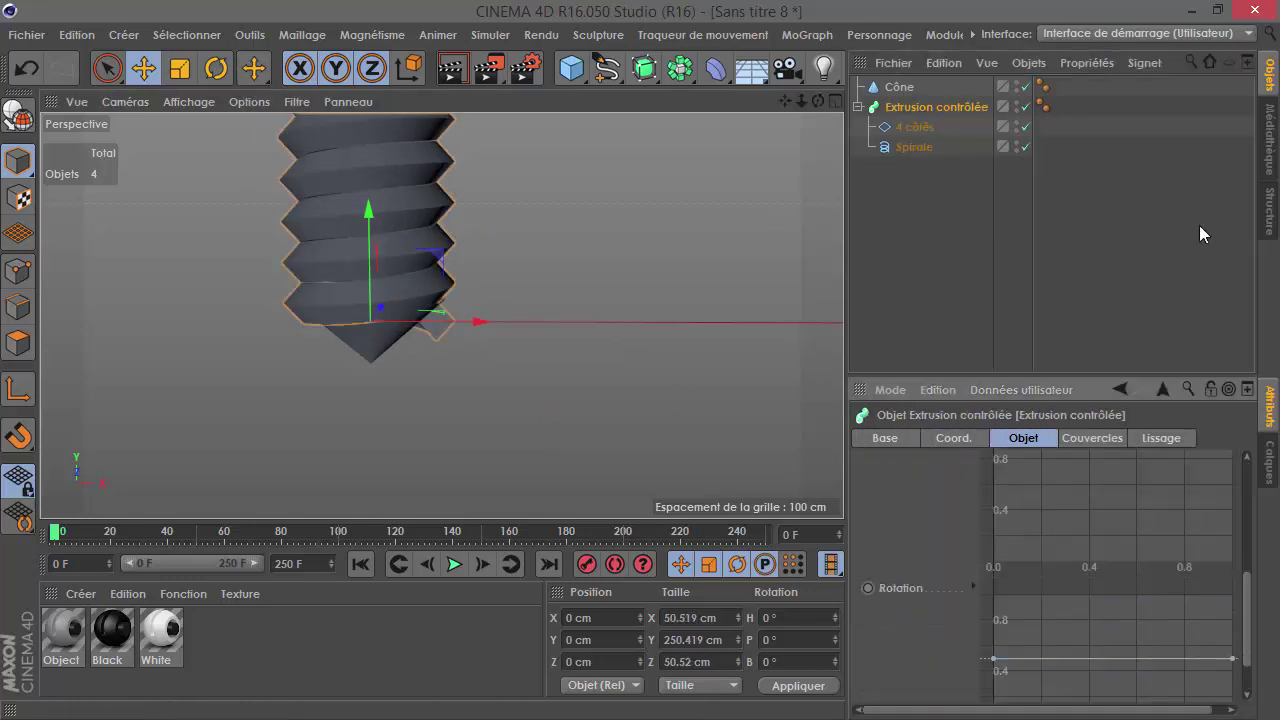
scroll(944, 556, "up", 2)
mouse_move(1217, 531)
left_mouse_down()
mouse_move(1218, 634)
mouse_move(1250, 383)
left_mouse_up()
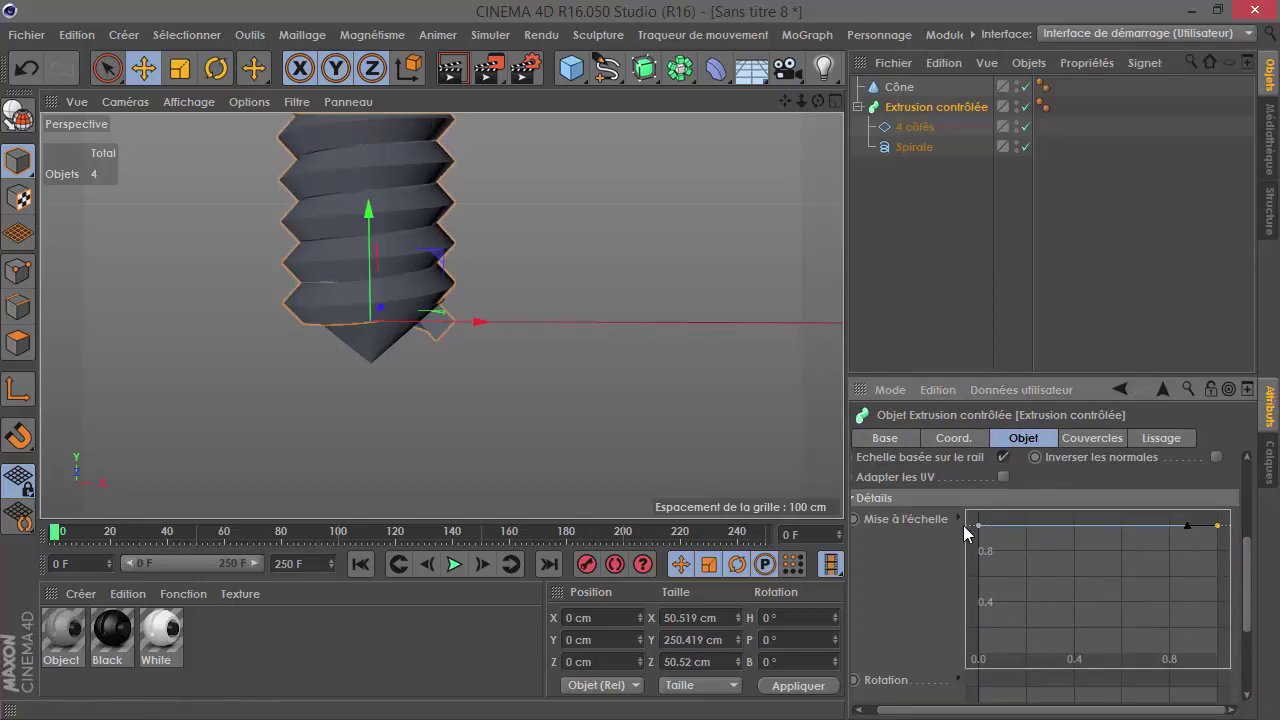
mouse_move(975, 598)
left_mouse_down()
mouse_move(980, 663)
mouse_move(975, 595)
mouse_move(955, 670)
left_mouse_up()
right_click(1033, 579)
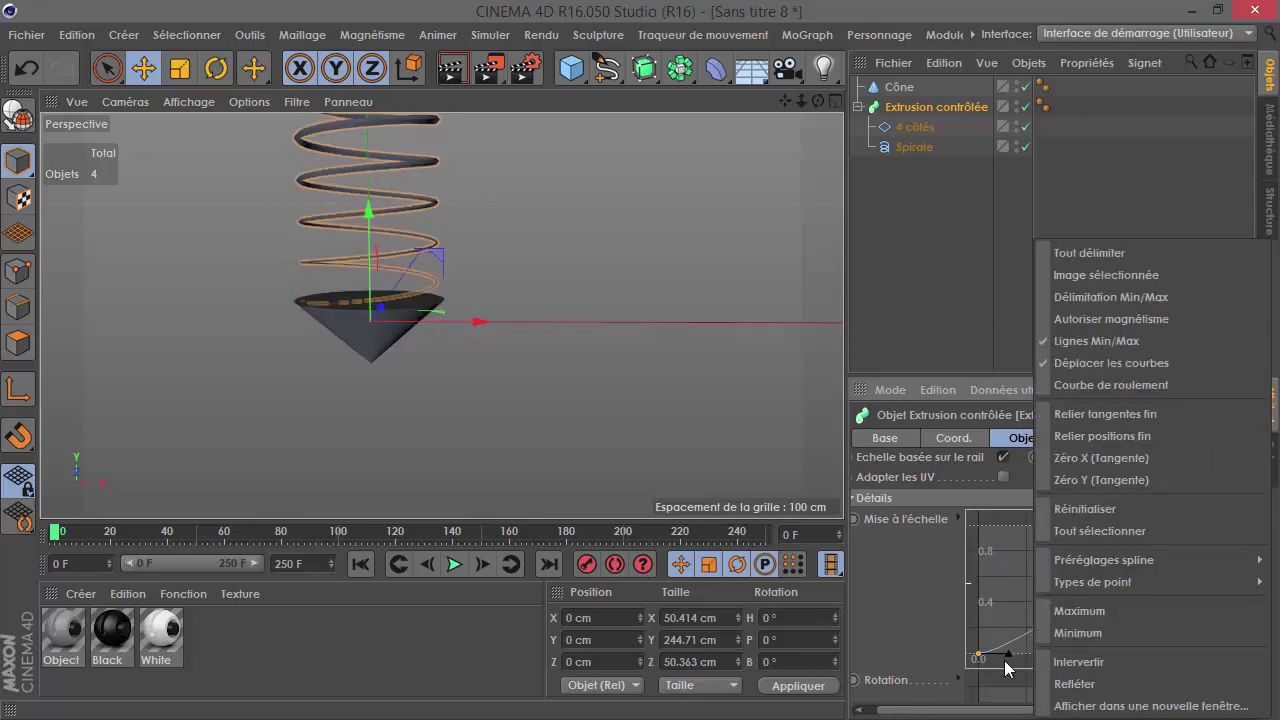
Step: Show the scale curve in a separate window and add a point at Y 1
left_click(1095, 707)
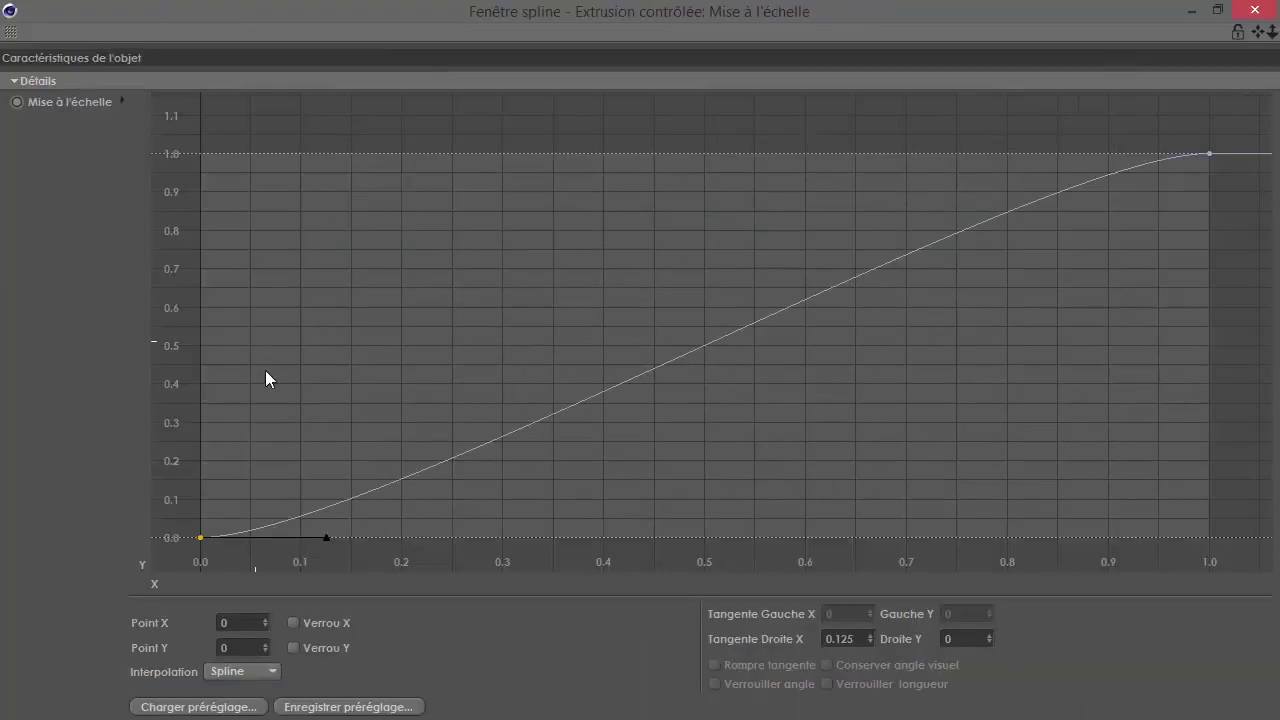
double_click(406, 19)
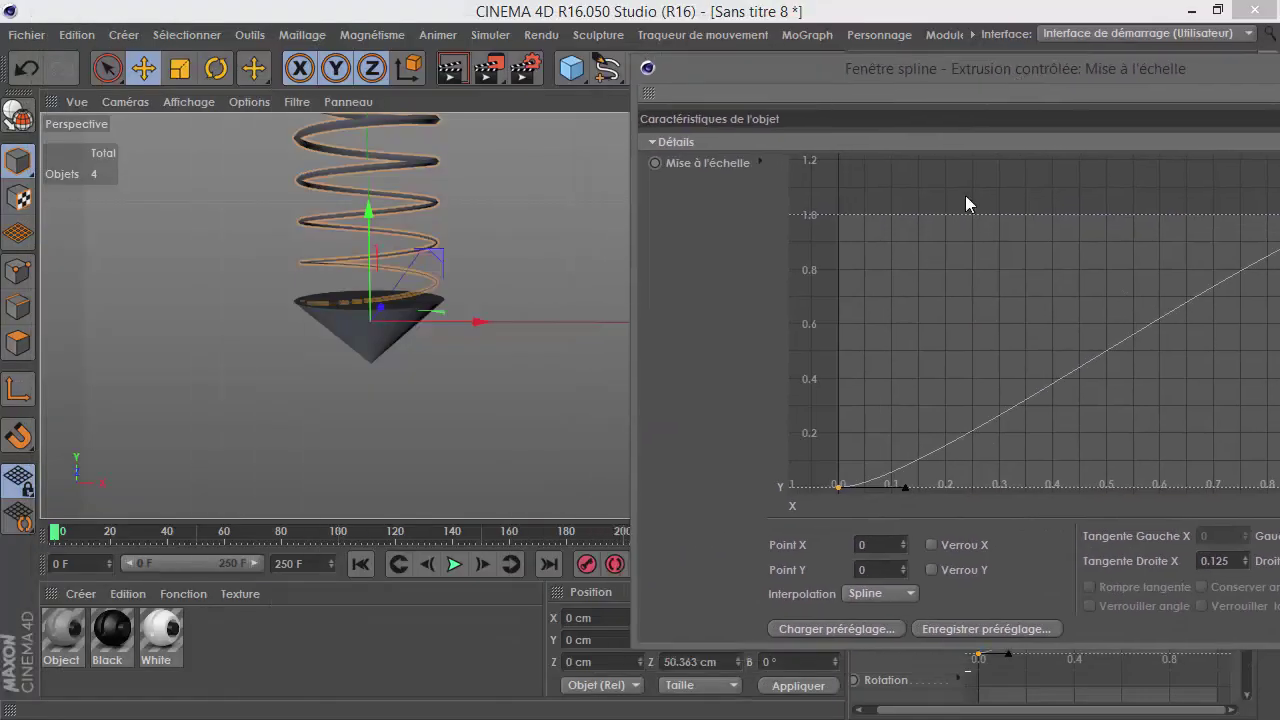
left_click(891, 478, "ctrl")
mouse_move(891, 478)
left_mouse_down()
mouse_move(900, 218)
mouse_move(893, 485)
left_mouse_up()
left_click_drag(893, 427, 891, 201)
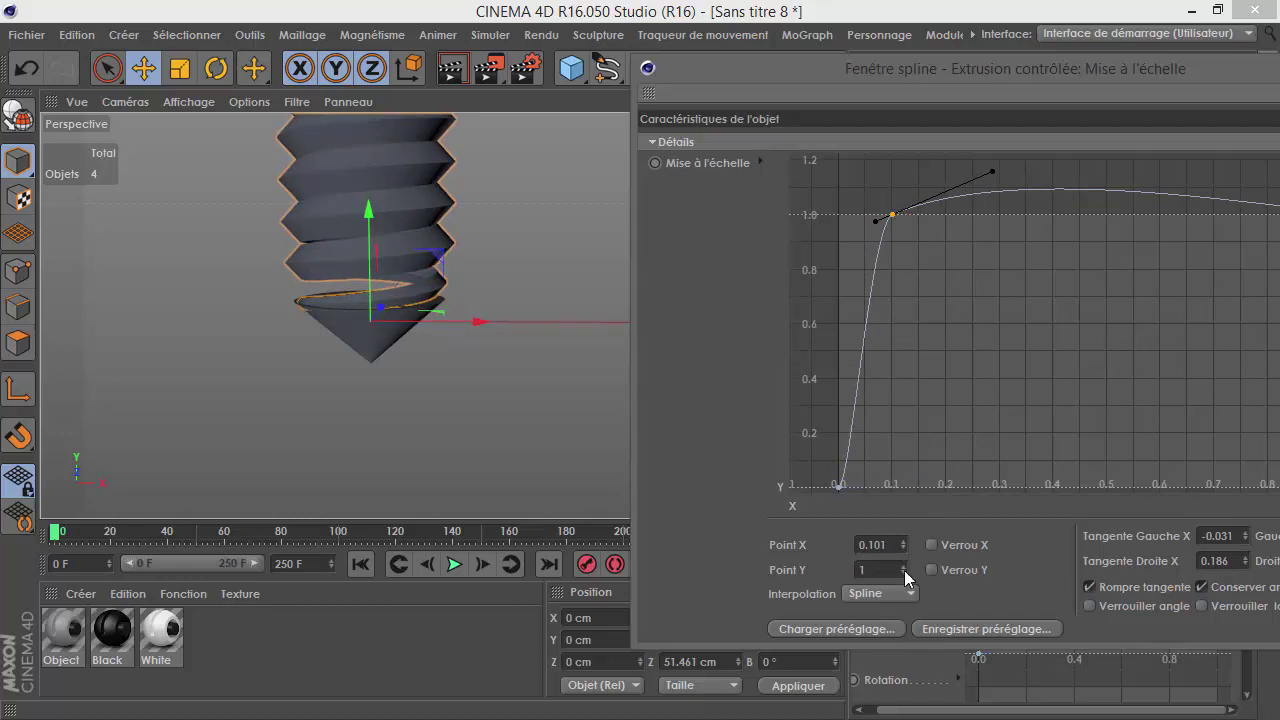
left_click_drag(1000, 66, 875, 70)
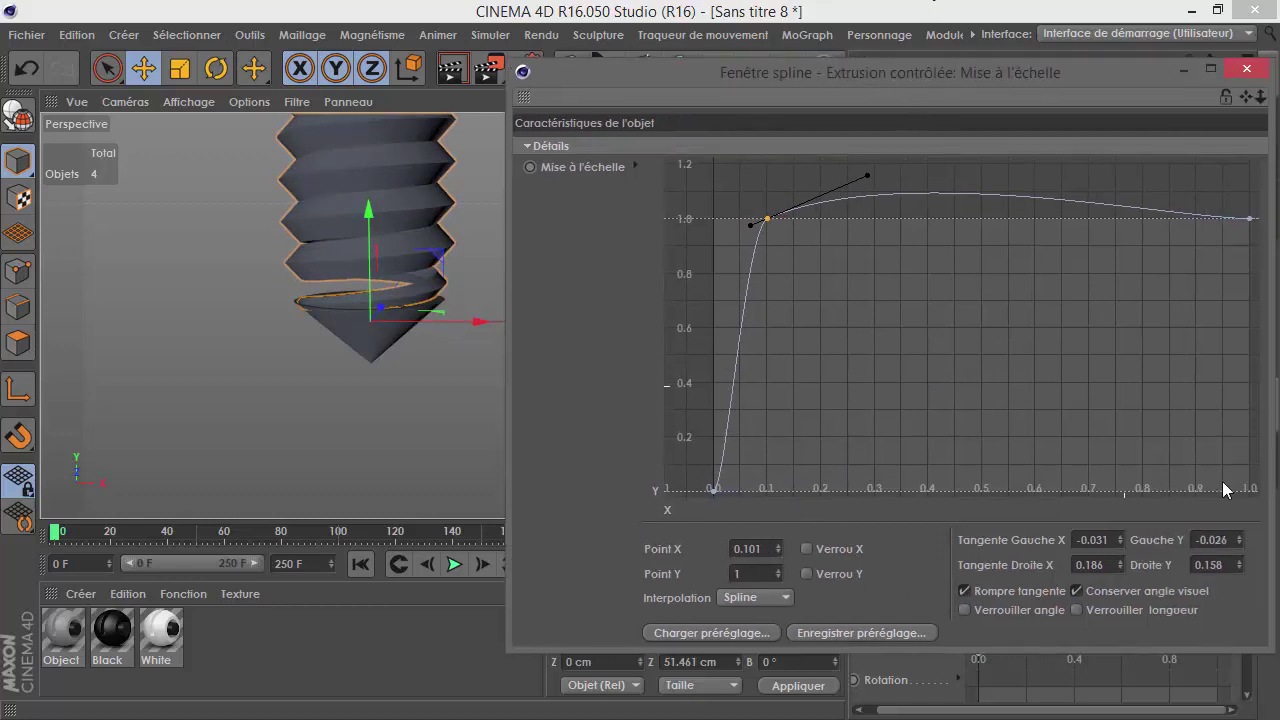
Step: Adjust the new curve point's tangents: left straight up, right flat
left_click(1098, 590)
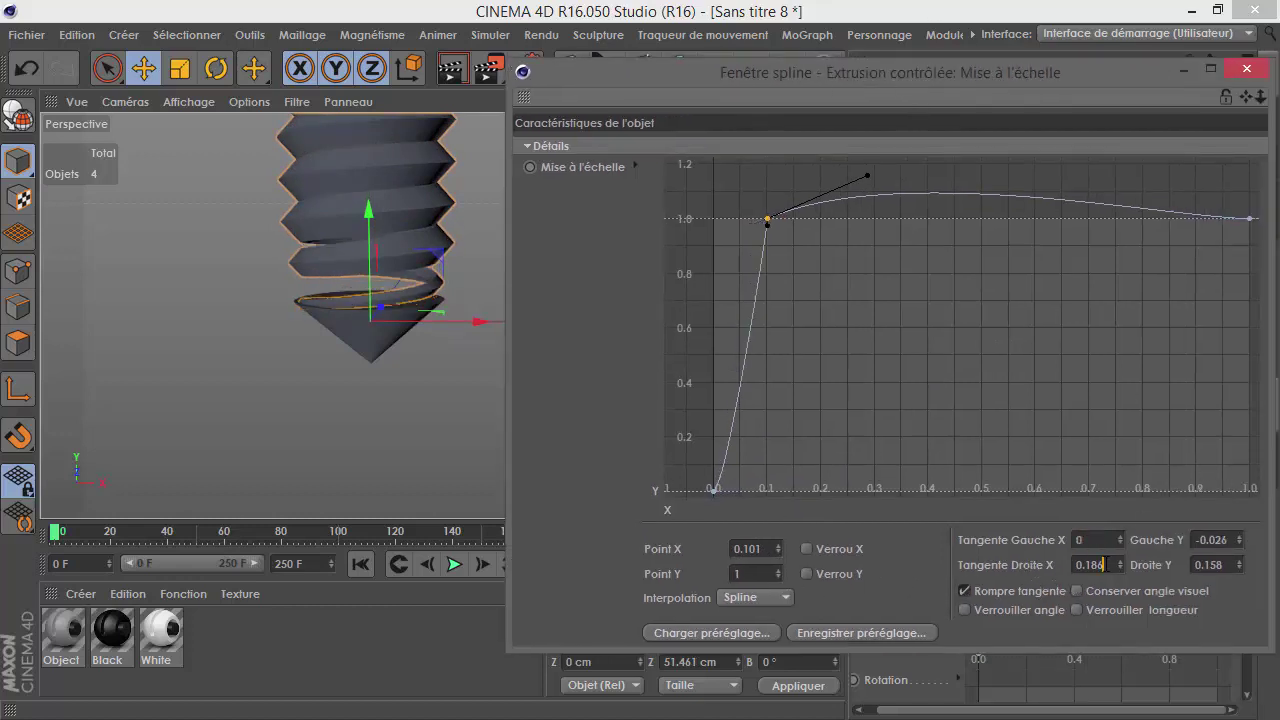
type("0")
left_click(1239, 538)
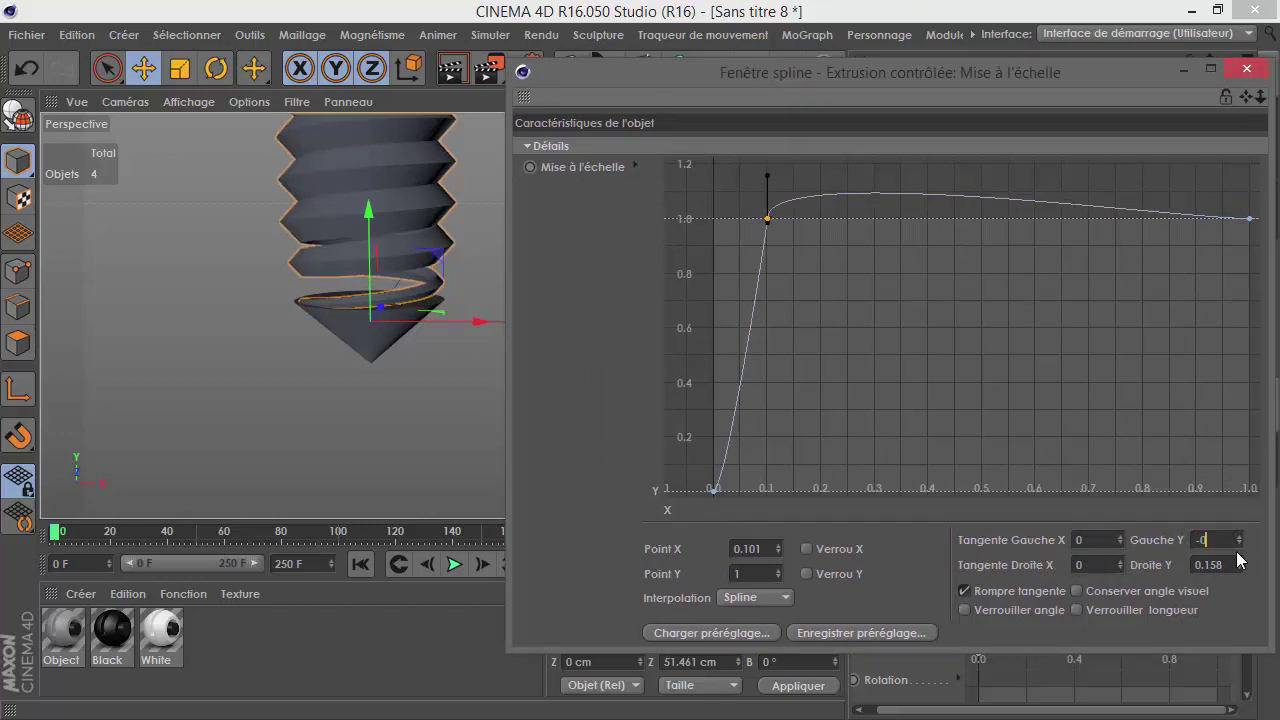
type("0")
key("Return")
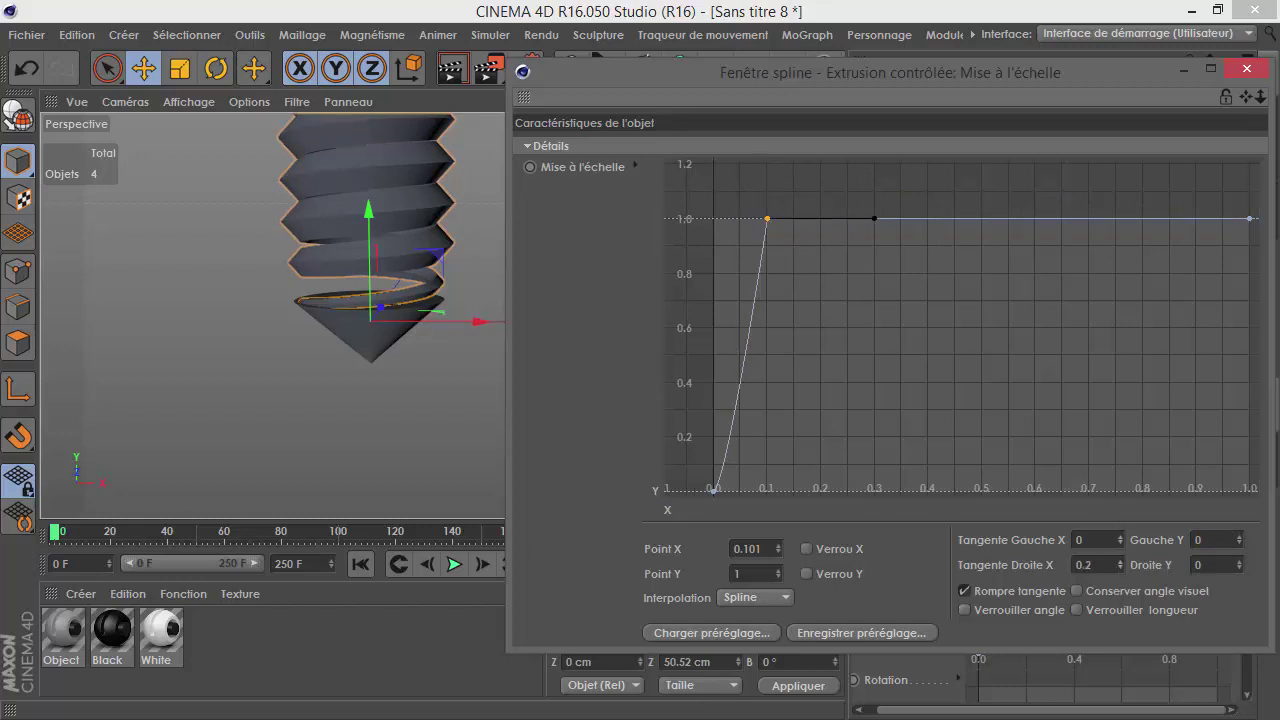
left_click_drag(1240, 567, 1240, 570)
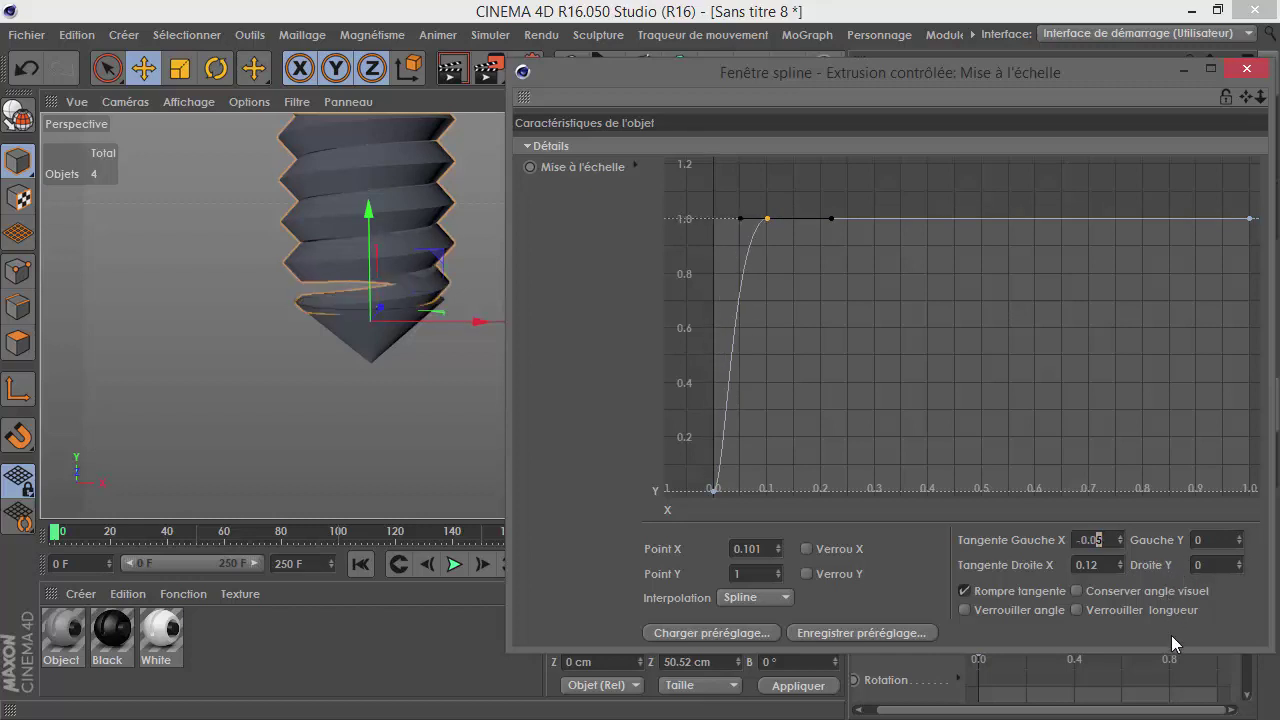
type("-0.02")
left_click(1076, 591)
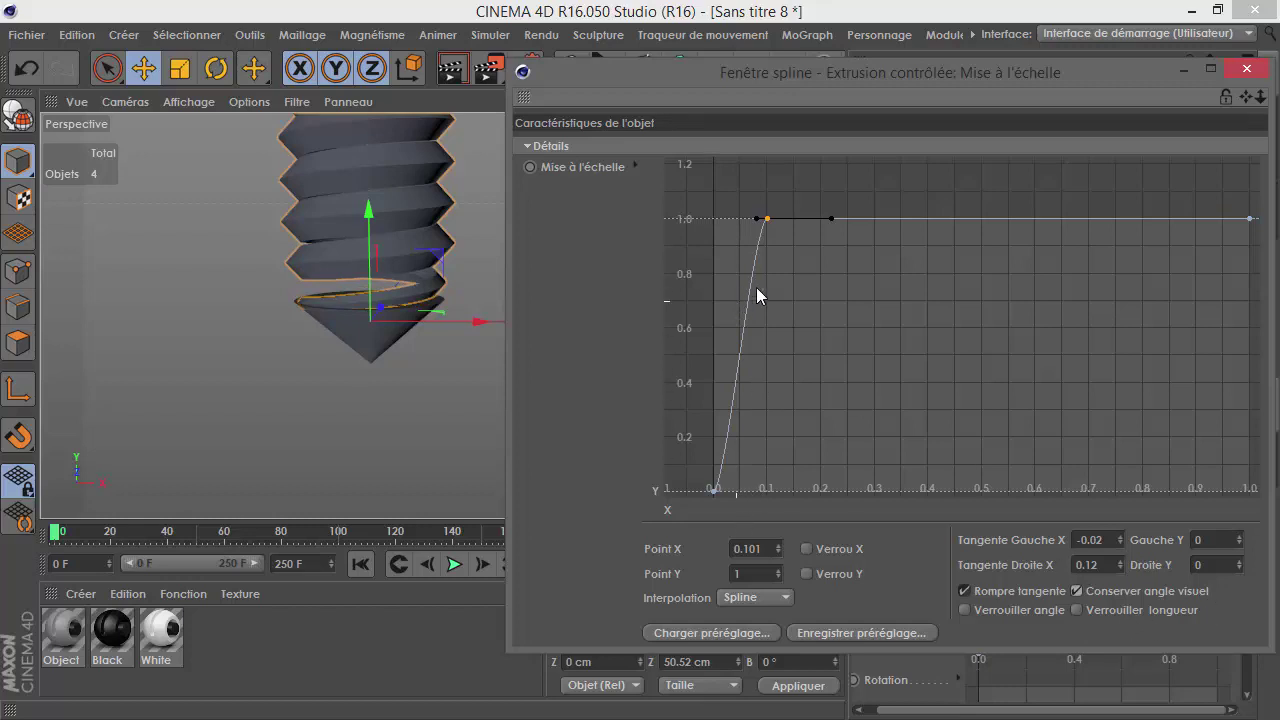
Step: Set the curve point's X to 0.031 and inspect the thread's tapered base
left_click(779, 553)
left_click(779, 553)
left_click(779, 553)
left_click(779, 553)
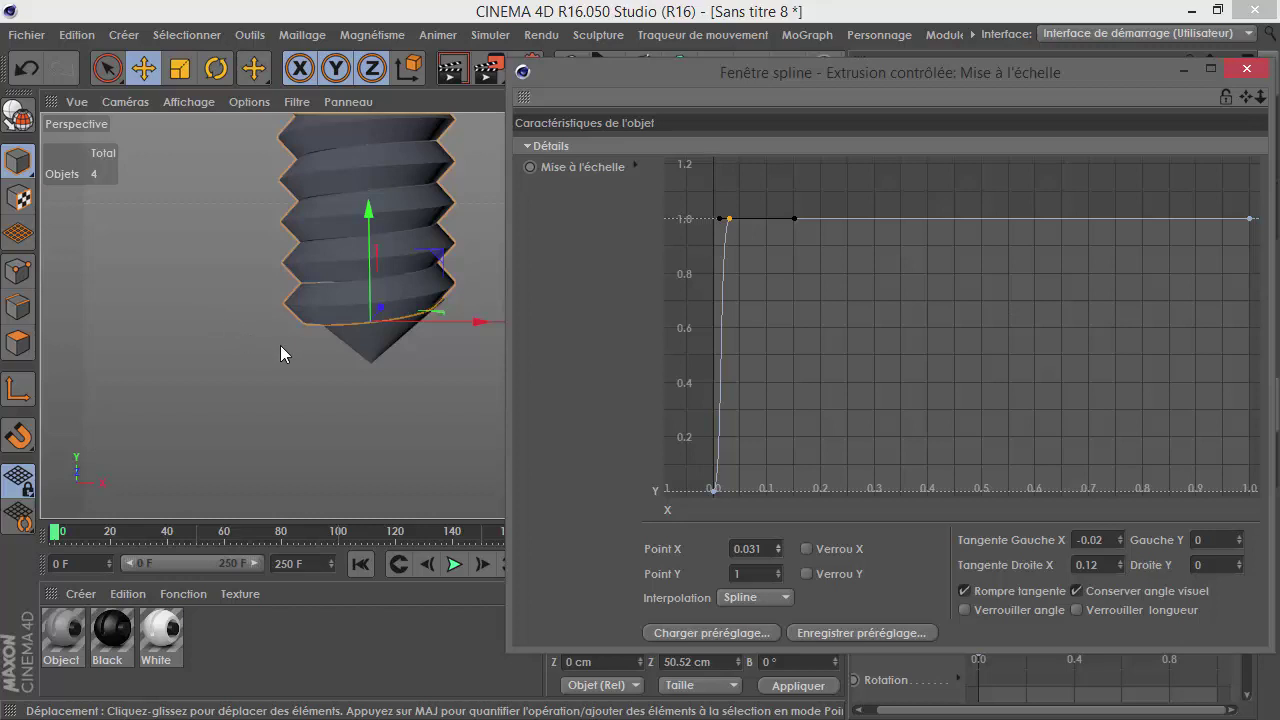
left_click_drag(340, 295, 747, 277, "alt")
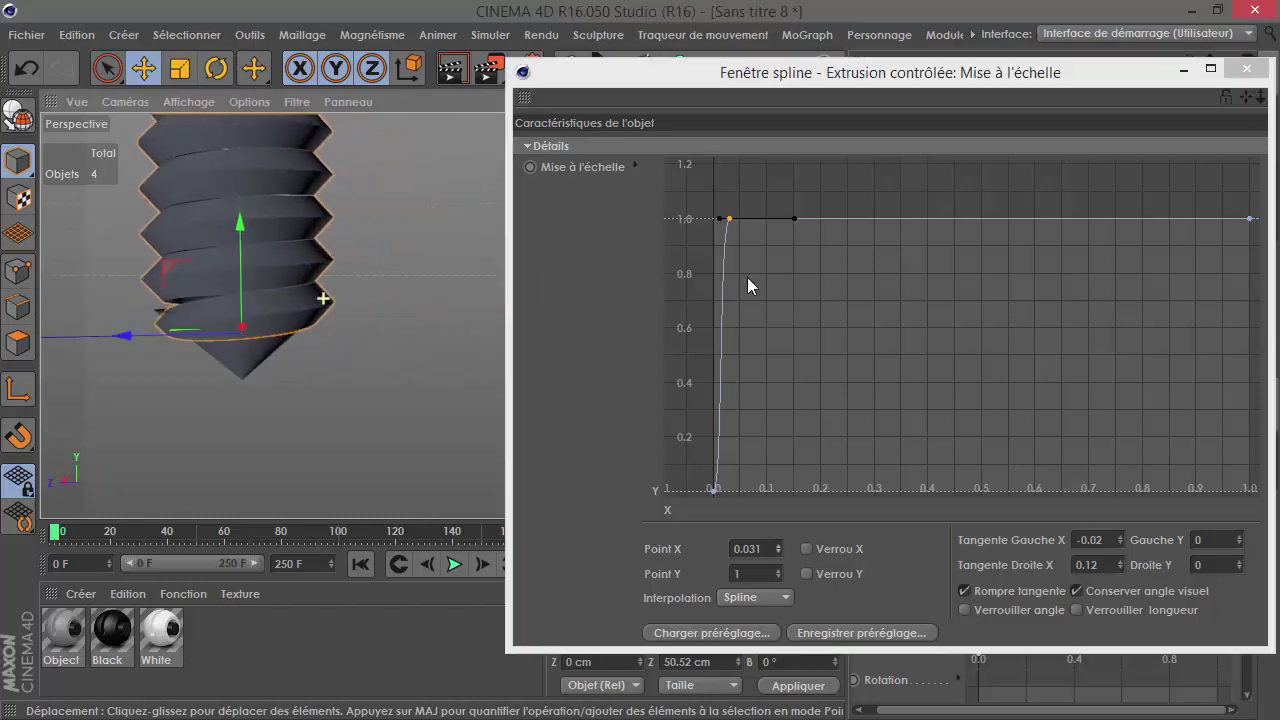
mouse_move(323, 298)
left_mouse_down("alt")
mouse_move(274, 354)
mouse_move(343, 362)
mouse_move(283, 333)
mouse_move(348, 336)
mouse_move(226, 324)
mouse_move(140, 351)
mouse_move(257, 351)
mouse_move(162, 315)
mouse_move(253, 364)
mouse_move(418, 328)
mouse_move(498, 362)
mouse_move(409, 334)
mouse_move(255, 336)
left_mouse_up("alt")
Step: Lengthen the Cône tip by dragging its height handle
left_click(312, 384)
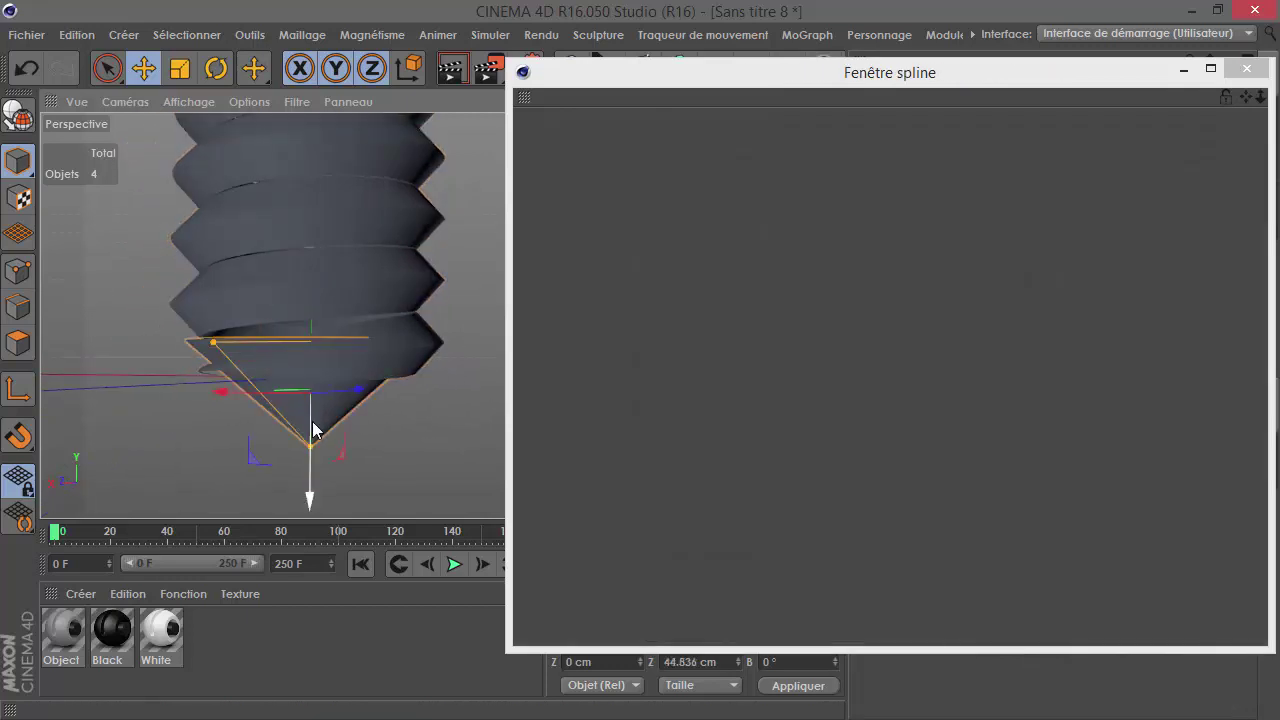
mouse_move(305, 448)
left_mouse_down()
mouse_move(312, 507)
mouse_move(332, 386)
mouse_move(239, 392)
mouse_move(251, 349)
left_mouse_up()
mouse_move(337, 307)
left_mouse_down("alt")
mouse_move(242, 289)
mouse_move(285, 408)
left_mouse_up("alt")
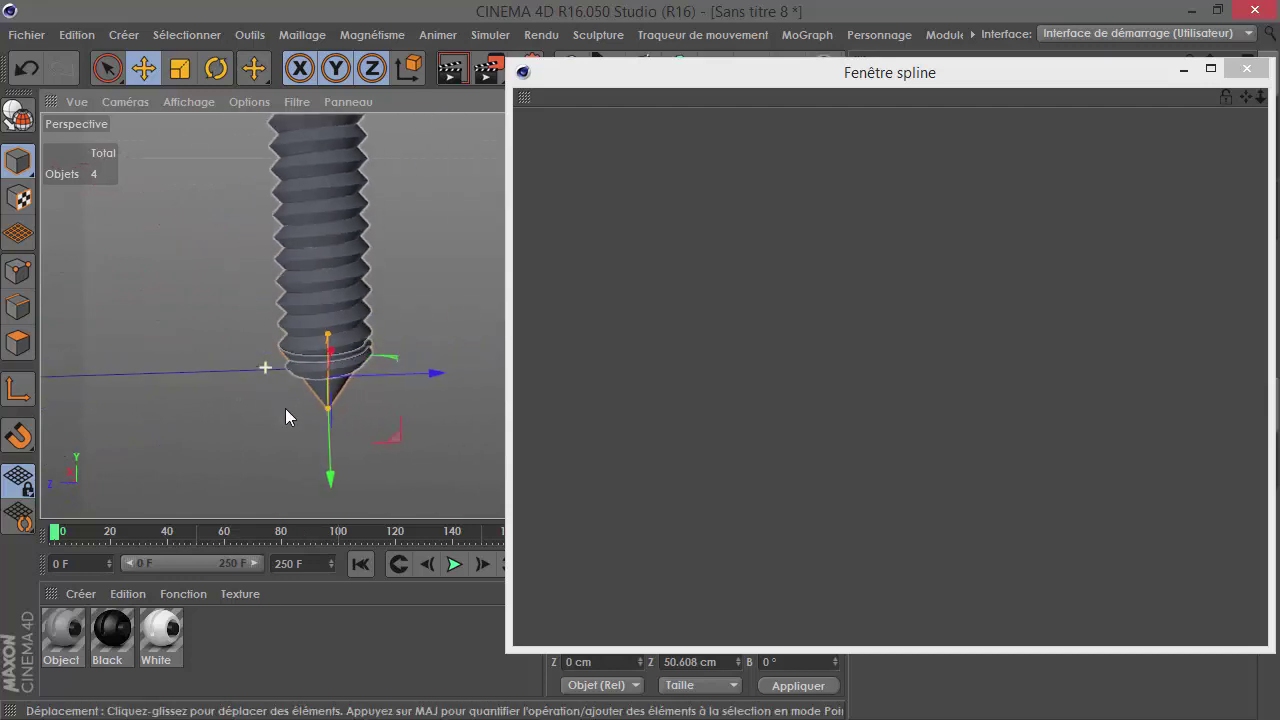
left_click(452, 332)
Step: Close the Fenêtre spline window, bringing the whole screw back into view
mouse_move(322, 378)
right_mouse_down("alt")
mouse_move(350, 497)
mouse_move(343, 480)
right_mouse_up("alt")
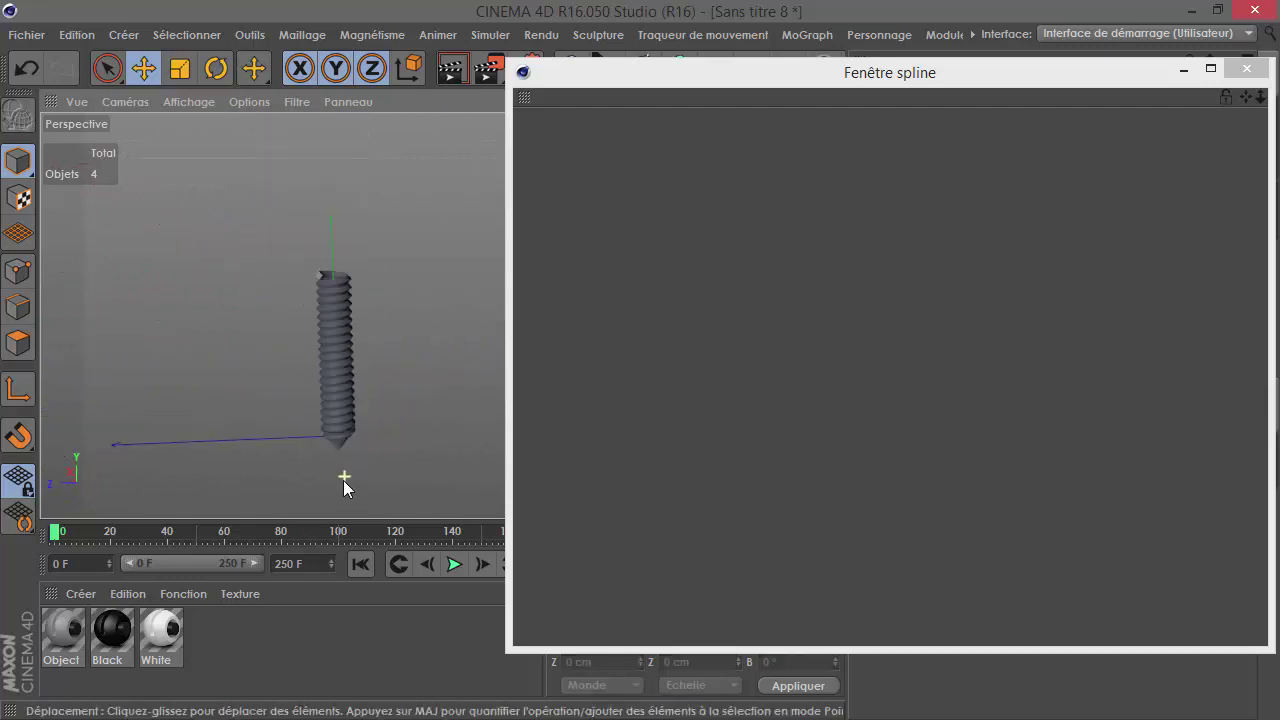
left_click_drag(363, 412, 294, 320, "alt")
right_click_drag(294, 320, 614, 223, "alt")
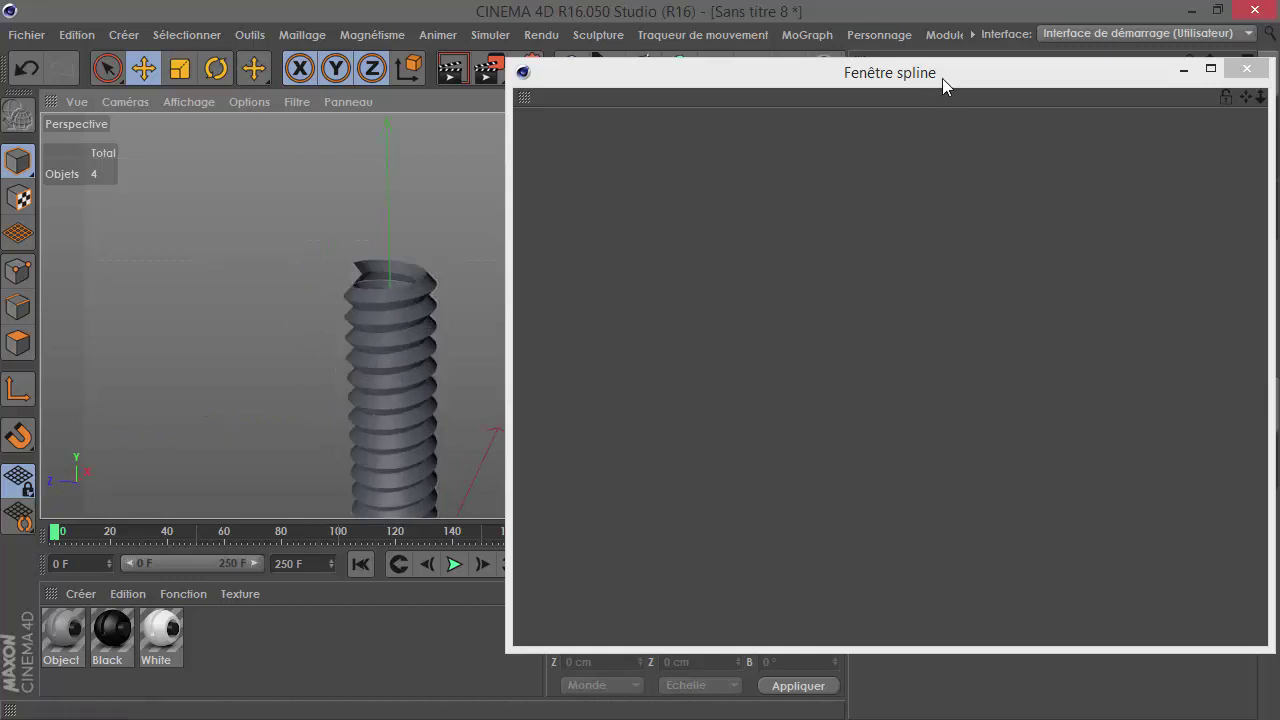
left_click_drag(943, 78, 546, 309)
left_click(850, 300)
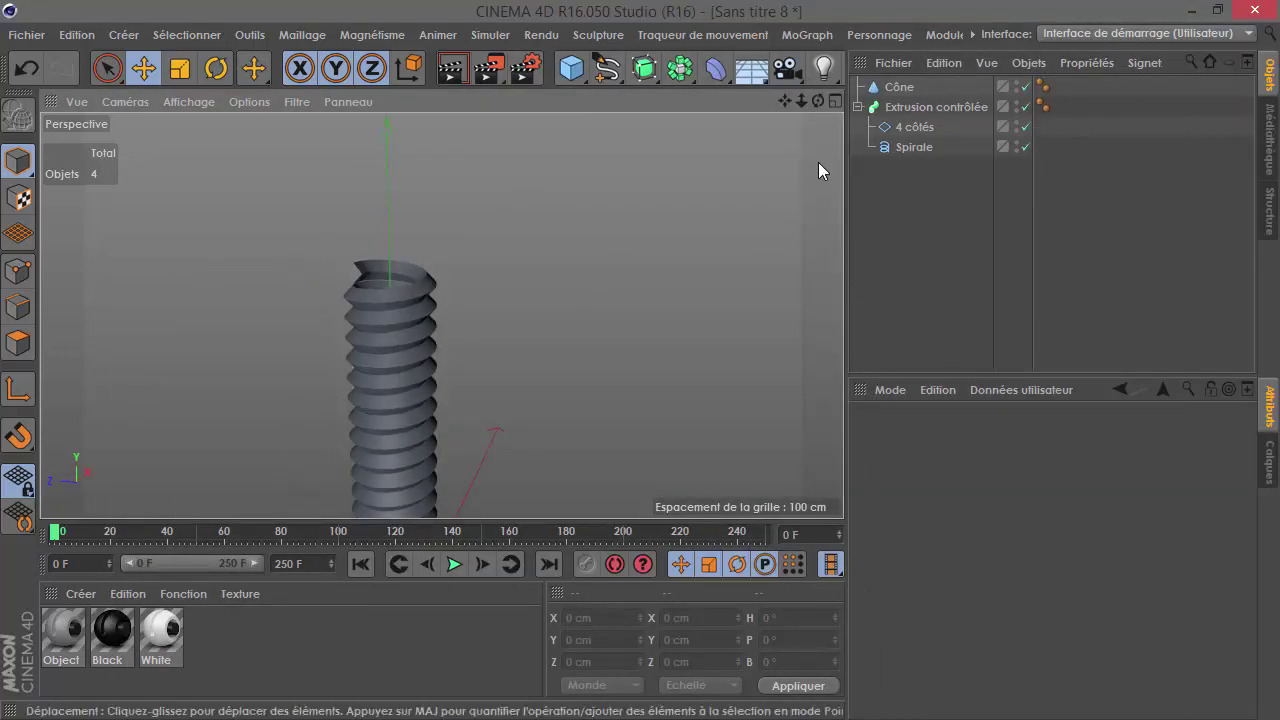
Step: Reshape the Extrusion contrôlée scale curve to ease from full scale at X 0.712 to 0 at 1.0
left_click(943, 107)
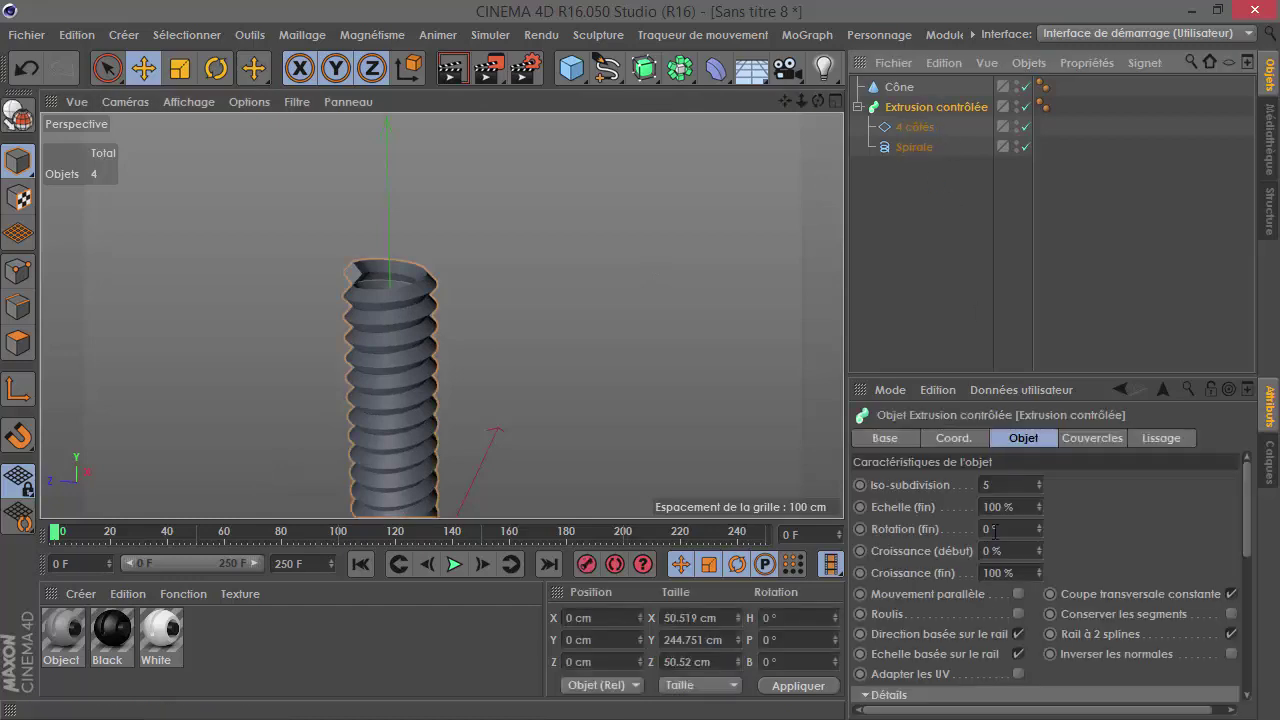
scroll(1059, 516, "down", 3)
right_click(1063, 577)
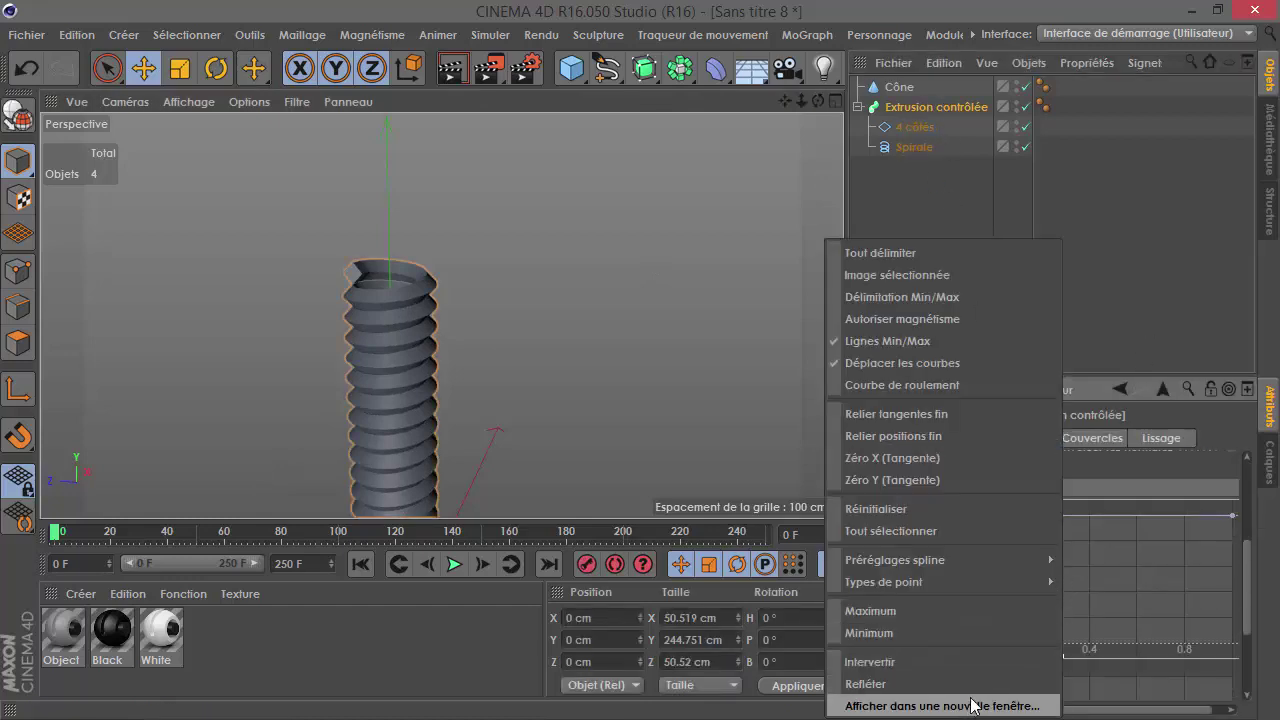
left_click(974, 706)
left_click(809, 256, "ctrl")
left_click_drag(834, 256, 865, 563)
mouse_move(755, 172)
left_mouse_down()
mouse_move(786, 318)
mouse_move(763, 635)
mouse_move(923, 126)
left_mouse_up()
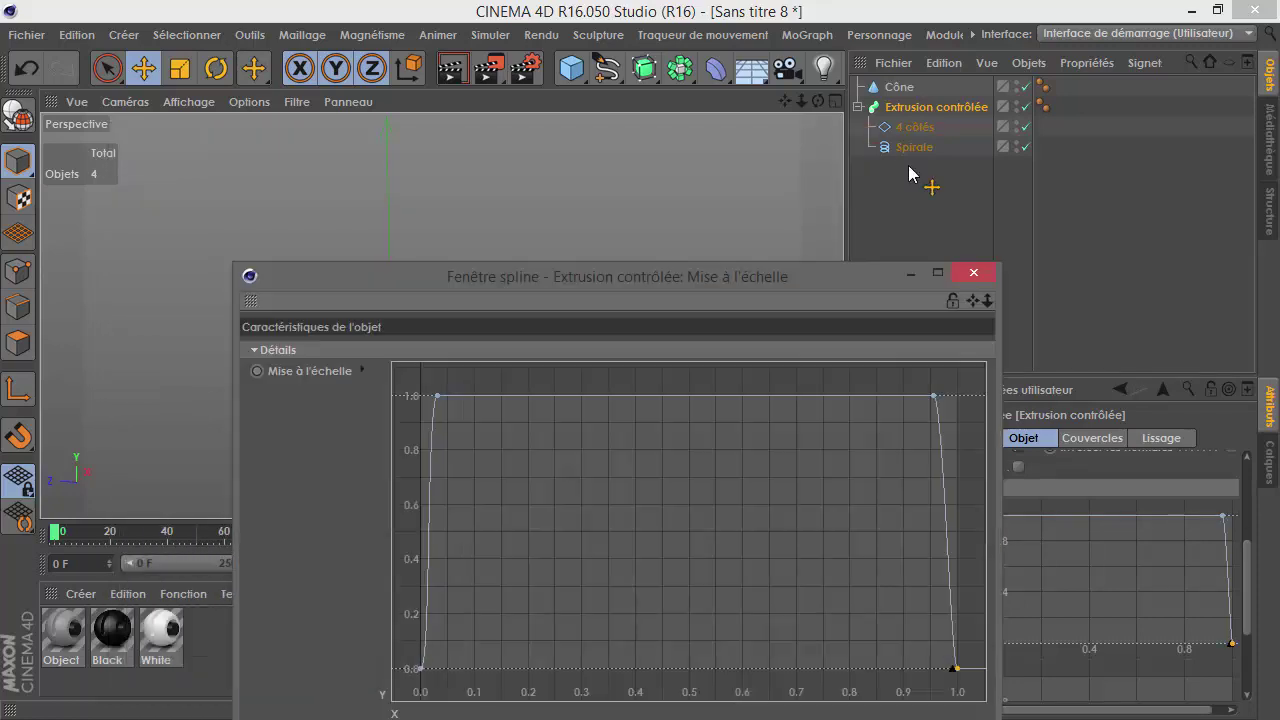
left_click_drag(969, 242, 937, 243)
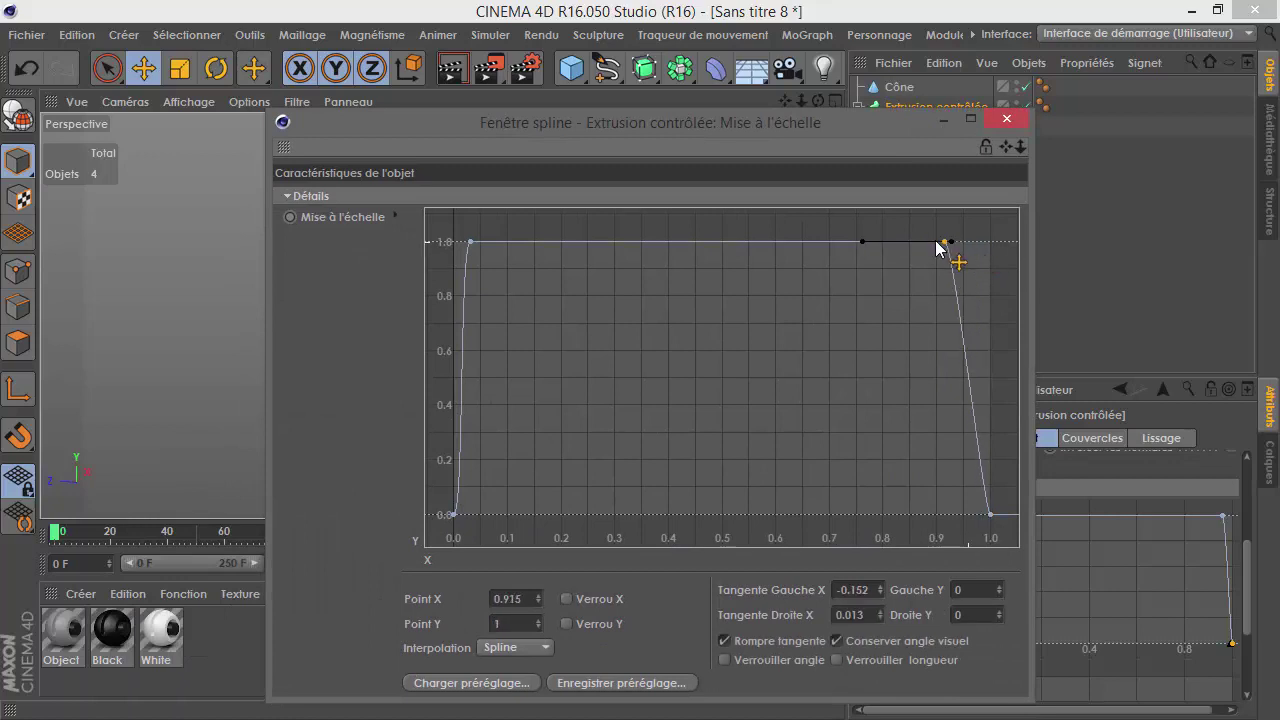
mouse_move(900, 127)
left_mouse_down()
mouse_move(1157, 129)
mouse_move(1136, 108)
left_mouse_up()
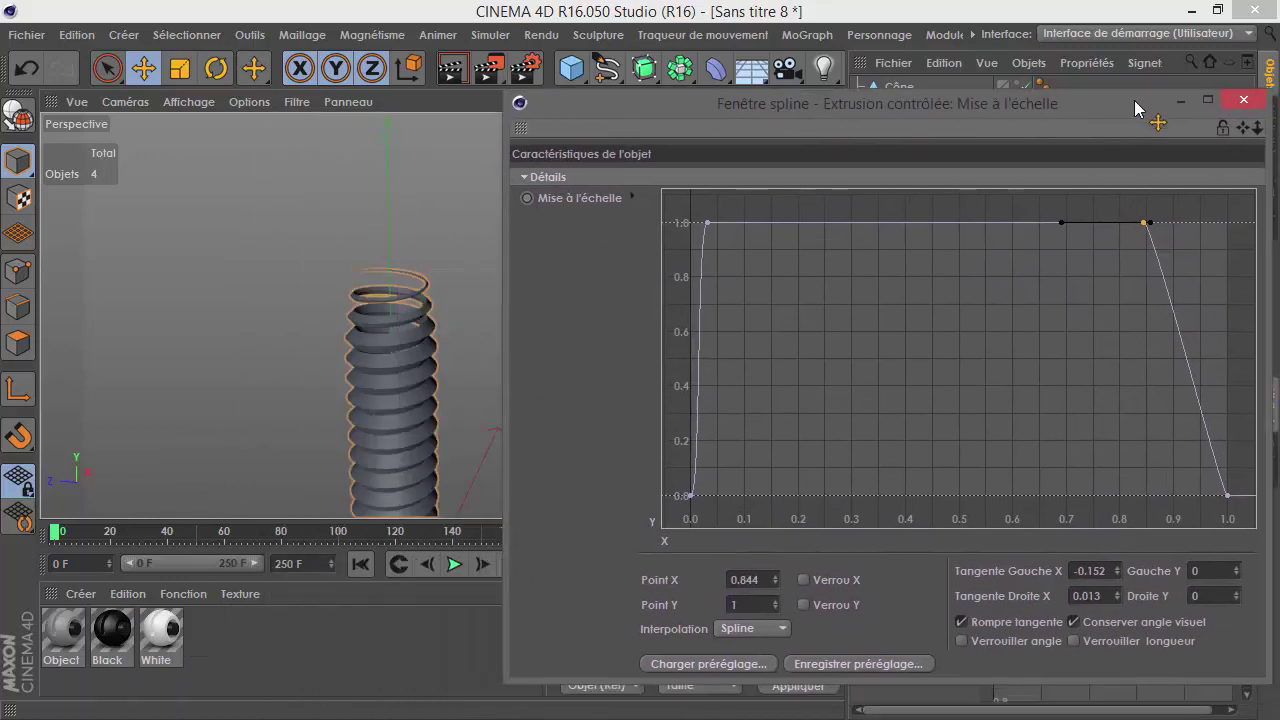
mouse_move(1153, 226)
left_mouse_down()
mouse_move(1208, 228)
mouse_move(1075, 228)
mouse_move(1200, 228)
left_mouse_up()
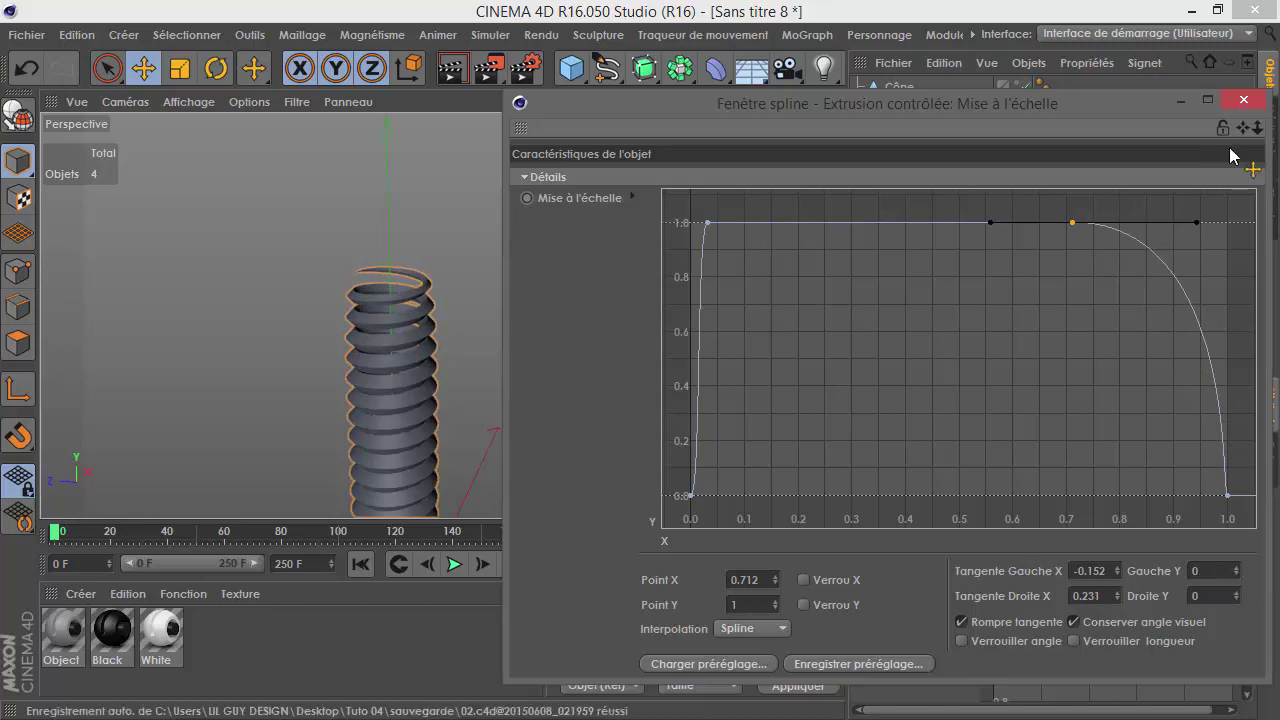
Step: Close the spline window and add a Cylindre primitive to the scene
left_click(1236, 106)
left_click(571, 68)
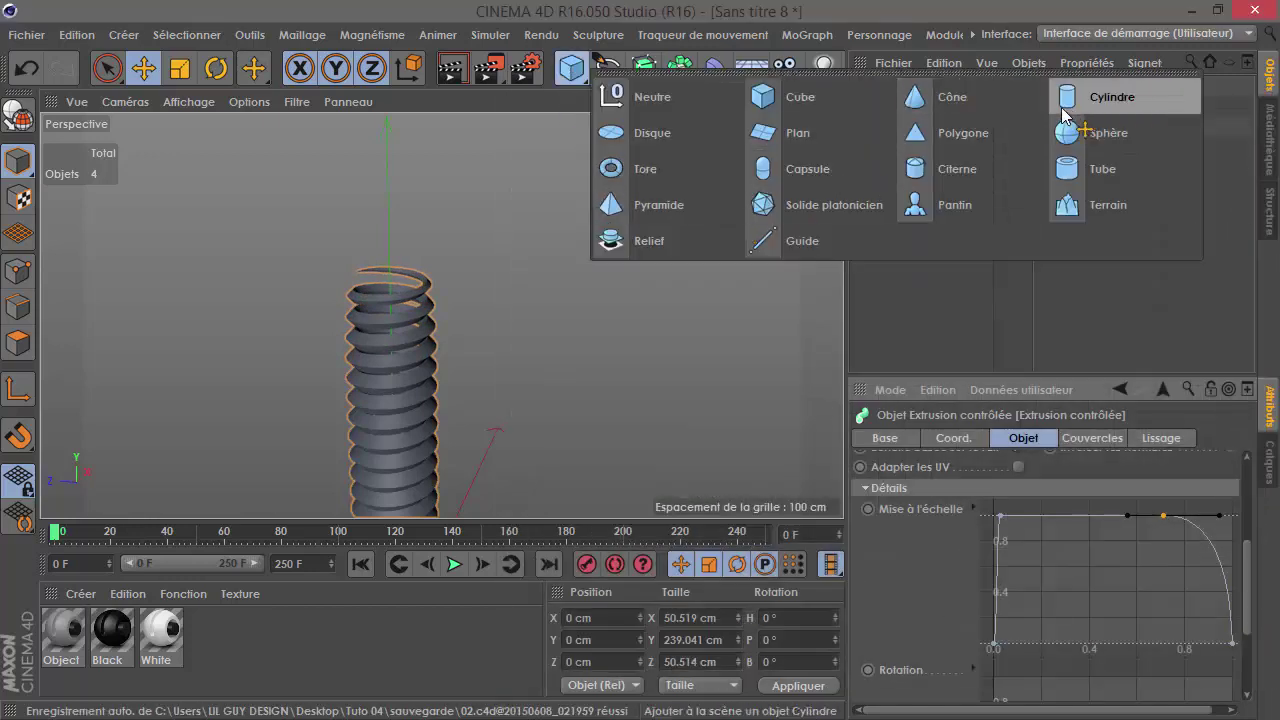
left_click(1068, 94)
mouse_move(638, 226)
left_mouse_down("alt")
mouse_move(441, 420)
mouse_move(581, 358)
mouse_move(542, 361)
left_mouse_up("alt")
Step: Raise the cylinder onto the top of the thread and shorten it to about 130 cm
key("9")
left_click(141, 66)
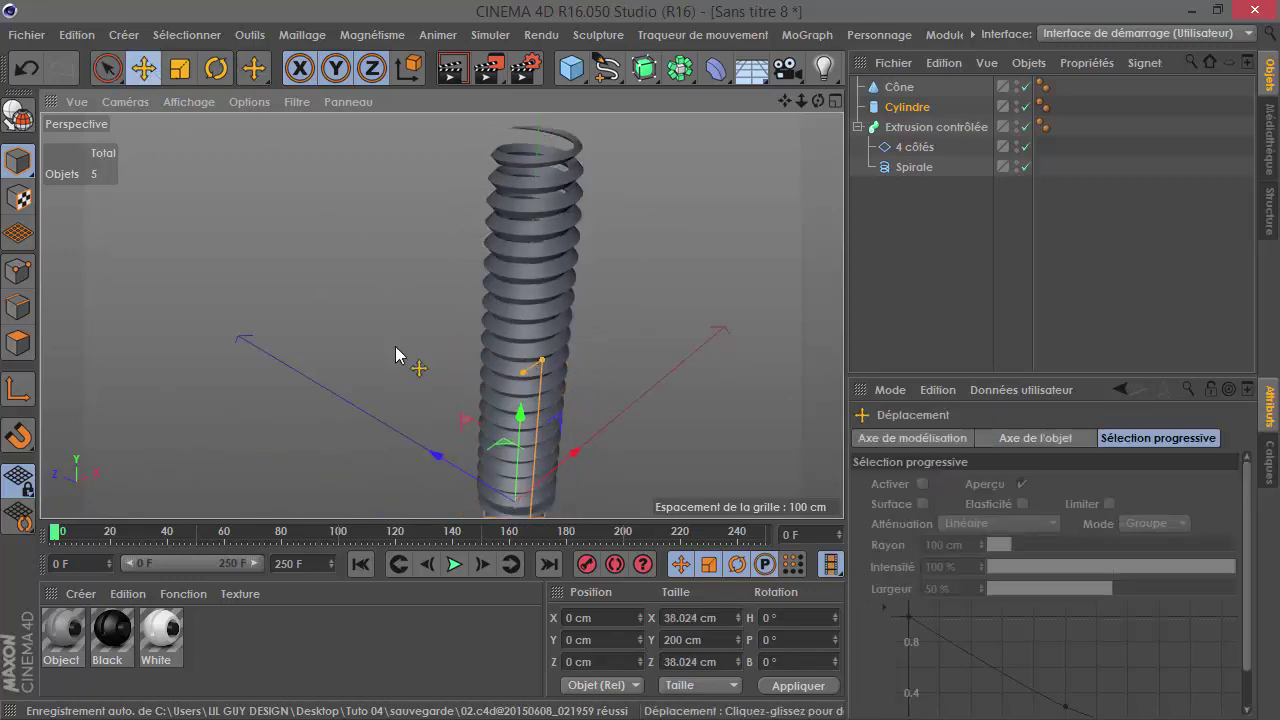
left_click_drag(524, 405, 540, 240)
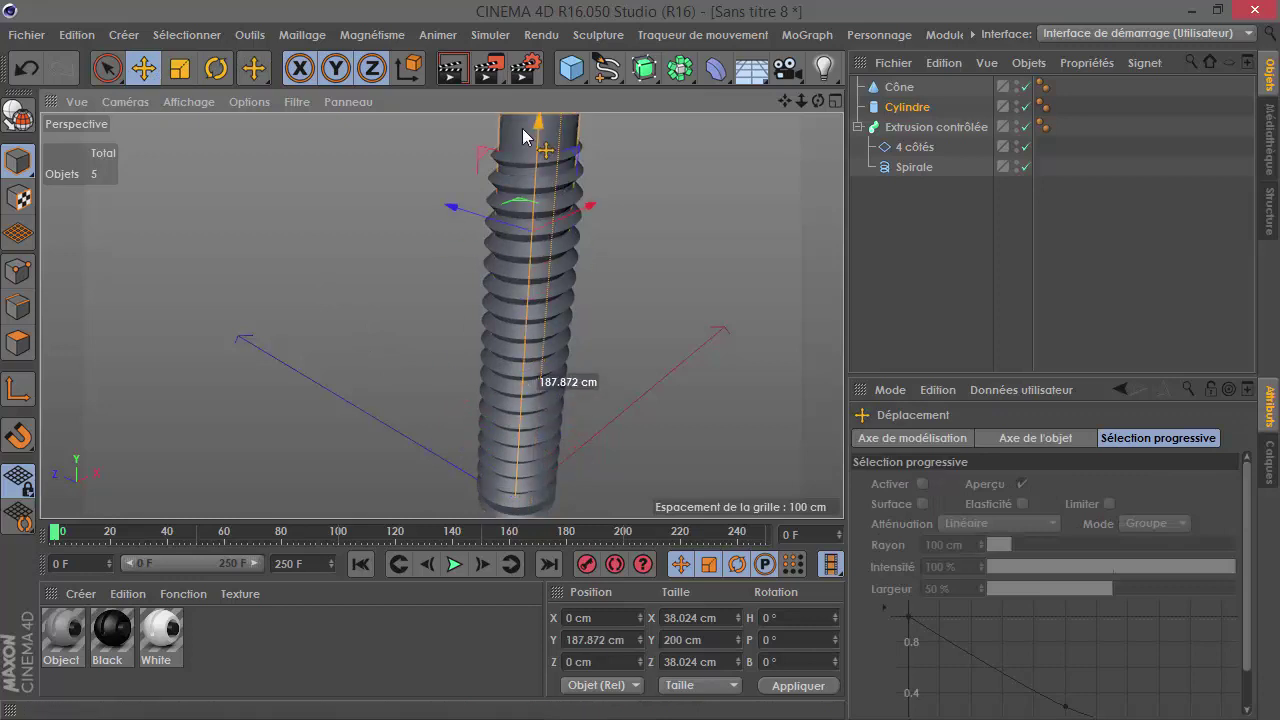
middle_click_drag(443, 220, 443, 314, "alt")
mouse_move(546, 346)
left_mouse_down("alt")
mouse_move(545, 240)
mouse_move(509, 265)
mouse_move(505, 307)
mouse_move(505, 290)
mouse_move(551, 237)
left_mouse_up("alt")
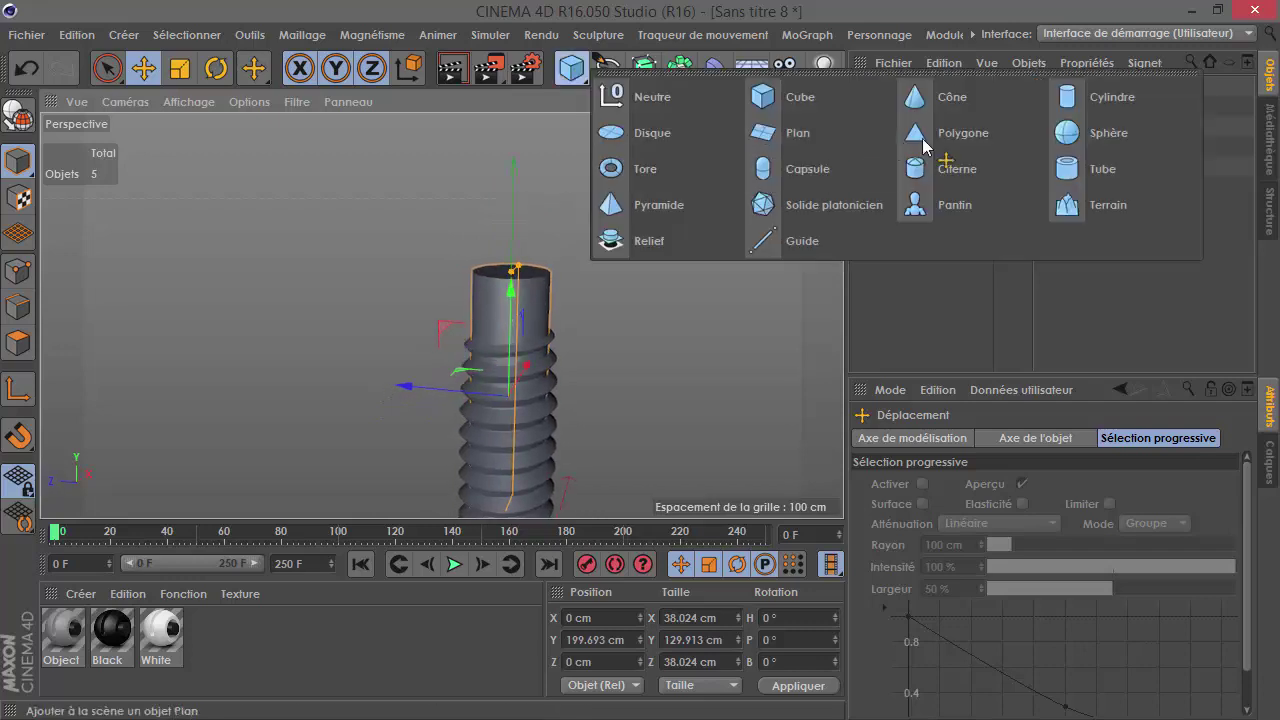
Step: Add a second cylinder, Cylindre.1, and raise it above the shank as the head
left_click_drag(573, 70, 1111, 97)
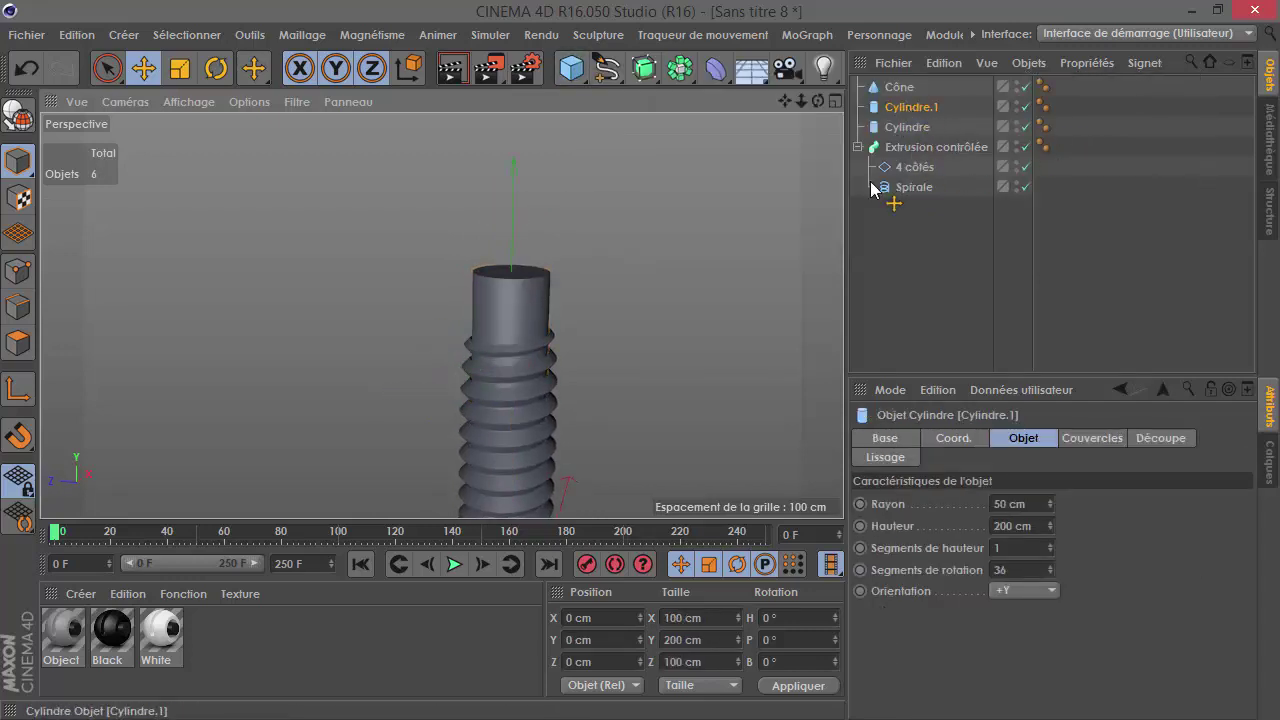
scroll(523, 480, "down", 3)
mouse_move(523, 486)
left_mouse_down()
mouse_move(555, 180)
mouse_move(534, 297)
left_mouse_up()
mouse_move(533, 240)
left_mouse_down()
mouse_move(551, 175)
mouse_move(570, 204)
mouse_move(573, 300)
left_mouse_up()
scroll(590, 208, "up", 5)
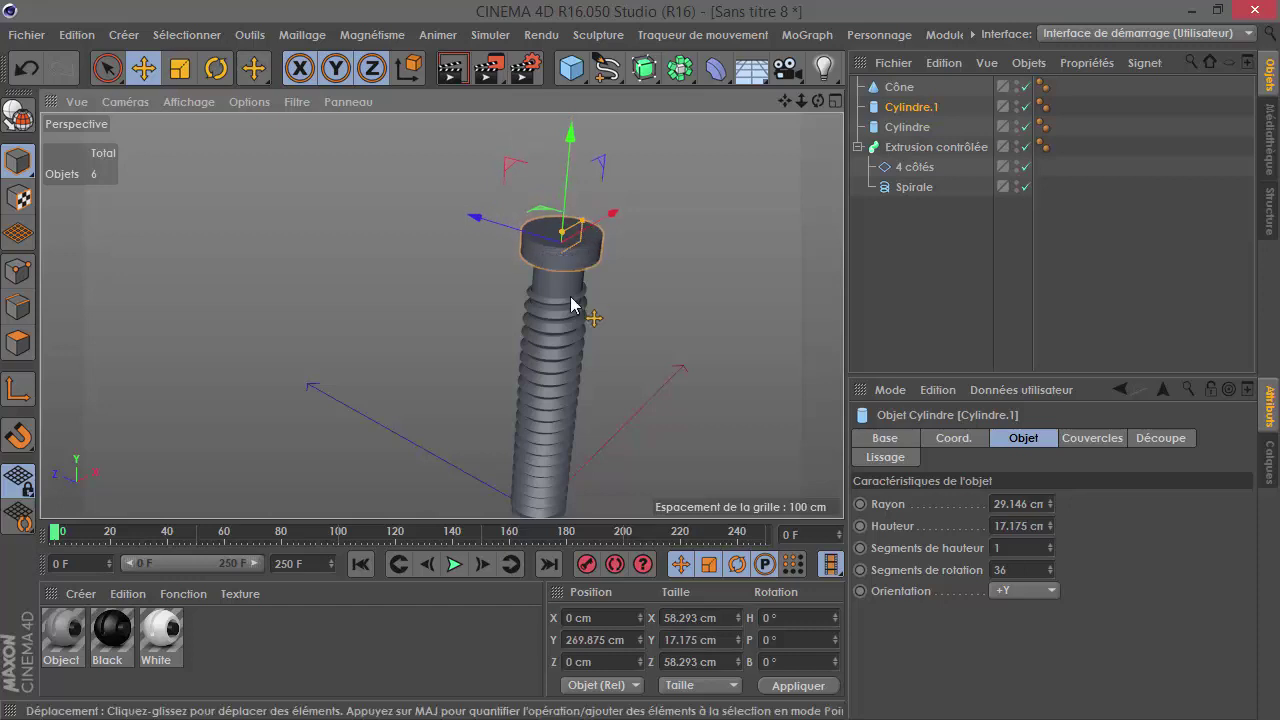
scroll(586, 251, "up", 2)
scroll(590, 160, "up", 2)
scroll(640, 210, "up", 1)
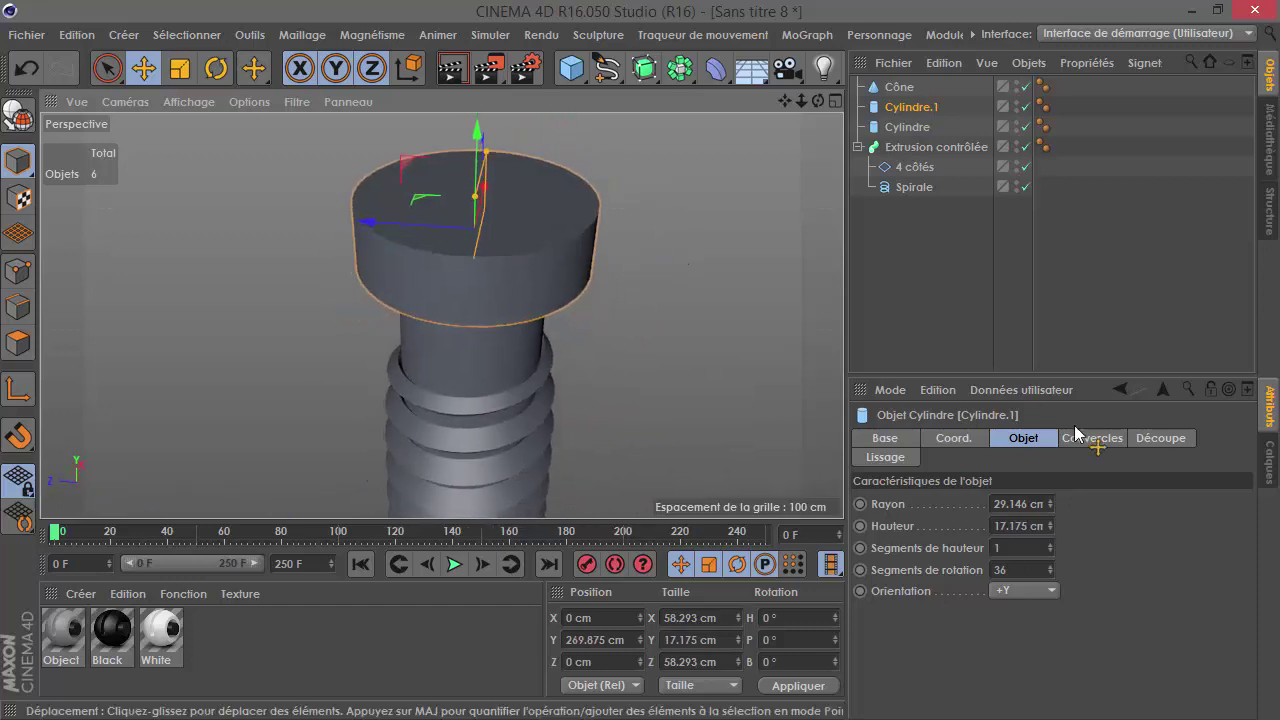
Step: Set Cylindre.1's Segments de rotation to 5 for a pentagonal head
left_click(1010, 569)
type("5")
key("Return")
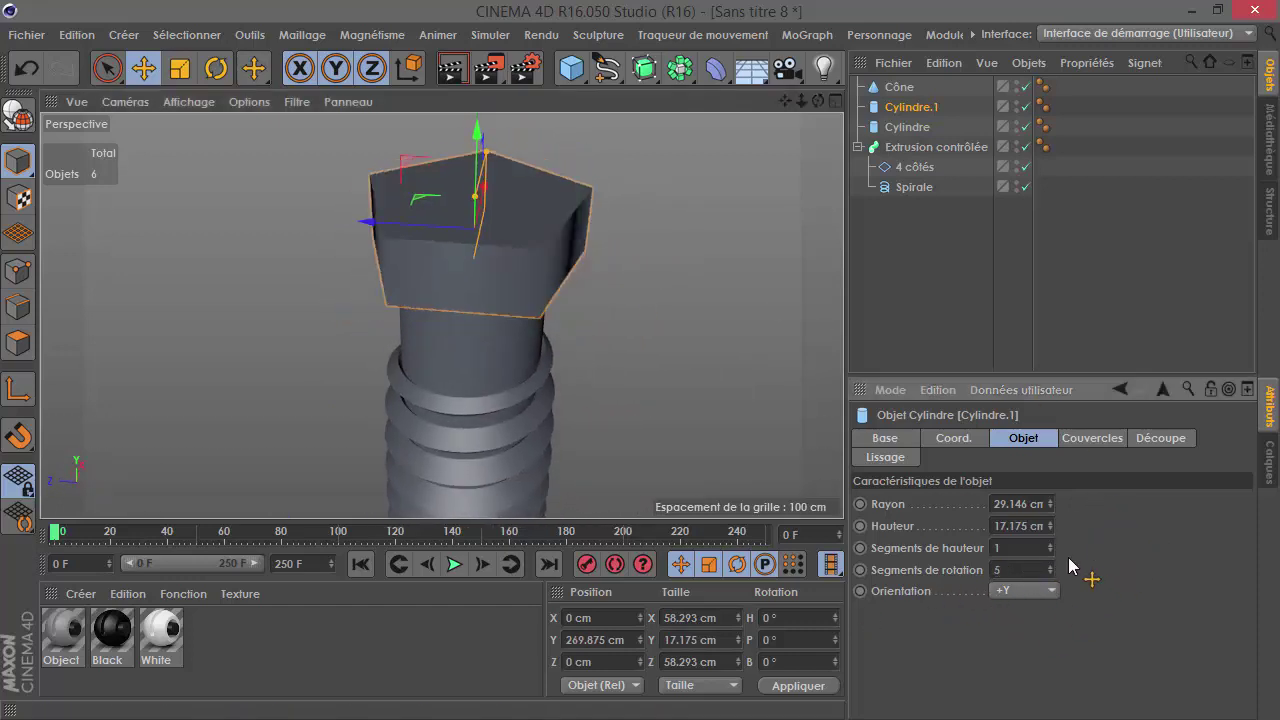
mouse_move(657, 391)
left_mouse_down("alt")
mouse_move(606, 209)
mouse_move(651, 371)
mouse_move(434, 206)
left_mouse_up("alt")
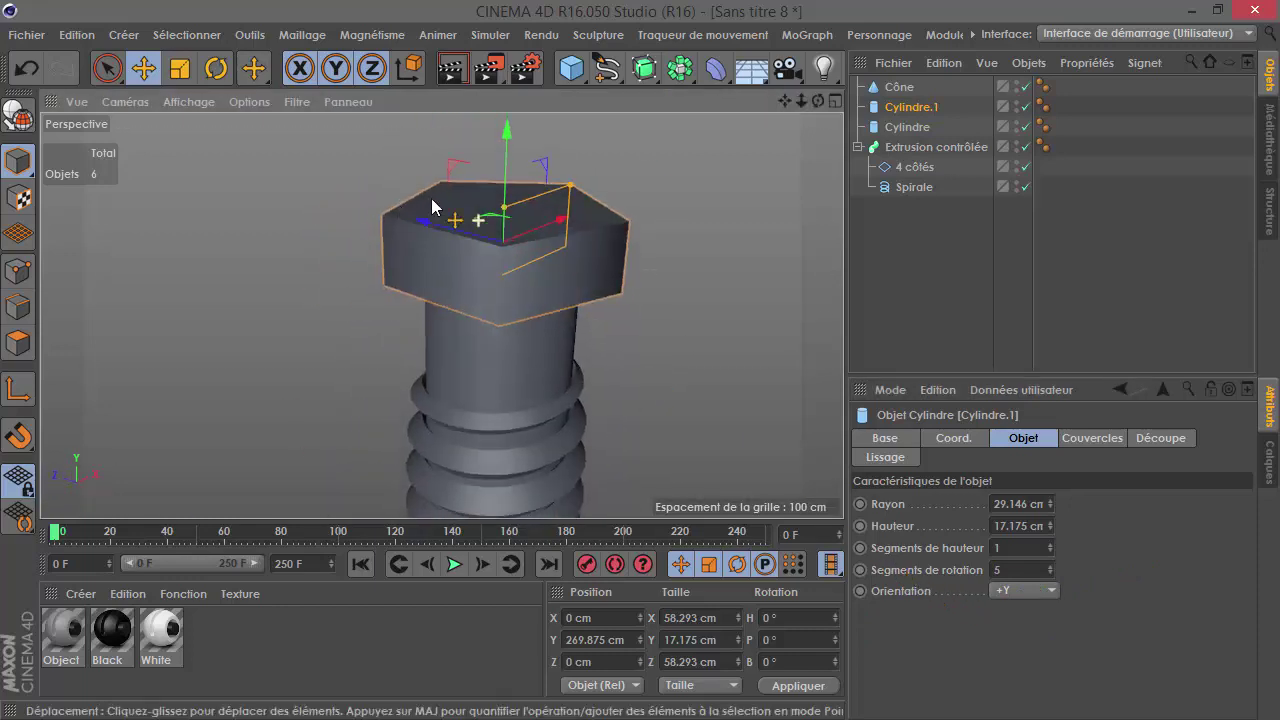
mouse_move(504, 129)
left_mouse_down()
mouse_move(504, 148)
mouse_move(528, 128)
mouse_move(514, 280)
mouse_move(620, 330)
left_mouse_up()
Step: Enable Biseau on the head's Couvercles with a Rayon of 1.587 cm
left_click(1085, 438)
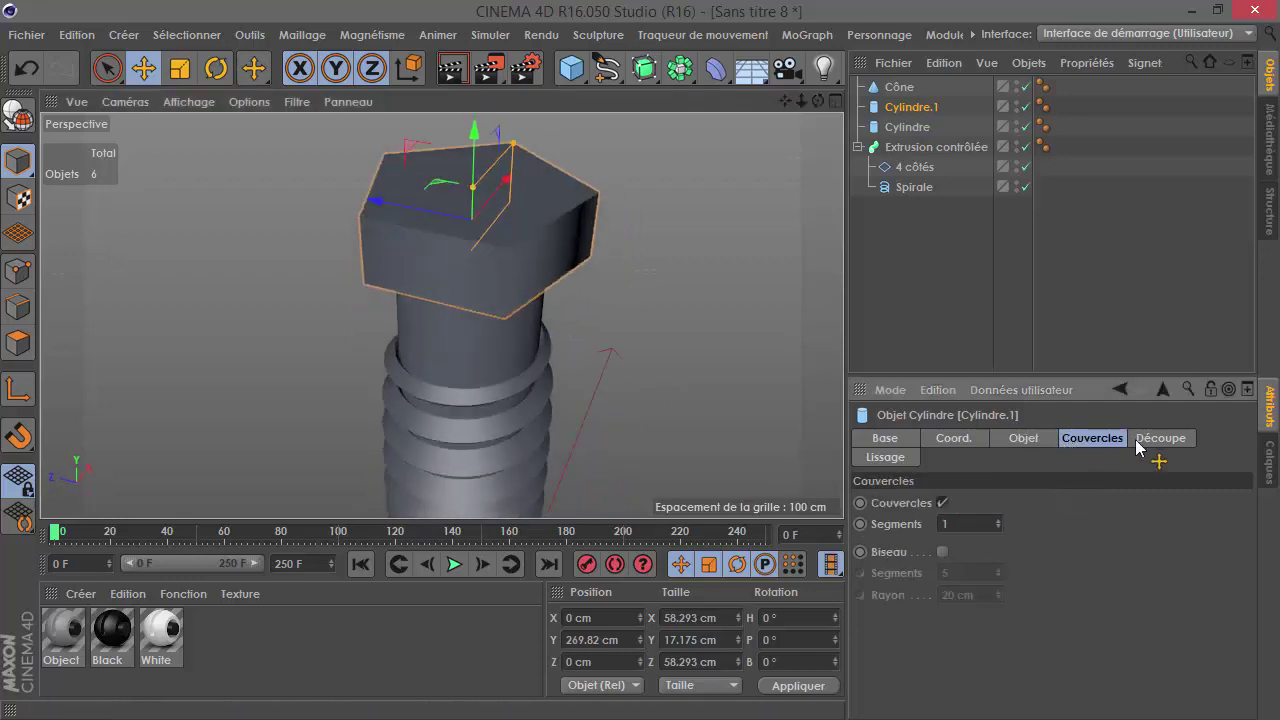
left_click(1019, 440)
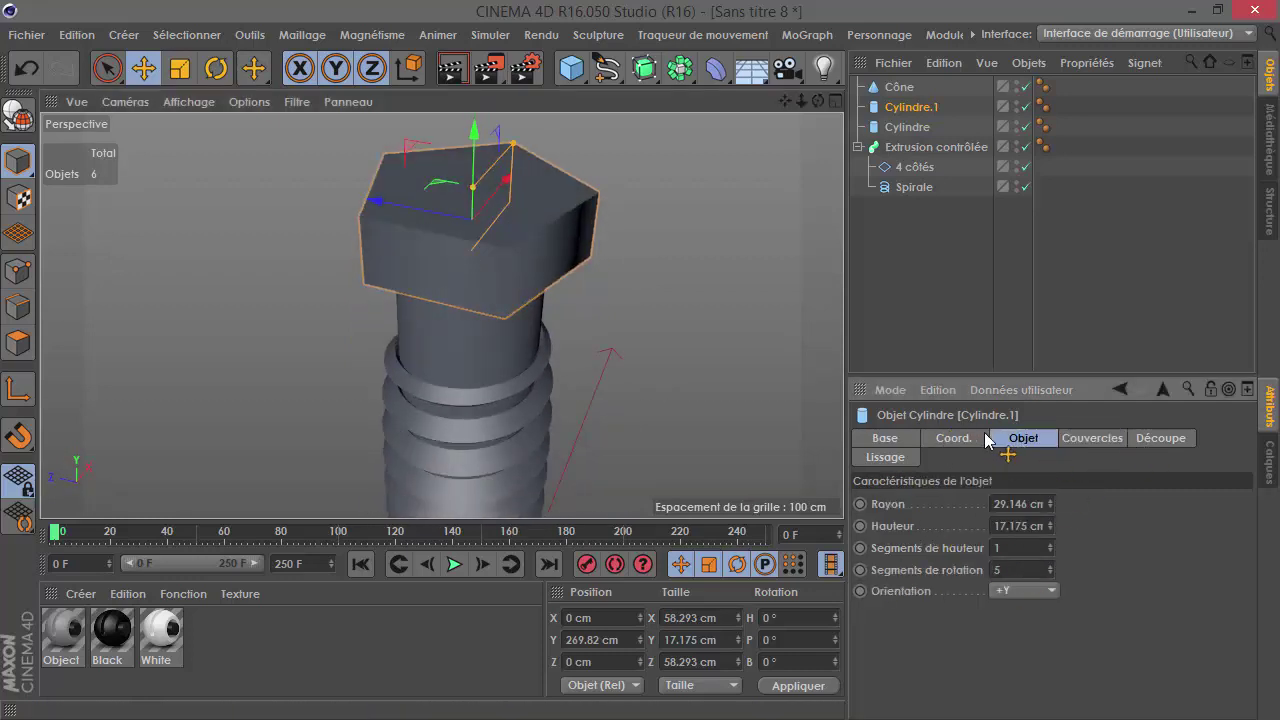
left_click(1090, 443)
left_click(942, 552)
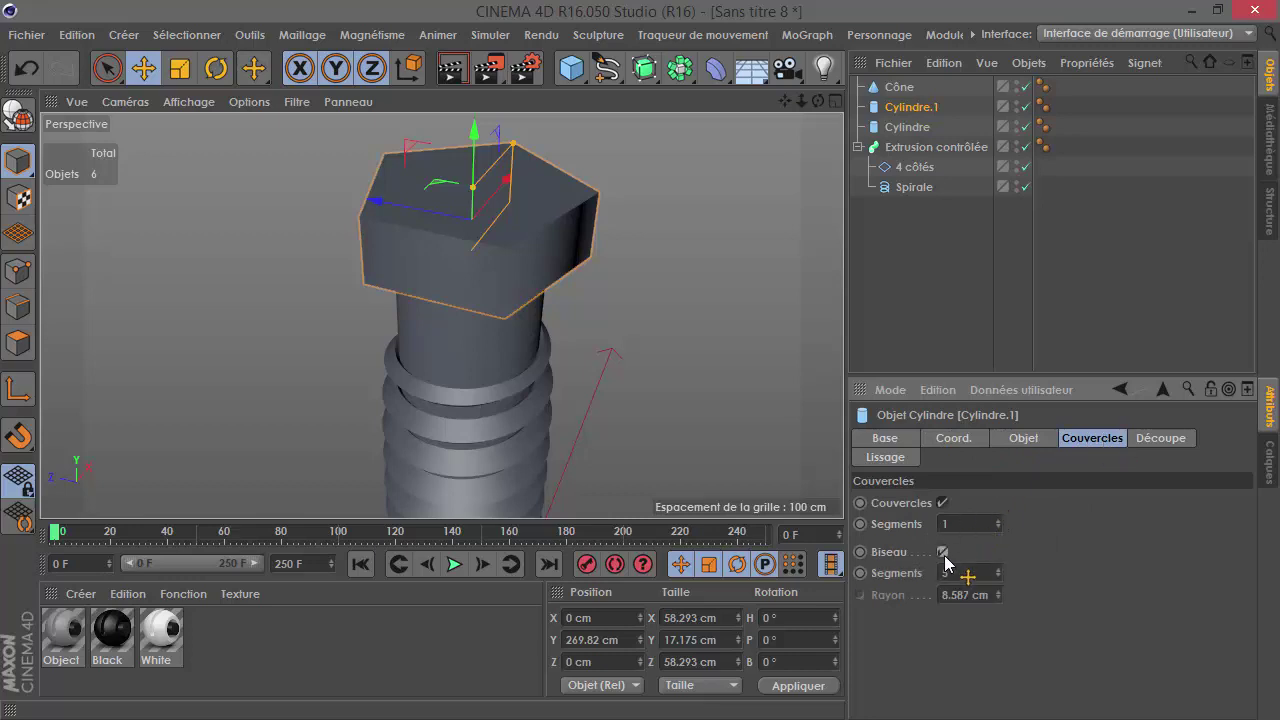
left_click_drag(996, 597, 1002, 607)
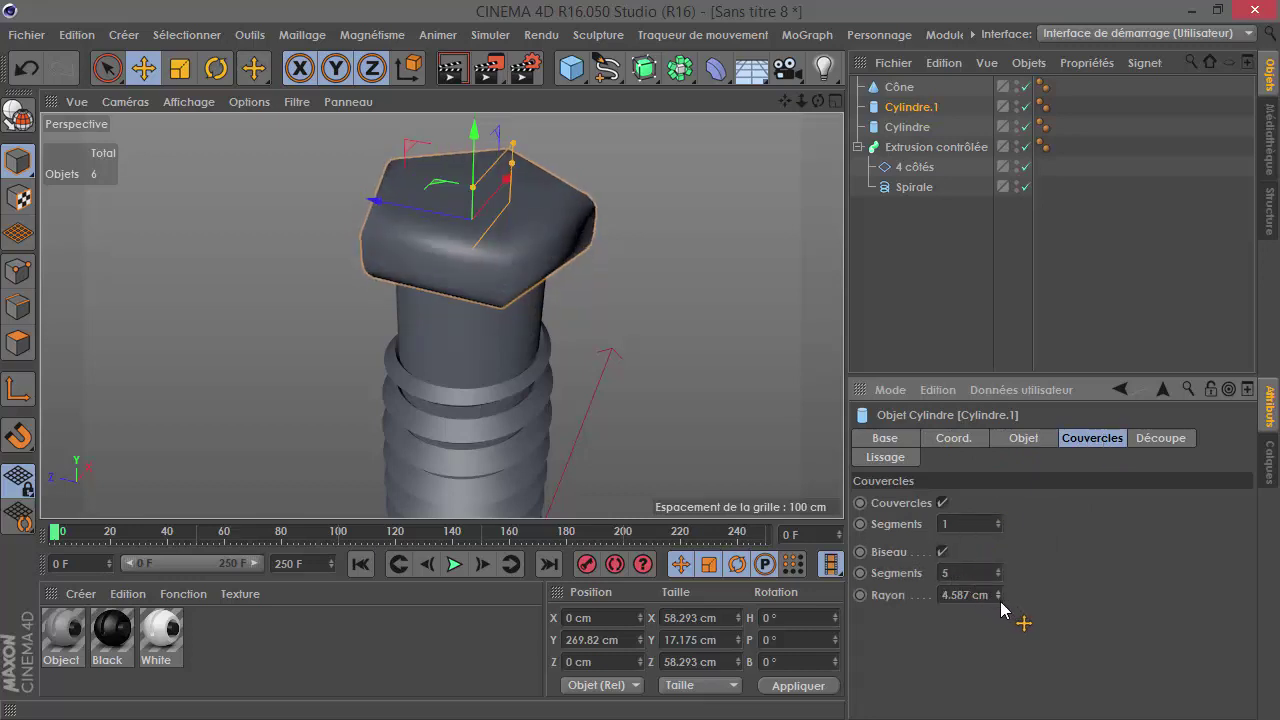
left_click(998, 592)
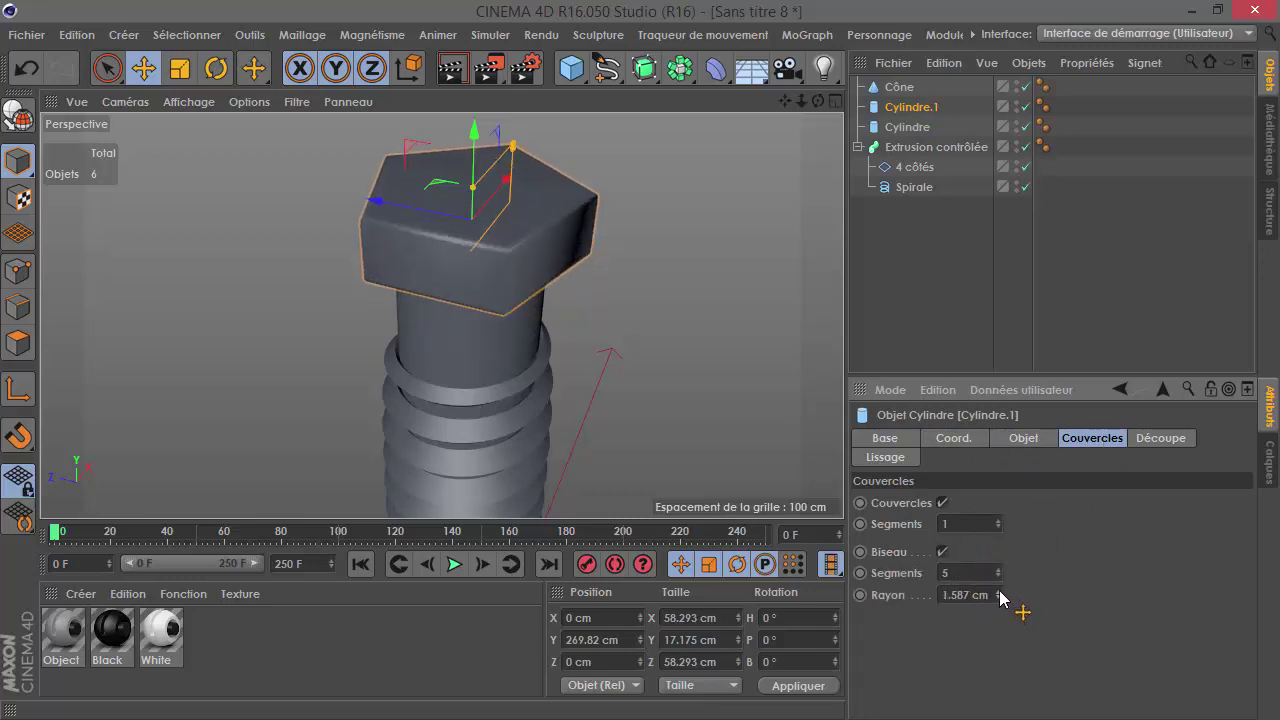
left_click_drag(686, 357, 643, 257, "alt")
left_click(937, 271)
left_click(912, 107)
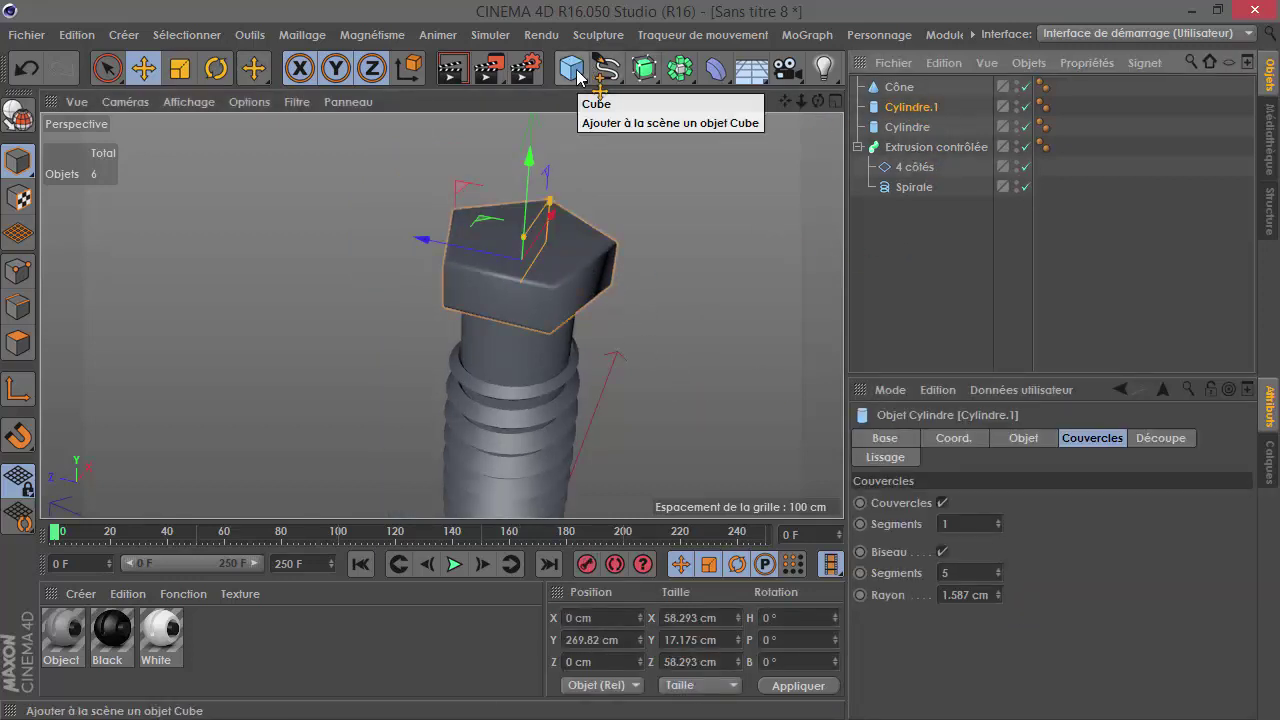
Step: Add an unparented Cube, scale it down to about 38.6 cm, and raise it onto the head
left_click(572, 68, "alt")
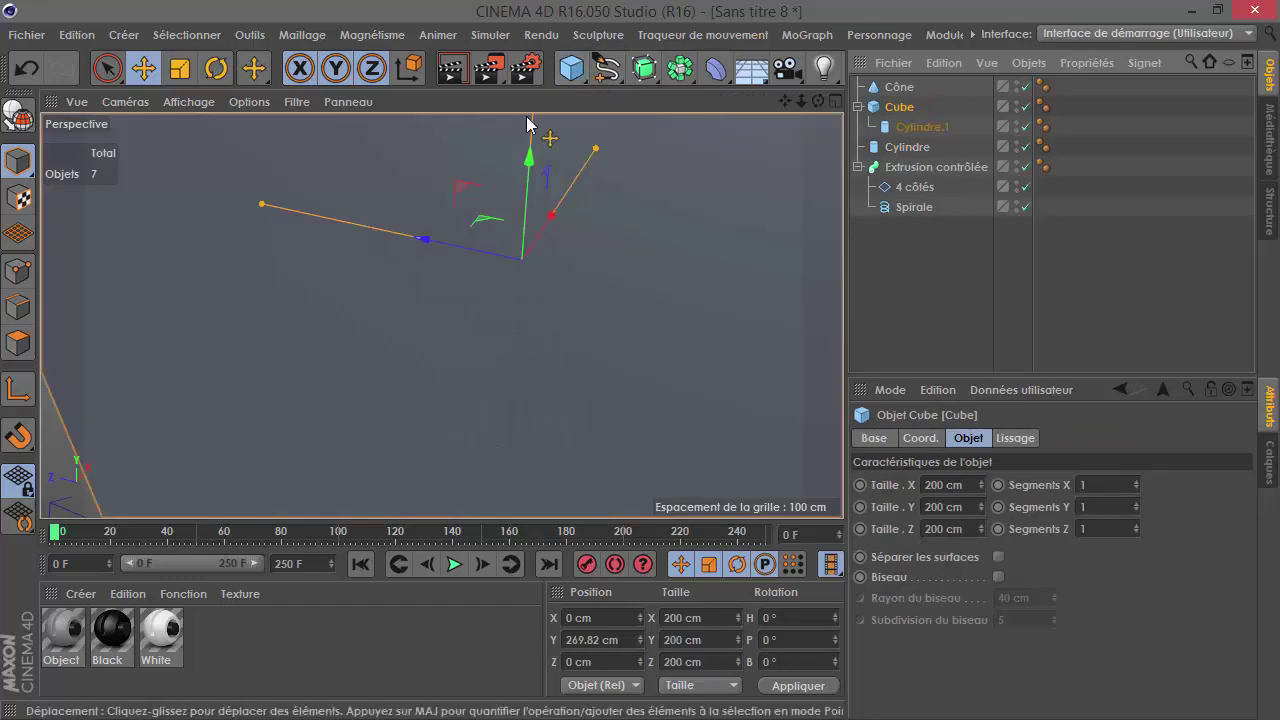
left_click_drag(905, 104, 905, 100)
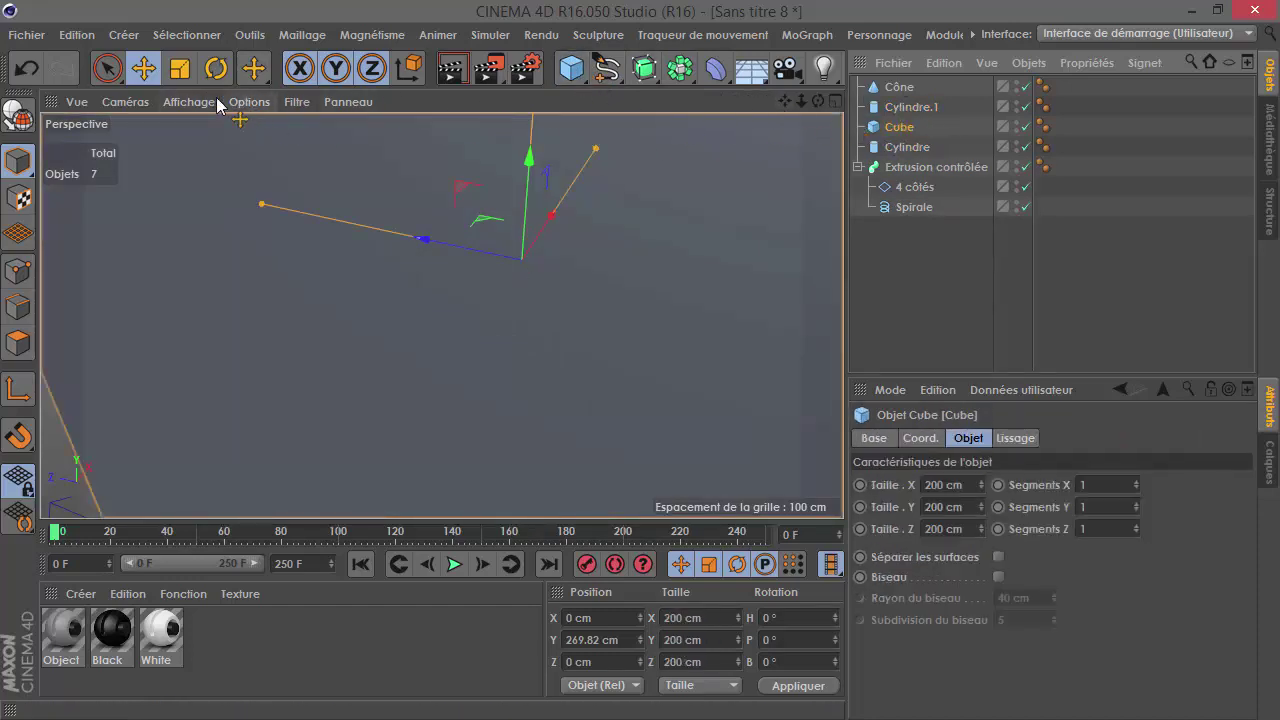
left_click(180, 68)
left_click_drag(586, 149, 150, 440)
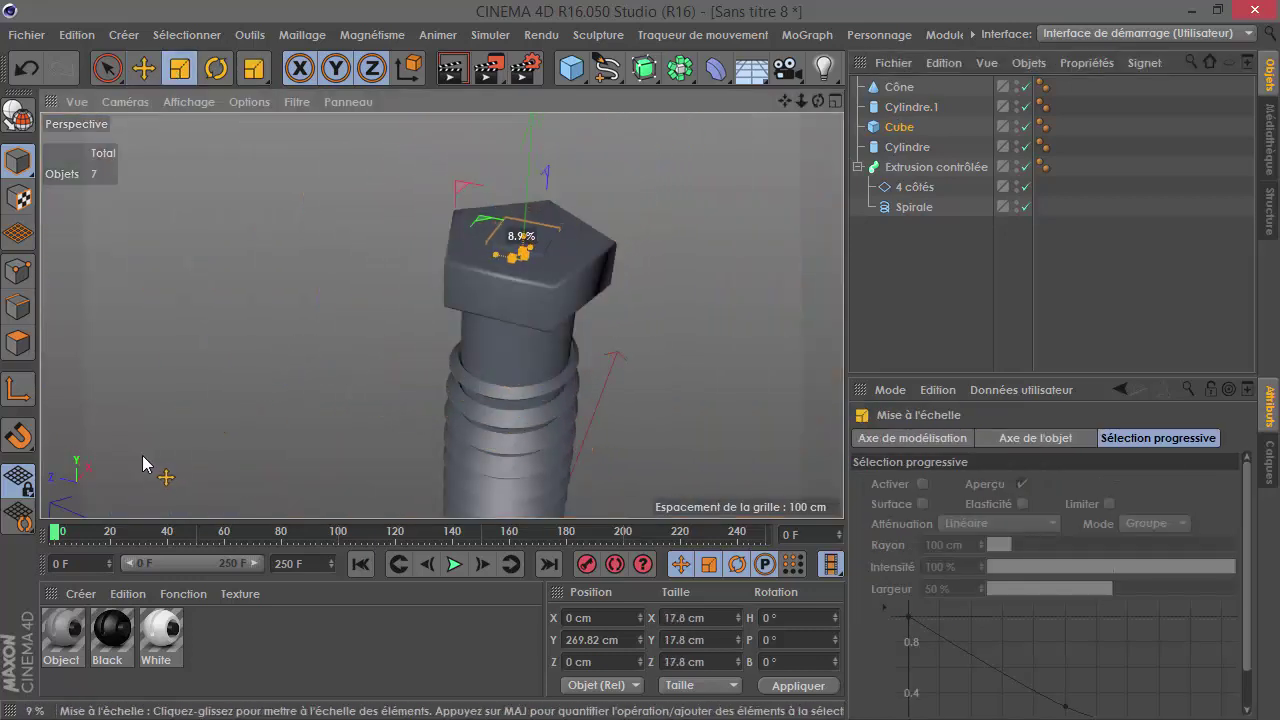
scroll(537, 243, "up", 4)
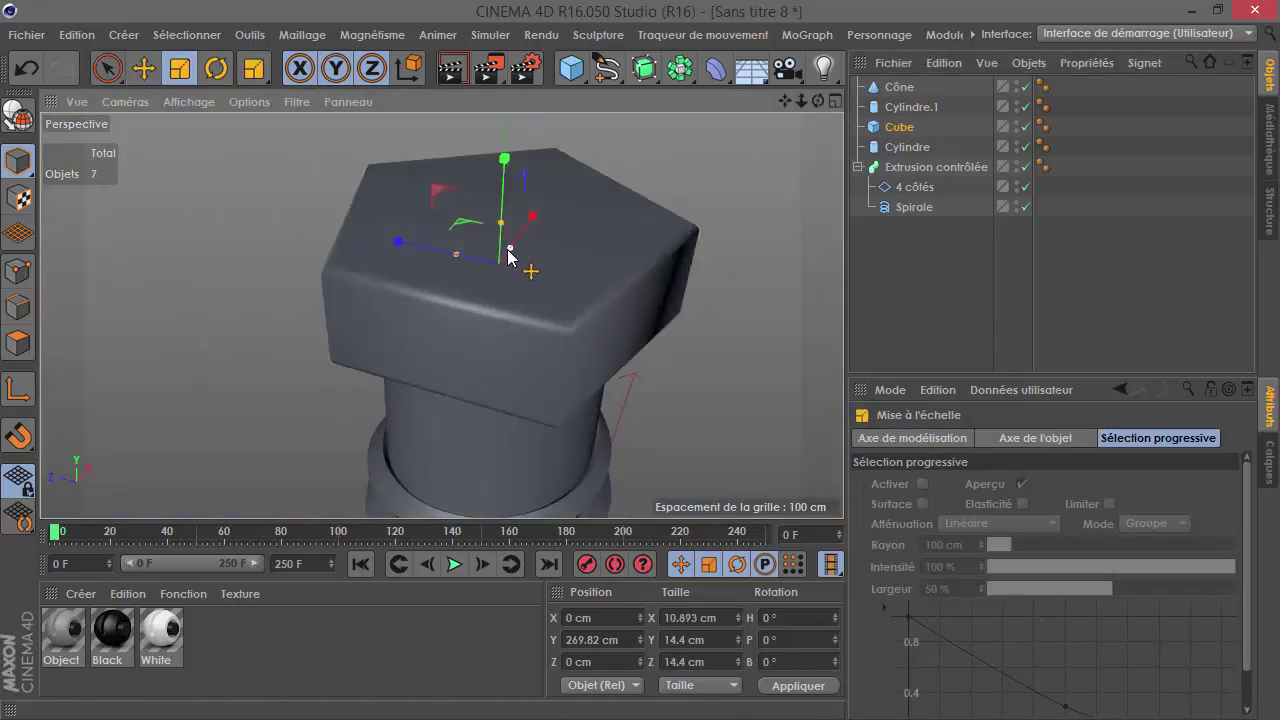
key("e")
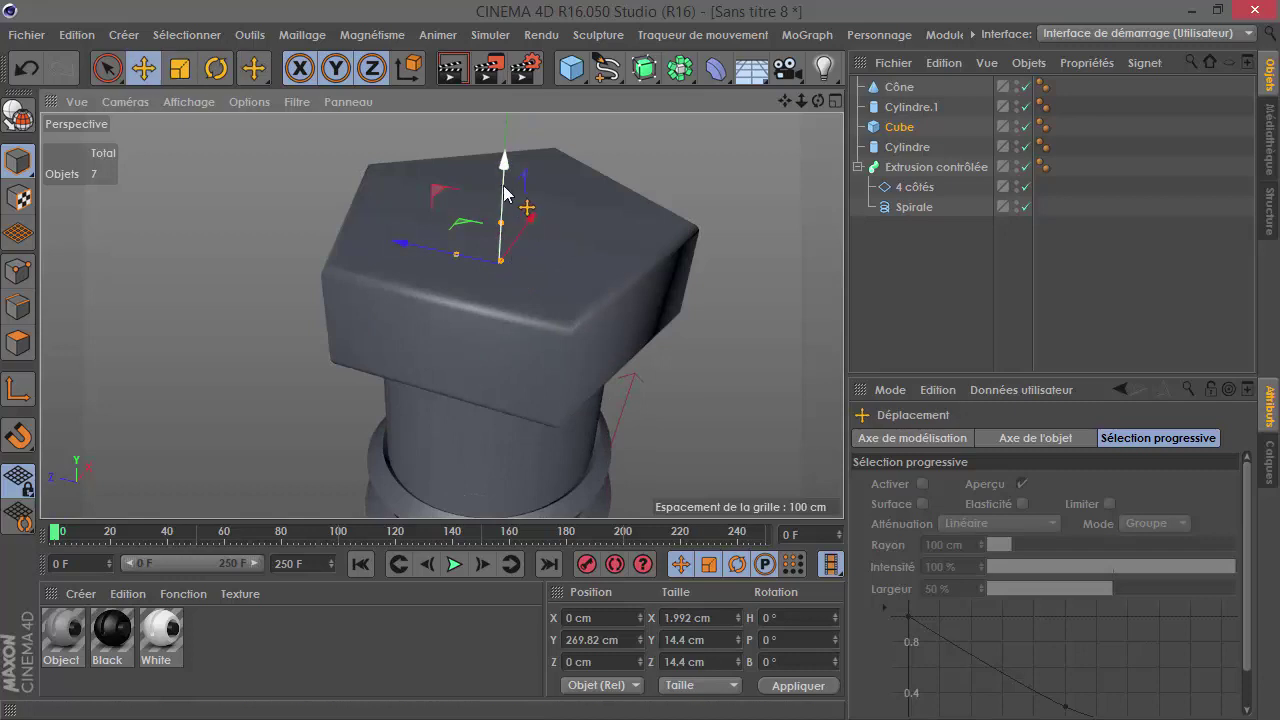
left_click_drag(505, 222, 505, 152)
Step: Stretch the cube along Z to 36.96 cm and rotate it to H 15.124°
mouse_move(462, 205)
left_mouse_down()
mouse_move(430, 194)
mouse_move(515, 207)
mouse_move(543, 194)
mouse_move(551, 126)
mouse_move(567, 207)
mouse_move(749, 163)
mouse_move(829, 305)
mouse_move(784, 300)
mouse_move(797, 357)
mouse_move(571, 320)
left_mouse_up()
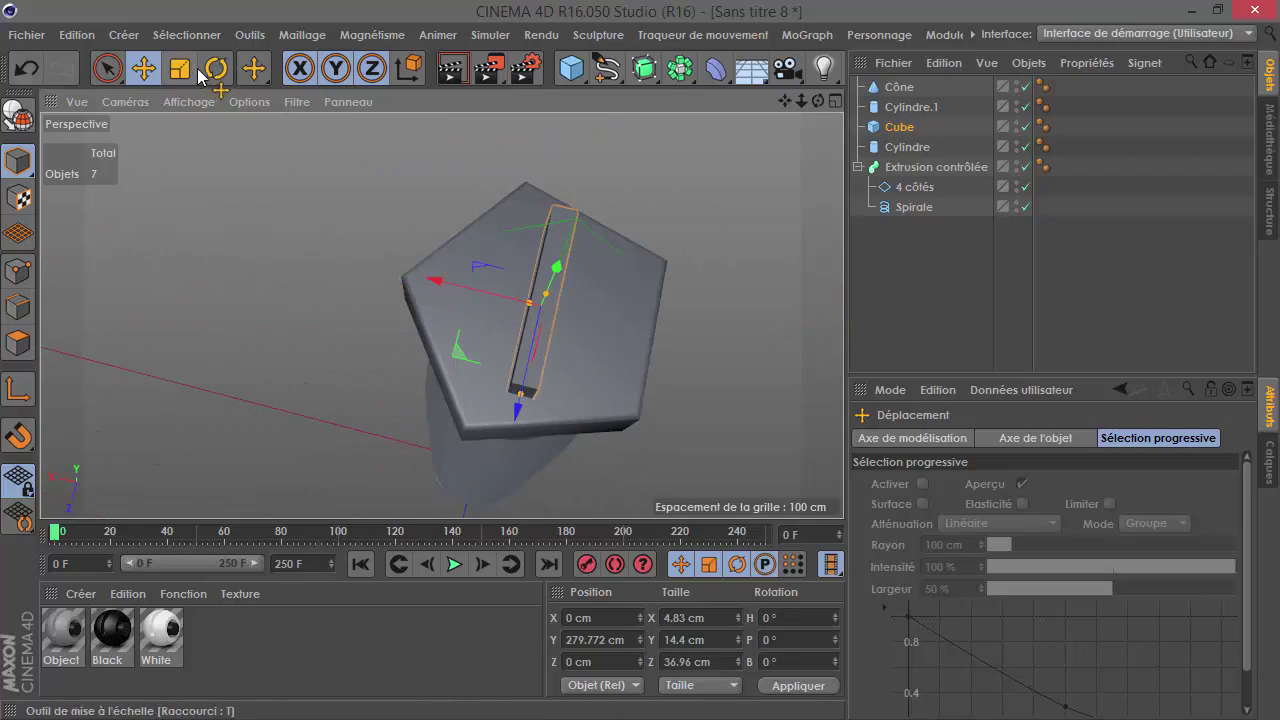
left_click(216, 68)
left_click_drag(489, 345, 500, 365)
mouse_move(560, 395)
left_mouse_down("alt")
mouse_move(624, 423)
mouse_move(720, 330)
left_mouse_up("alt")
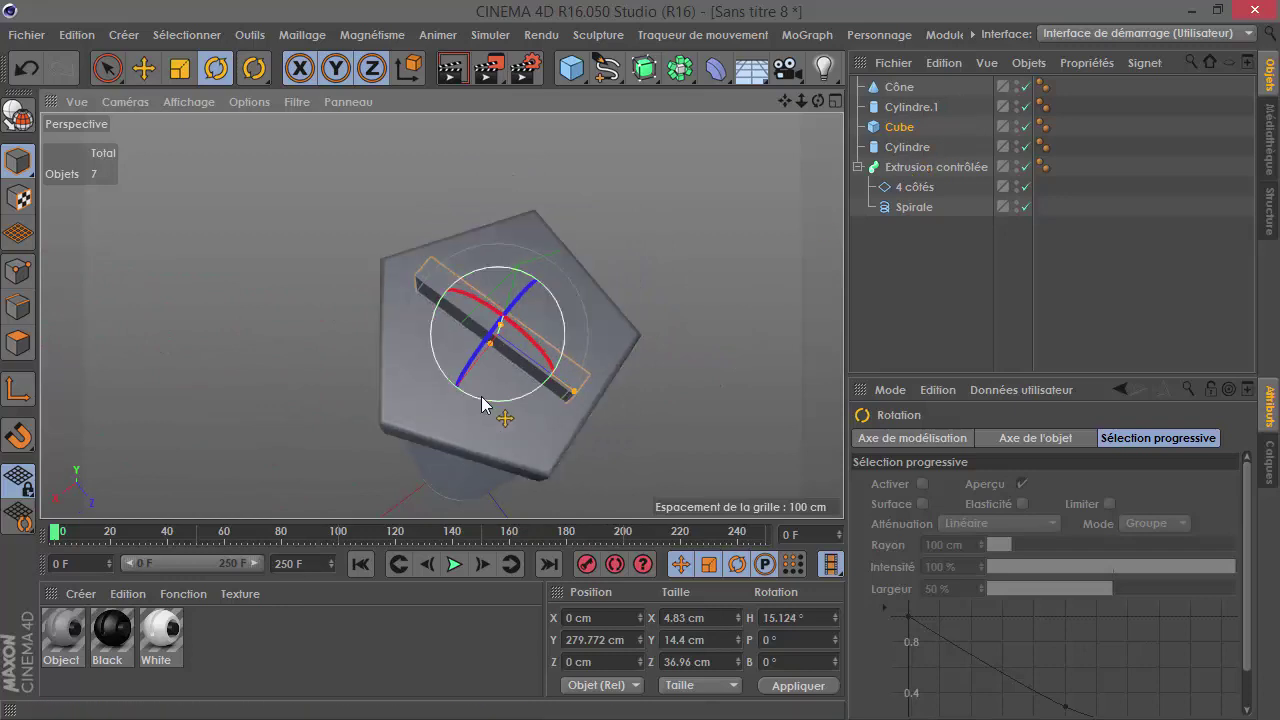
Step: Delete the accidental Cube.1 copy and reselect the original Cube bar
left_click_drag(900, 145, 901, 141, "ctrl")
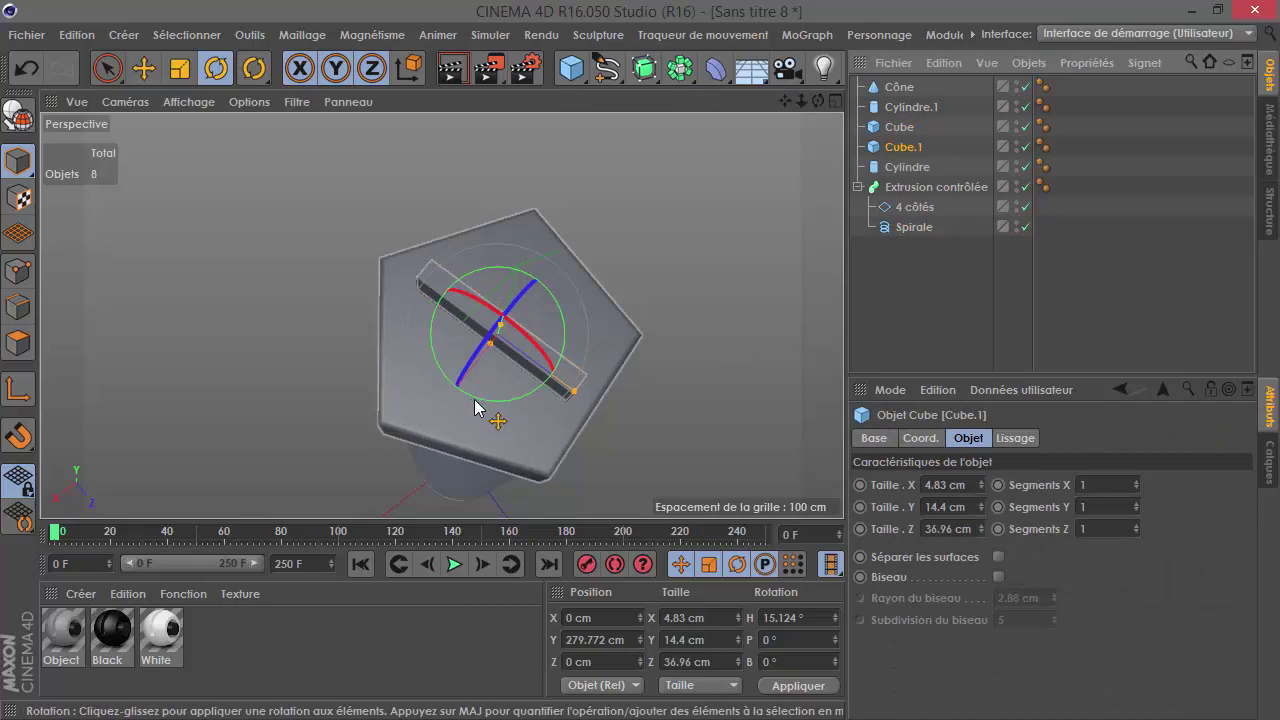
left_click_drag(476, 406, 897, 150)
key("Delete")
left_click(899, 128)
left_click_drag(497, 370, 509, 287, "alt")
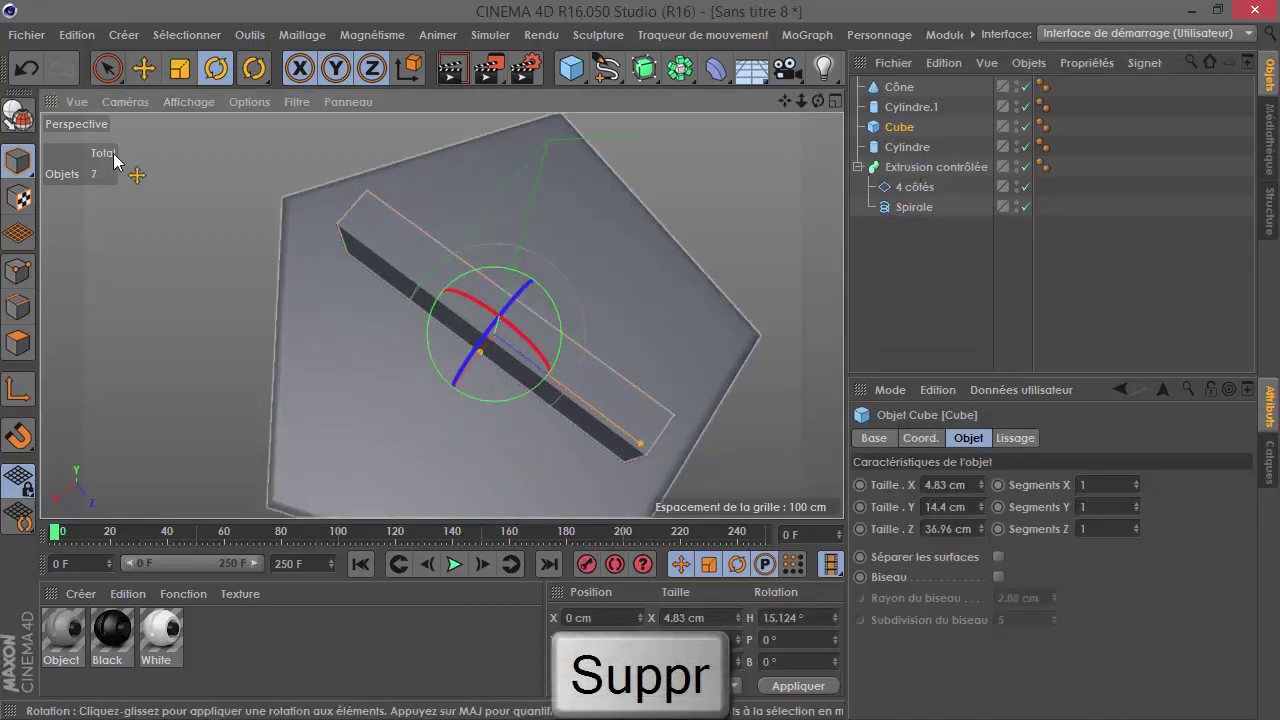
Step: Set the viewport display to Ombrage de Gouraud (lignes)
left_click(188, 101)
left_click(215, 157)
mouse_move(547, 352)
left_mouse_down("alt")
mouse_move(651, 251)
mouse_move(560, 271)
mouse_move(523, 357)
mouse_move(537, 343)
left_mouse_up("alt")
Step: Convert the Cube bar into an editable polygon object, undoing a trial bevel first
left_click(18, 116)
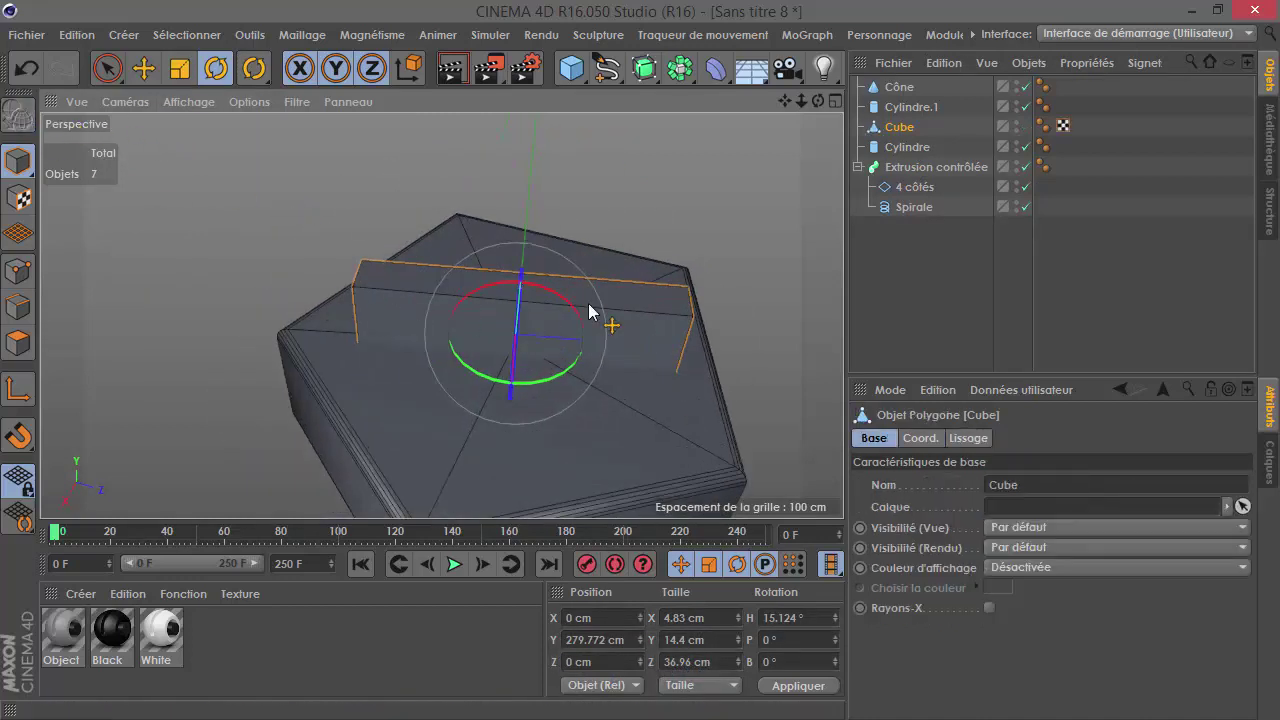
left_click(27, 68)
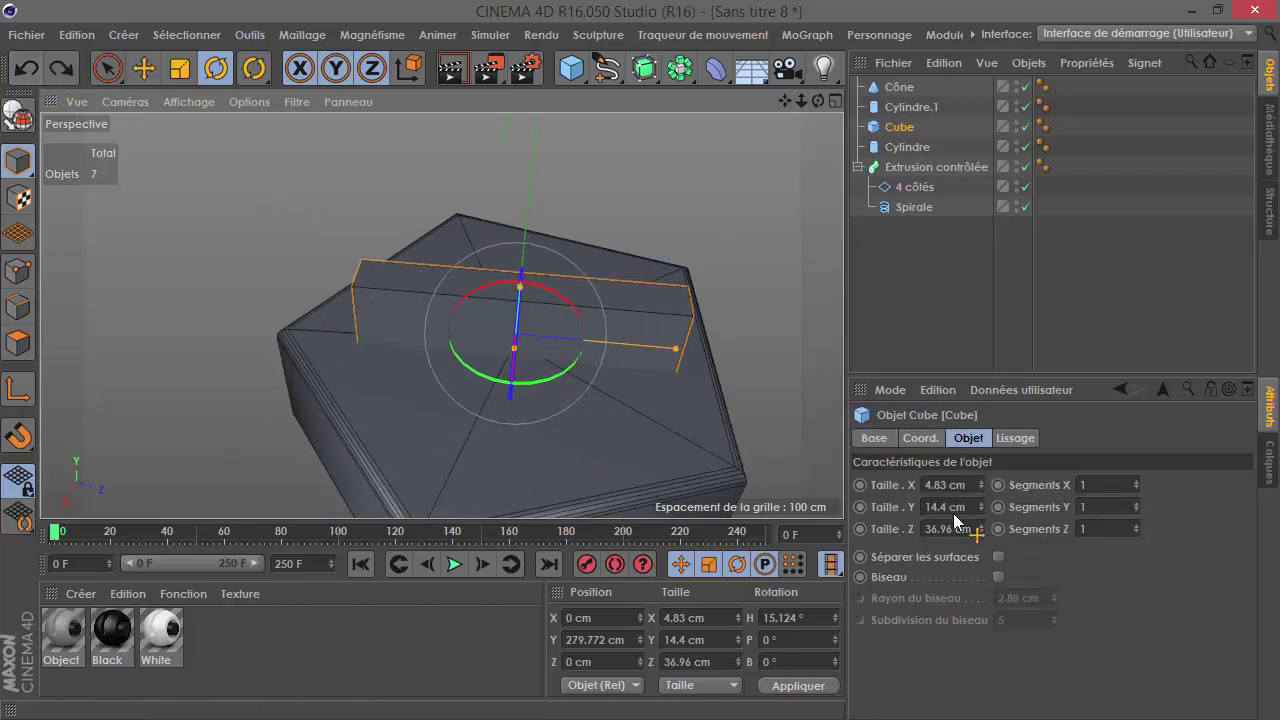
left_click(999, 577)
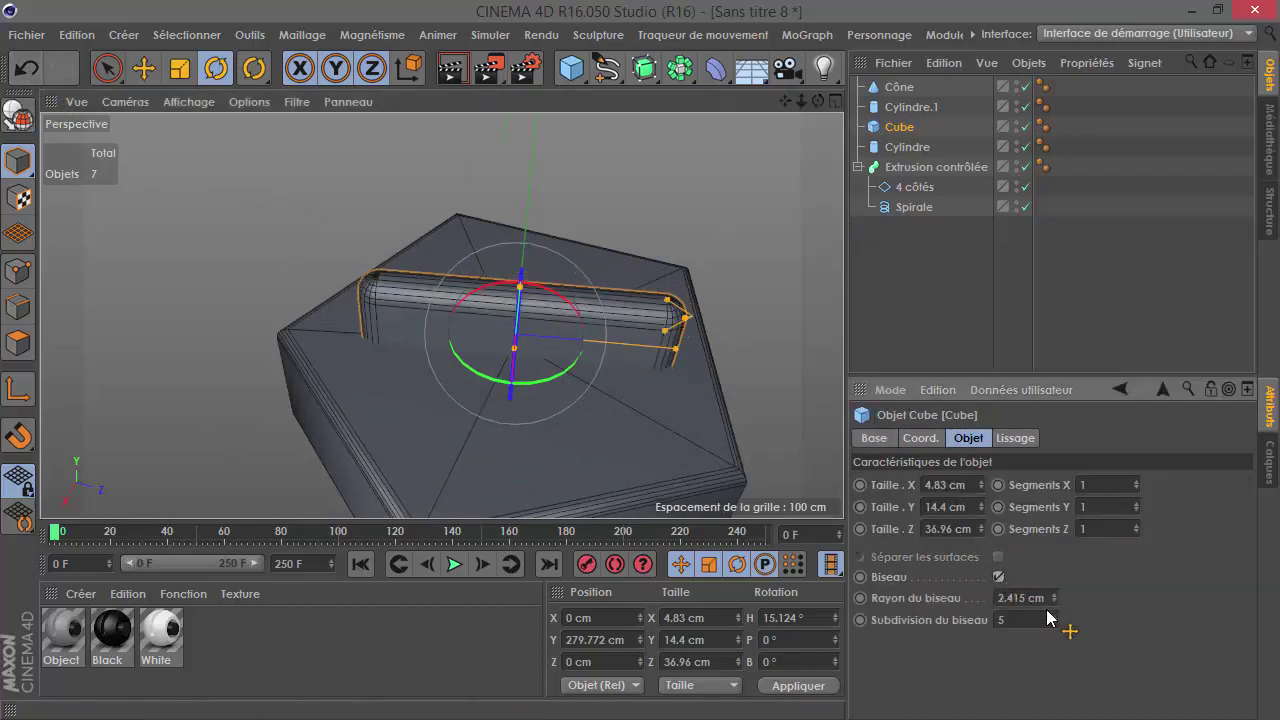
key("ctrl+z")
right_click_drag(388, 241, 578, 350, "alt")
right_click_drag(337, 334, 63, 266, "alt")
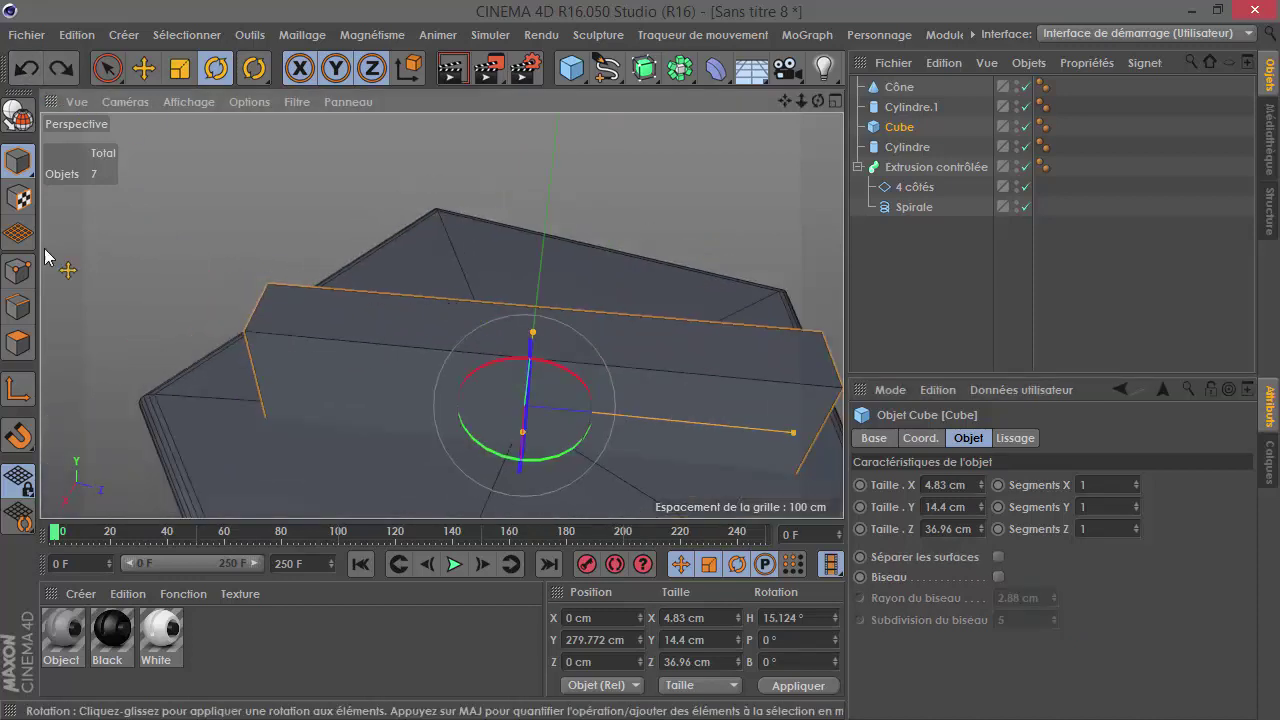
left_click(18, 115)
key("k")
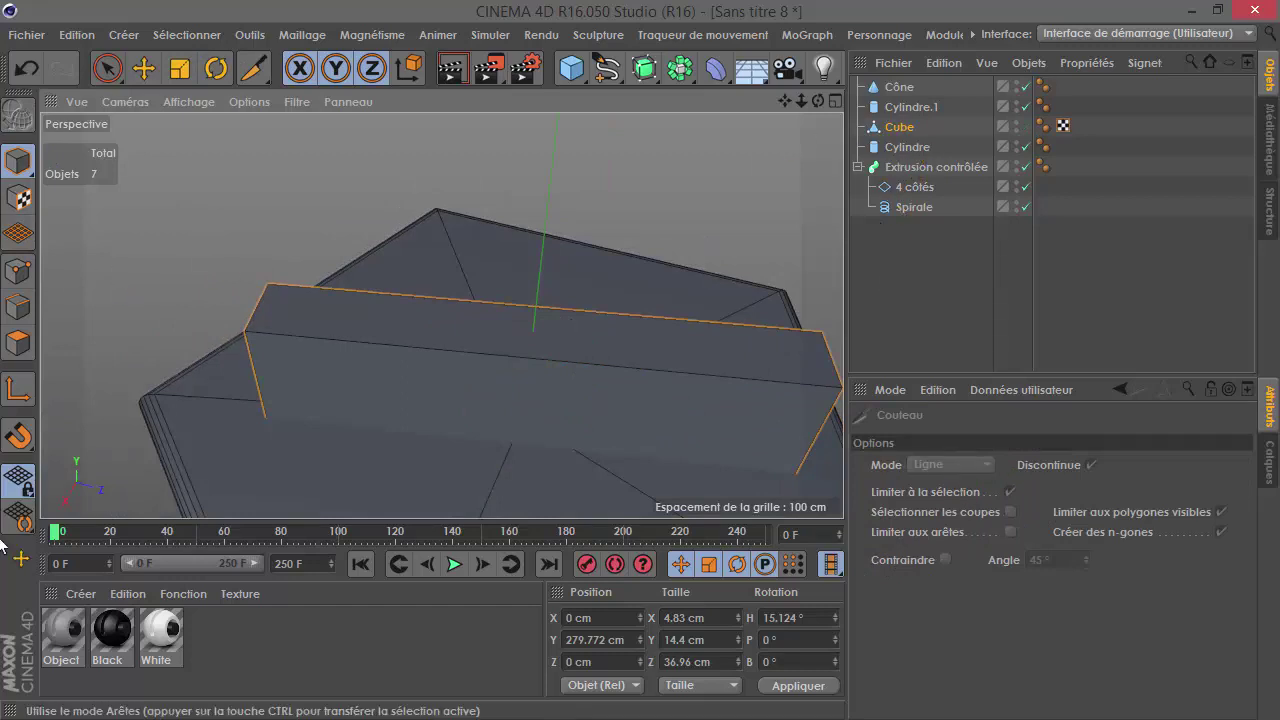
Step: Cut a loop across the middle of the bar with the knife at 50% offset
left_click(18, 343)
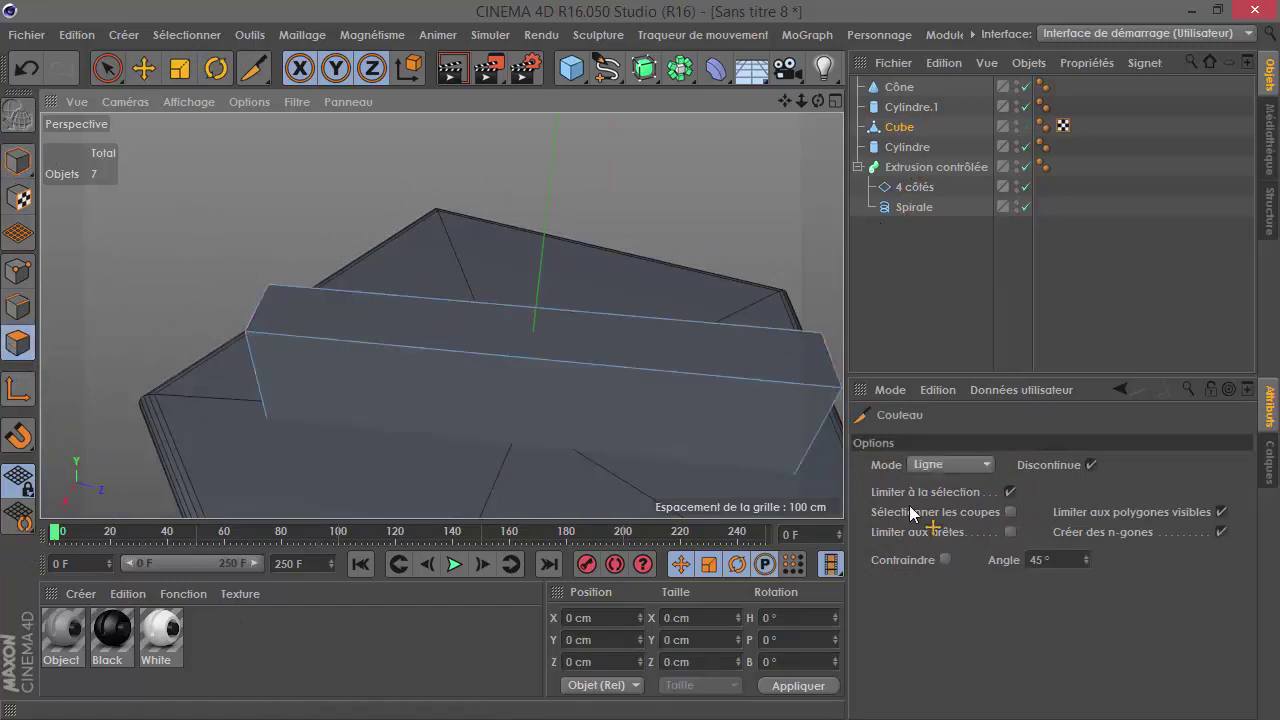
left_click(950, 464)
left_click(938, 556)
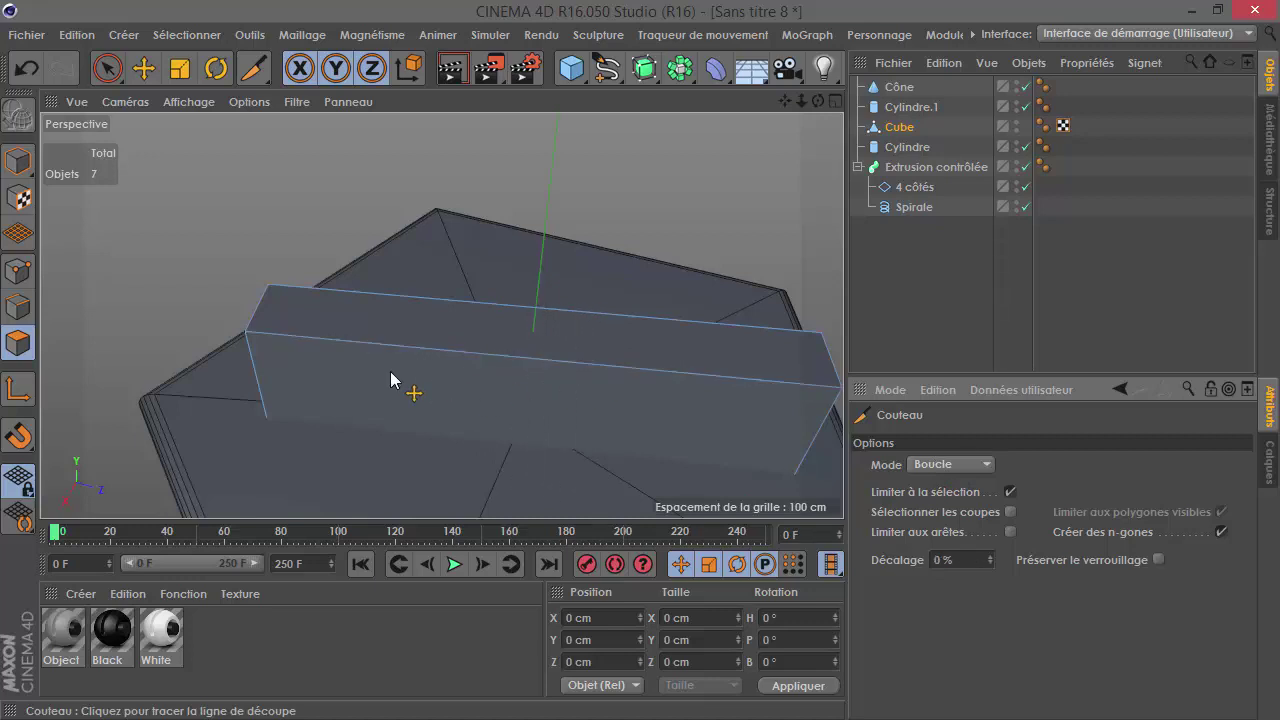
left_click(598, 367)
type("50")
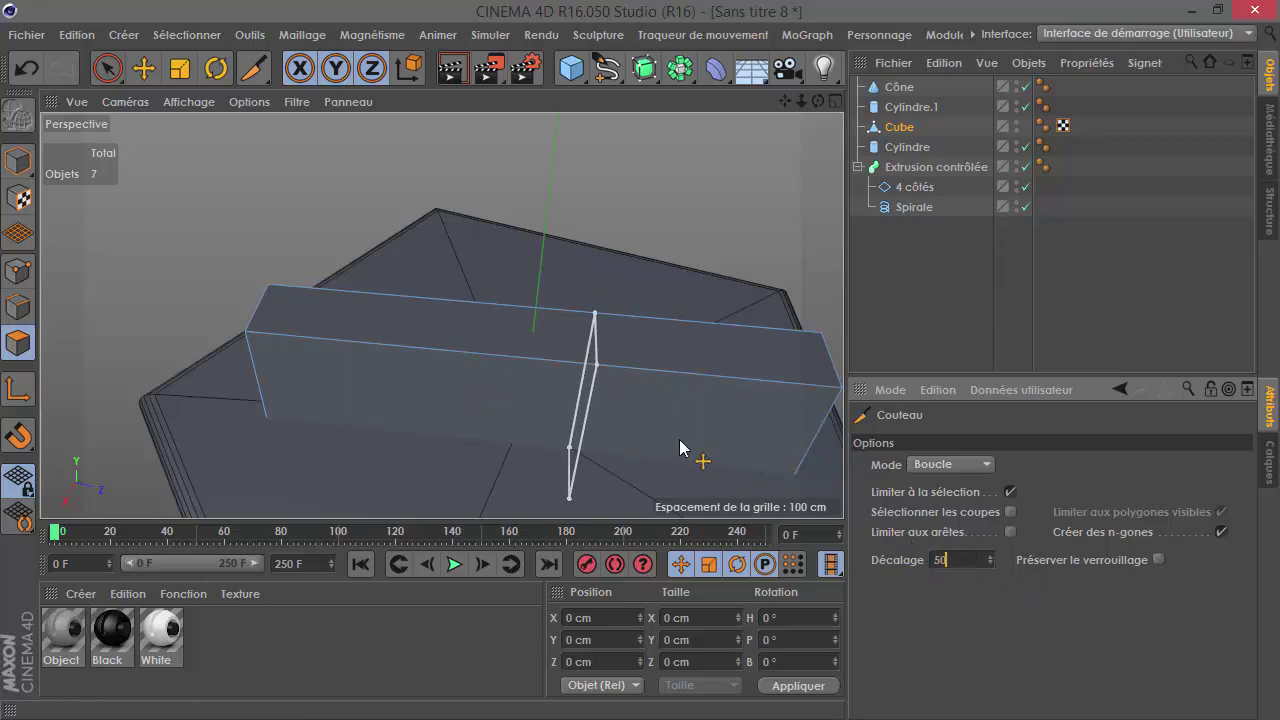
key("Return")
left_click(545, 282)
Step: Bevel the middle edge loop as a 2.42 cm Chanfrein and switch to polygon mode
key("u")
key("l")
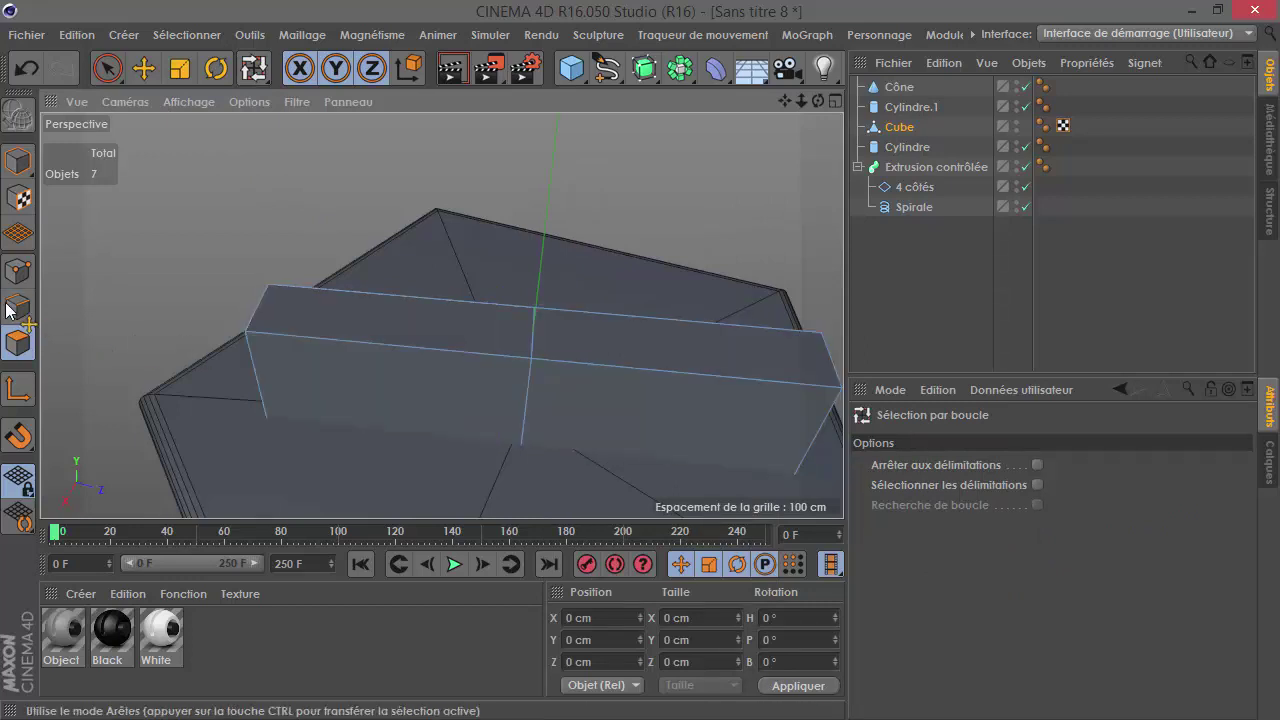
right_click(582, 212)
left_click(626, 534)
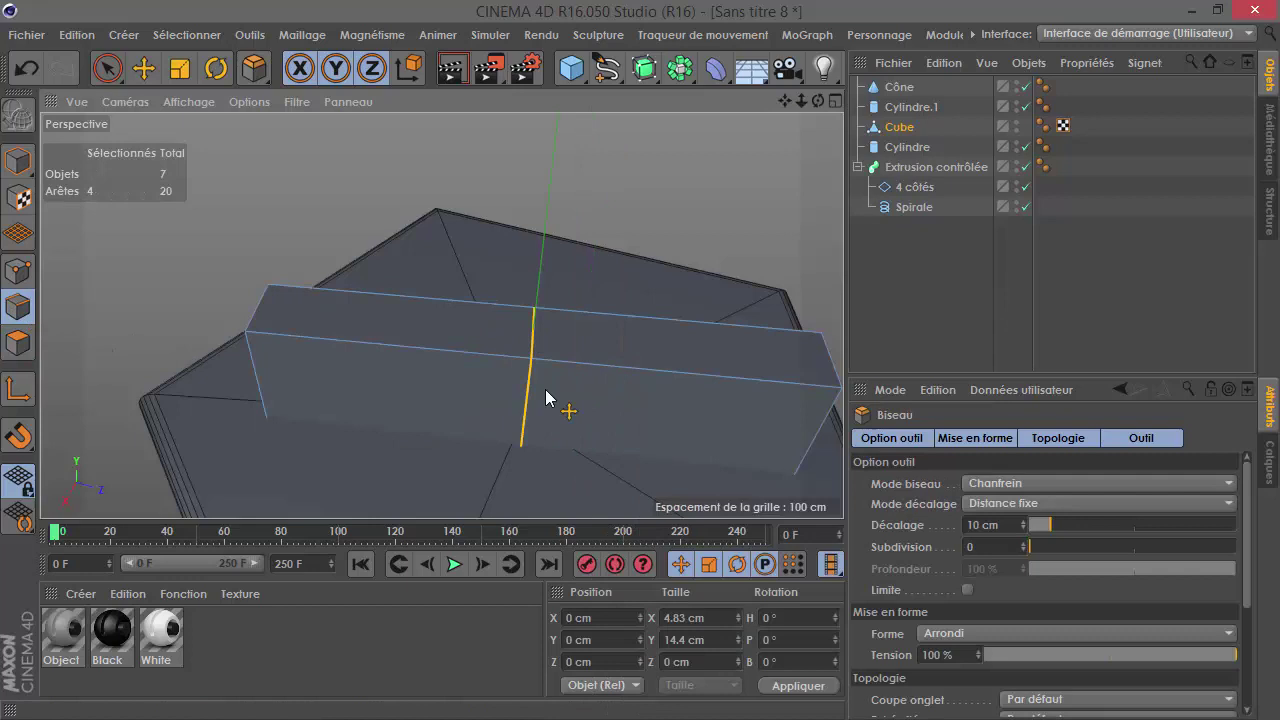
scroll(545, 395, "up", 2)
left_click_drag(468, 451, 639, 360)
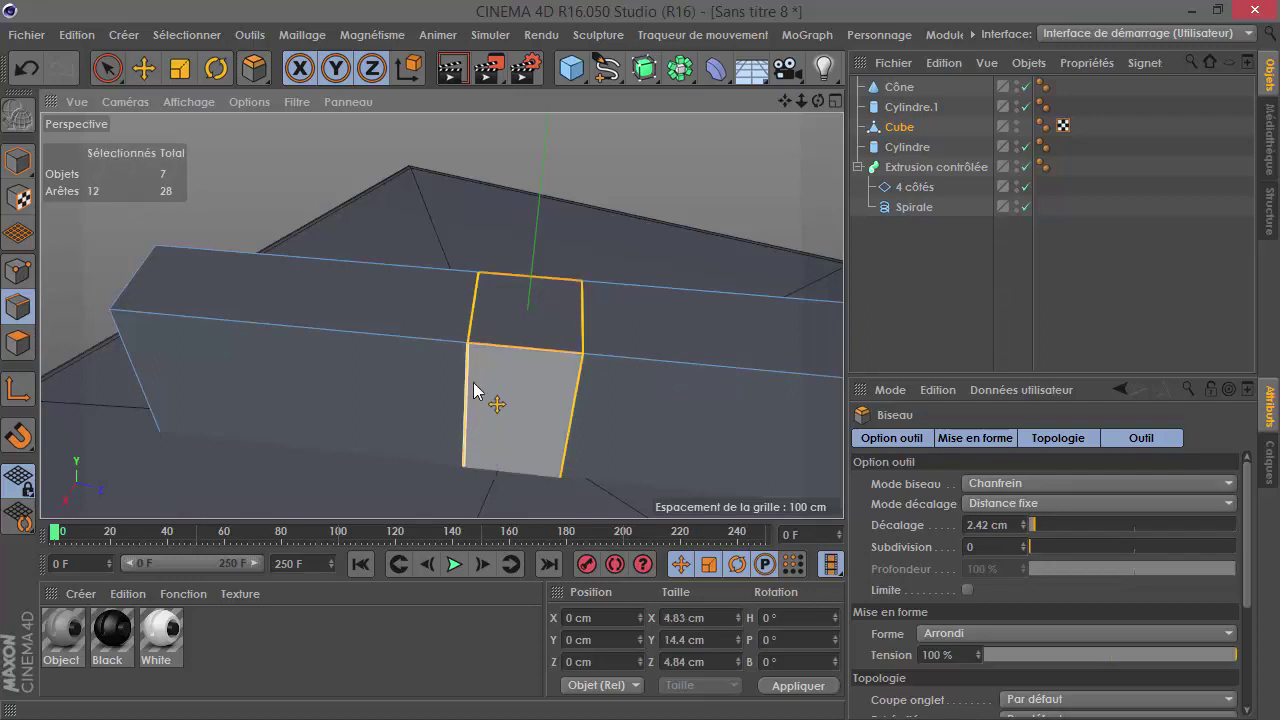
left_click_drag(640, 360, 506, 344, "alt")
scroll(506, 344, "down", 3)
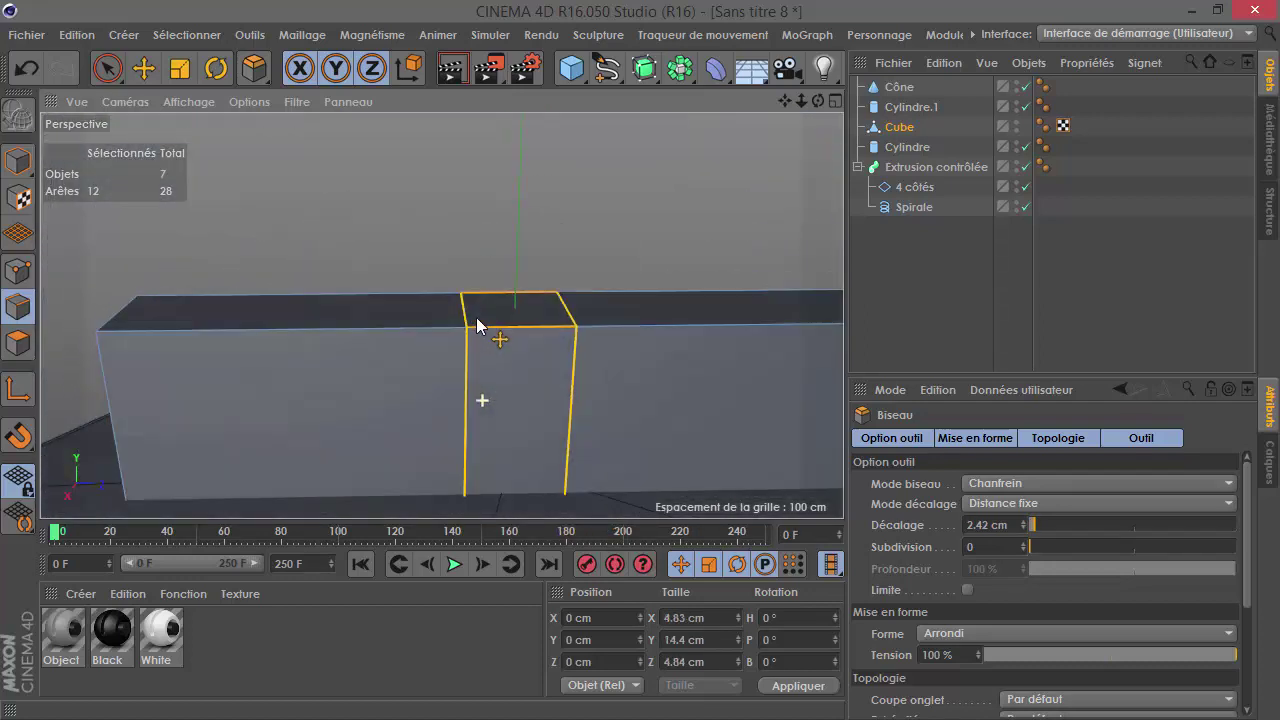
scroll(437, 335, "down", 2)
left_click(108, 68)
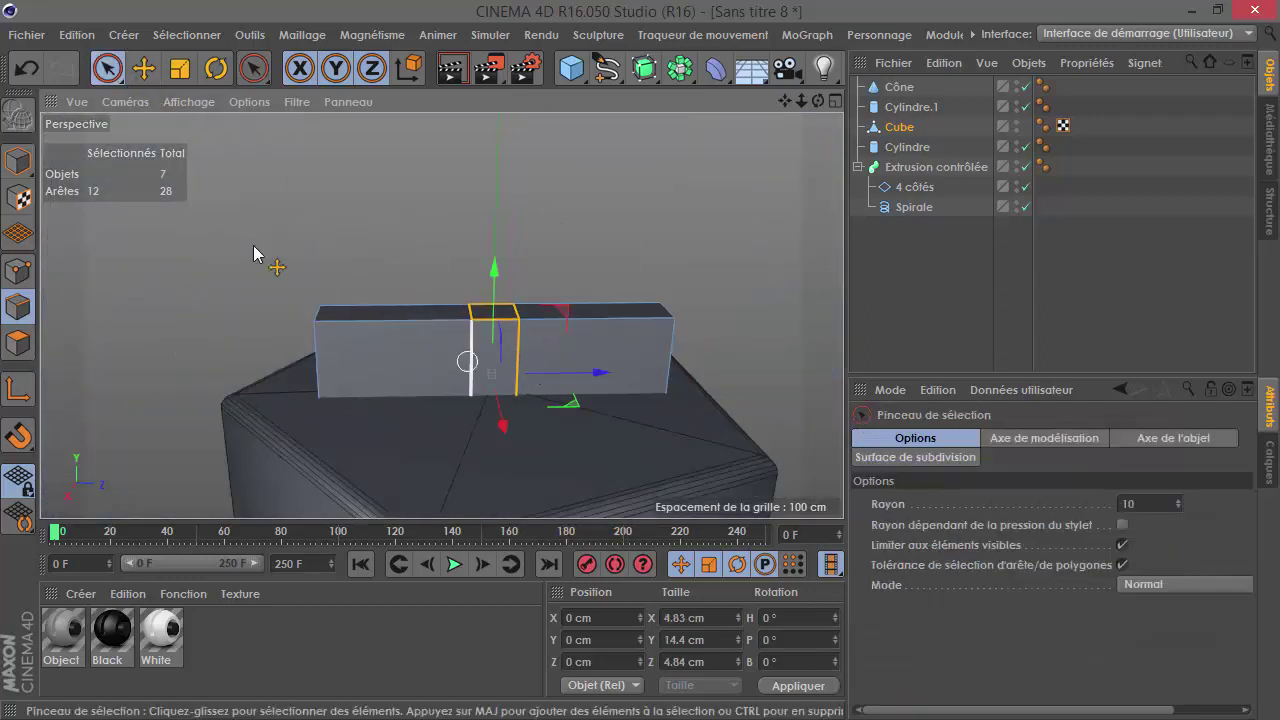
Step: Select the two opposite middle faces and extrude them out about 12 cm
left_click(18, 343)
left_click(491, 360)
mouse_move(491, 363)
left_mouse_down("alt")
mouse_move(680, 357)
mouse_move(466, 343)
left_mouse_up("alt")
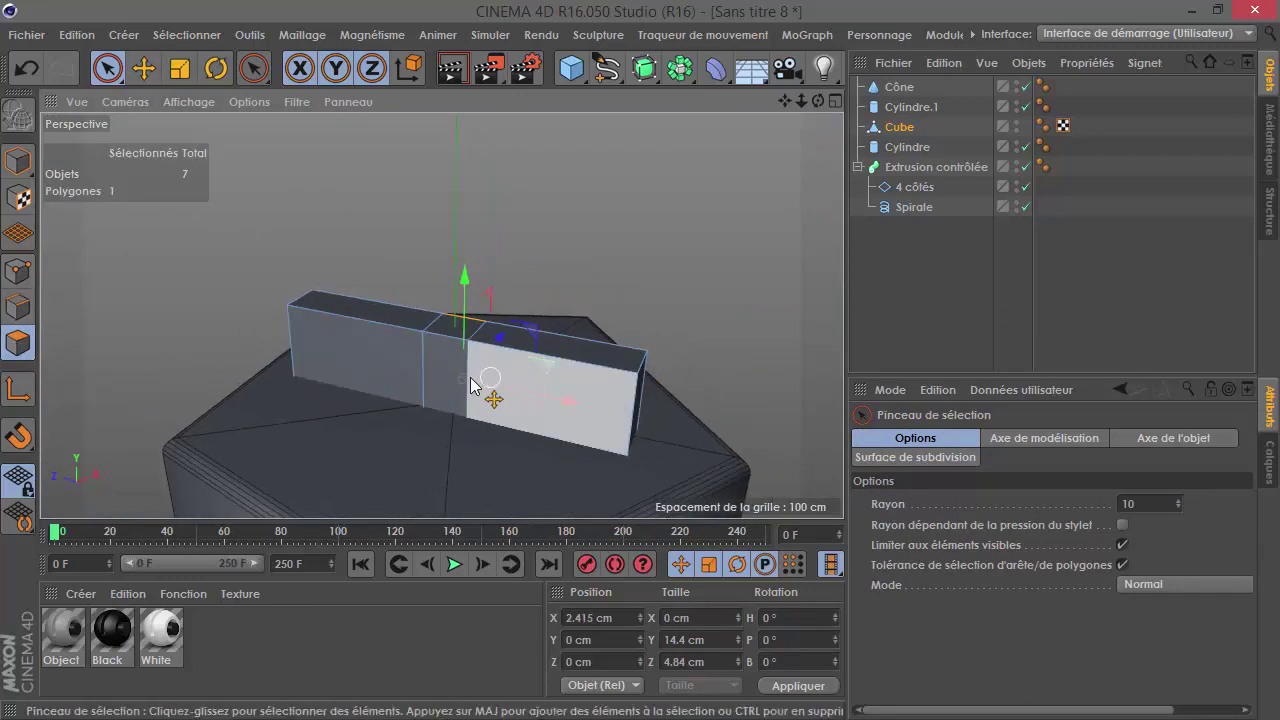
left_click(440, 370, "shift")
right_click(565, 283)
left_click(614, 400)
left_click_drag(500, 420, 663, 371)
mouse_move(534, 434)
left_mouse_down("alt")
mouse_move(523, 334)
mouse_move(383, 392)
left_mouse_up("alt")
Step: Scale the extruded arms to 37.641 cm across and inspect the resulting cross
left_click(178, 76)
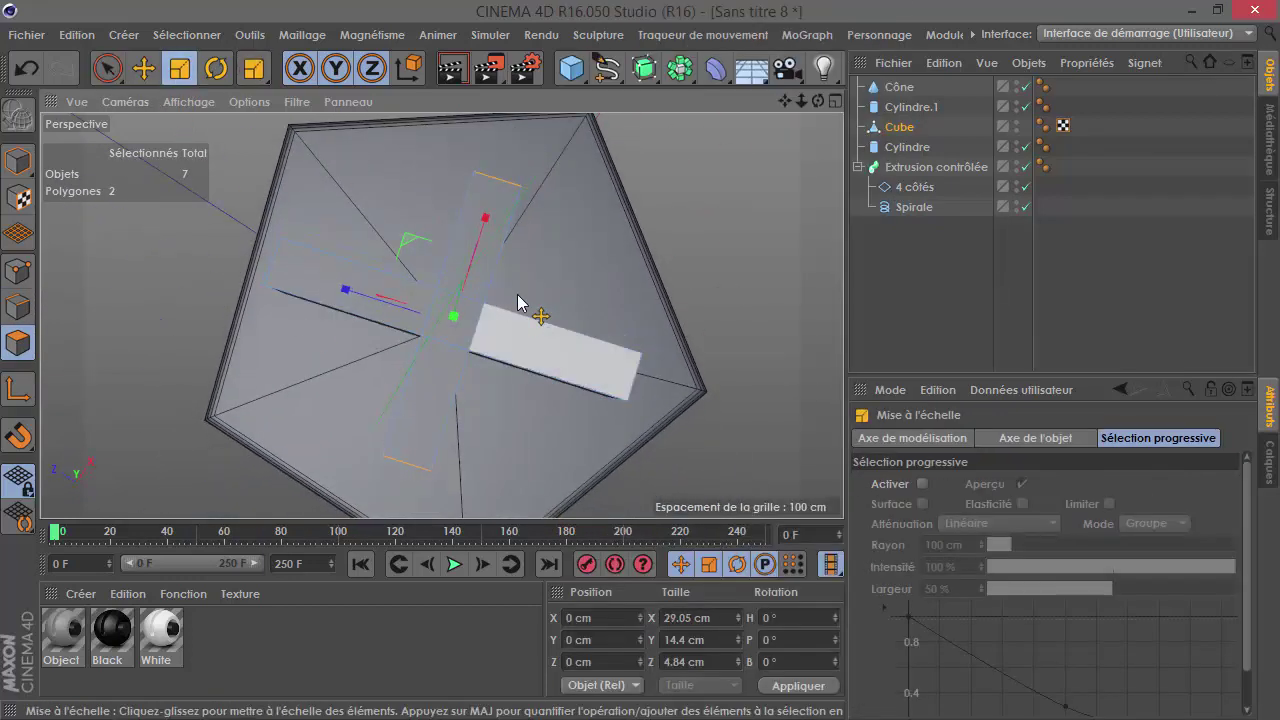
left_click_drag(496, 198, 499, 201)
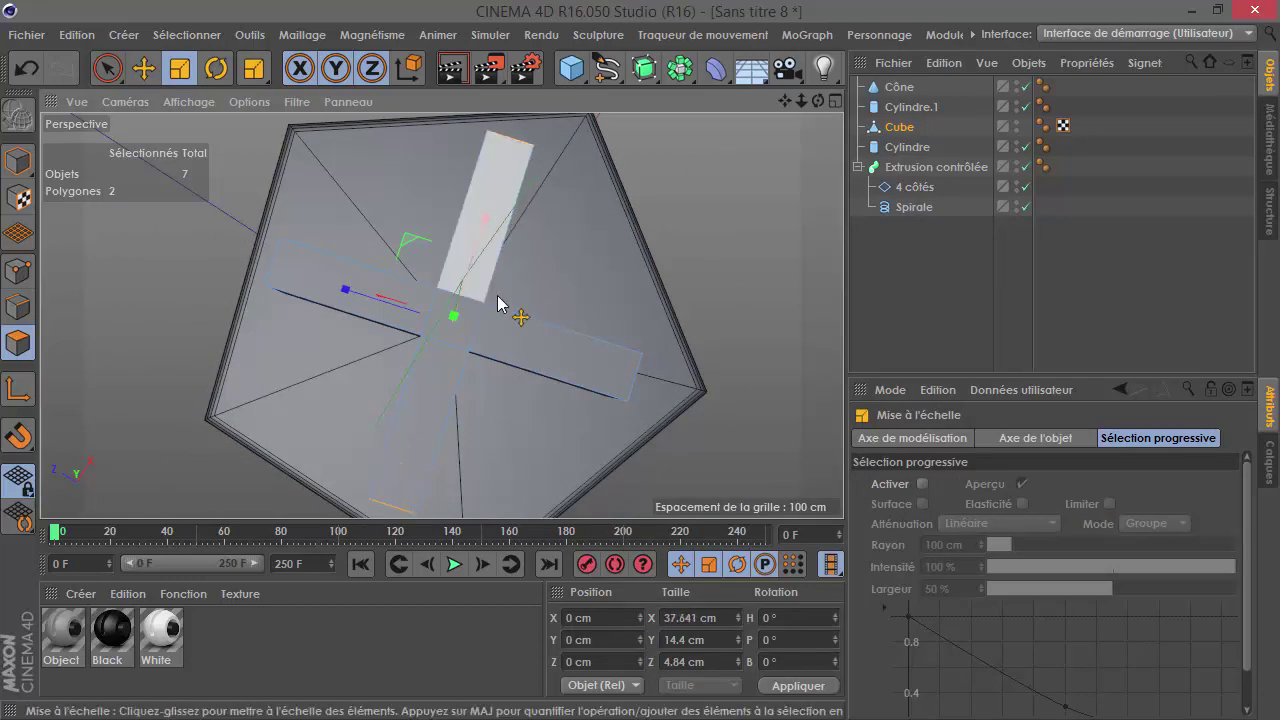
mouse_move(623, 405)
left_mouse_down("alt")
mouse_move(541, 330)
mouse_move(790, 334)
mouse_move(771, 448)
mouse_move(763, 277)
mouse_move(663, 374)
mouse_move(505, 410)
left_mouse_up("alt")
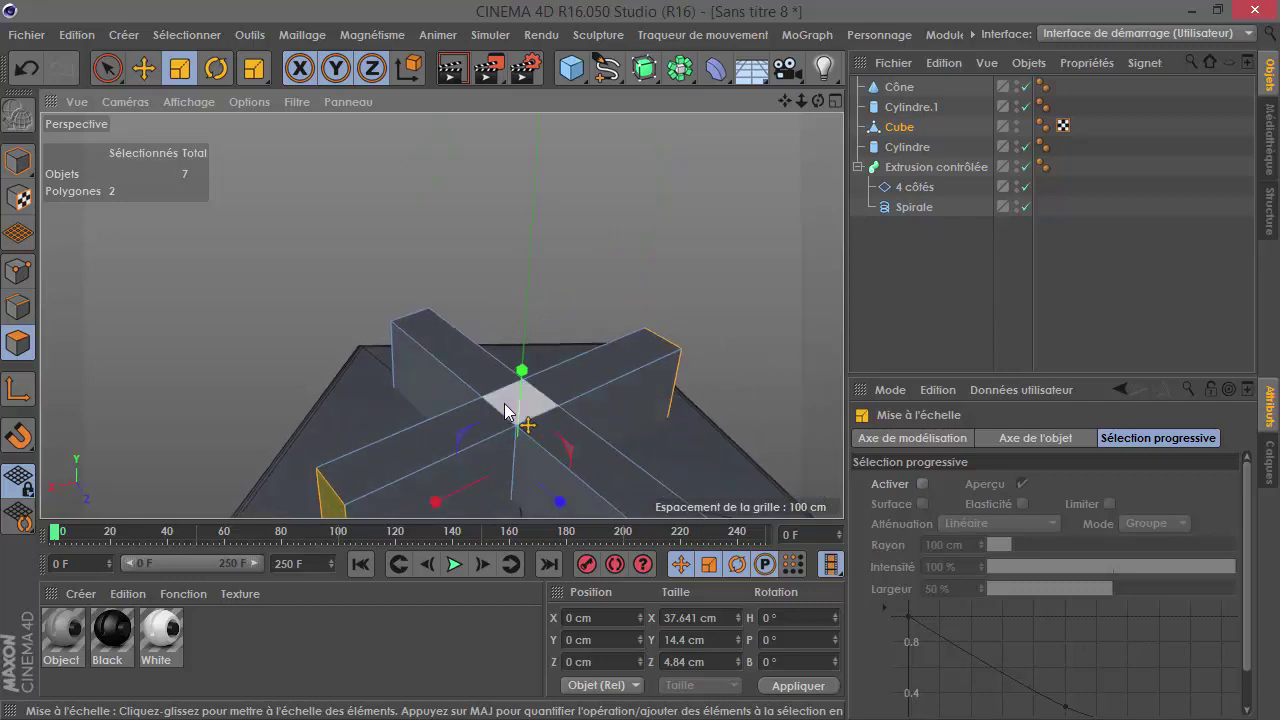
scroll(507, 414, "up", 2)
scroll(510, 418, "up", 2)
scroll(513, 425, "up", 3)
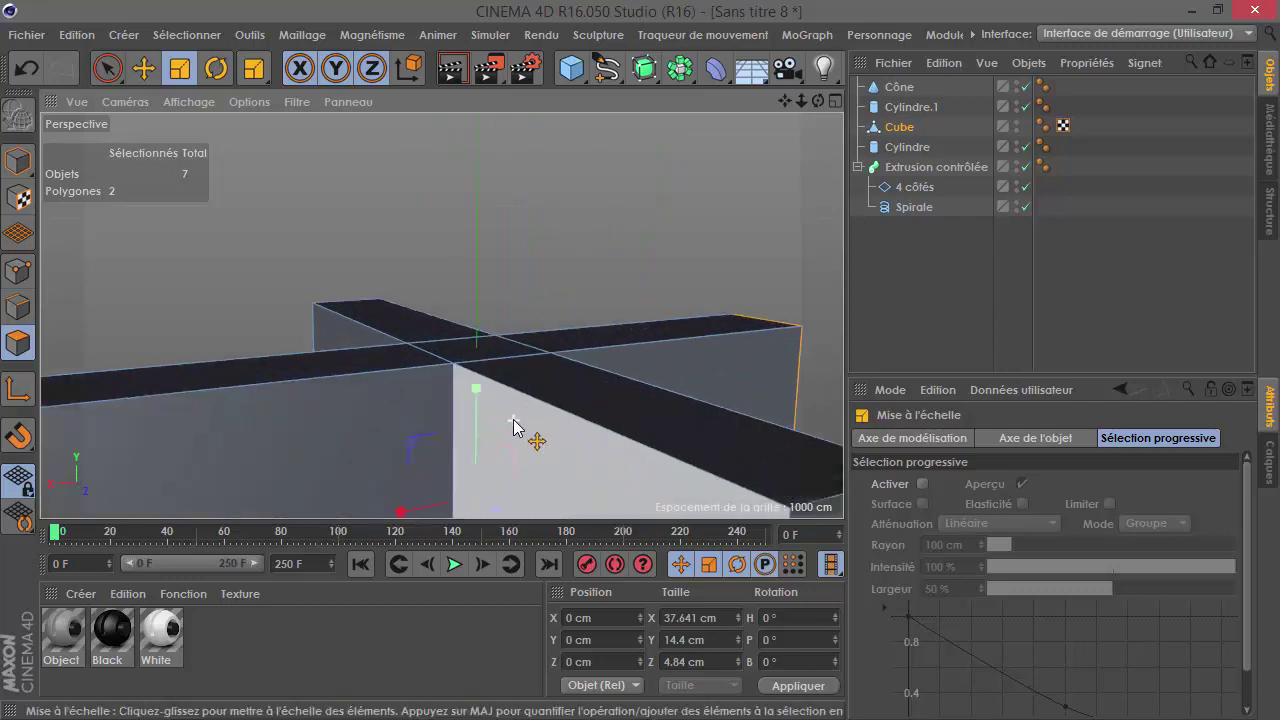
scroll(508, 405, "up", 2)
scroll(320, 297, "up", 2)
scroll(471, 386, "up", 2)
scroll(352, 295, "up", 3)
mouse_move(352, 295)
left_mouse_down("alt")
mouse_move(486, 371)
mouse_move(514, 331)
mouse_move(332, 320)
mouse_move(266, 351)
mouse_move(437, 363)
mouse_move(417, 289)
mouse_move(400, 360)
mouse_move(129, 294)
mouse_move(408, 334)
mouse_move(557, 326)
mouse_move(347, 377)
mouse_move(569, 323)
mouse_move(334, 374)
mouse_move(429, 400)
left_mouse_up("alt")
scroll(347, 377, "down", 5)
Step: Isolate the cross with MagicSolo from the Module menu and clear the face selection
left_click(945, 34)
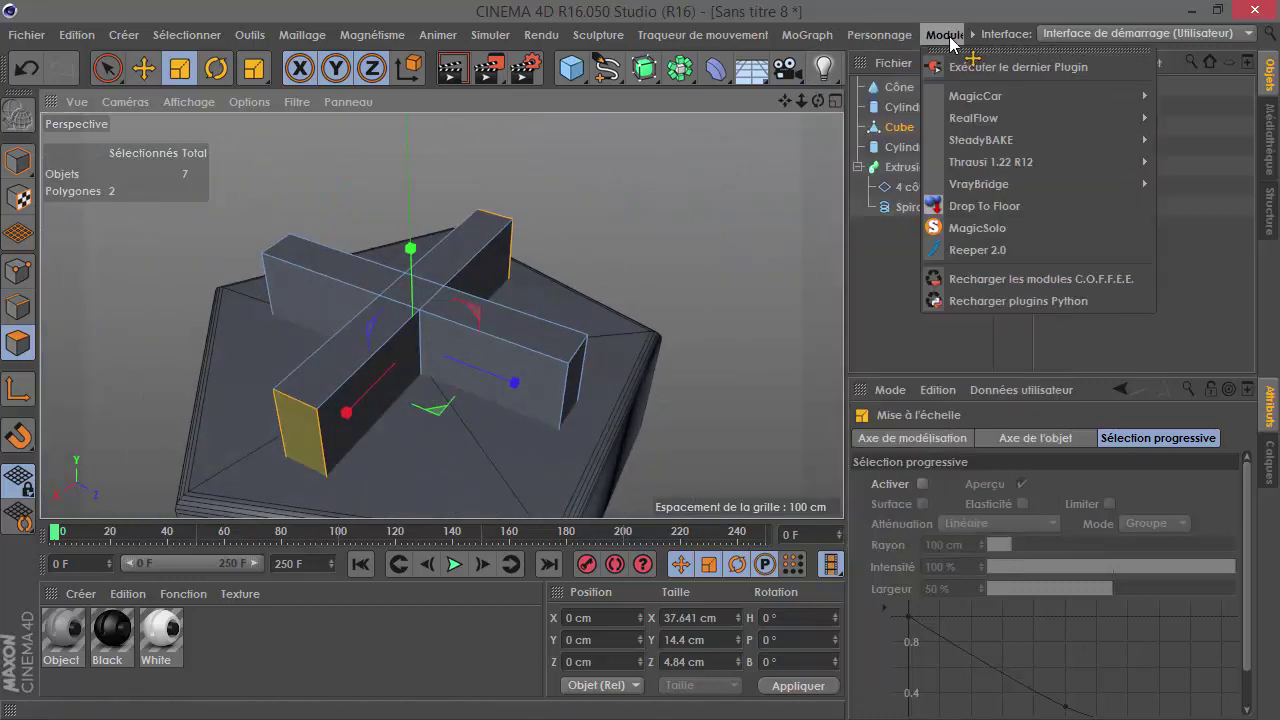
left_click(980, 66)
left_click_drag(495, 200, 617, 248, "alt")
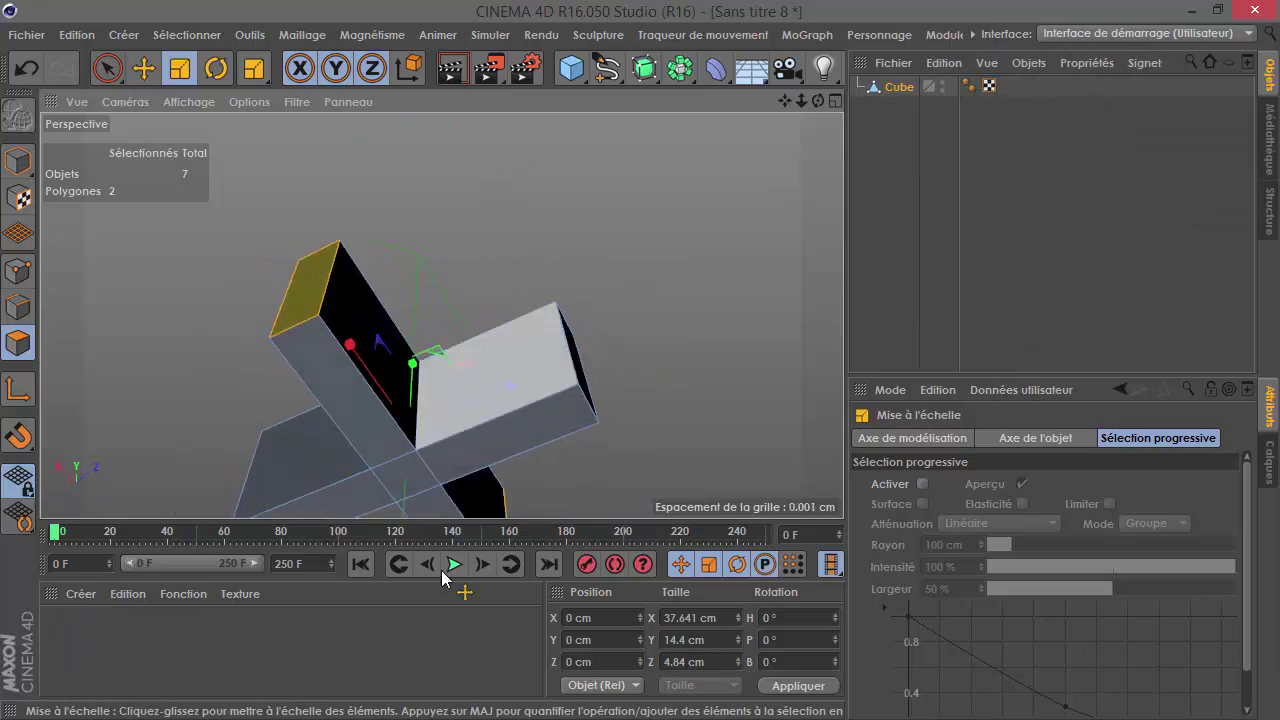
left_click(966, 243)
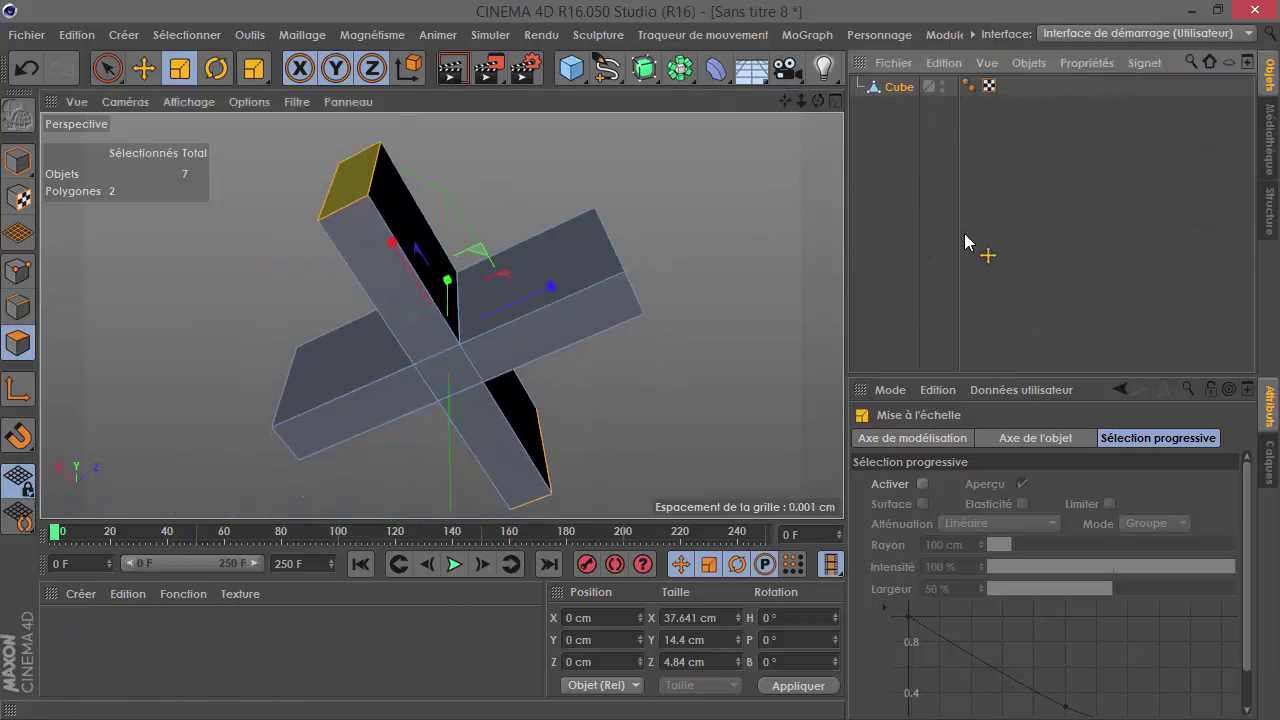
Step: In Edges mode with Loop Selection (U~L), select the first arm's edge loop
left_click(18, 306)
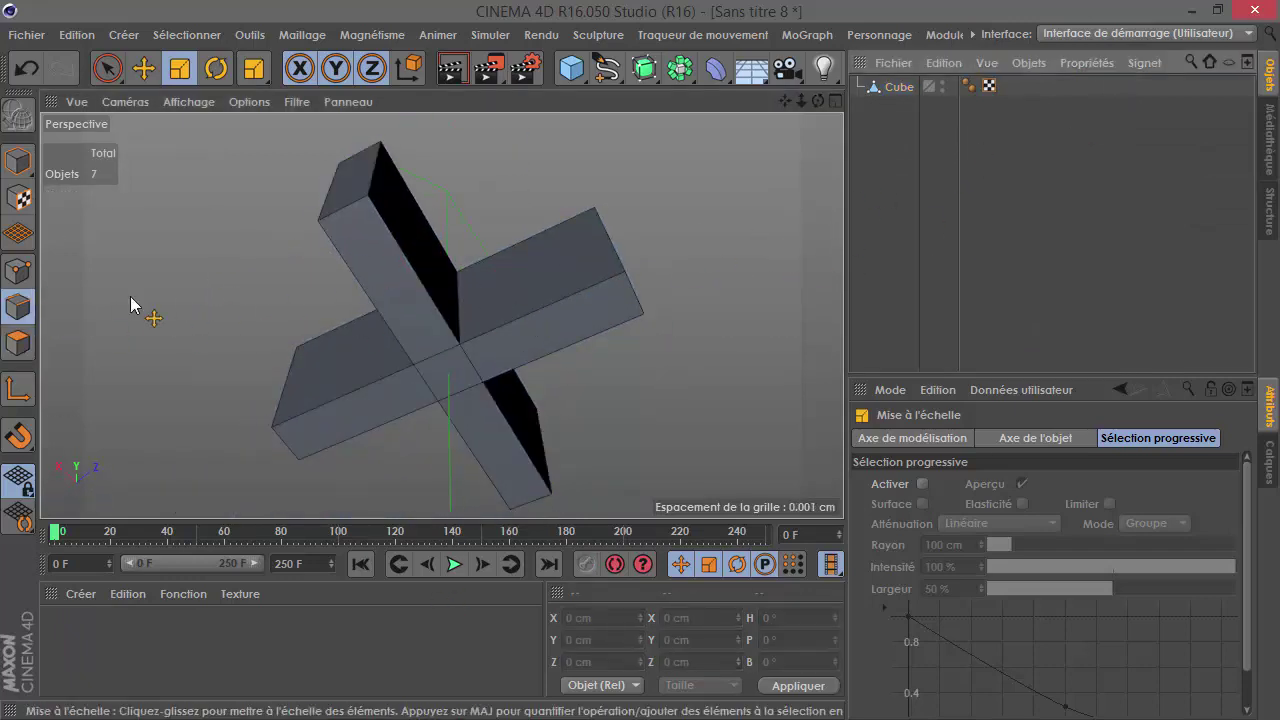
key("u")
key("l")
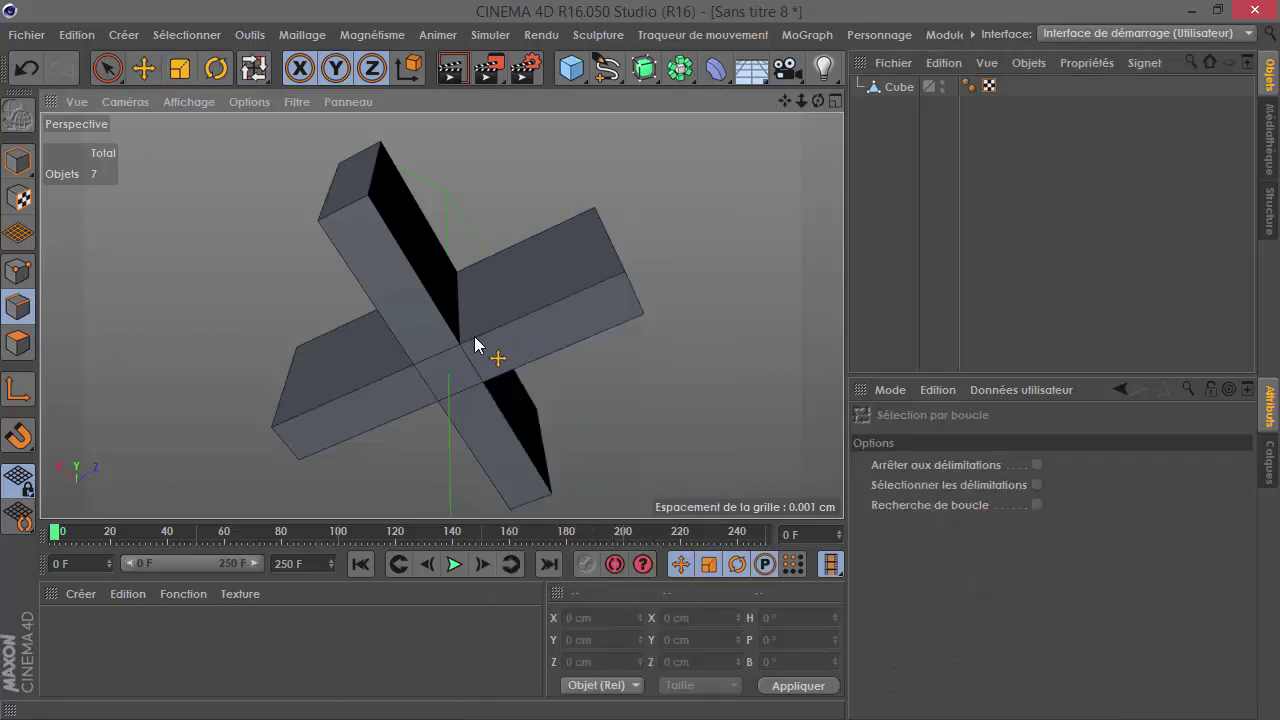
left_click(899, 87)
left_click(543, 323)
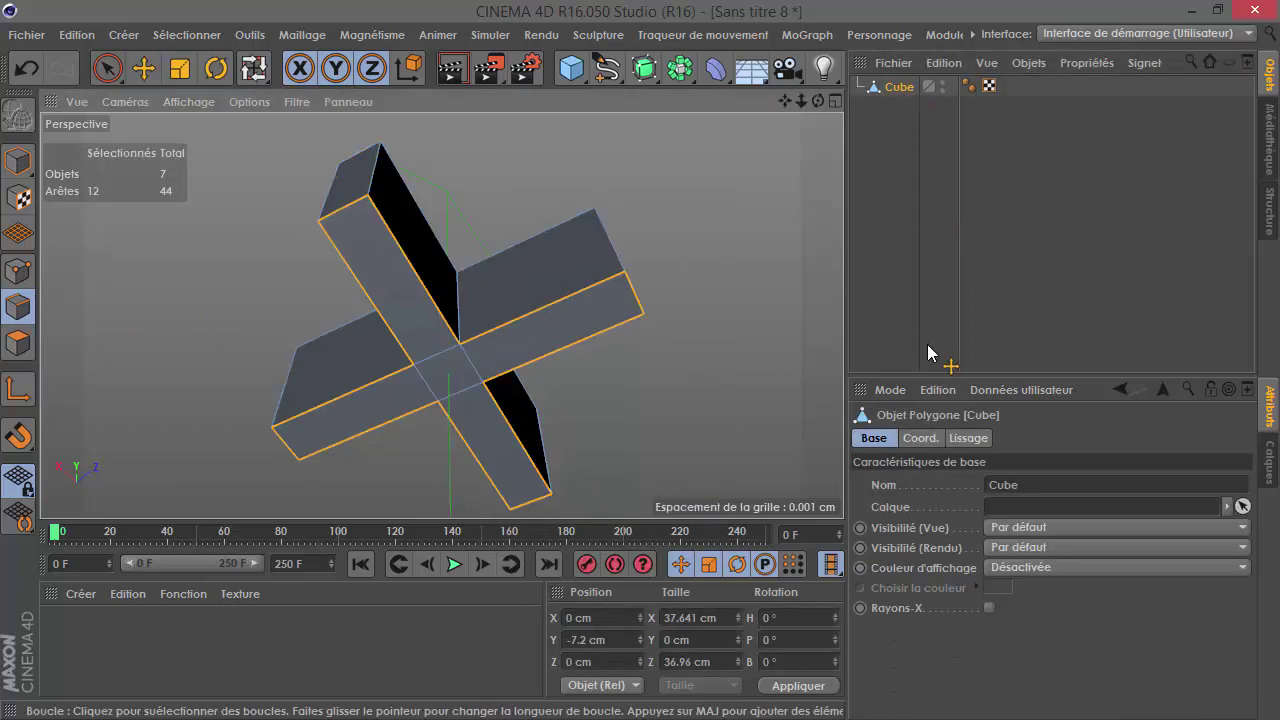
left_click_drag(545, 318, 487, 444, "alt")
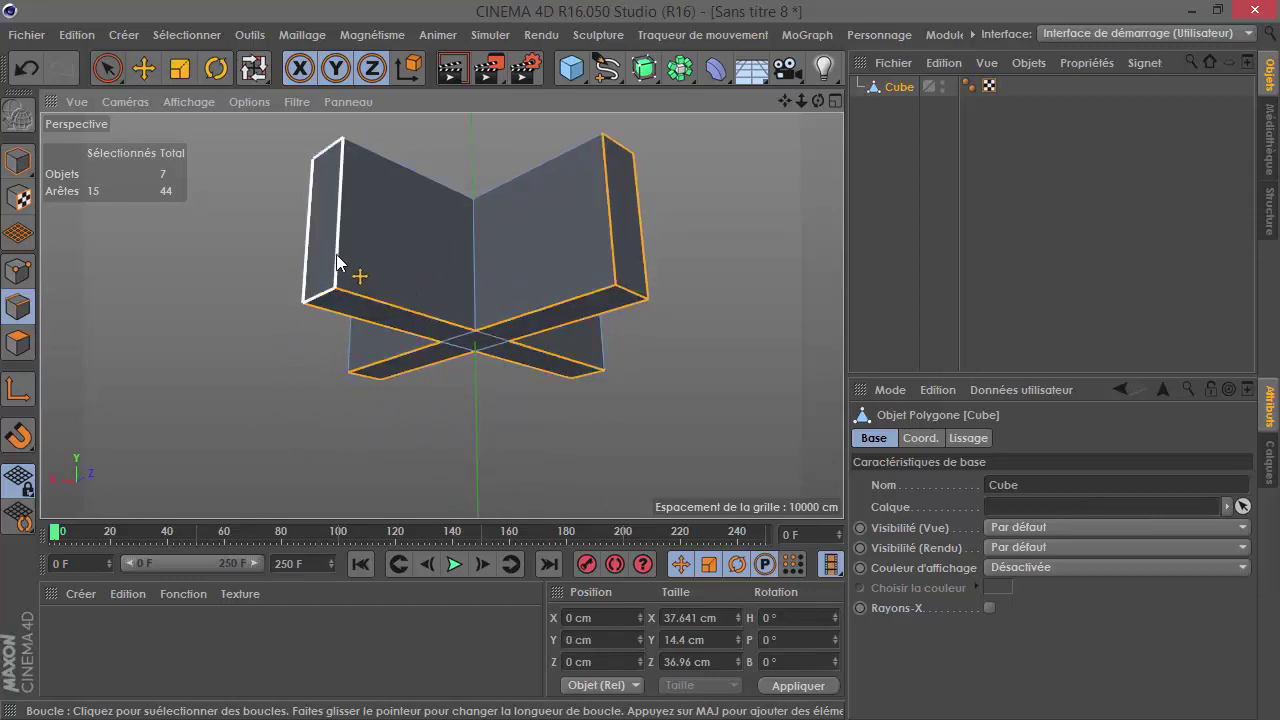
scroll(335, 281, "up", 5)
scroll(443, 314, "up", 3)
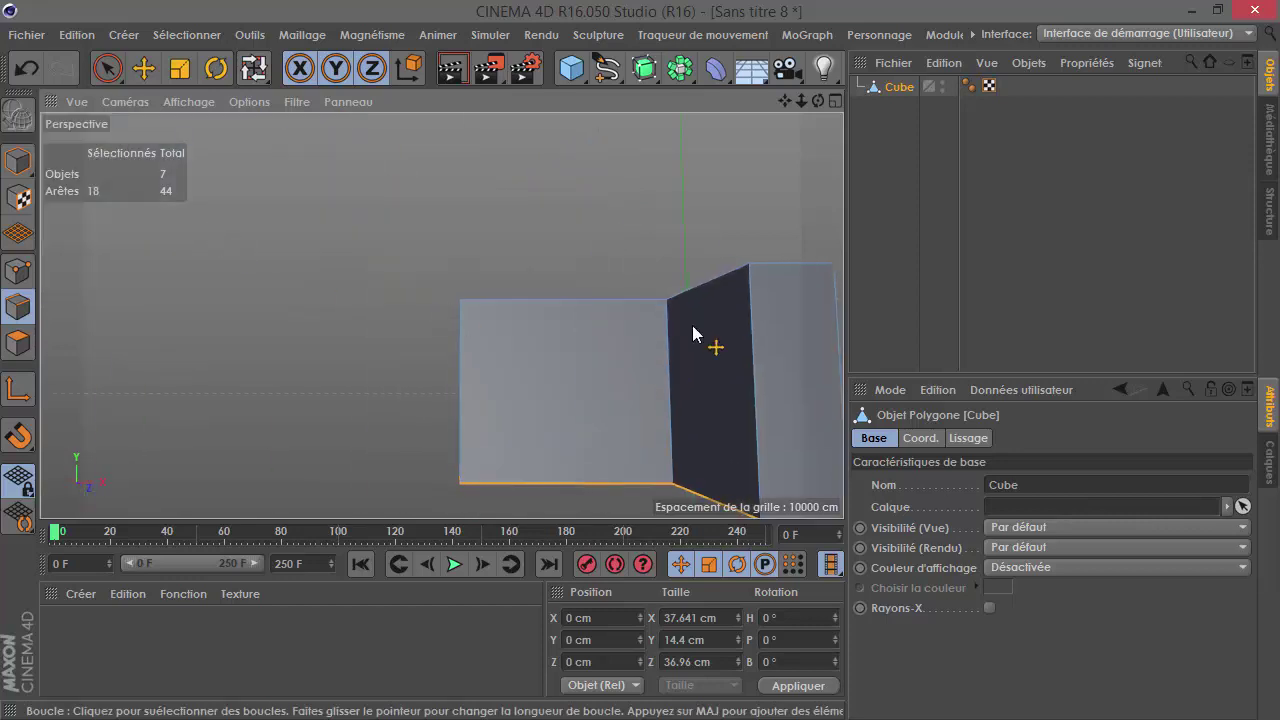
Step: Add the edge loops on the remaining arm faces and ends to the selection
left_click(757, 351, "shift")
scroll(797, 389, "down", 5)
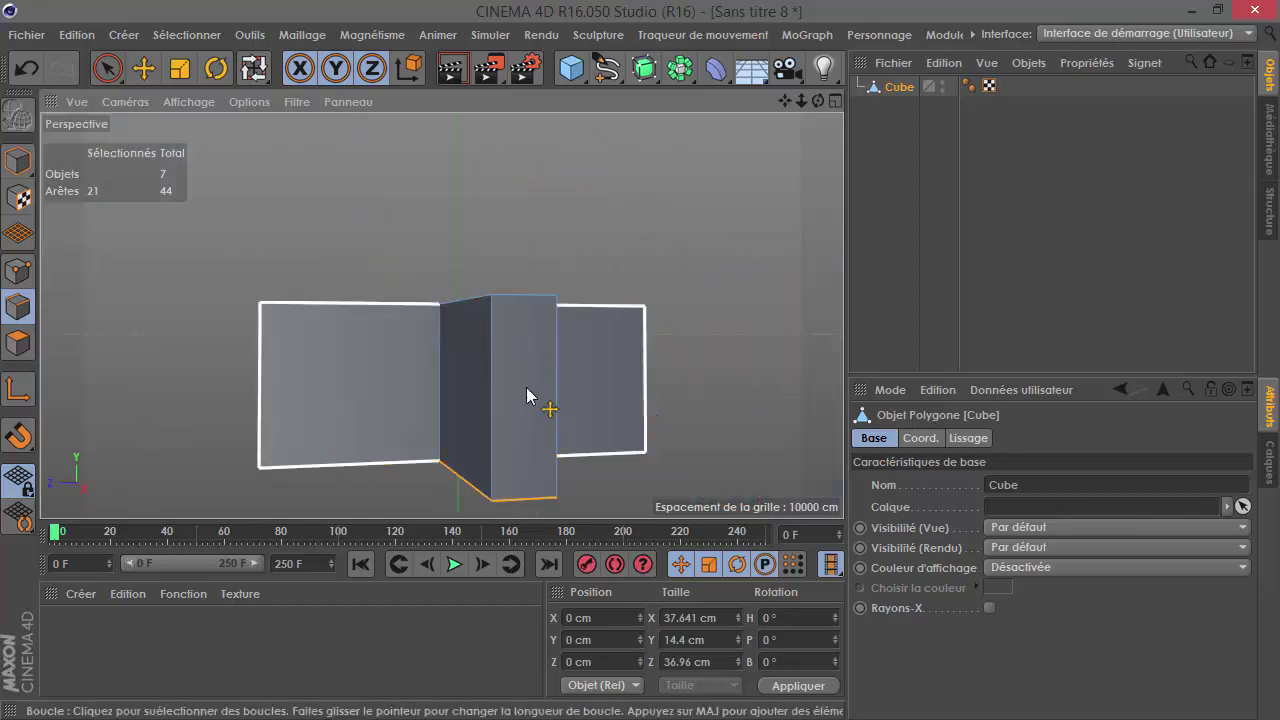
left_click(541, 384, "shift")
left_click_drag(541, 384, 679, 258, "alt")
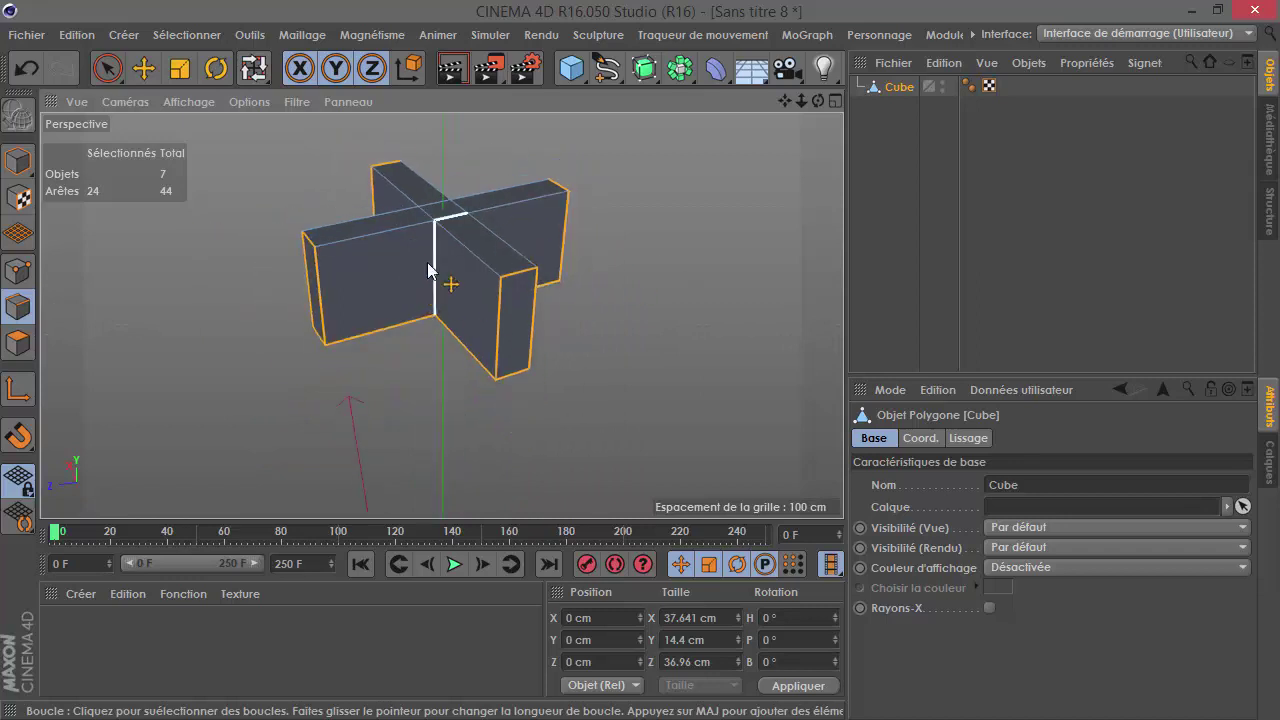
left_click(460, 300, "shift")
left_click_drag(460, 300, 766, 289, "alt")
mouse_move(423, 286)
left_mouse_down("alt")
mouse_move(640, 268)
mouse_move(600, 270)
left_mouse_up("alt")
mouse_move(363, 272)
left_mouse_down("alt")
mouse_move(341, 293)
mouse_move(640, 349)
mouse_move(476, 305)
mouse_move(100, 140)
mouse_move(89, 281)
mouse_move(640, 357)
mouse_move(266, 334)
mouse_move(523, 246)
left_mouse_up("alt")
Step: Bevel the selected cross edges with Décalage 0.68 cm and Subdivision 2, then inspect them
right_click(560, 246)
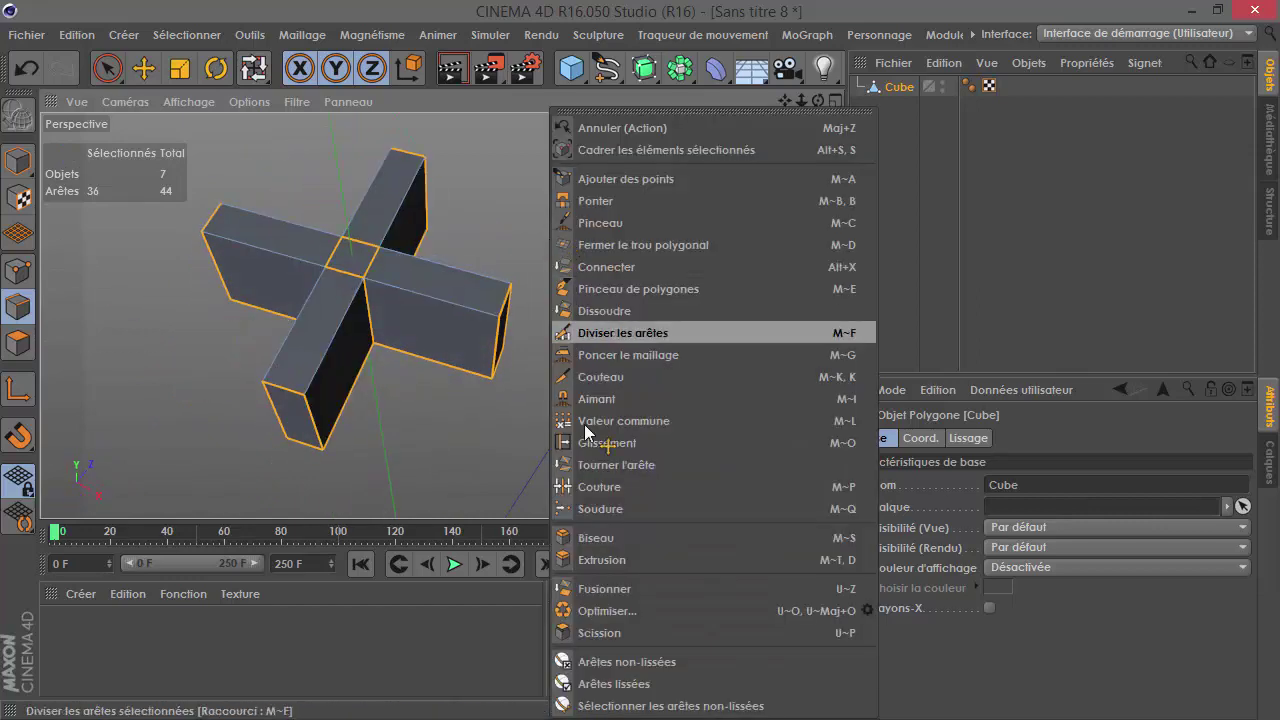
left_click(586, 537)
left_click_drag(457, 443, 643, 368)
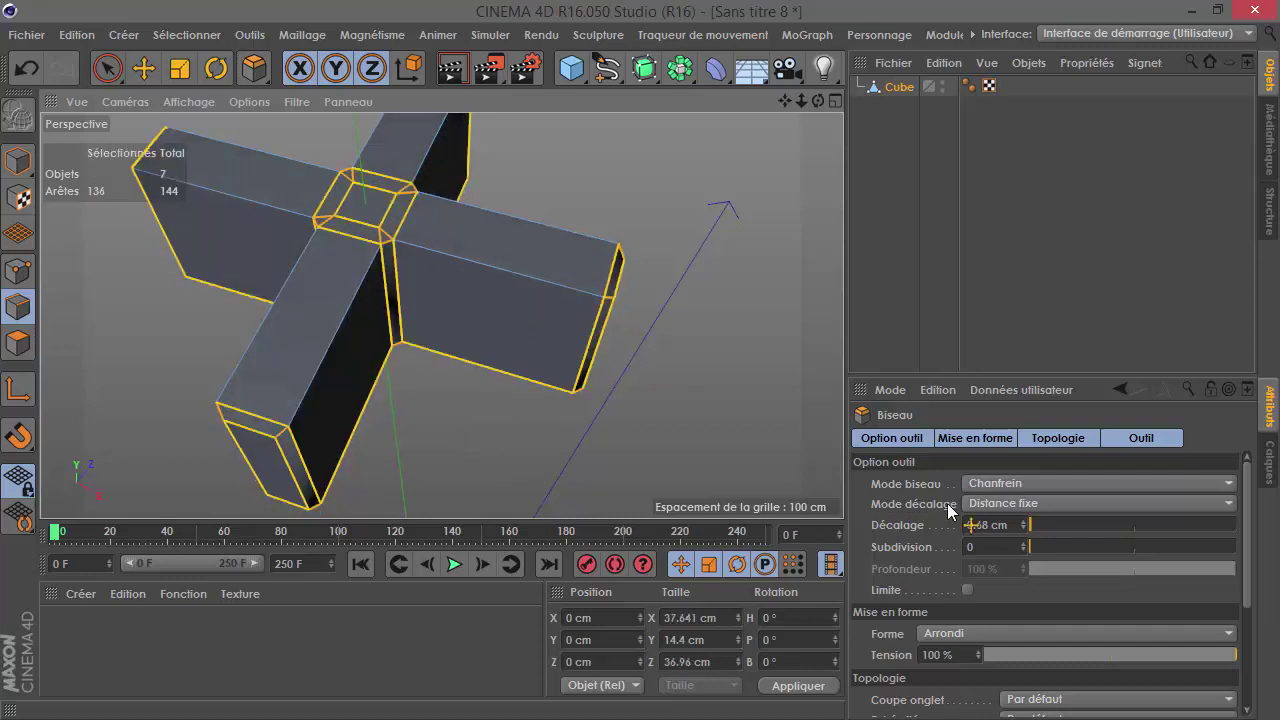
left_click(1024, 543)
mouse_move(714, 360)
left_mouse_down("alt")
mouse_move(471, 194)
mouse_move(651, 372)
mouse_move(740, 170)
left_mouse_up("alt")
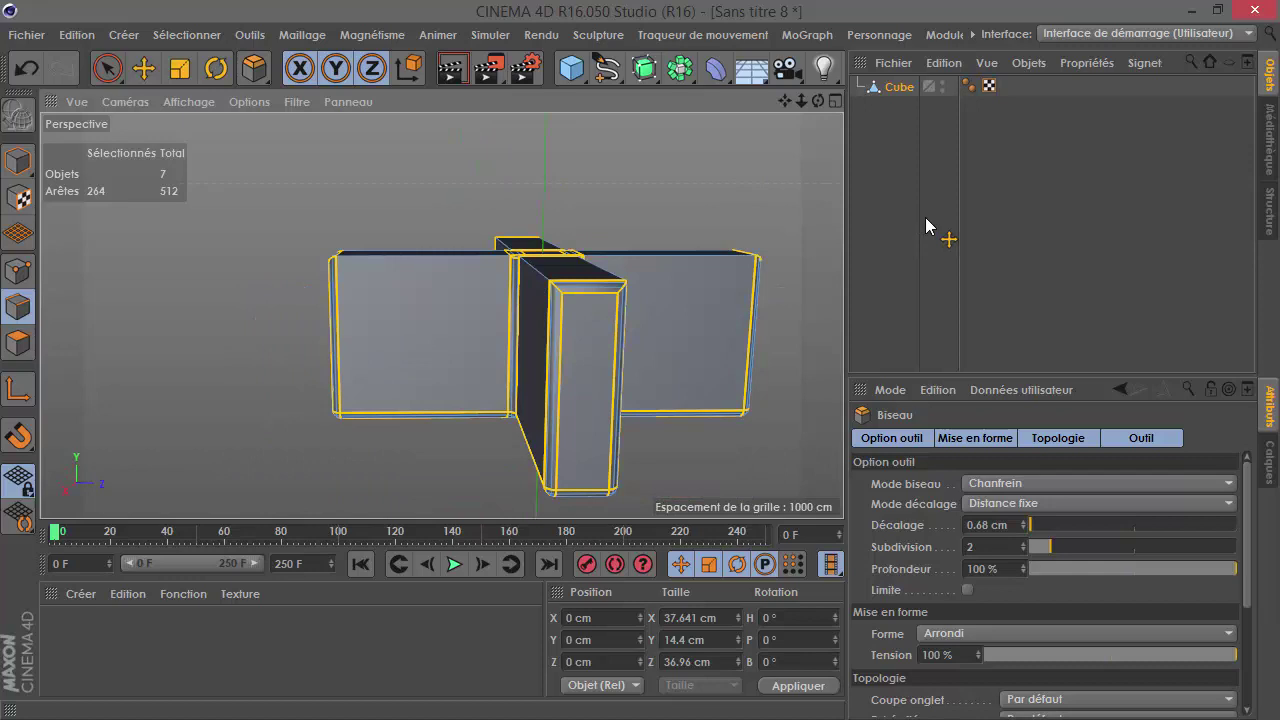
left_click(925, 225)
scroll(634, 363, "down", 3)
mouse_move(634, 363)
left_mouse_down("alt")
mouse_move(632, 144)
mouse_move(666, 149)
mouse_move(559, 356)
left_mouse_up("alt")
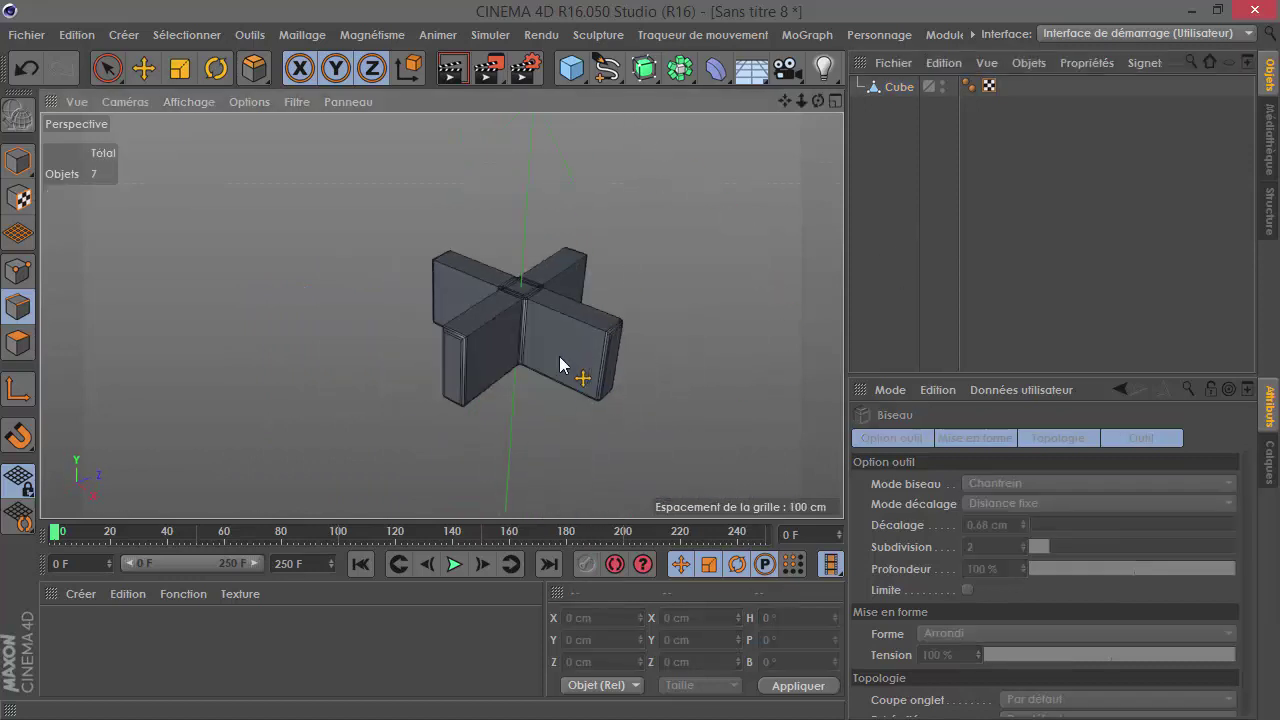
scroll(559, 356, "up", 4)
Step: Exit solo mode so the whole screw shows again, with the cross on its head
left_click(886, 93)
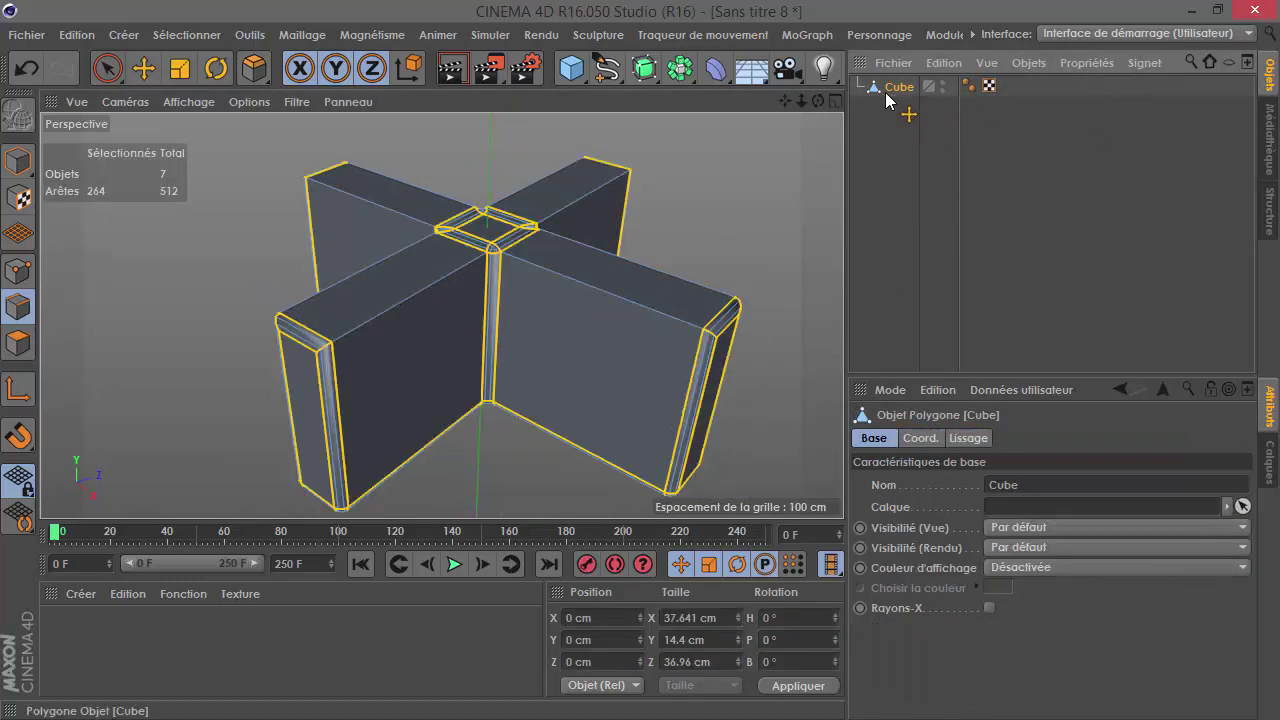
left_click(945, 34)
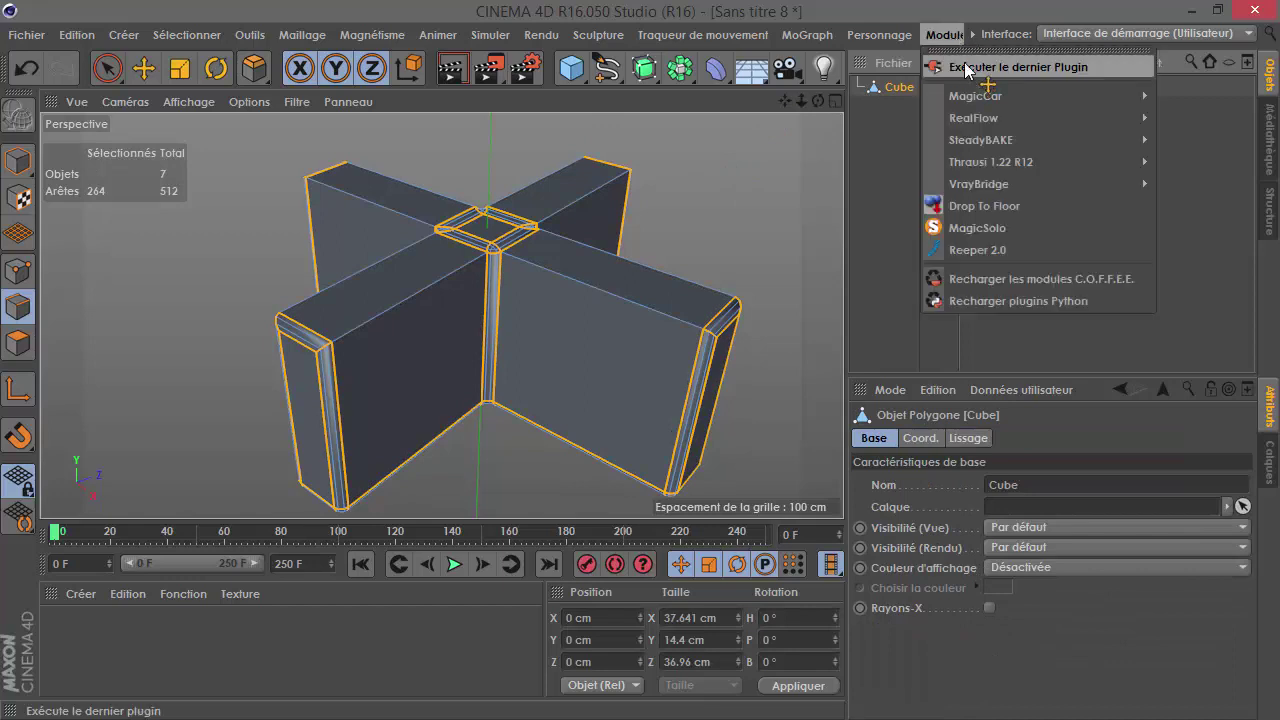
left_click(955, 63)
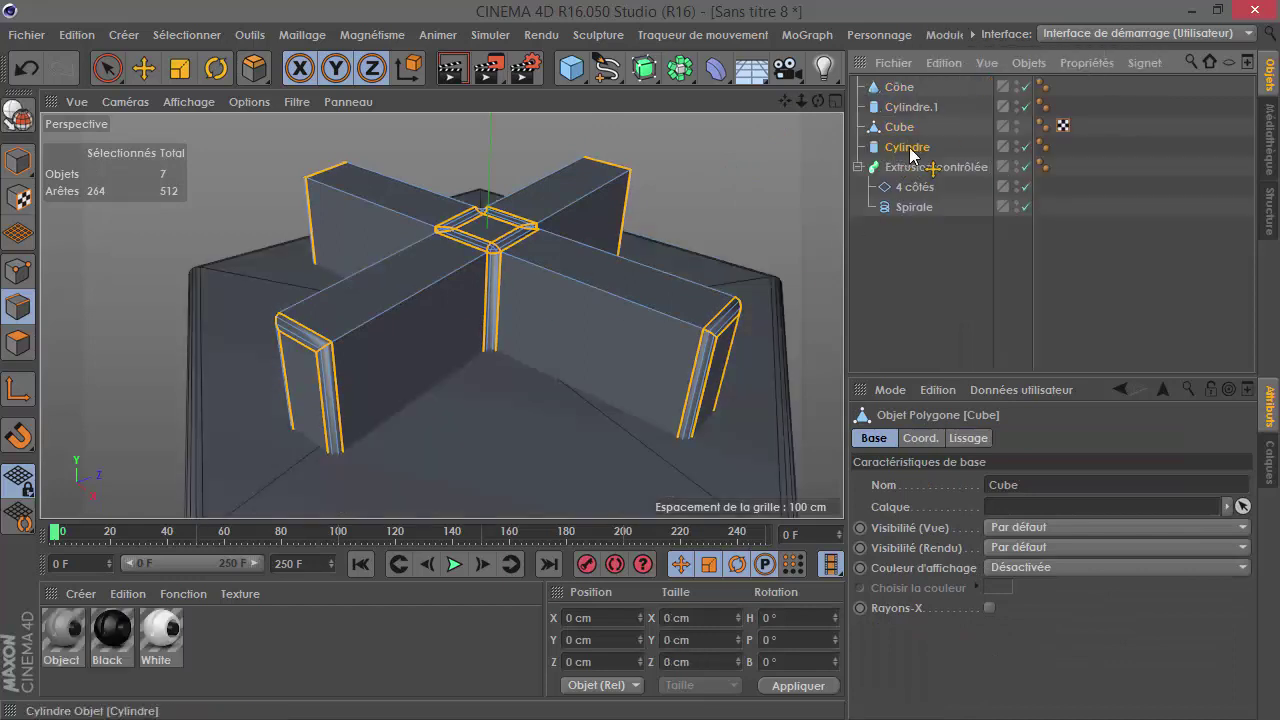
Step: Compare the cap settings of Cylindre and Cylindre.1, and bring up the generator objects palette
left_click(908, 148)
left_click(909, 107)
scroll(554, 288, "down", 5)
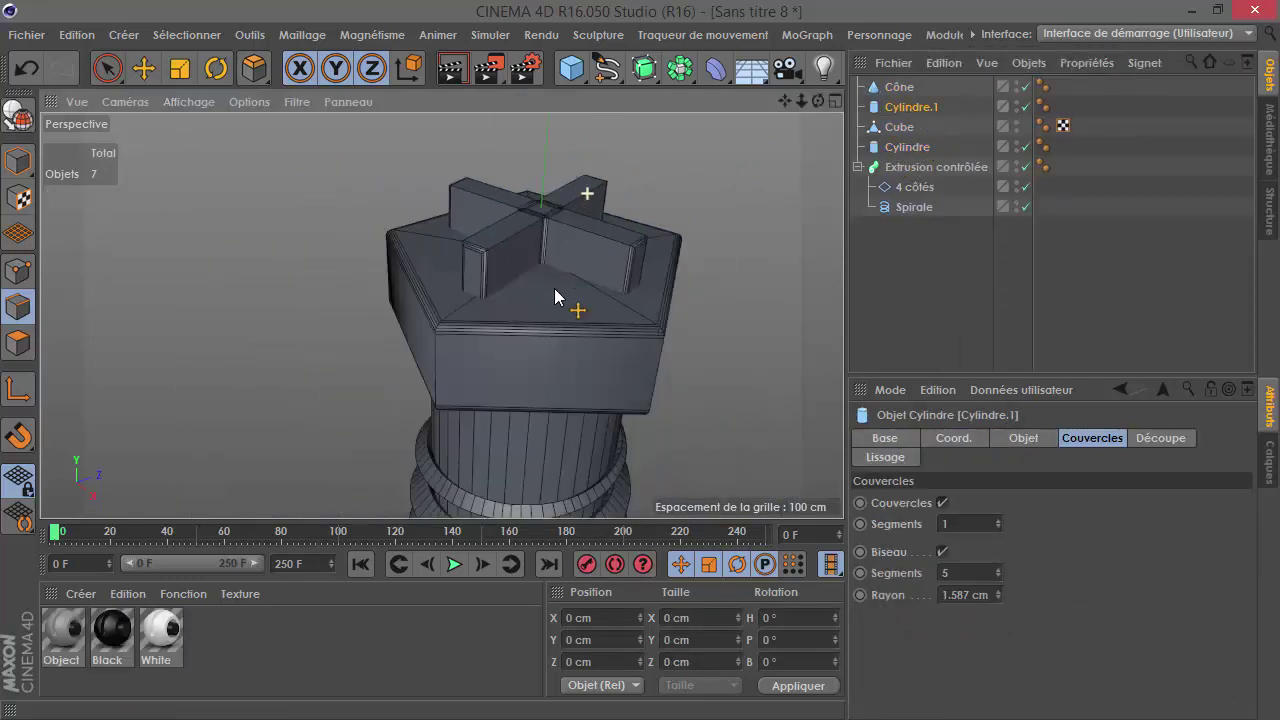
left_click(903, 150)
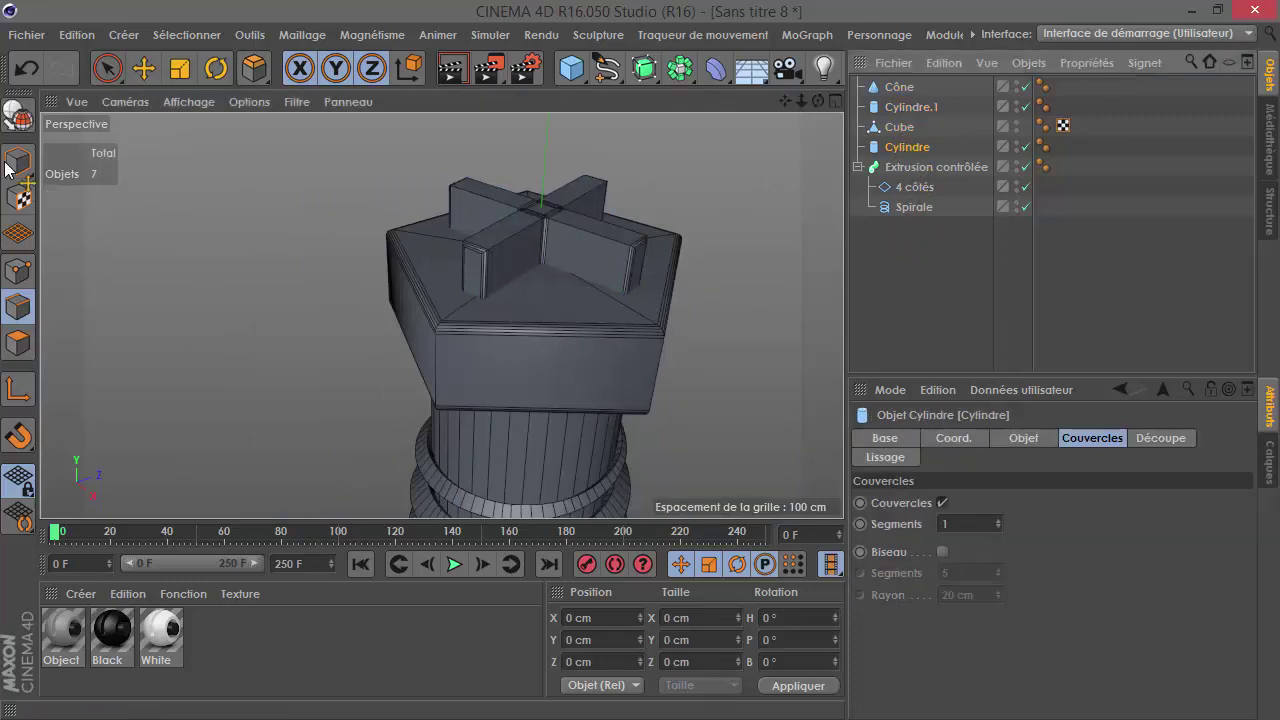
left_click(910, 108)
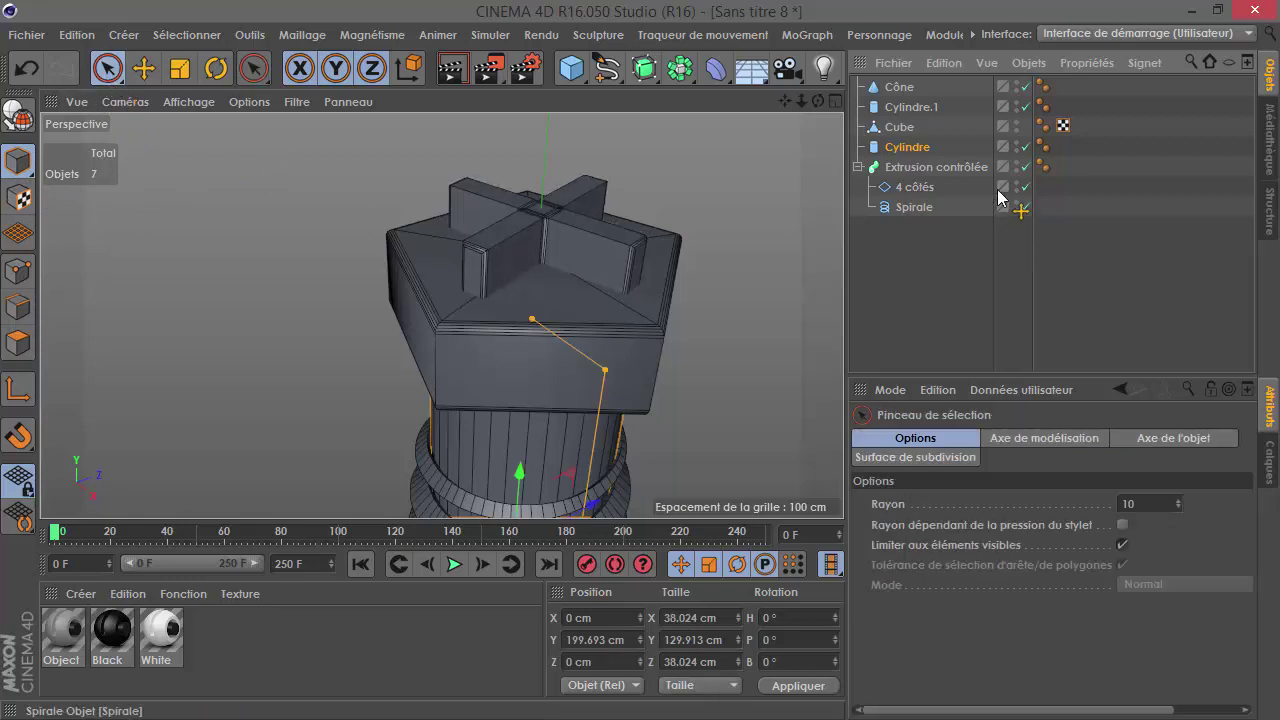
left_click_drag(645, 68, 668, 52)
left_click(645, 68)
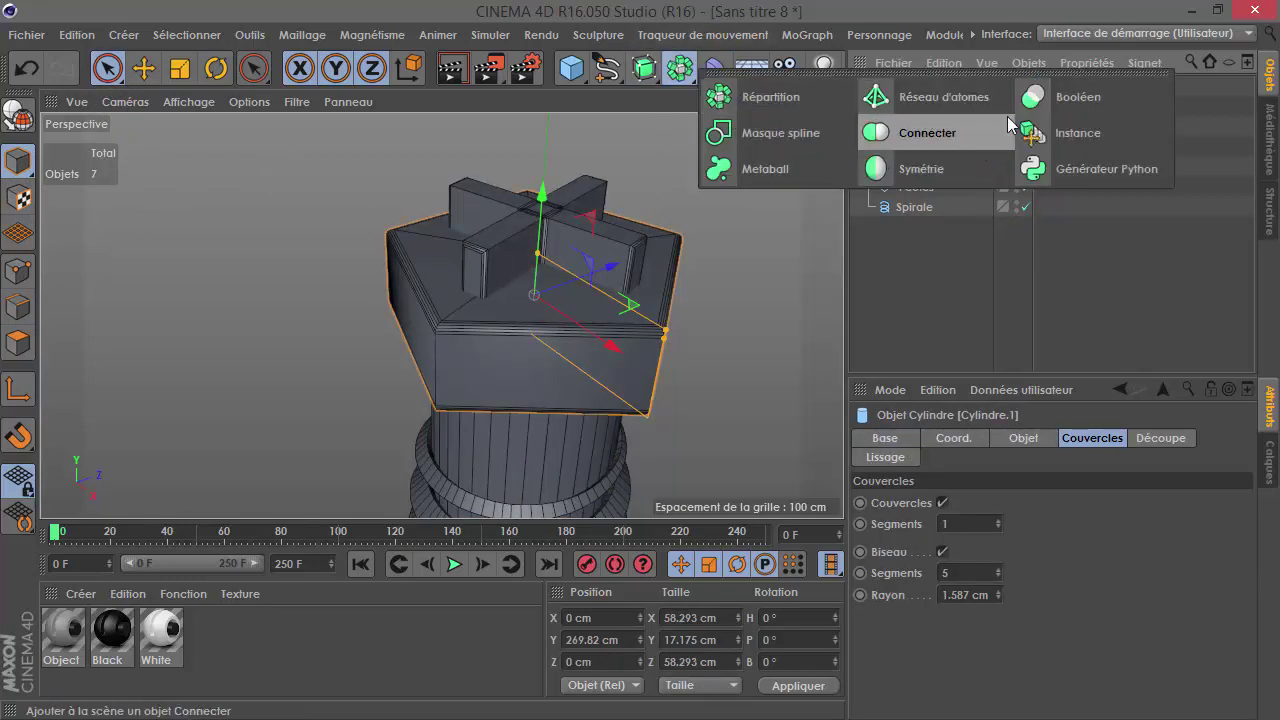
Step: Add a Boolean object and nest Cylindre.1 and Cube under it
left_click(1110, 94)
mouse_move(940, 146)
left_mouse_down()
mouse_move(894, 128)
mouse_move(905, 107)
left_mouse_up()
left_click(740, 215)
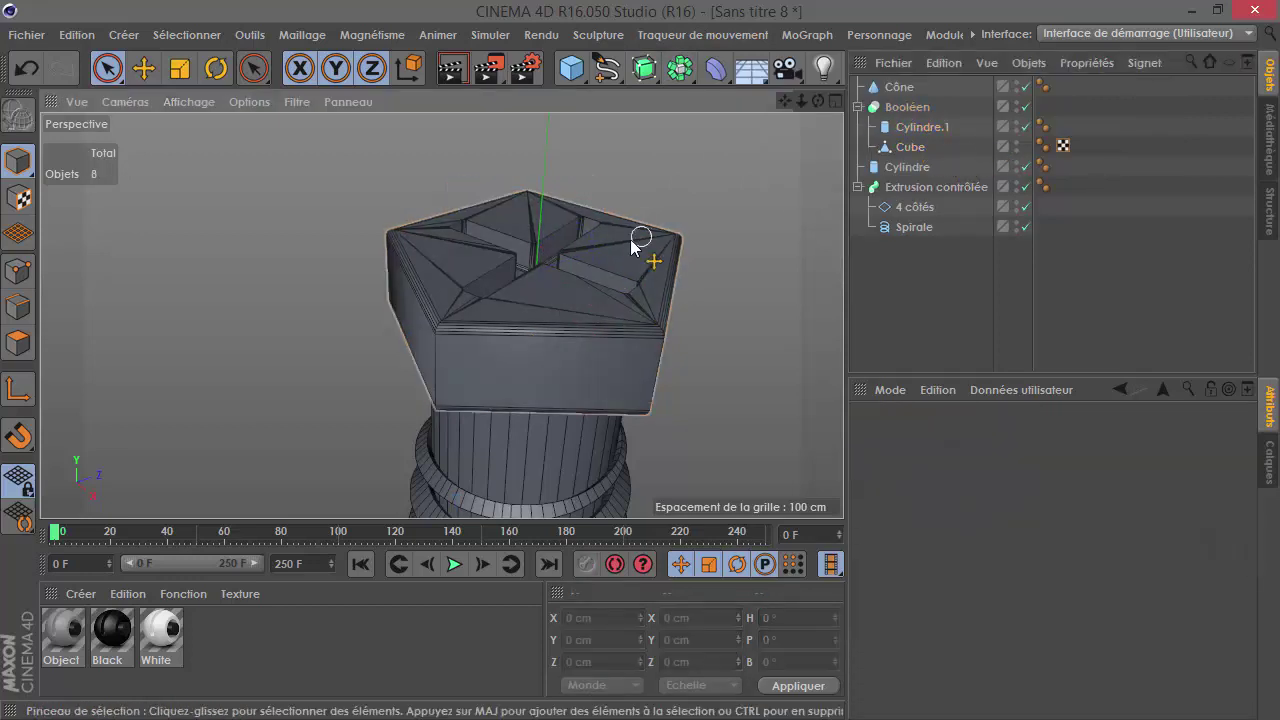
Step: Inspect the cross recess and lower the Cube cutter to about Y 277.28 cm
scroll(520, 370, "up", 5)
scroll(520, 370, "up", 3)
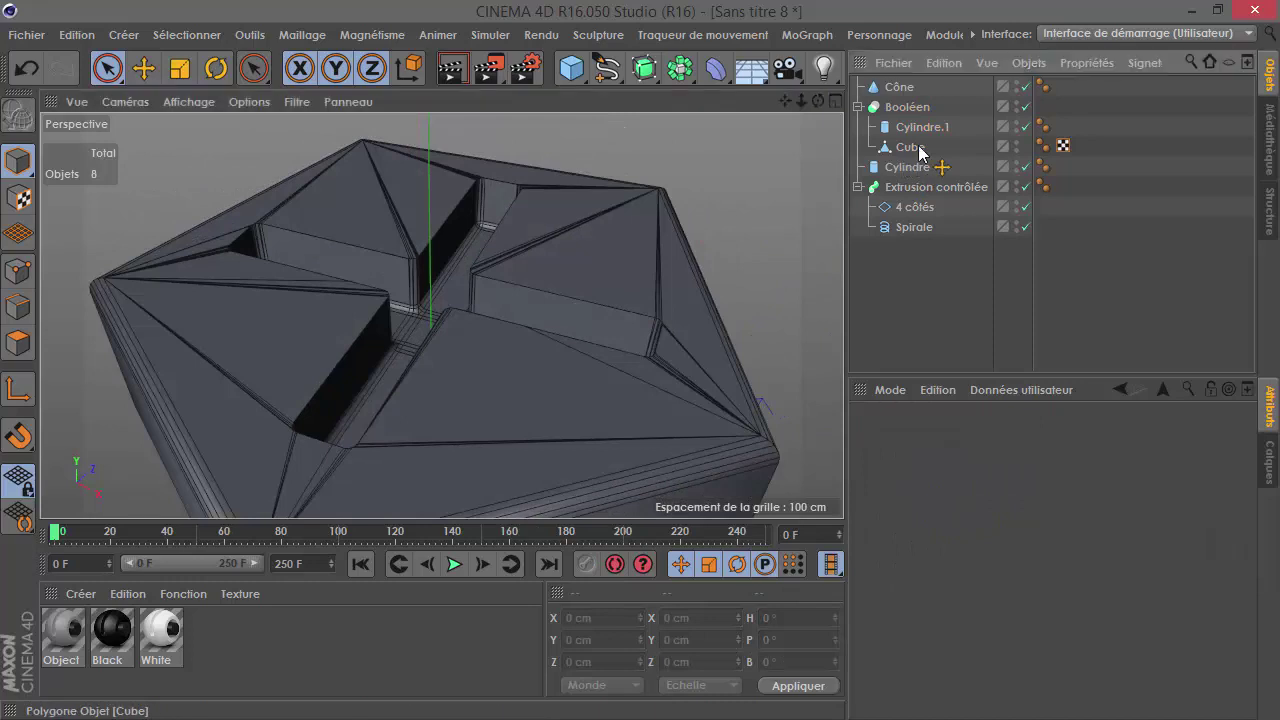
left_click(910, 147)
mouse_move(418, 320)
left_mouse_down("alt")
mouse_move(394, 422)
mouse_move(450, 470)
left_mouse_up("alt")
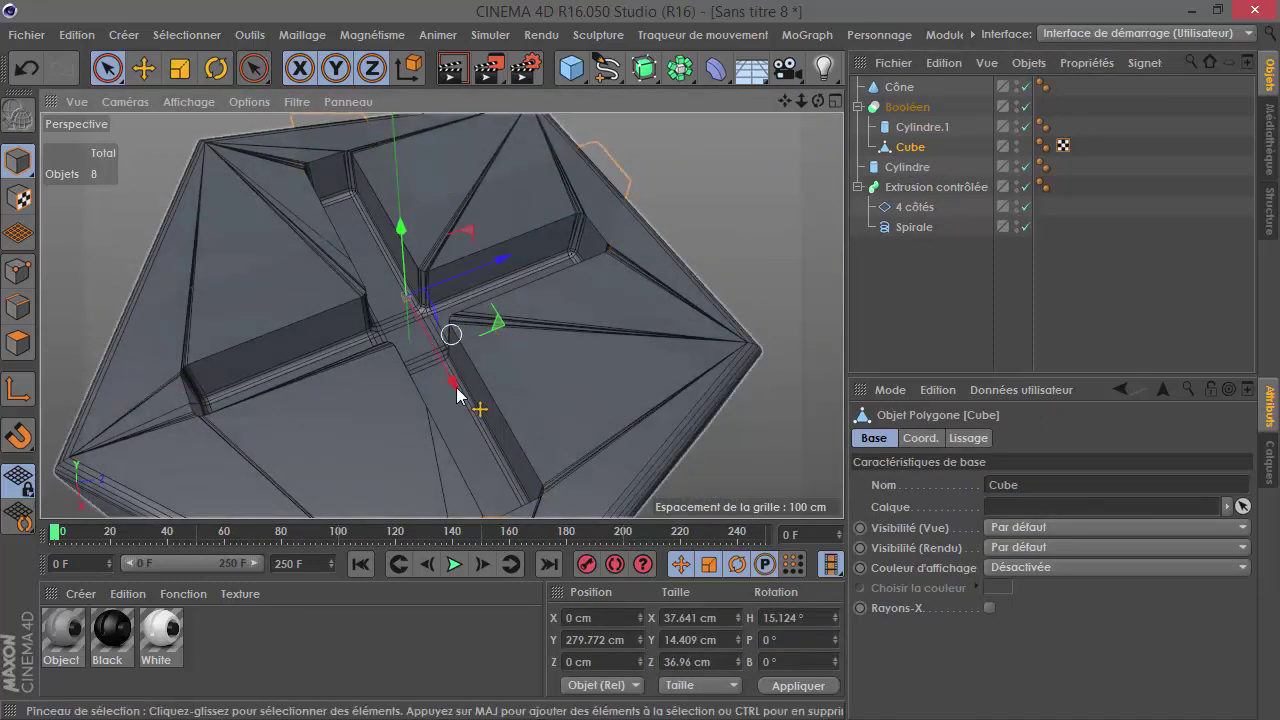
left_click_drag(457, 386, 371, 406, "alt")
scroll(460, 347, "up", 5)
mouse_move(460, 347)
left_mouse_down("alt")
mouse_move(377, 331)
mouse_move(384, 318)
left_mouse_up("alt")
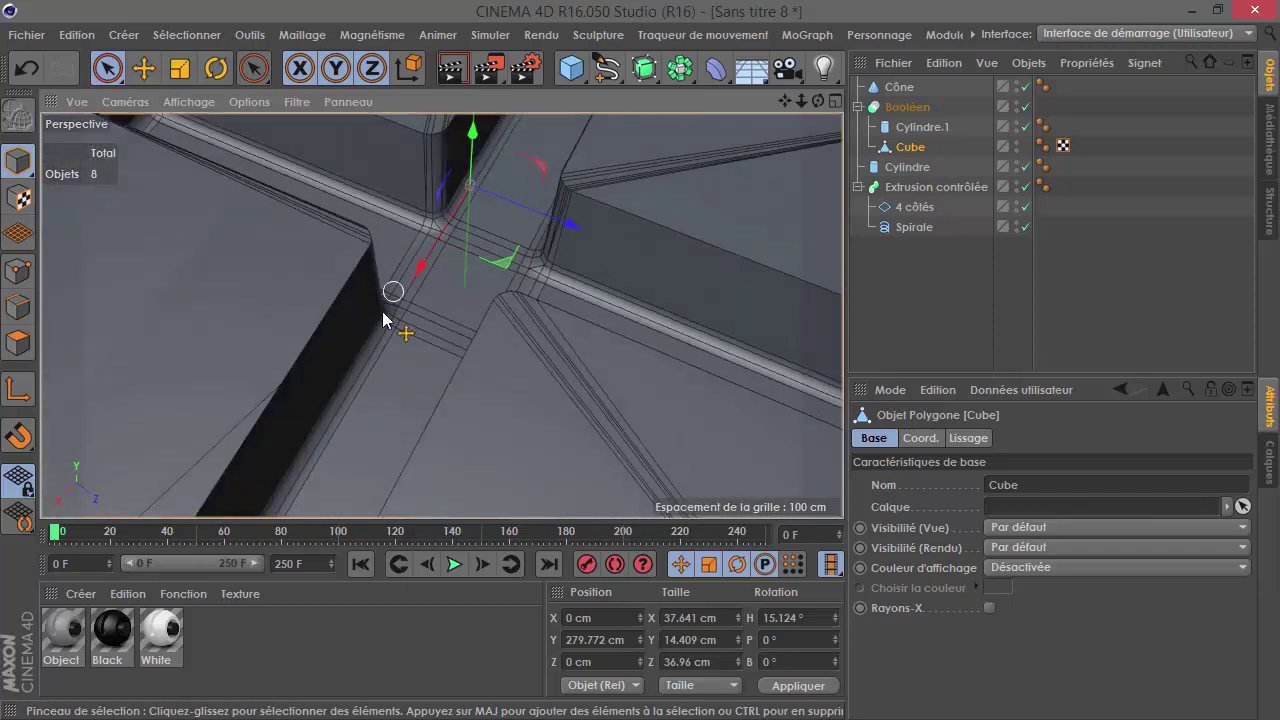
mouse_move(578, 275)
left_mouse_down("alt")
mouse_move(680, 214)
mouse_move(509, 223)
mouse_move(594, 323)
mouse_move(521, 270)
mouse_move(980, 157)
left_mouse_up("alt")
mouse_move(628, 200)
left_mouse_down()
mouse_move(611, 234)
mouse_move(460, 304)
mouse_move(480, 290)
left_mouse_up()
Step: Enable Créer un objet unique and Masquer les nouvelles arêtes on the Booléen, then inspect the cut
left_click(906, 106)
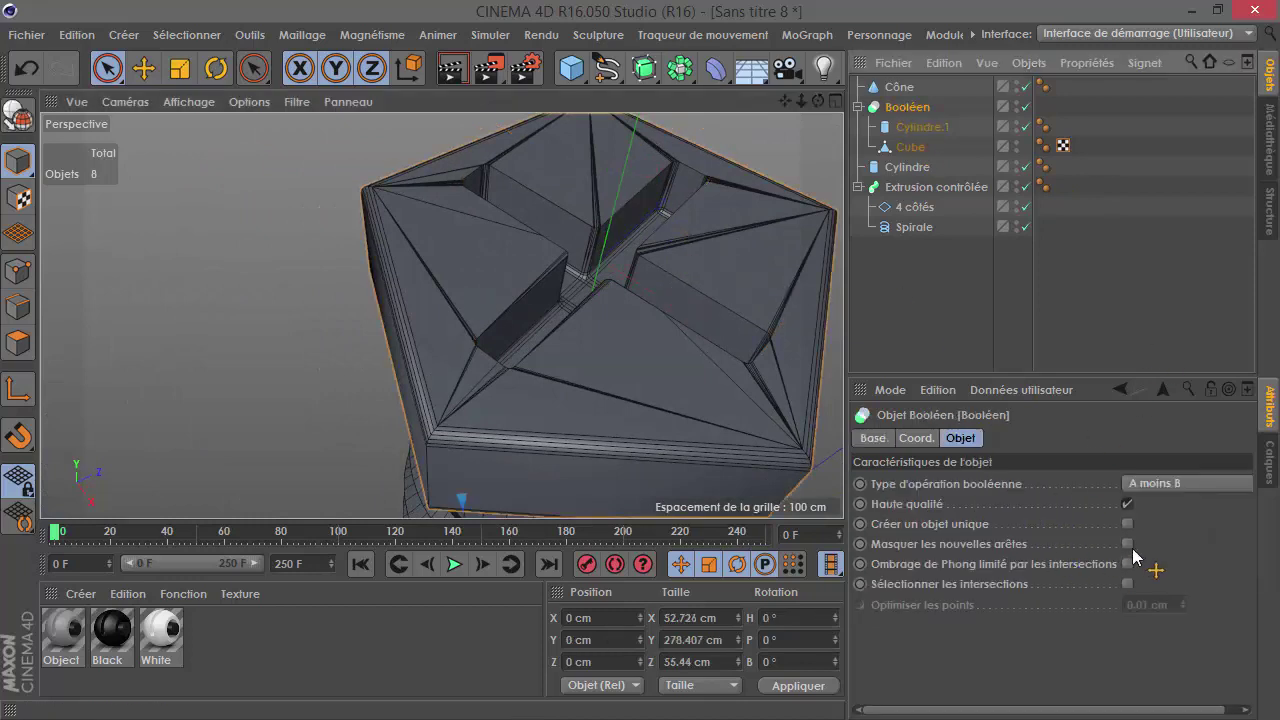
left_click(1128, 504)
left_click(1128, 504)
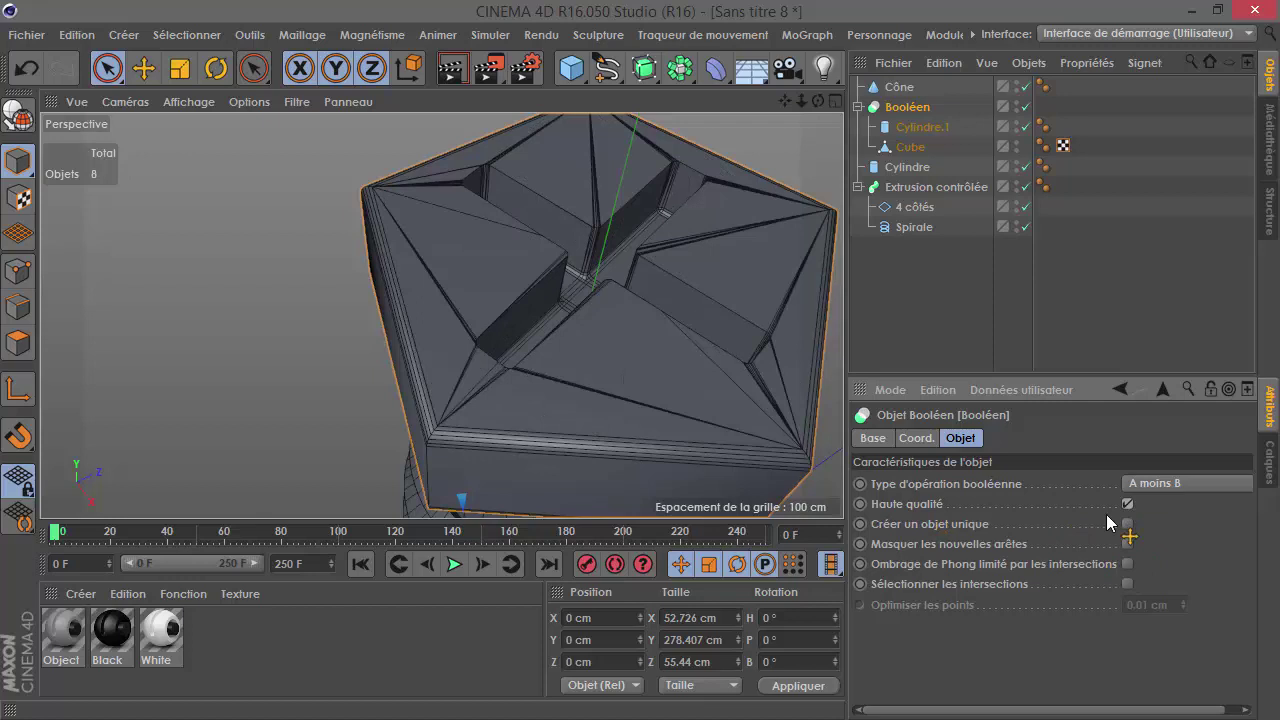
left_click(1128, 524)
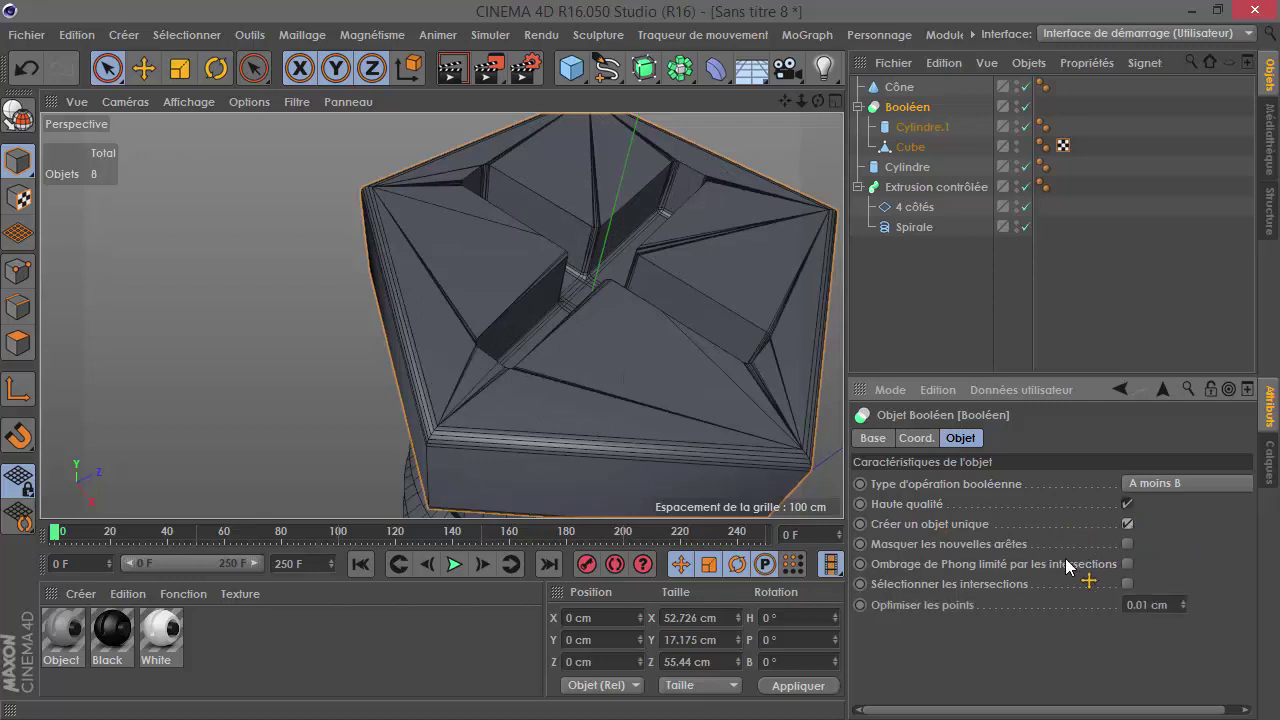
left_click(1127, 544)
scroll(700, 277, "up", 2)
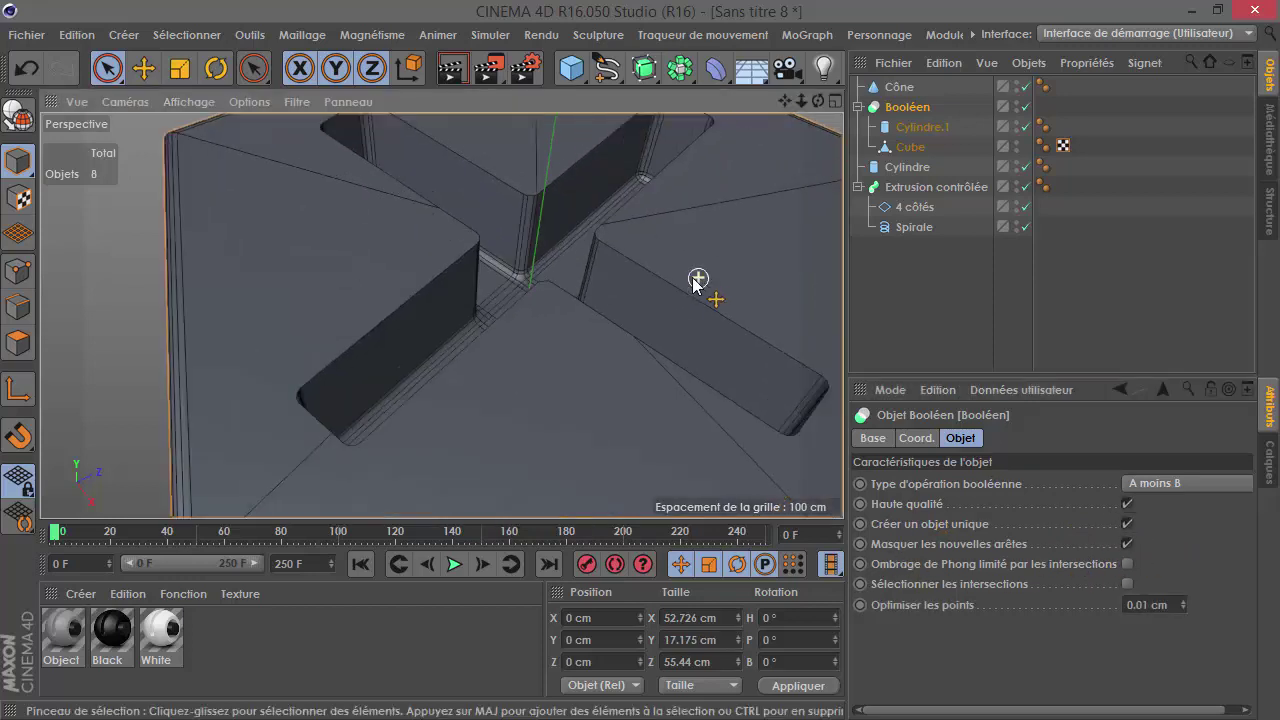
scroll(790, 349, "up", 2)
scroll(790, 313, "up", 1)
mouse_move(790, 313)
left_mouse_down("alt")
mouse_move(700, 346)
mouse_move(500, 329)
mouse_move(310, 380)
left_mouse_up("alt")
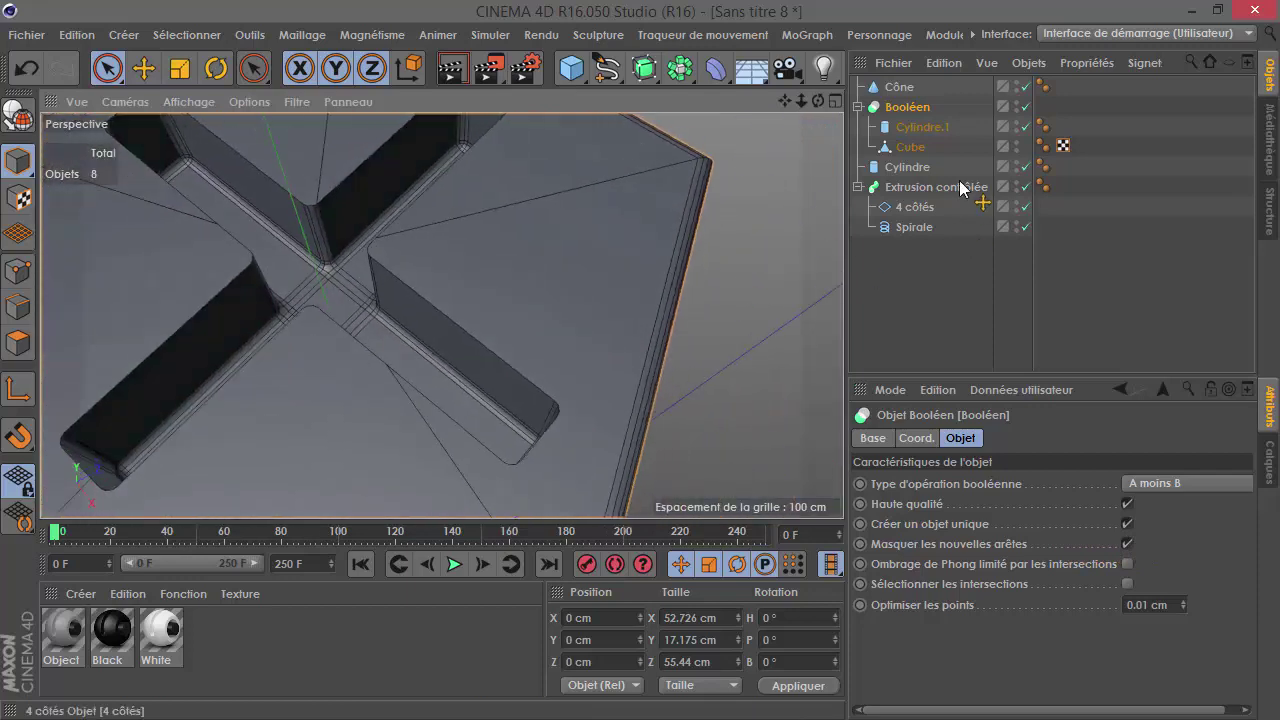
Step: Disable the Booléen and make Cylindre.1 an editable polygon object
left_click(1025, 107)
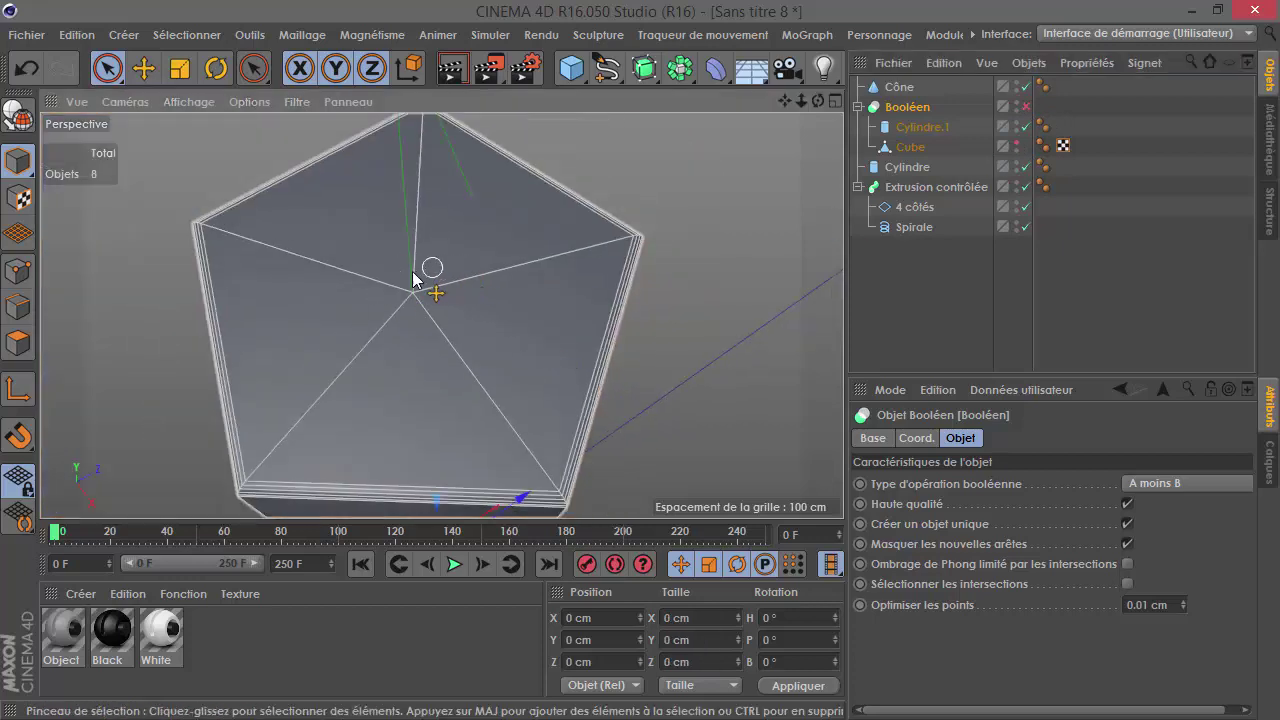
mouse_move(456, 287)
left_mouse_down("alt")
mouse_move(331, 251)
mouse_move(450, 300)
mouse_move(633, 288)
left_mouse_up("alt")
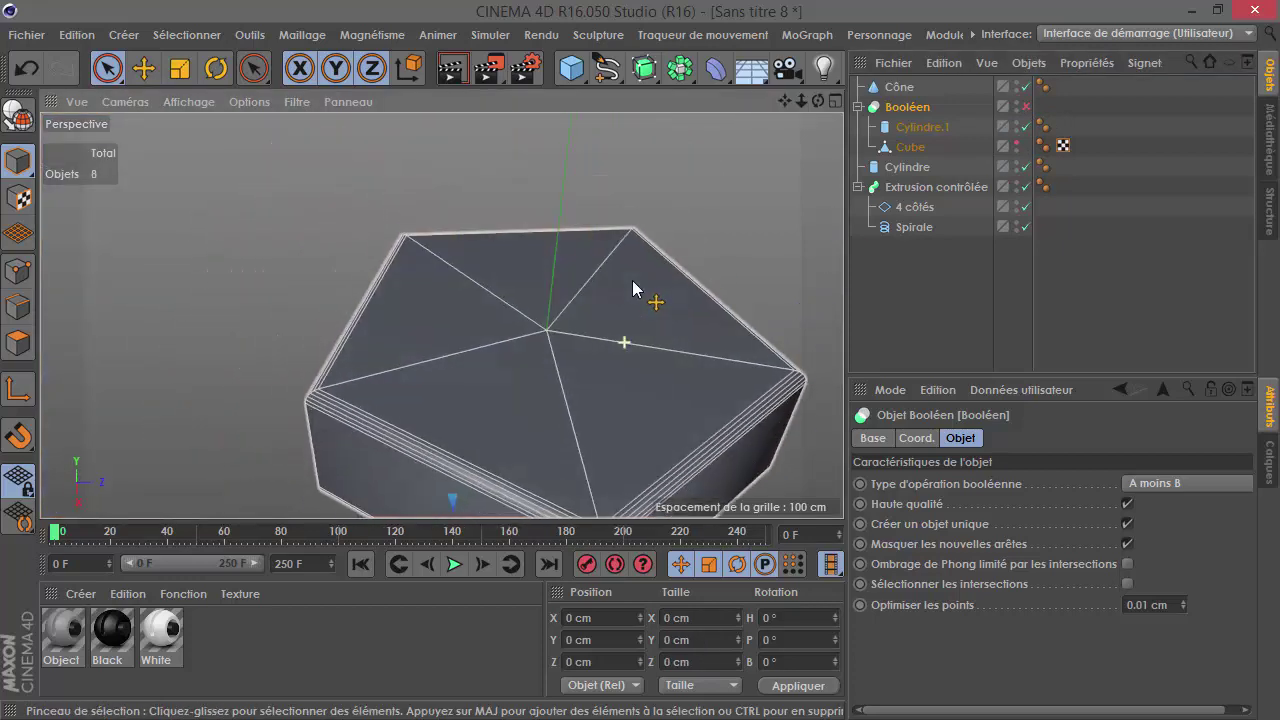
left_click(912, 128)
left_click(18, 115)
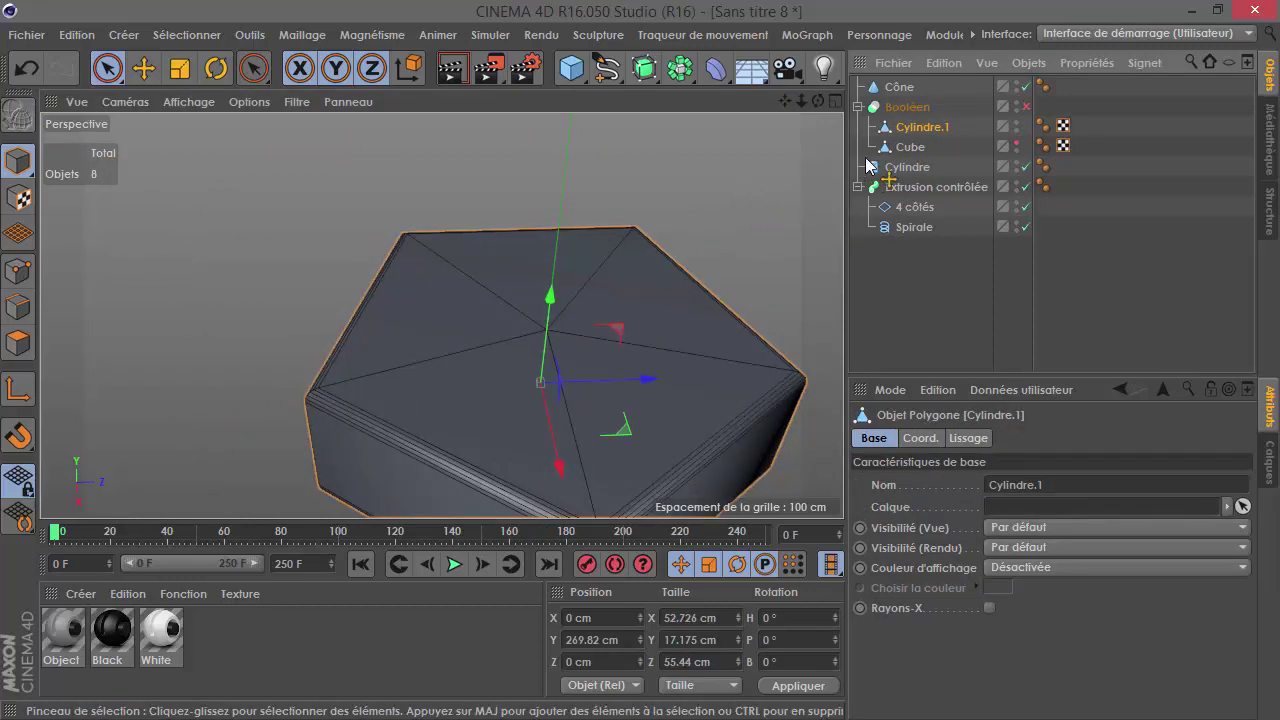
Step: In Polygon mode, select the five top-cap triangles of Cylindre.1
left_click(18, 343)
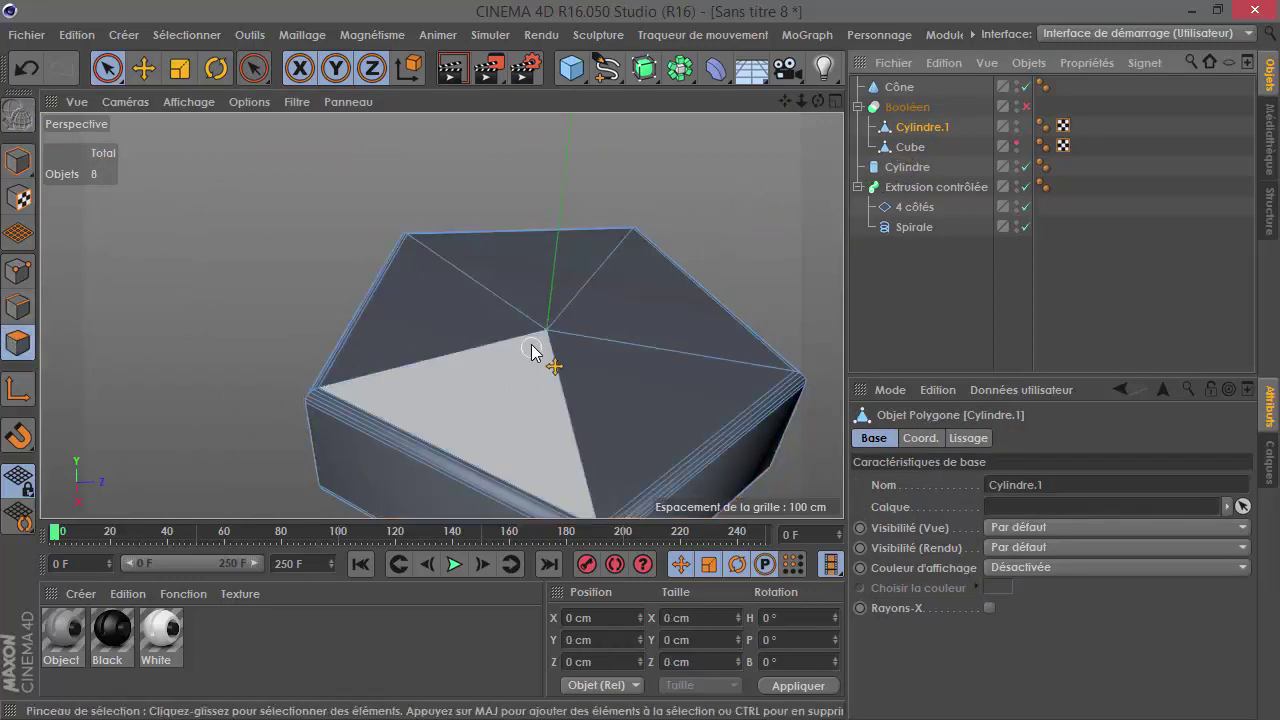
left_click_drag(540, 310, 590, 205)
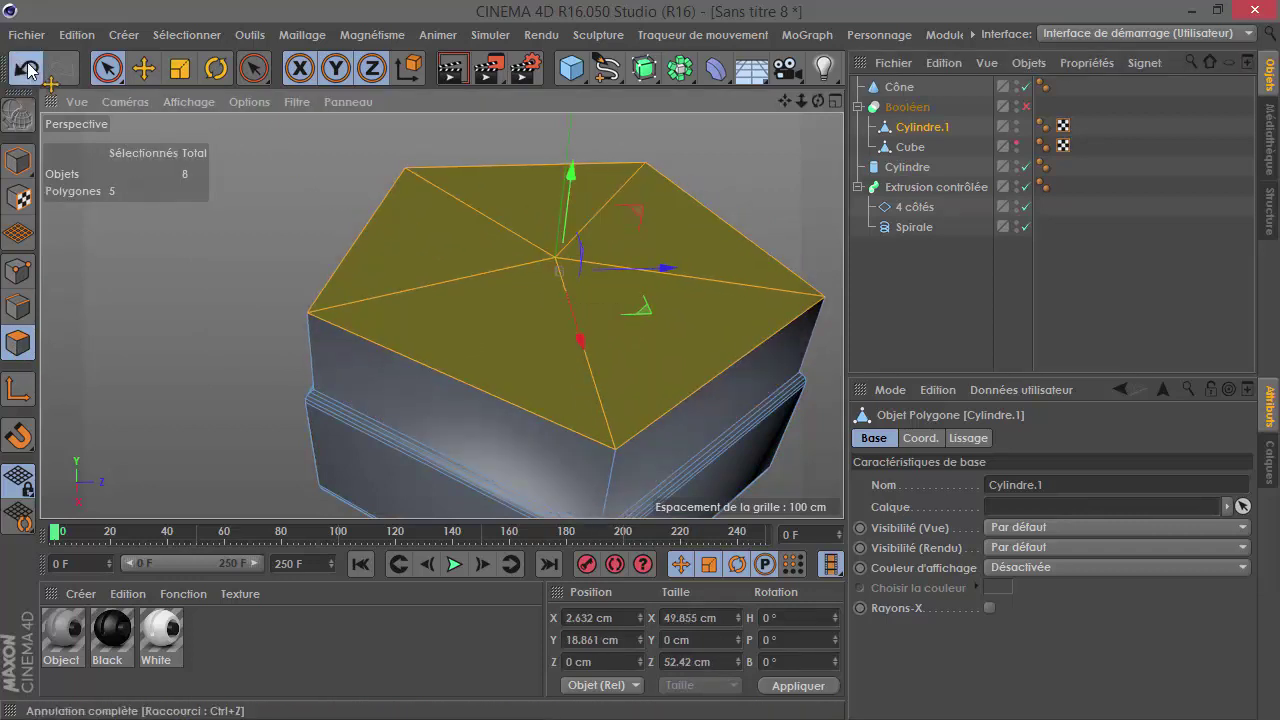
left_click(28, 70)
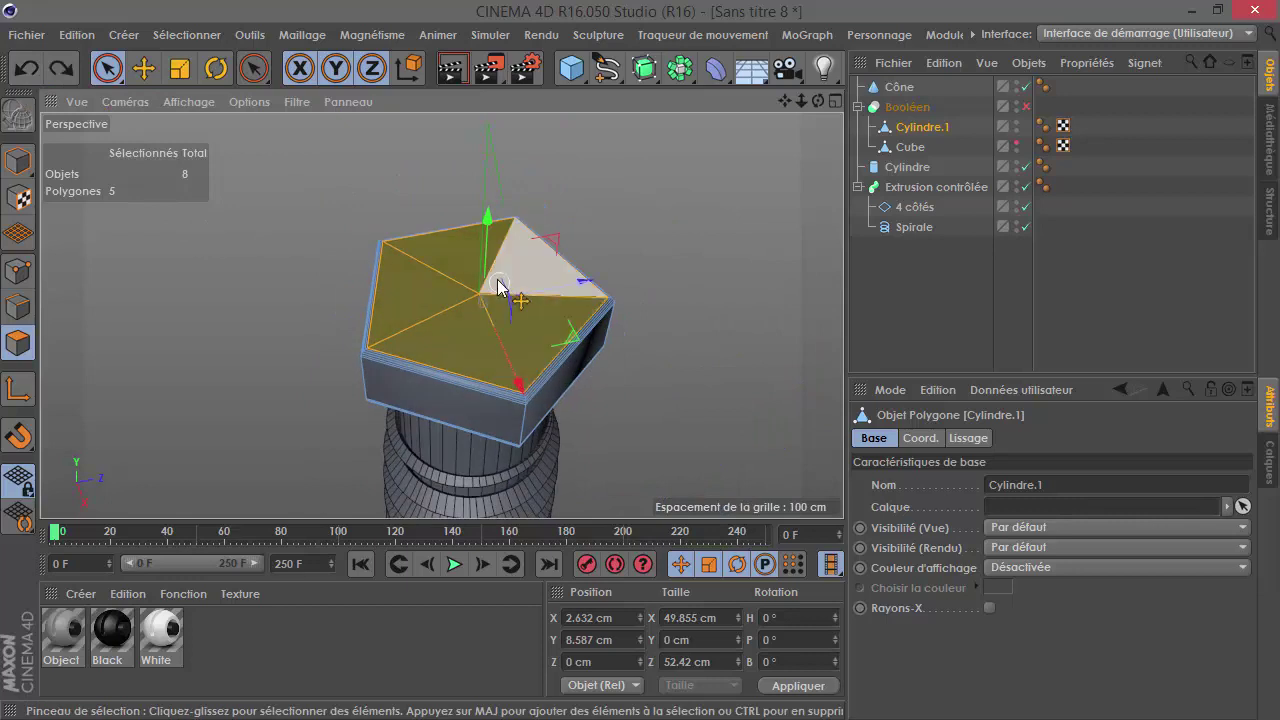
scroll(437, 360, "up", 5)
mouse_move(506, 371)
left_mouse_down("alt")
mouse_move(371, 265)
mouse_move(543, 337)
mouse_move(626, 318)
left_mouse_up("alt")
right_click(606, 310)
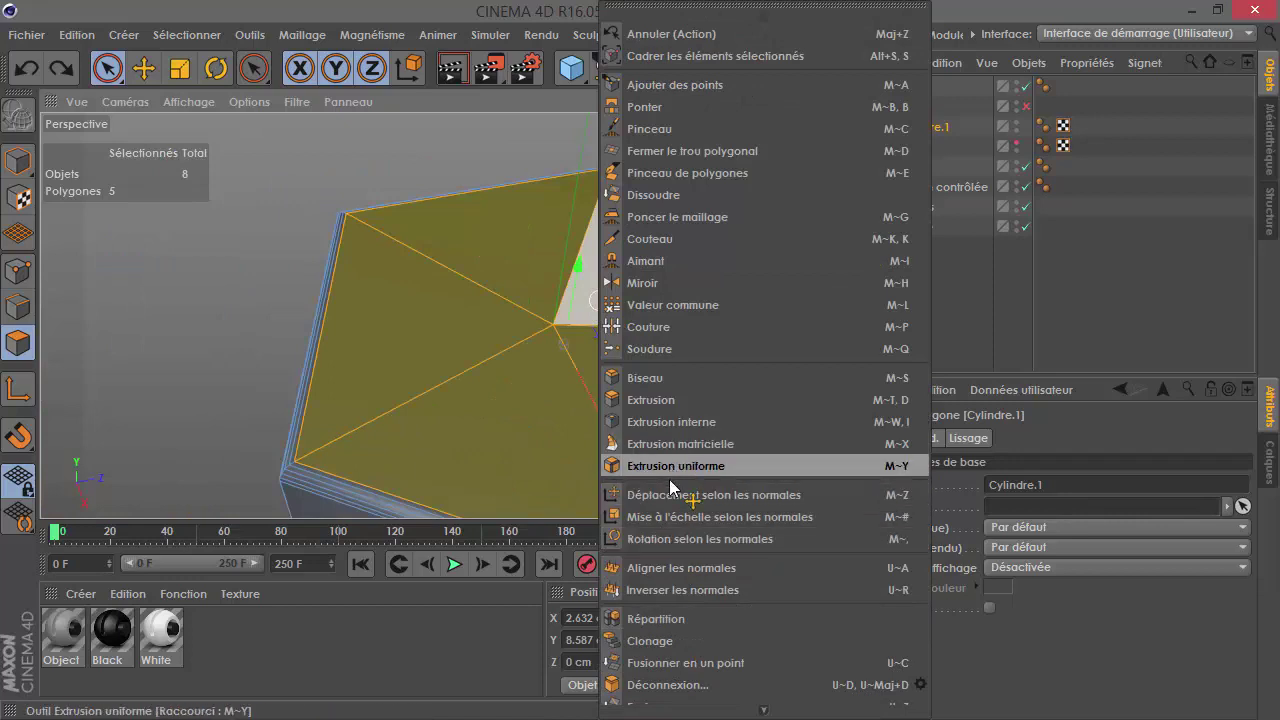
mouse_move(763, 710)
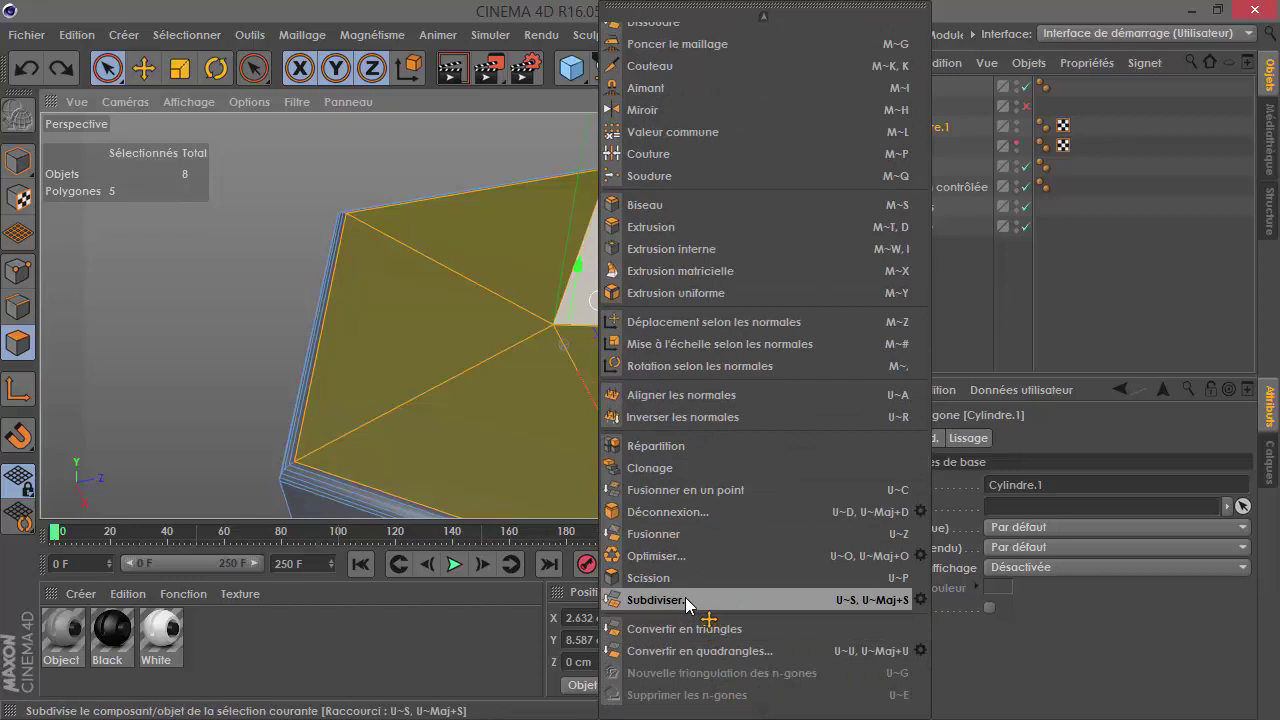
Step: Dissolve the five selected top triangles into a single n-gon face
left_click(690, 534)
left_click(980, 306)
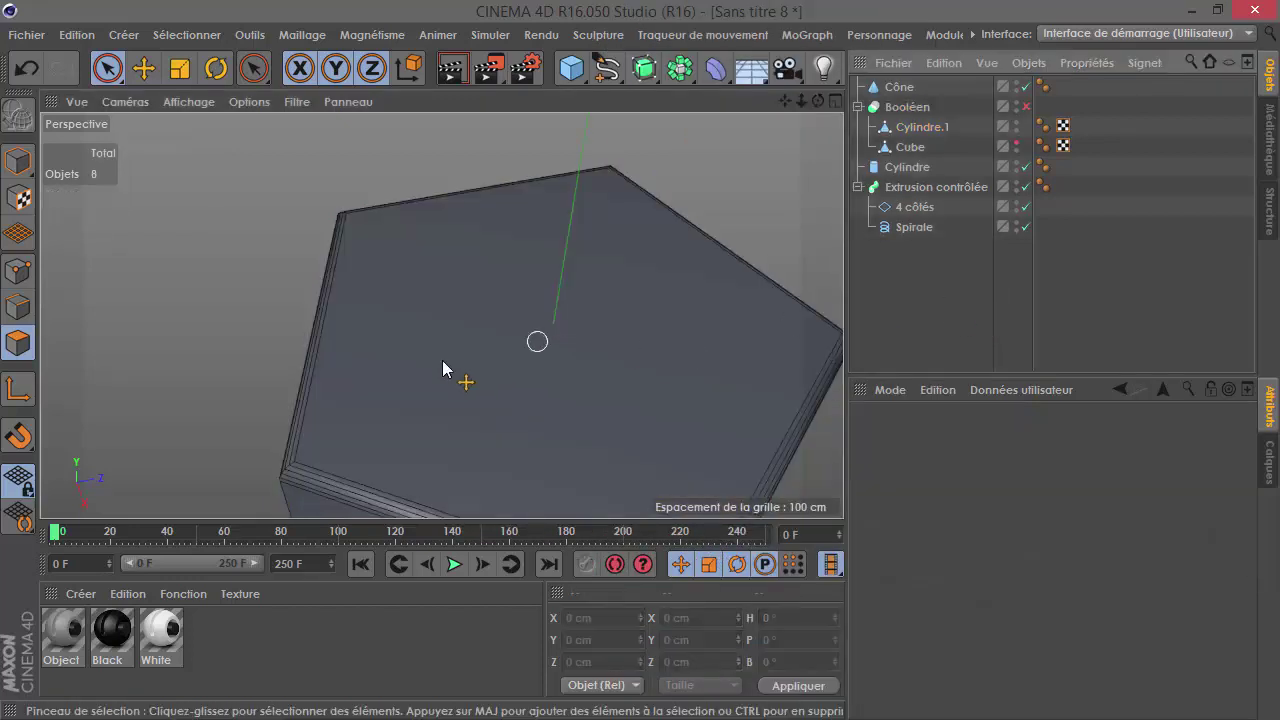
scroll(442, 368, "down", 3)
left_click(920, 127)
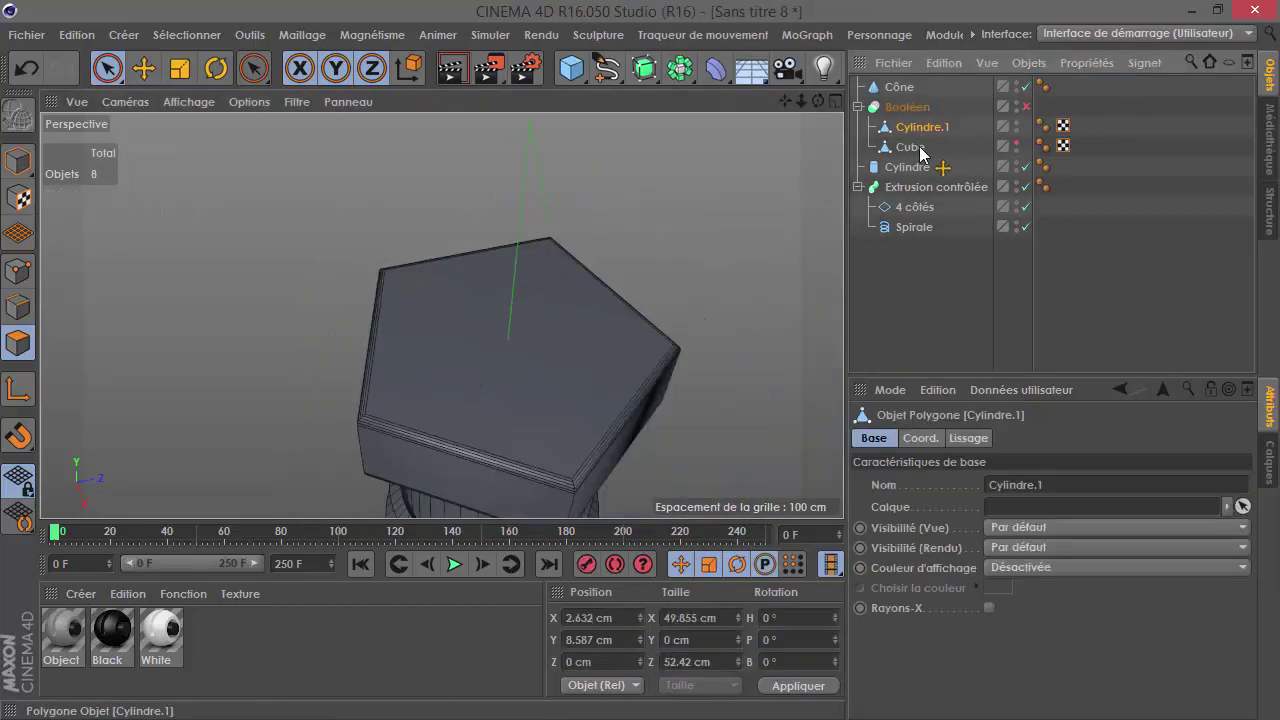
Step: Re-enable the Booléen and orbit to check the clean cross recess
left_click(1026, 106)
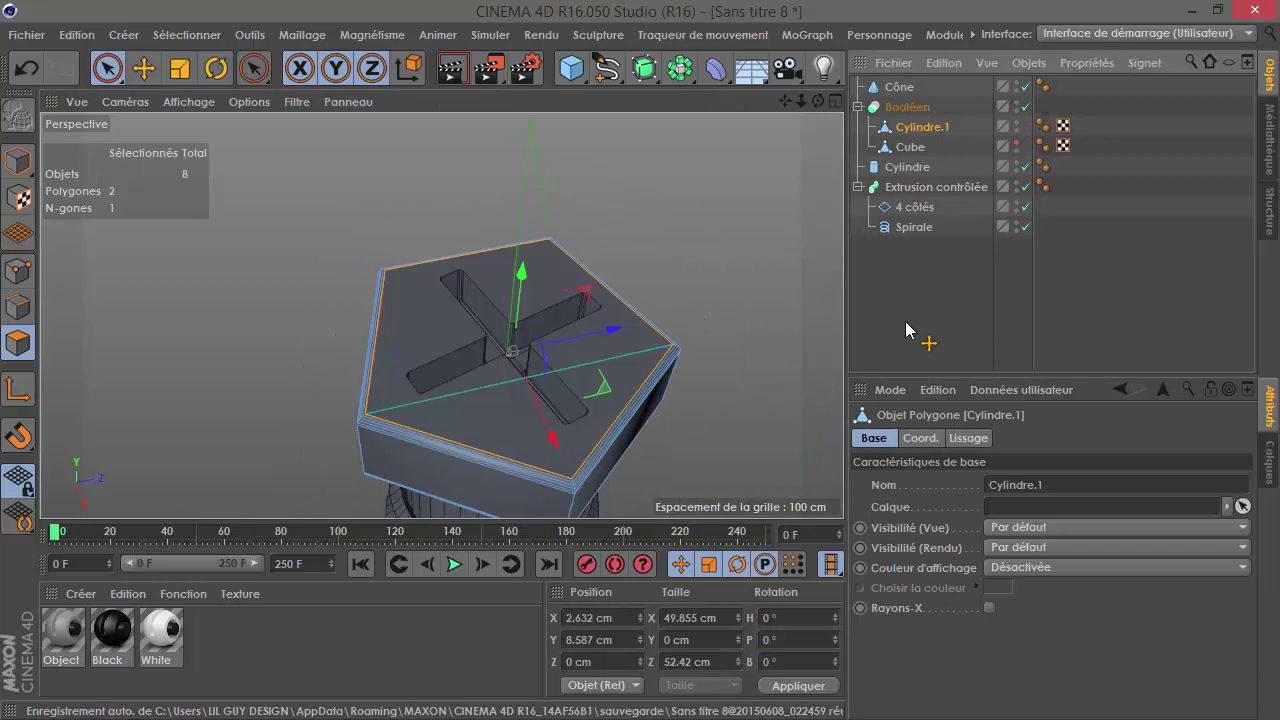
left_click(912, 110)
scroll(477, 369, "up", 2)
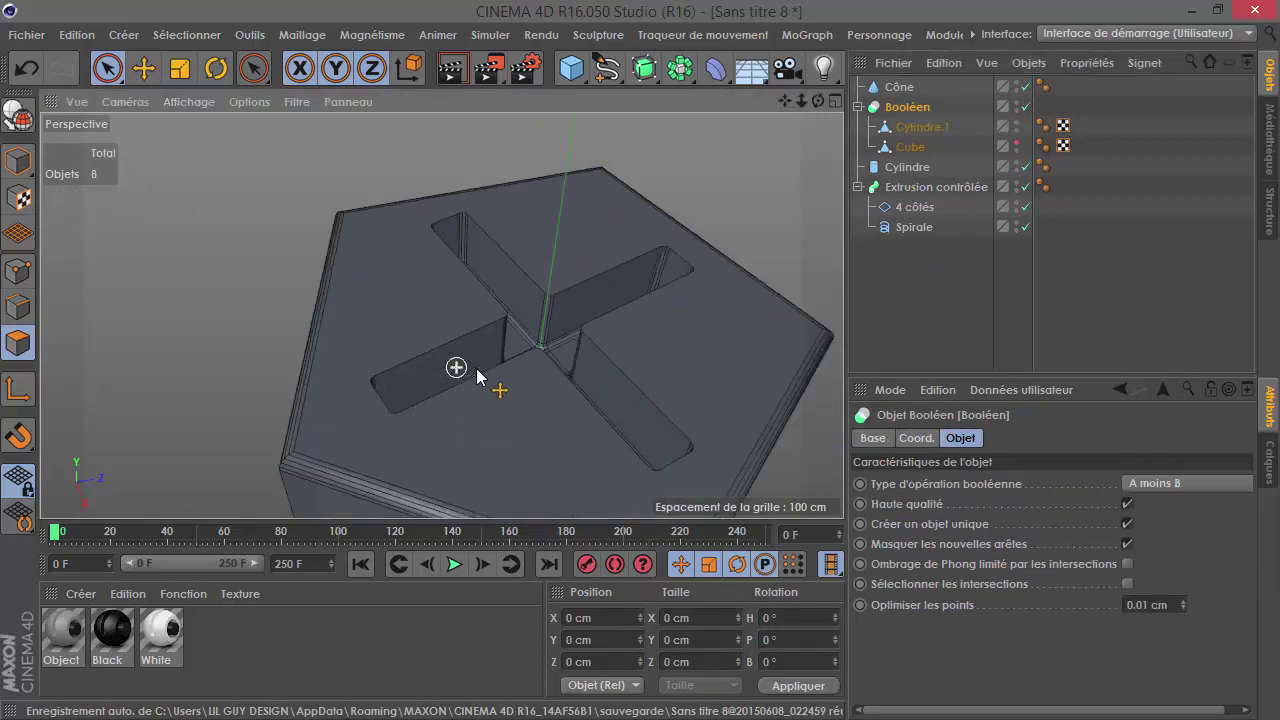
mouse_move(488, 432)
left_mouse_down("alt")
mouse_move(494, 443)
mouse_move(609, 323)
mouse_move(727, 295)
mouse_move(652, 281)
mouse_move(622, 320)
mouse_move(636, 313)
left_mouse_up("alt")
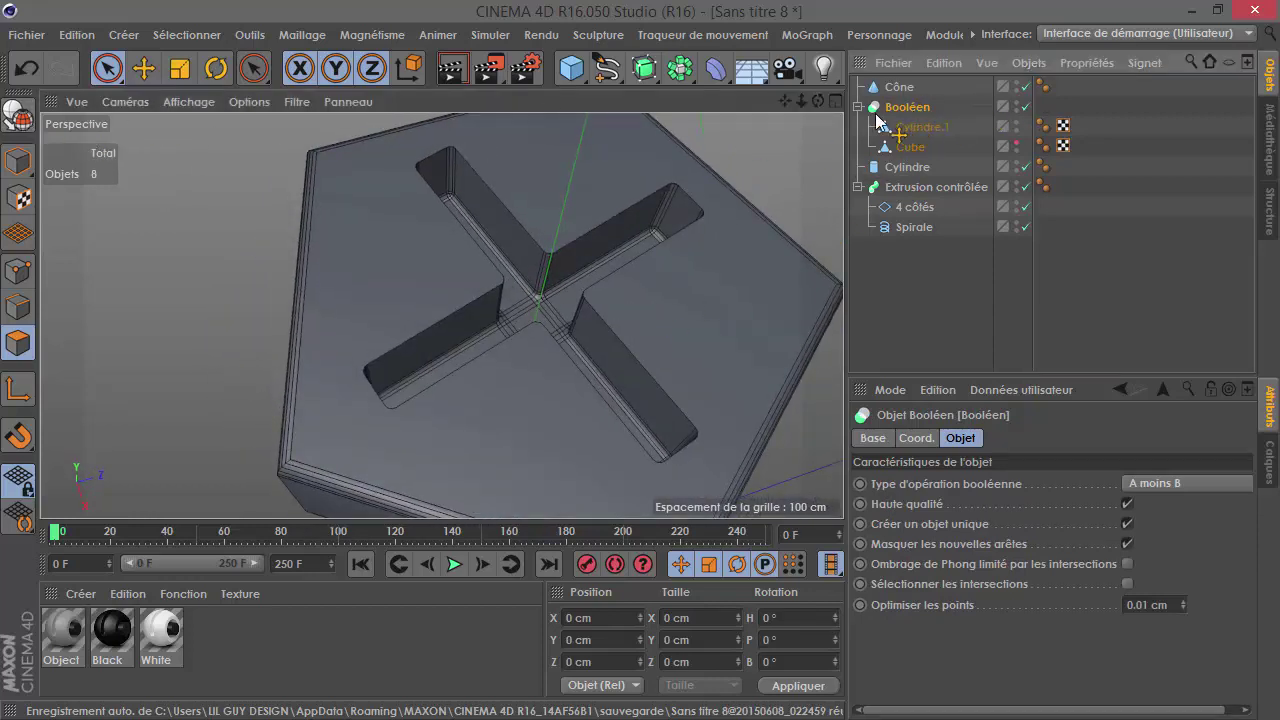
Step: Collapse the Booléen into the polygon object Cylindre.1-Cube and delete the empty null
left_click(20, 116)
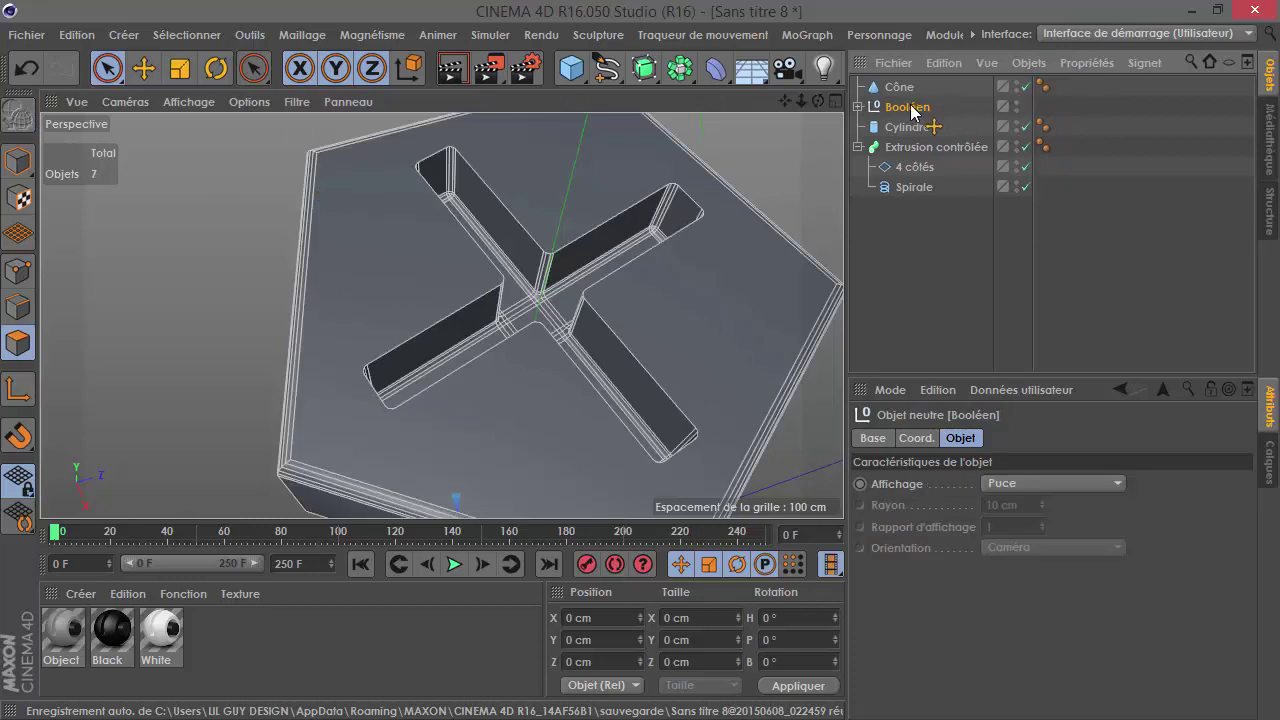
left_click(857, 106)
left_click(912, 128)
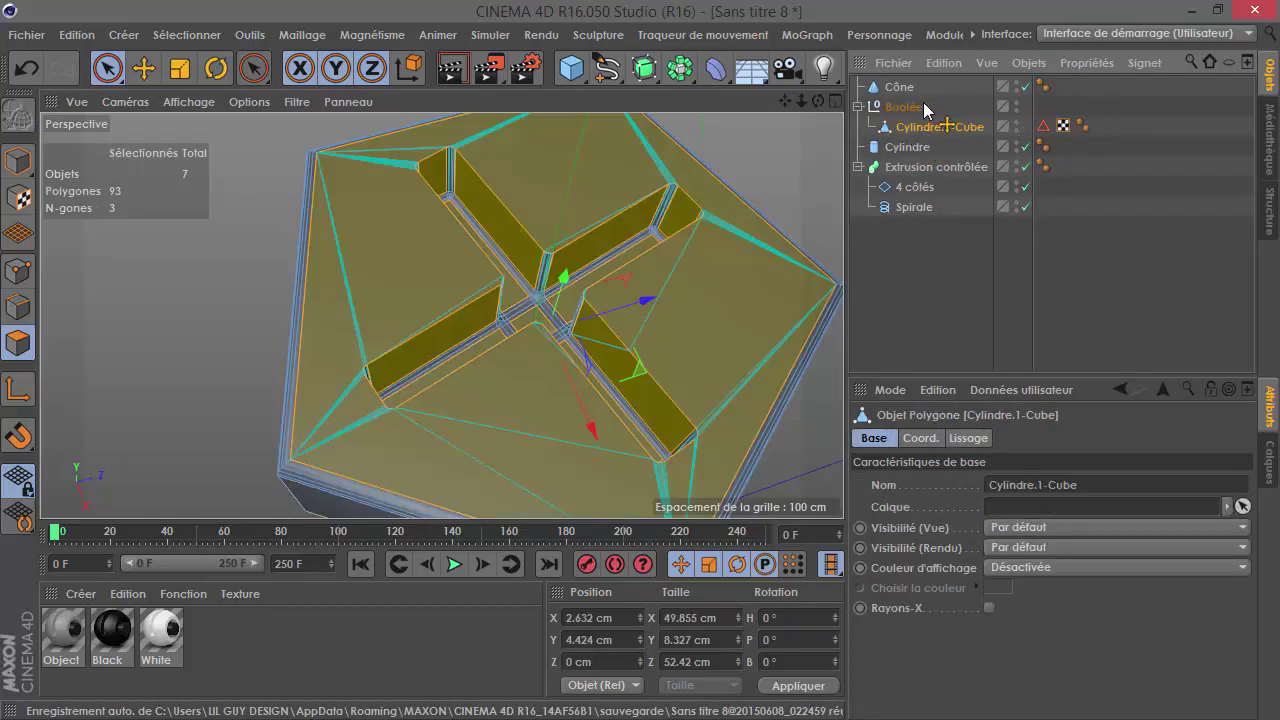
left_click(911, 127)
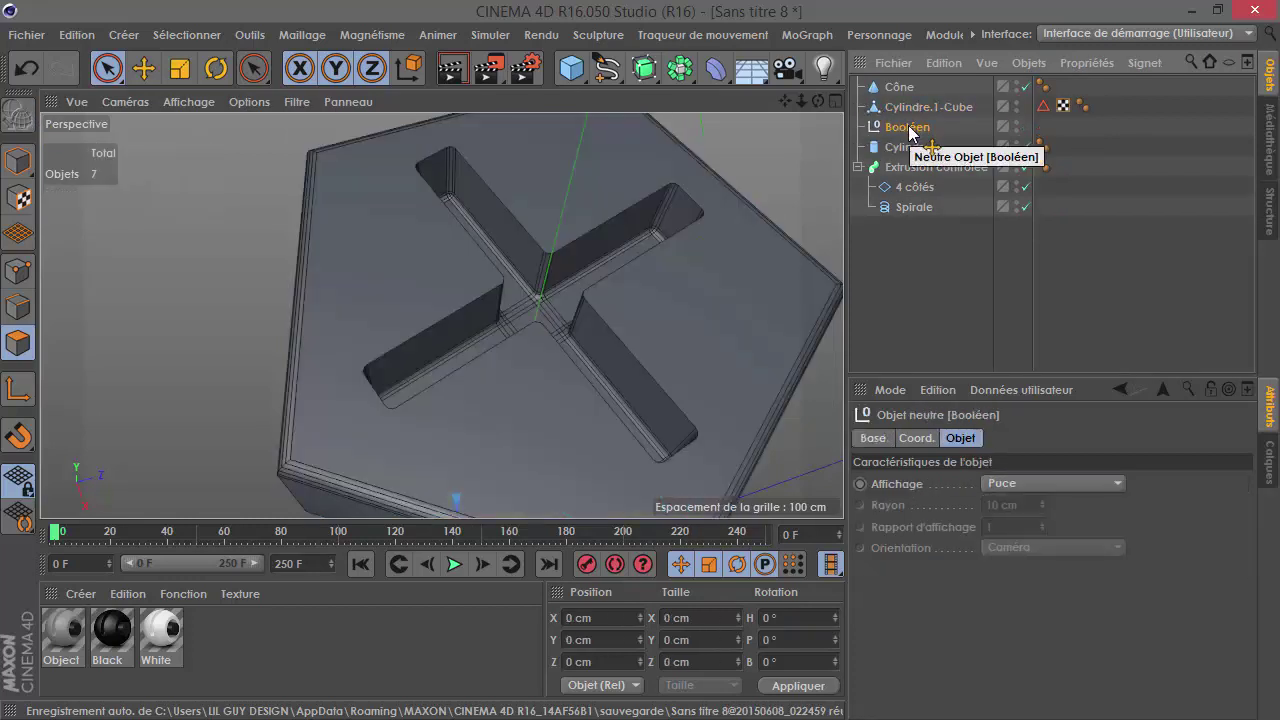
key("Delete")
Step: Select all of Cylindre.1-Cube's geometry and switch to Edge mode
left_click(708, 294)
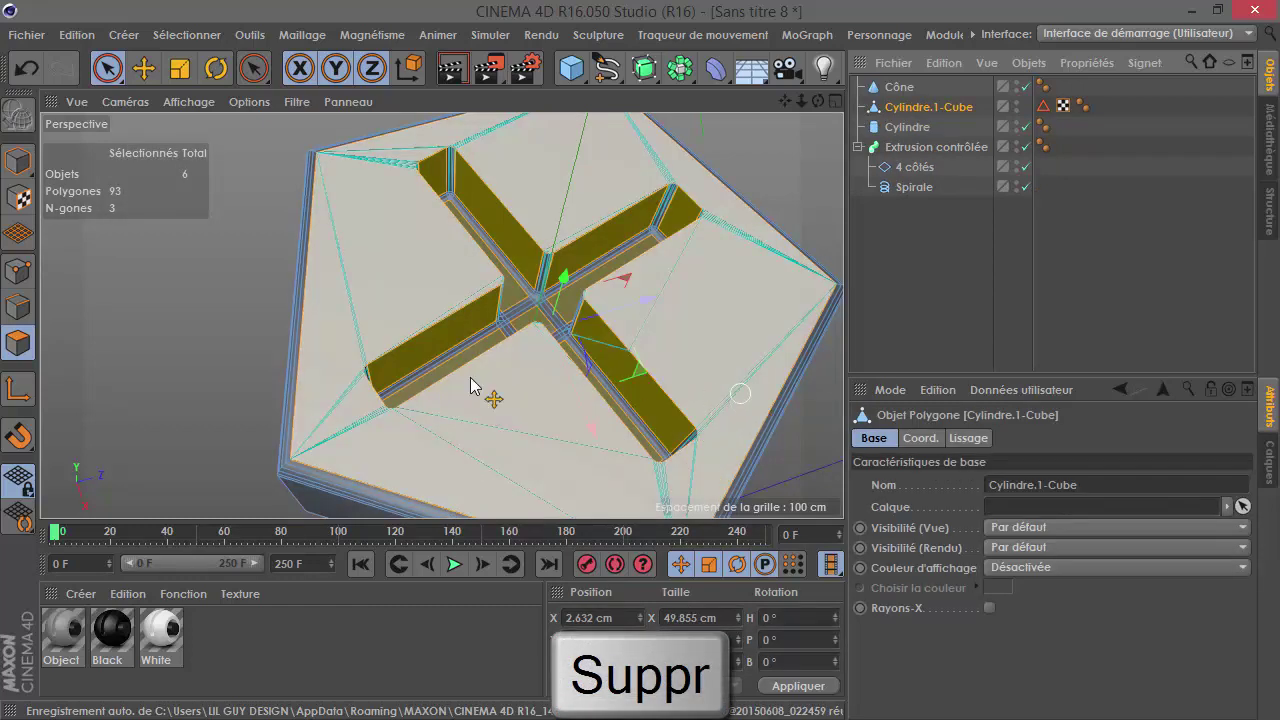
key("ctrl+a")
left_click(18, 310)
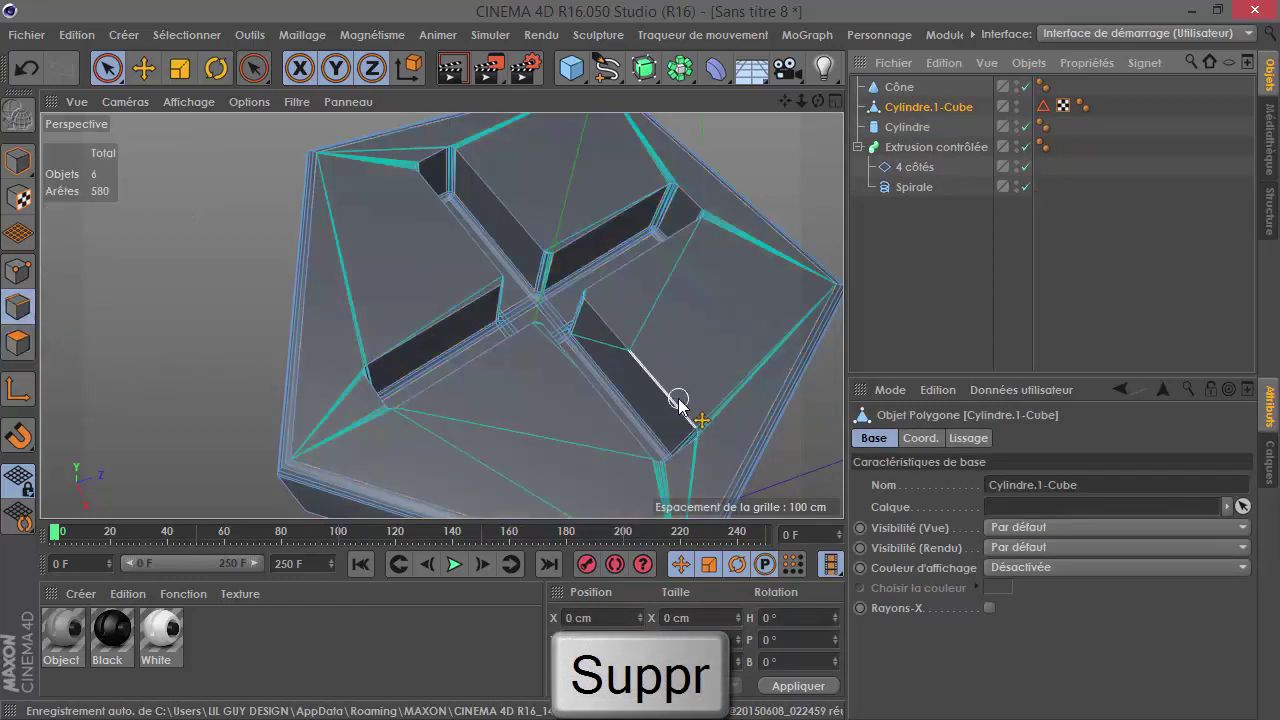
Step: Loop-select the edges around the cross recess rim with U~L
key("u")
key("l")
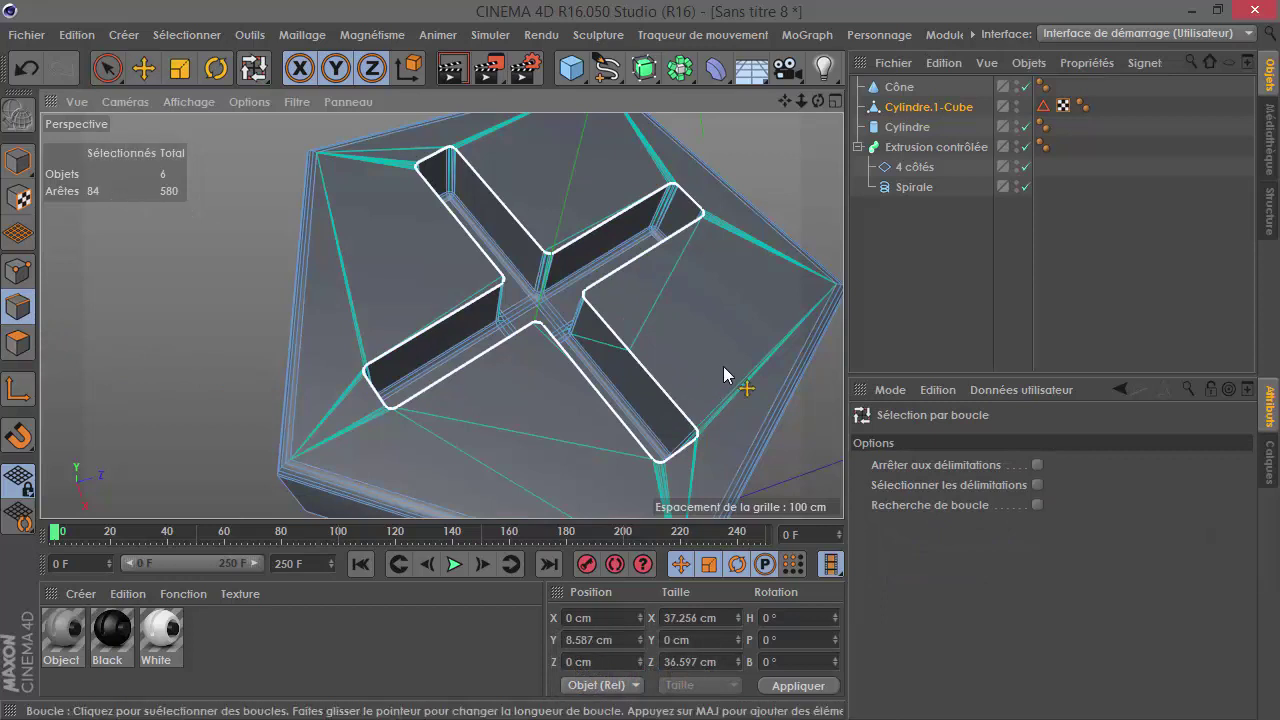
scroll(665, 280, "up", 5)
Step: Start the Bevel tool on the selected edge loops and review its settings
right_click(660, 420)
left_click(682, 538)
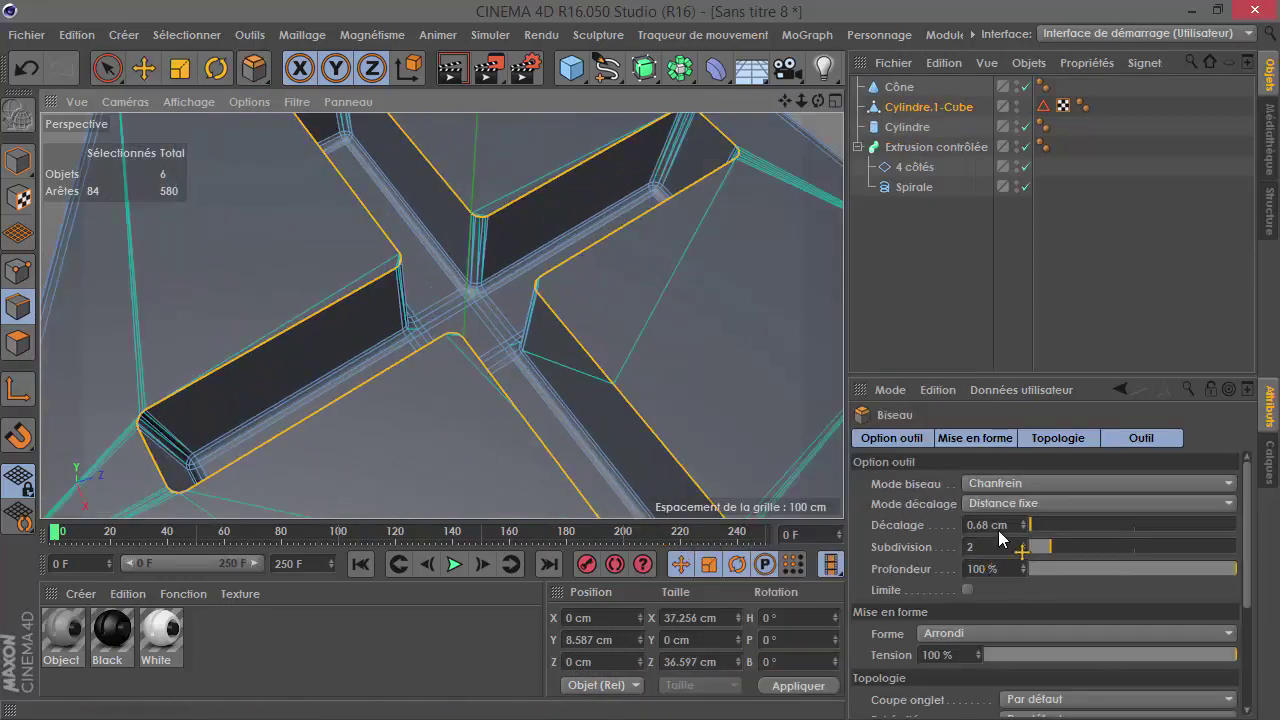
scroll(1016, 585, "down", 1)
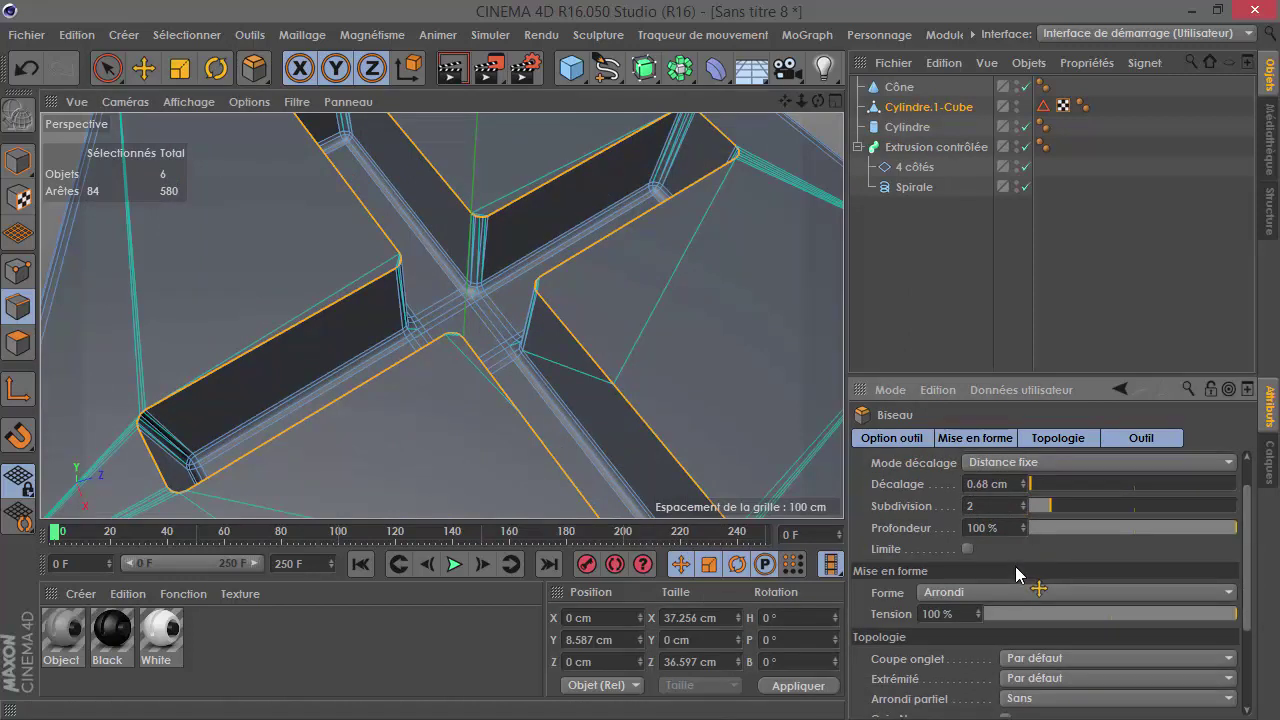
left_click(1053, 443)
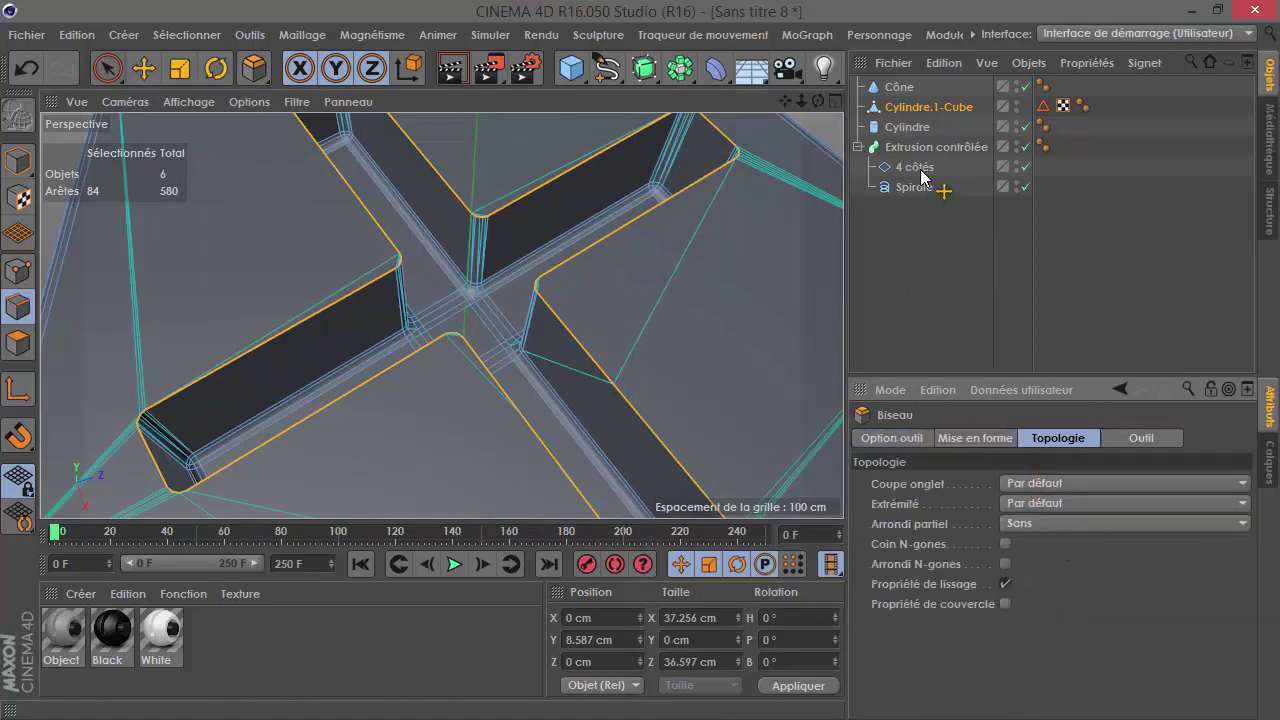
left_click(928, 107)
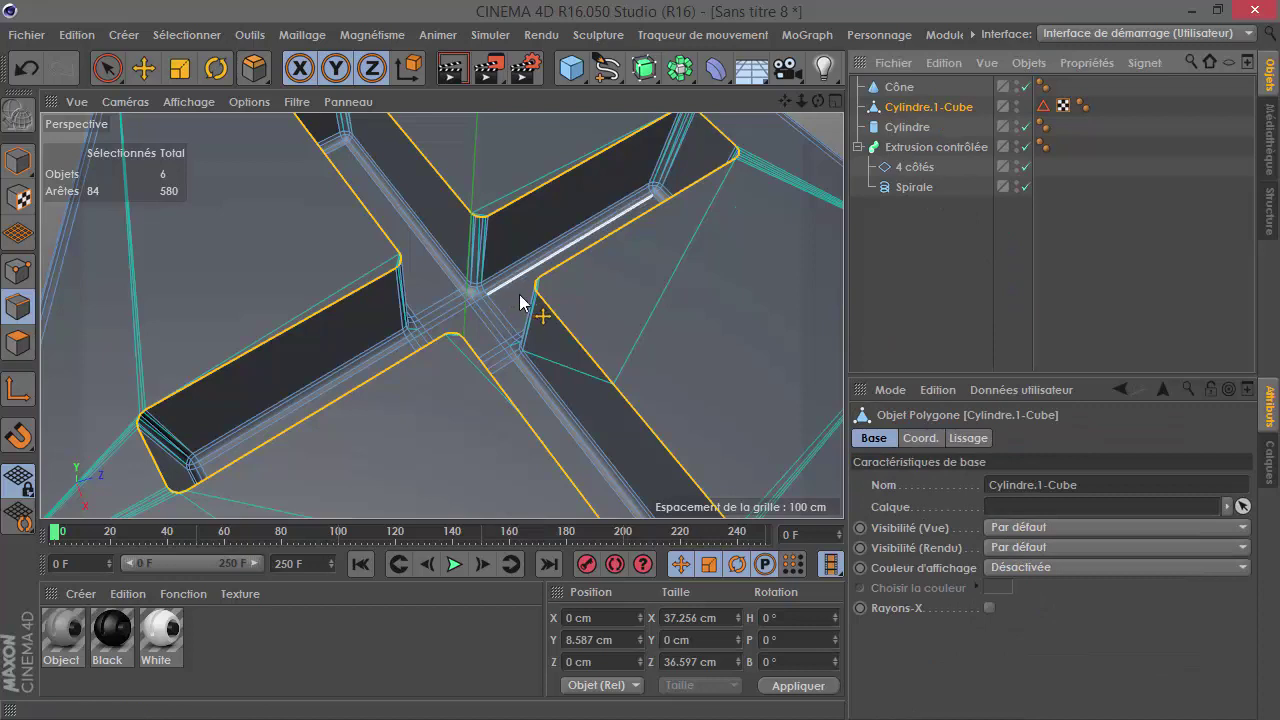
left_click(254, 76)
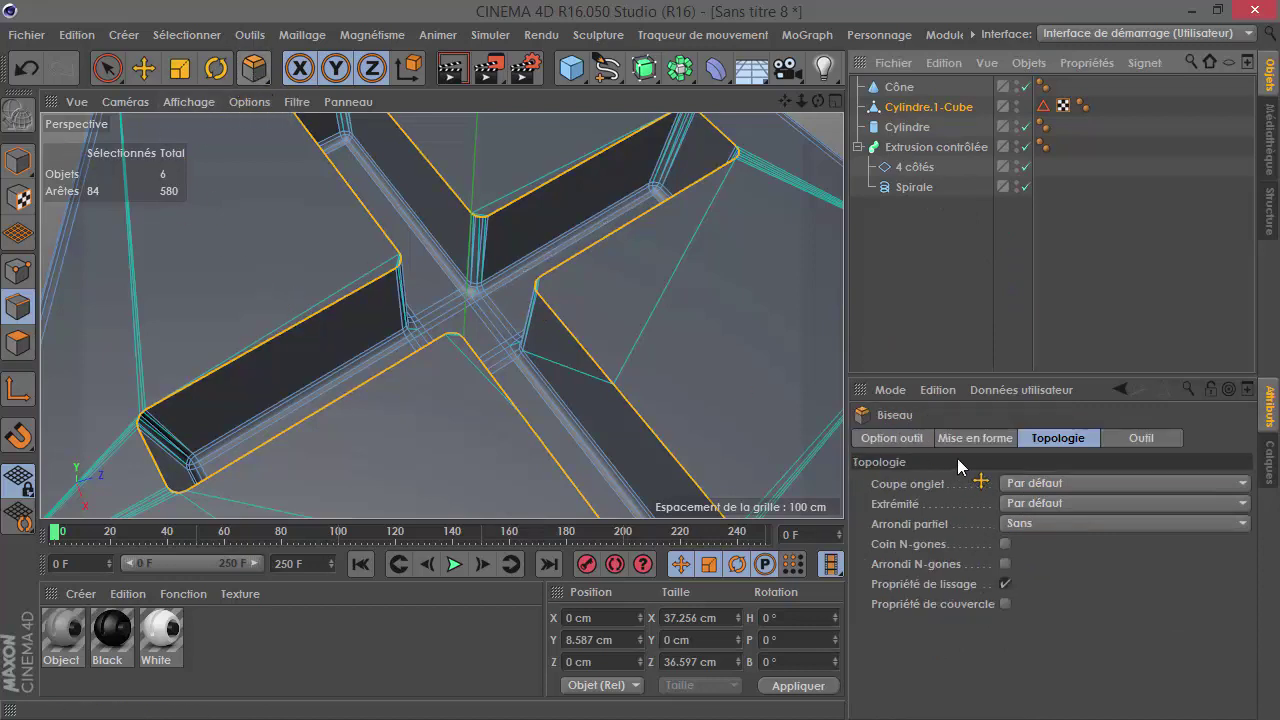
Step: Apply a 0.68 cm, 2-subdivision bevel with Realtime Update turned off
left_click(973, 439)
left_click(1160, 440)
left_click(1090, 442)
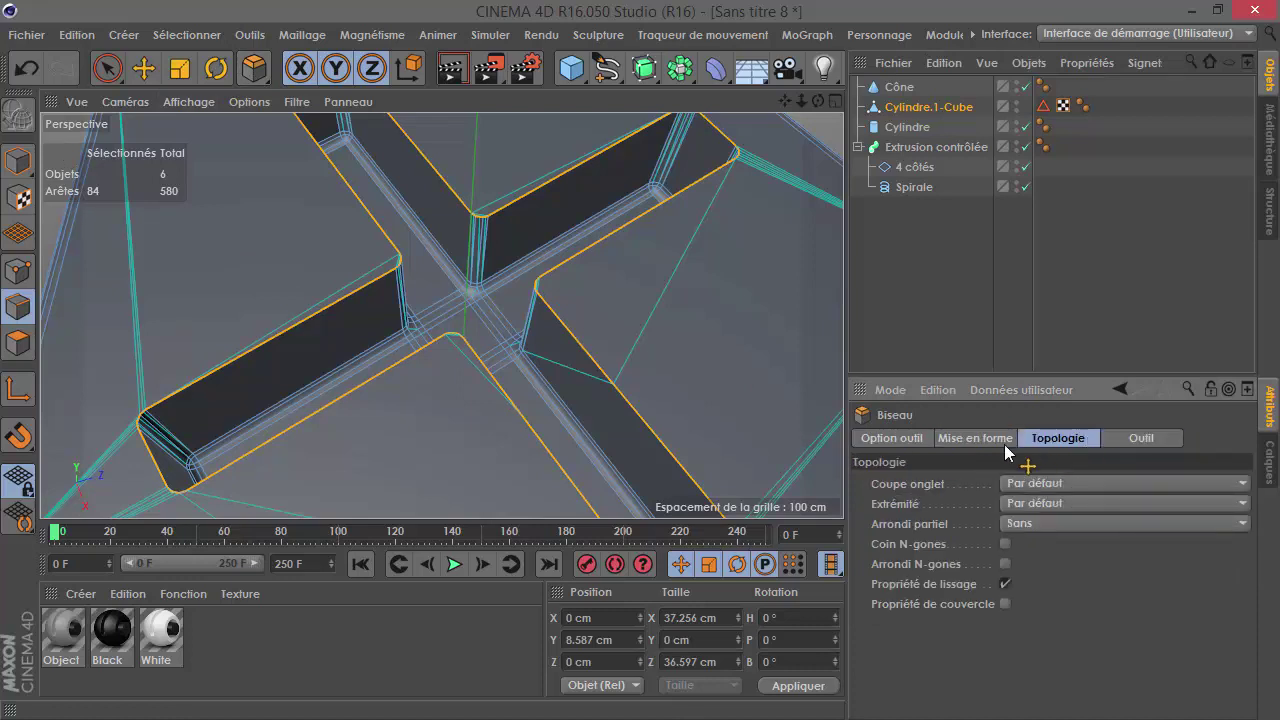
left_click(900, 440)
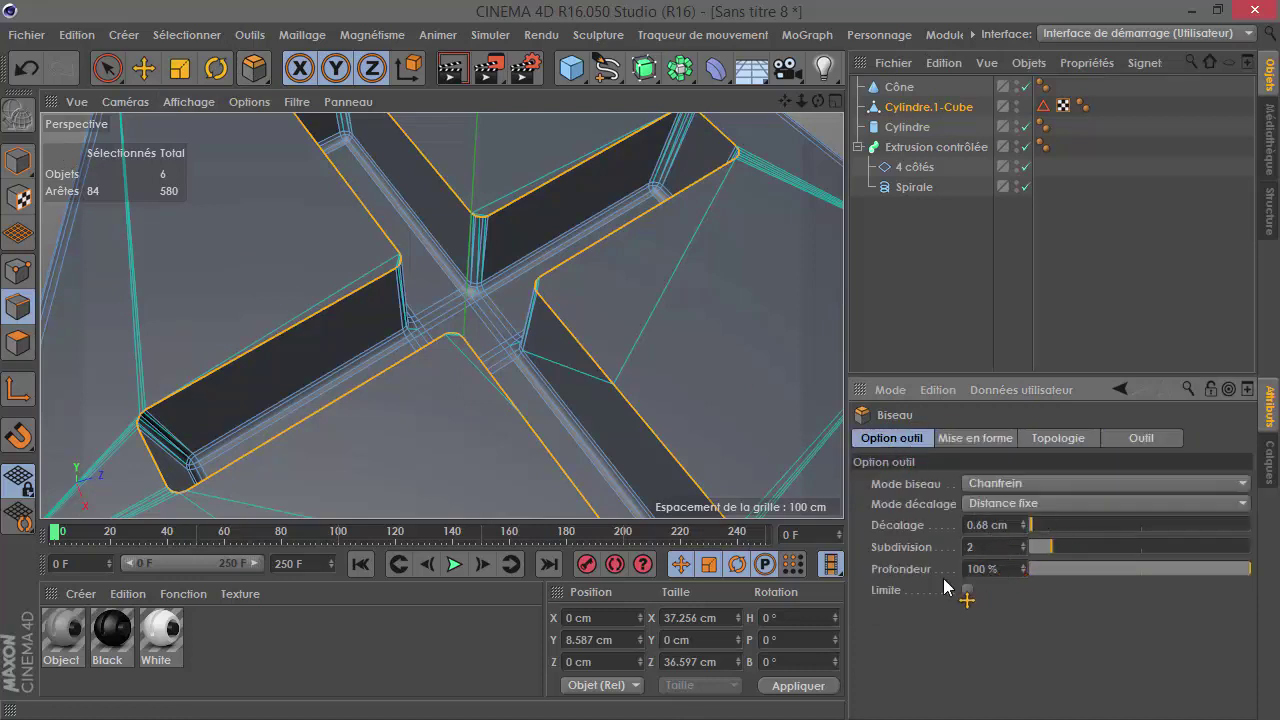
left_click(993, 440)
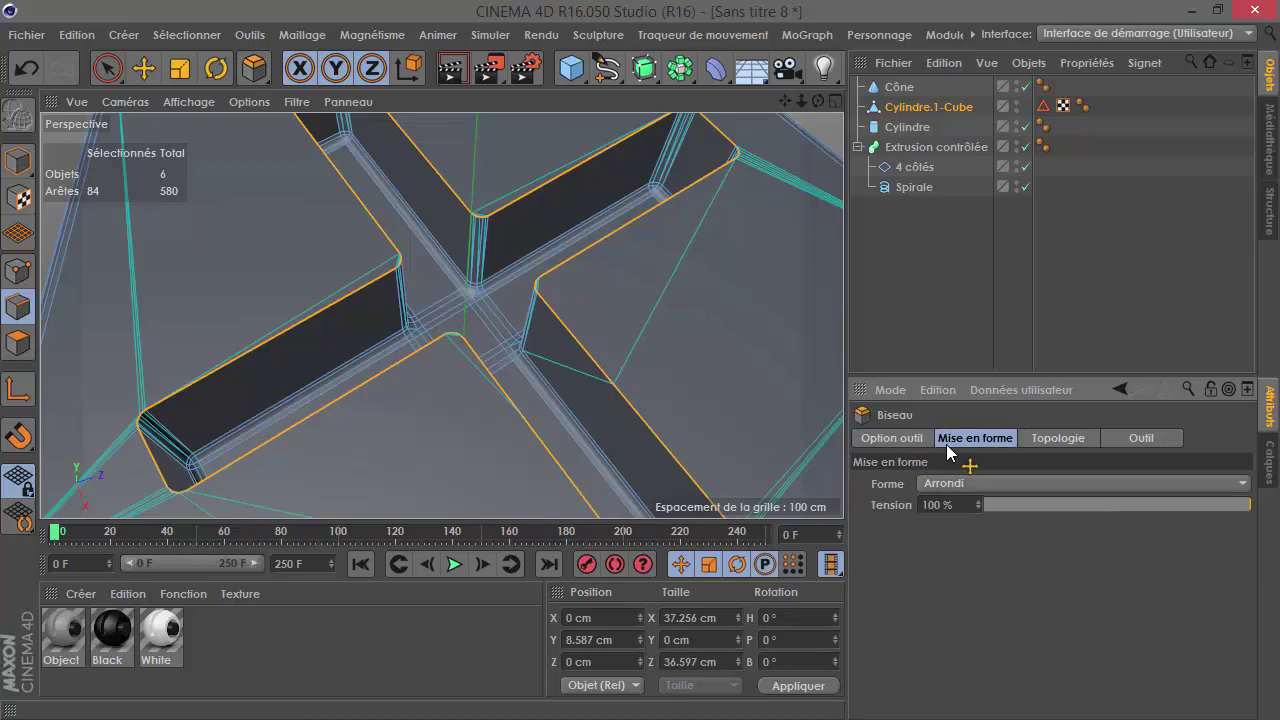
left_click(1058, 440)
left_click(1148, 440)
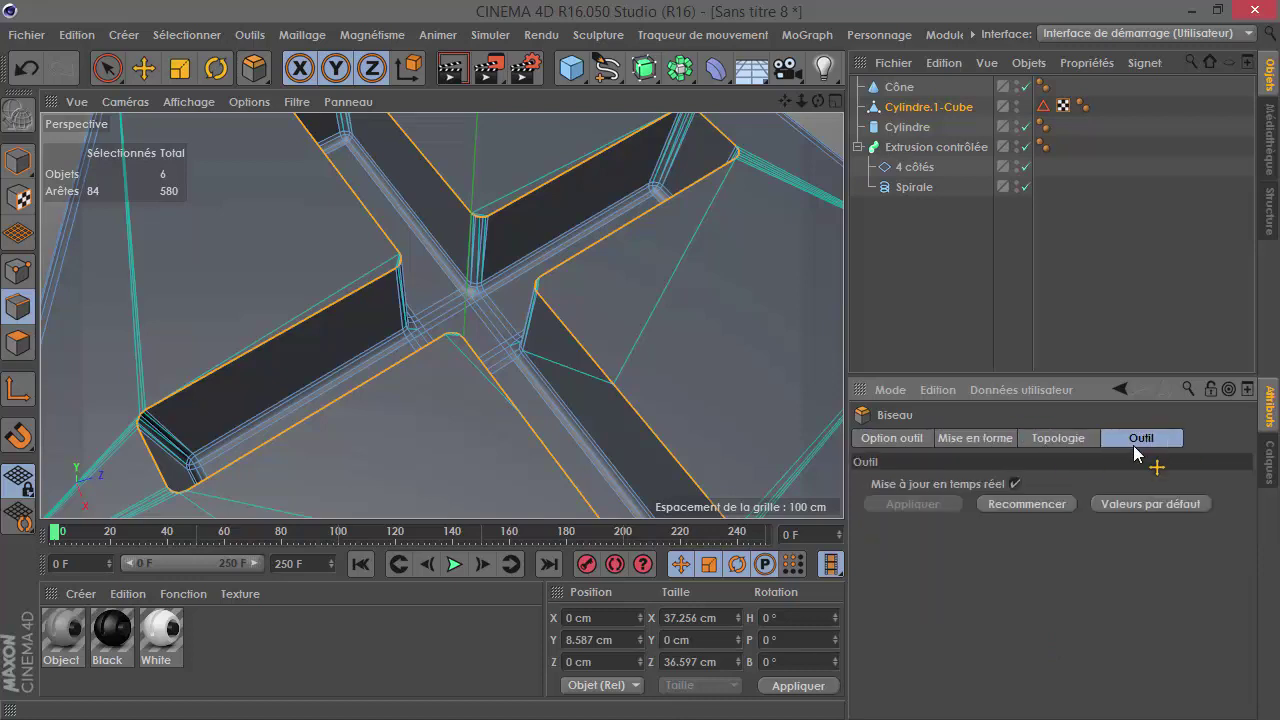
left_click(893, 440)
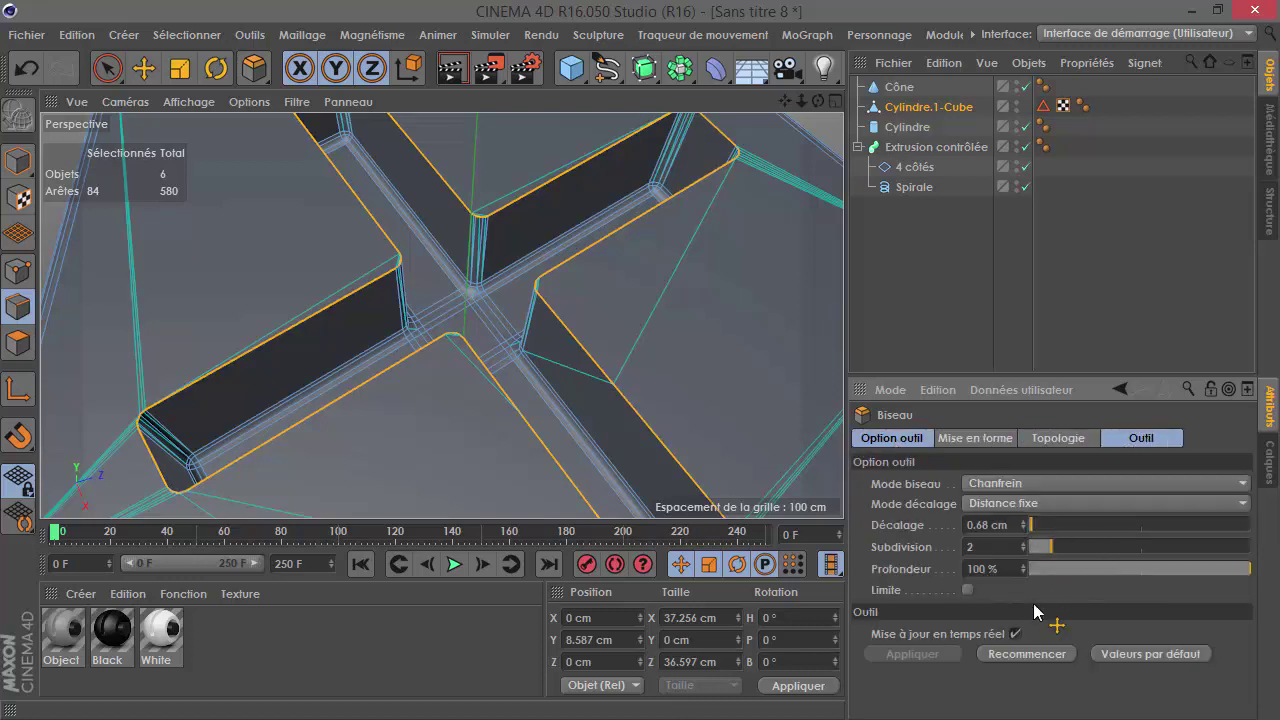
left_click(1015, 634)
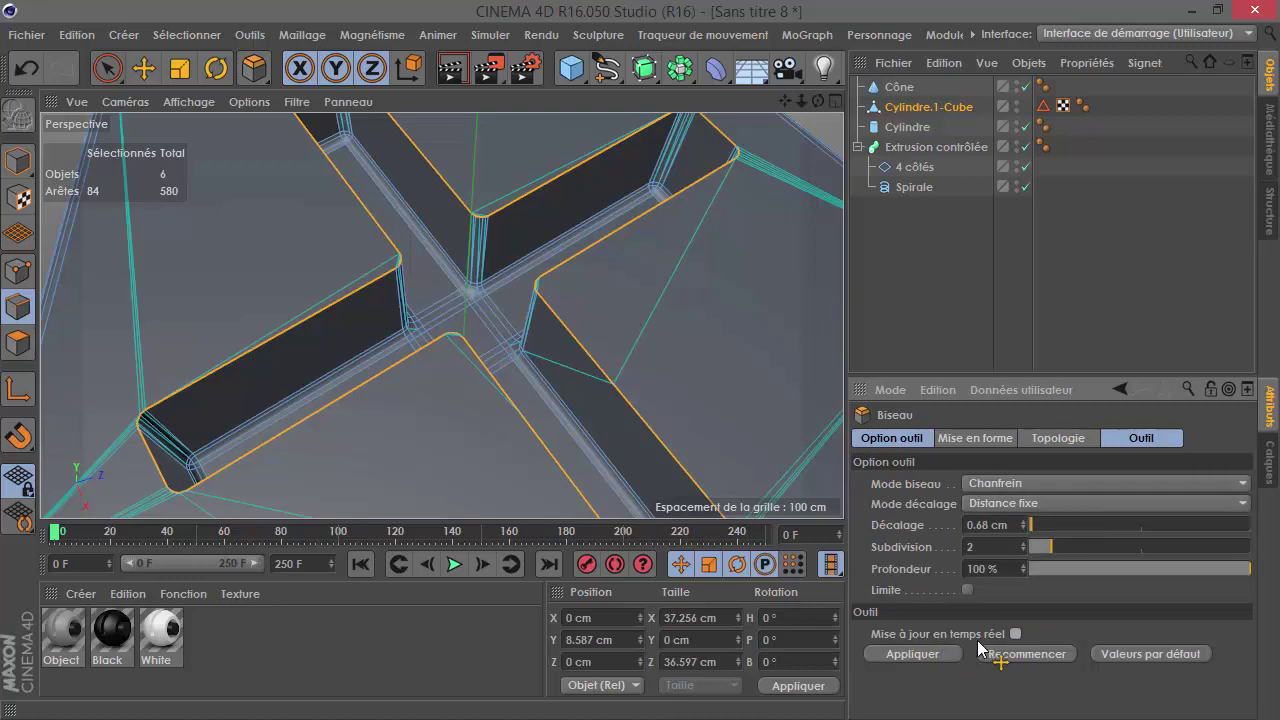
left_click(926, 656)
Step: Switch the viewport to plain shading and orbit to inspect the bevelled cross recess
scroll(540, 341, "up", 2)
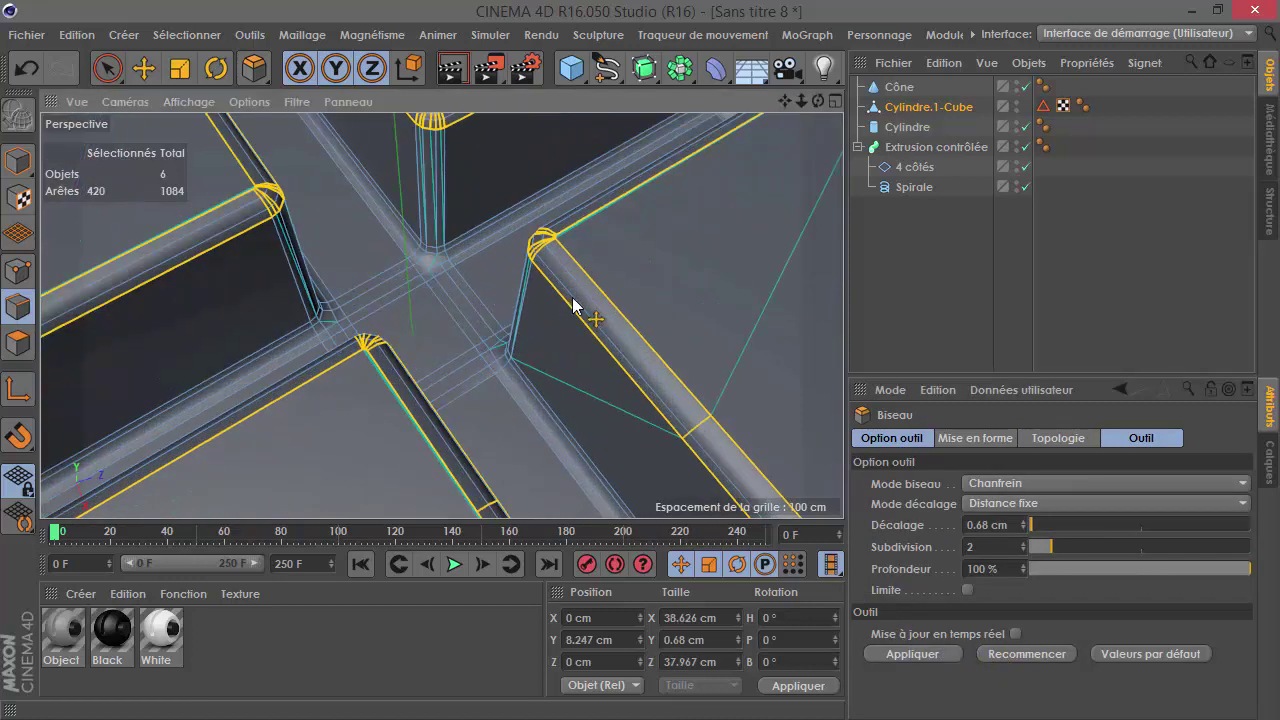
scroll(572, 297, "up", 2)
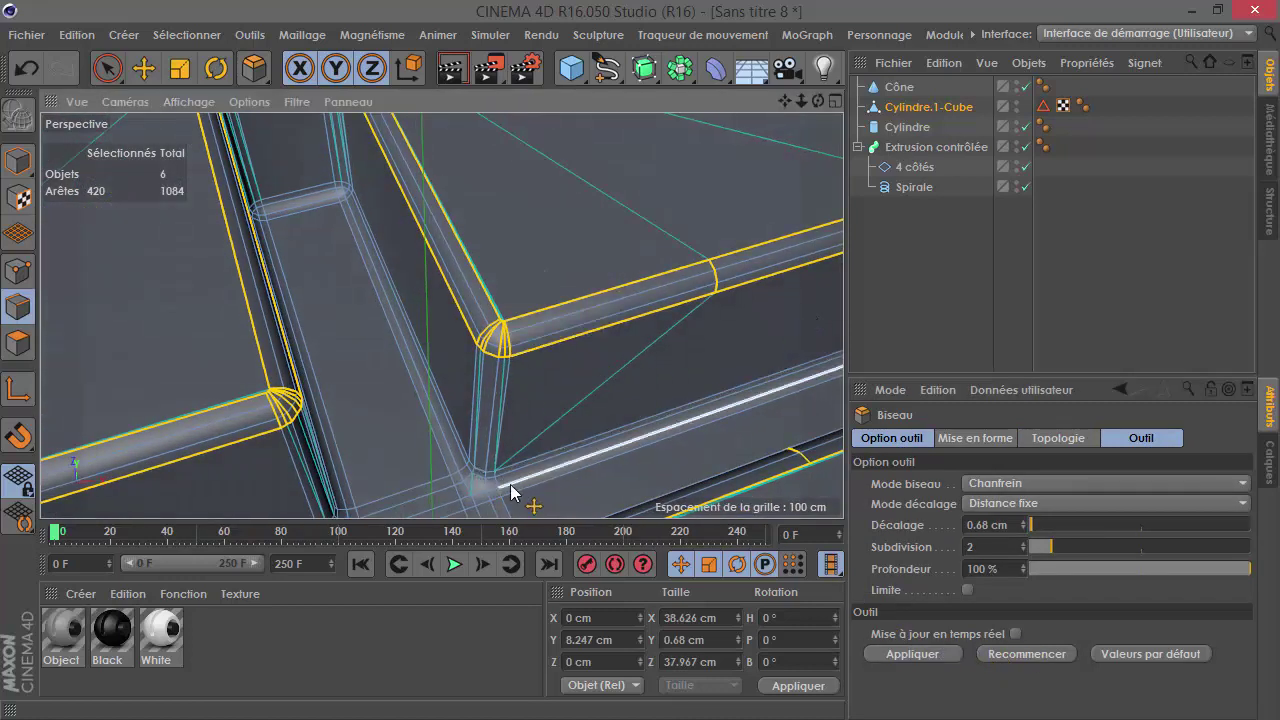
left_click(929, 325)
scroll(624, 380, "down", 2)
mouse_move(626, 383)
left_mouse_down("alt")
mouse_move(691, 449)
mouse_move(580, 297)
mouse_move(588, 400)
left_mouse_up("alt")
left_click(189, 101)
left_click(230, 131)
left_click_drag(214, 157, 454, 266, "alt")
mouse_move(640, 366)
left_mouse_down("alt")
mouse_move(514, 430)
mouse_move(352, 404)
mouse_move(274, 364)
mouse_move(163, 357)
mouse_move(263, 366)
mouse_move(1045, 263)
left_mouse_up("alt")
scroll(338, 210, "down", 5)
mouse_move(439, 304)
left_mouse_down("alt")
mouse_move(400, 305)
mouse_move(596, 210)
left_mouse_up("alt")
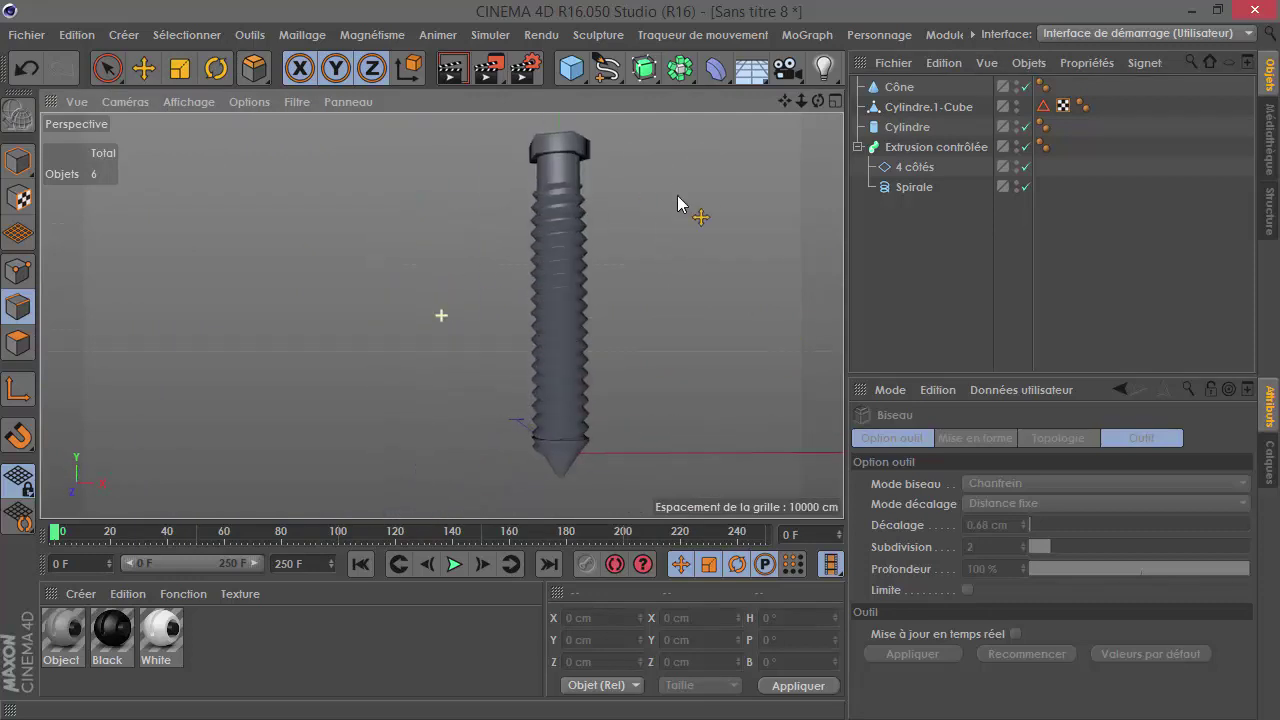
mouse_move(580, 289)
left_mouse_down("alt")
mouse_move(543, 434)
mouse_move(597, 451)
mouse_move(574, 366)
mouse_move(663, 331)
left_mouse_up("alt")
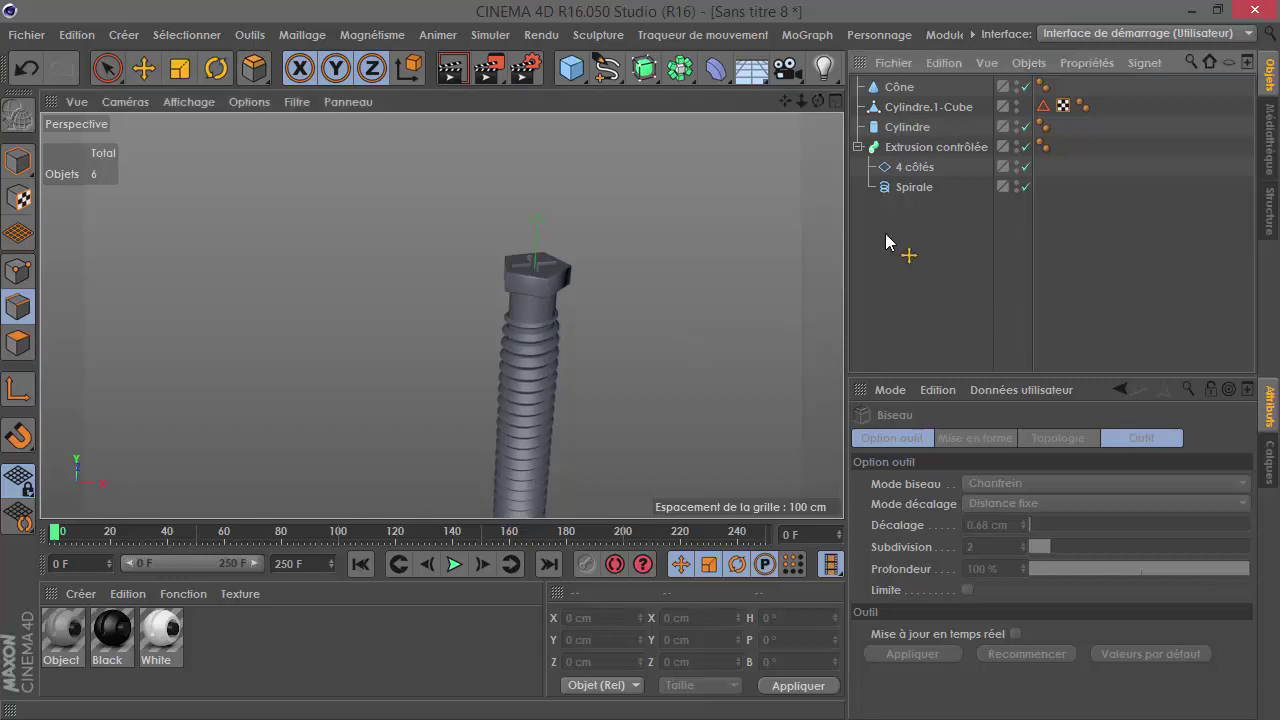
Step: Group the screw parts under a new null named Vise
left_click(900, 147)
right_click(940, 116)
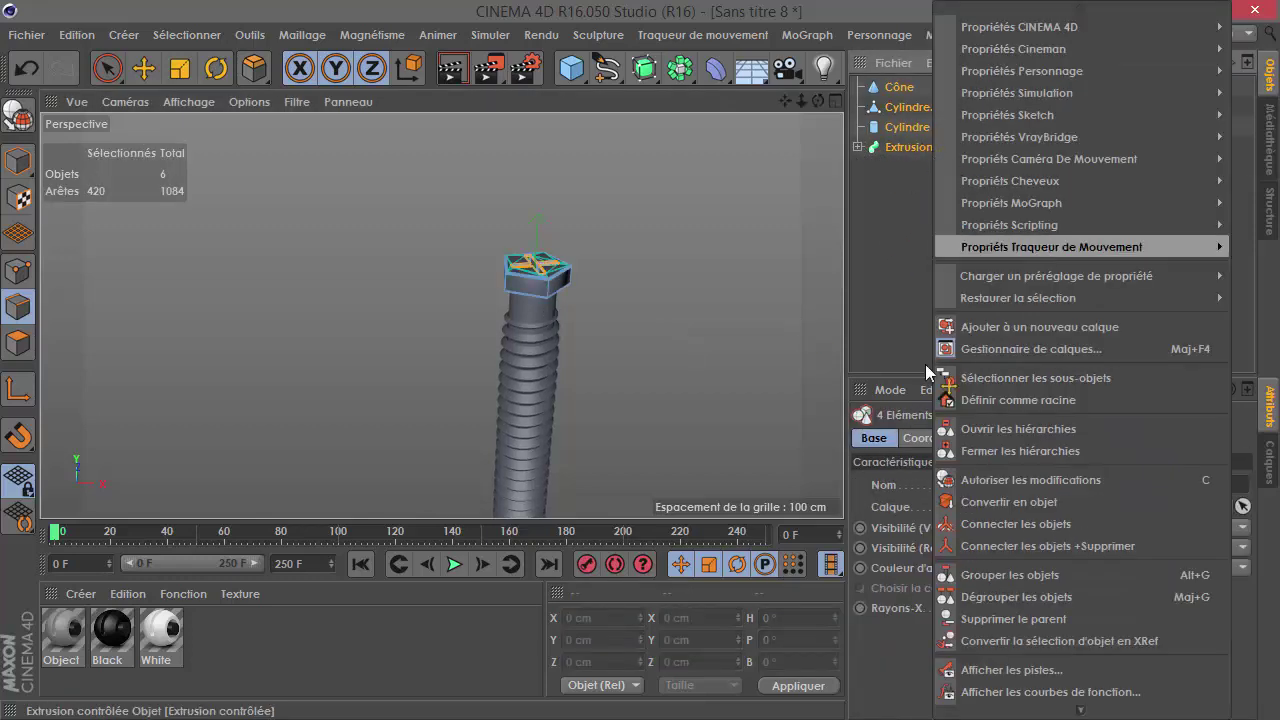
left_click(985, 588)
double_click(904, 88)
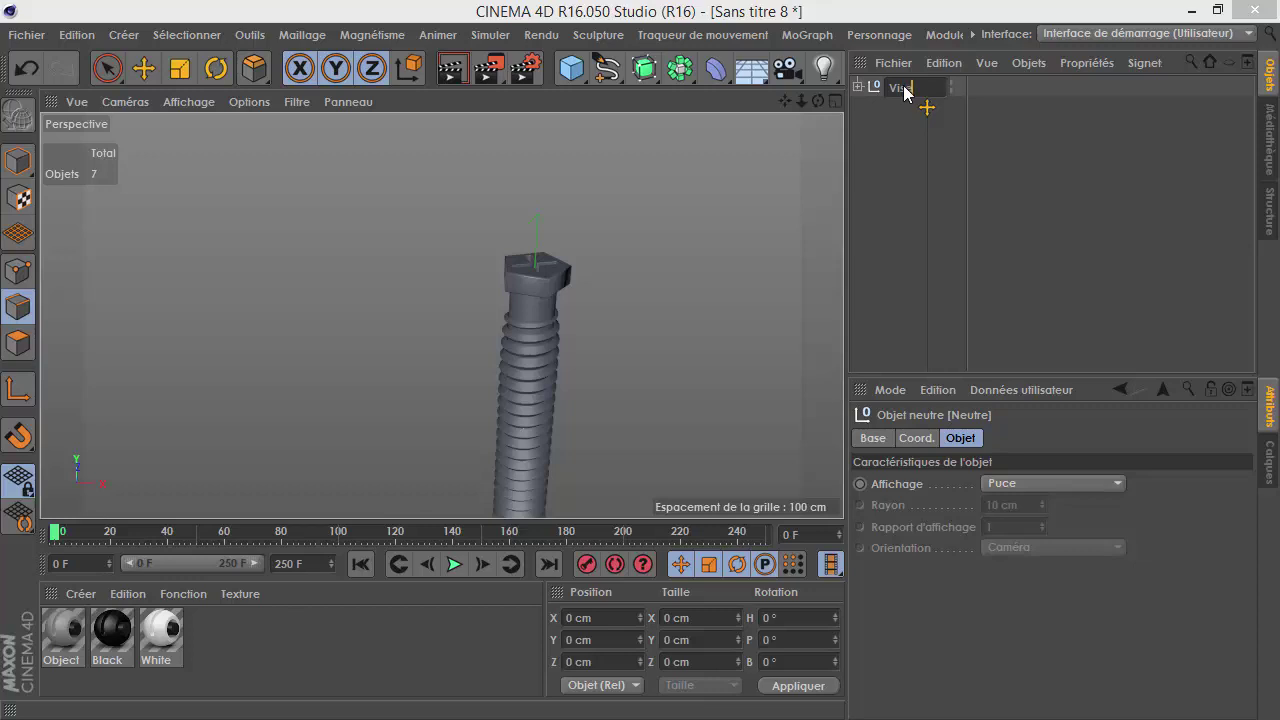
key("Return")
Step: Cut the Vise group and switch to the 03.c4d panel project
key("Delete")
key("v")
left_click(668, 360)
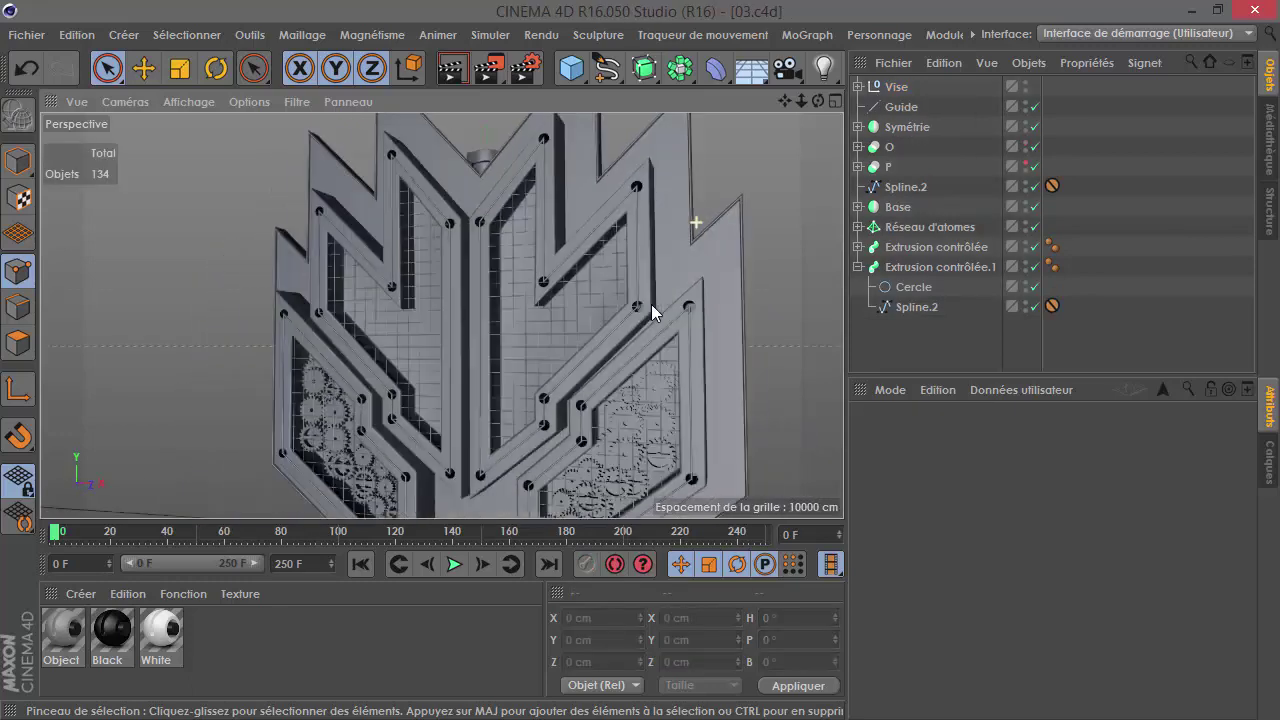
Step: Scale the Vise screw down to 44.1% in Model mode
left_click(893, 88)
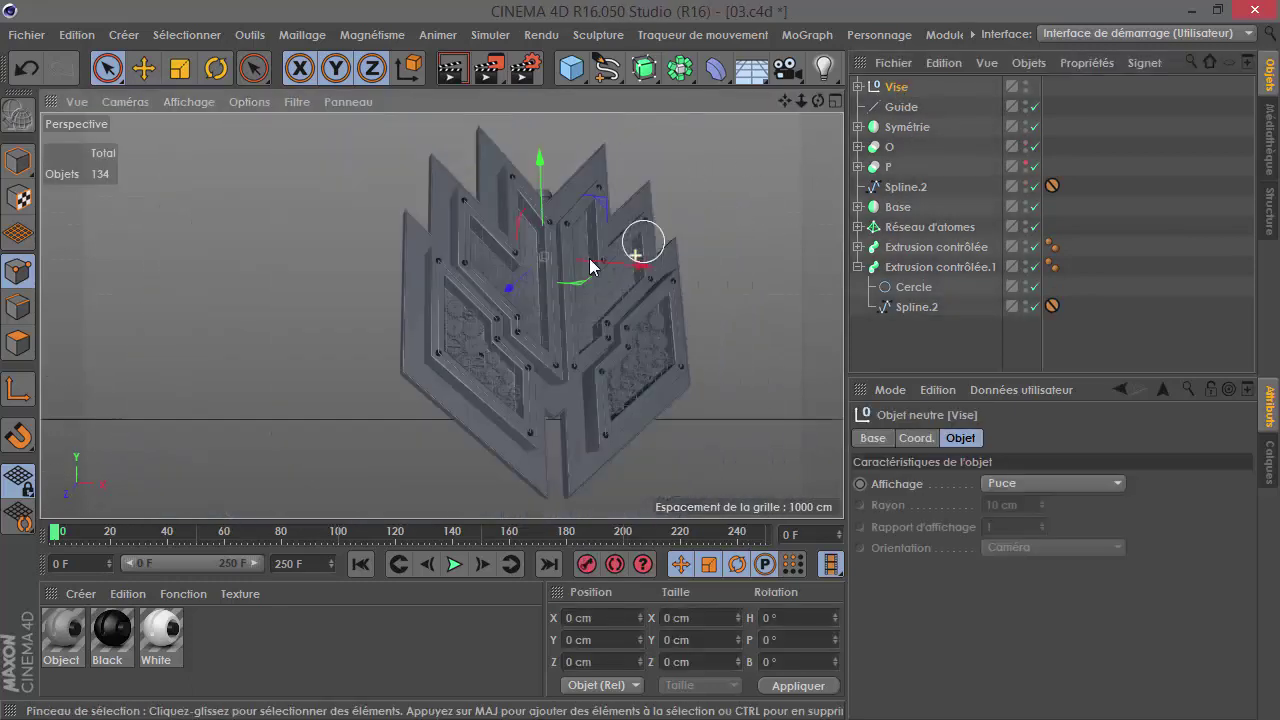
left_click_drag(563, 272, 497, 248, "alt")
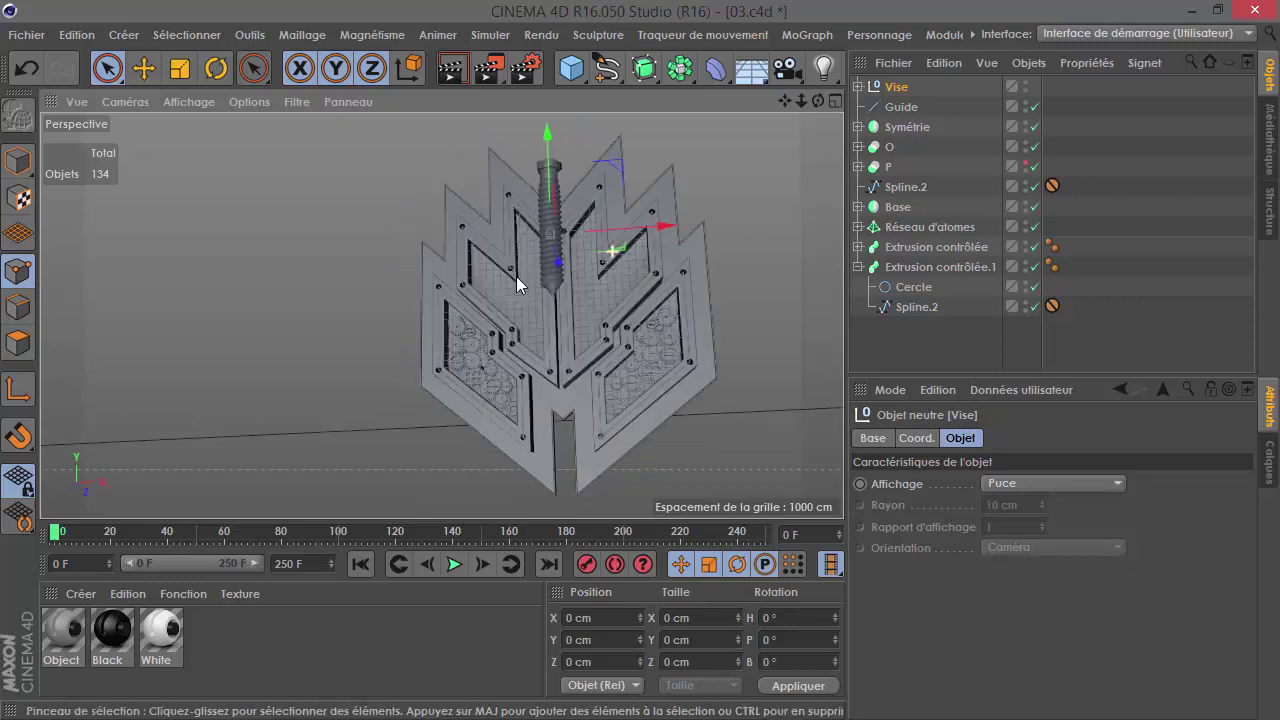
key("r")
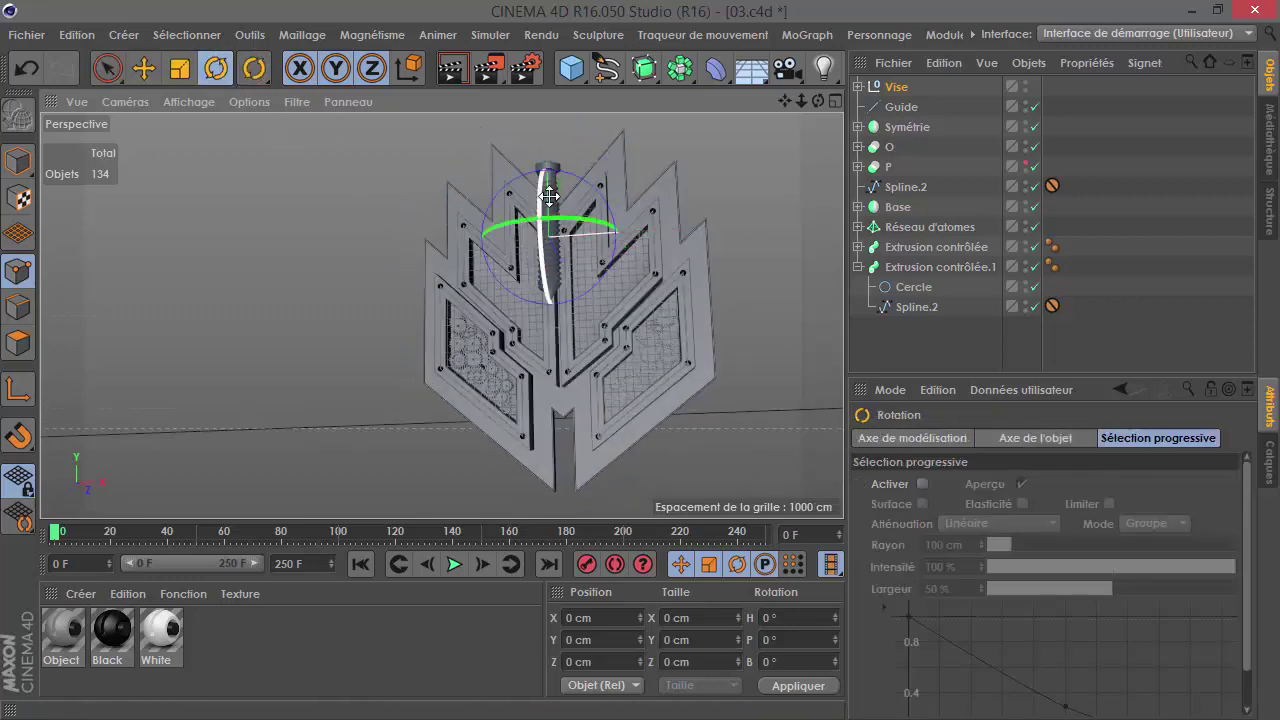
left_click(180, 68)
left_click_drag(18, 160, 48, 165)
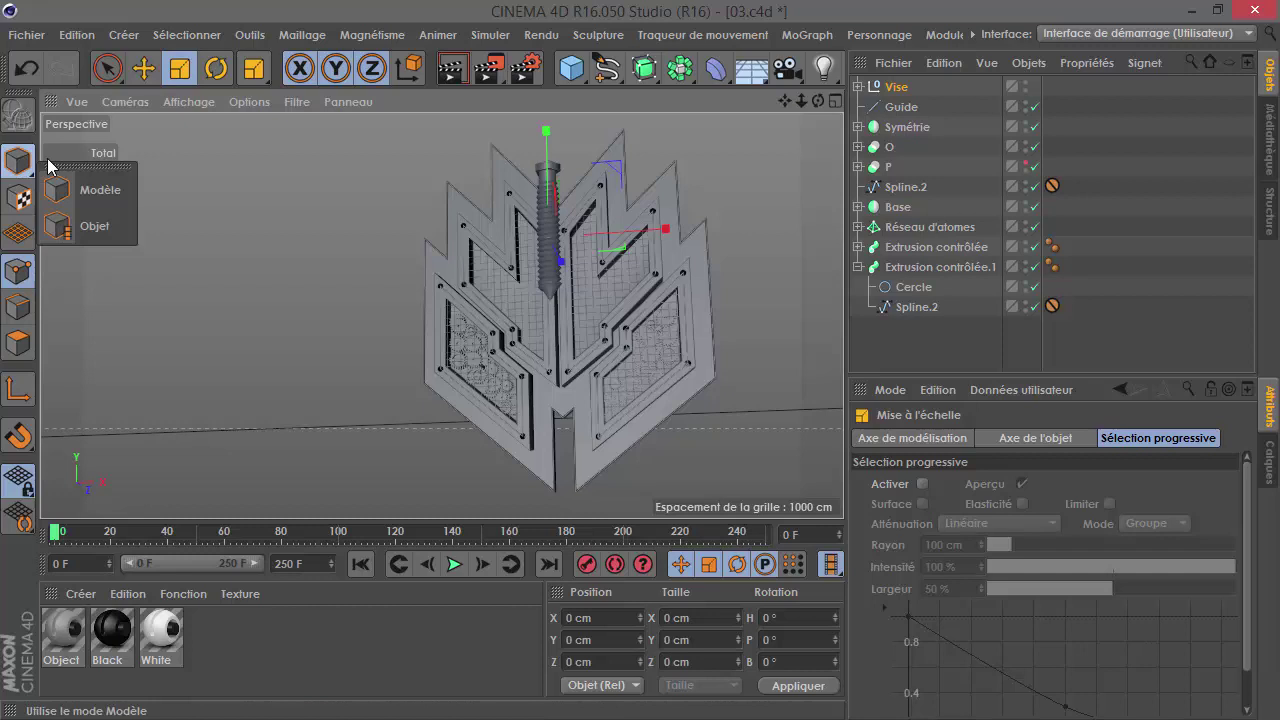
left_click(60, 189)
mouse_move(647, 155)
left_mouse_down()
mouse_move(165, 276)
mouse_move(43, 332)
left_mouse_up()
Step: Nest the Vise screw inside a new MoGraph Cloner
scroll(491, 237, "up", 5)
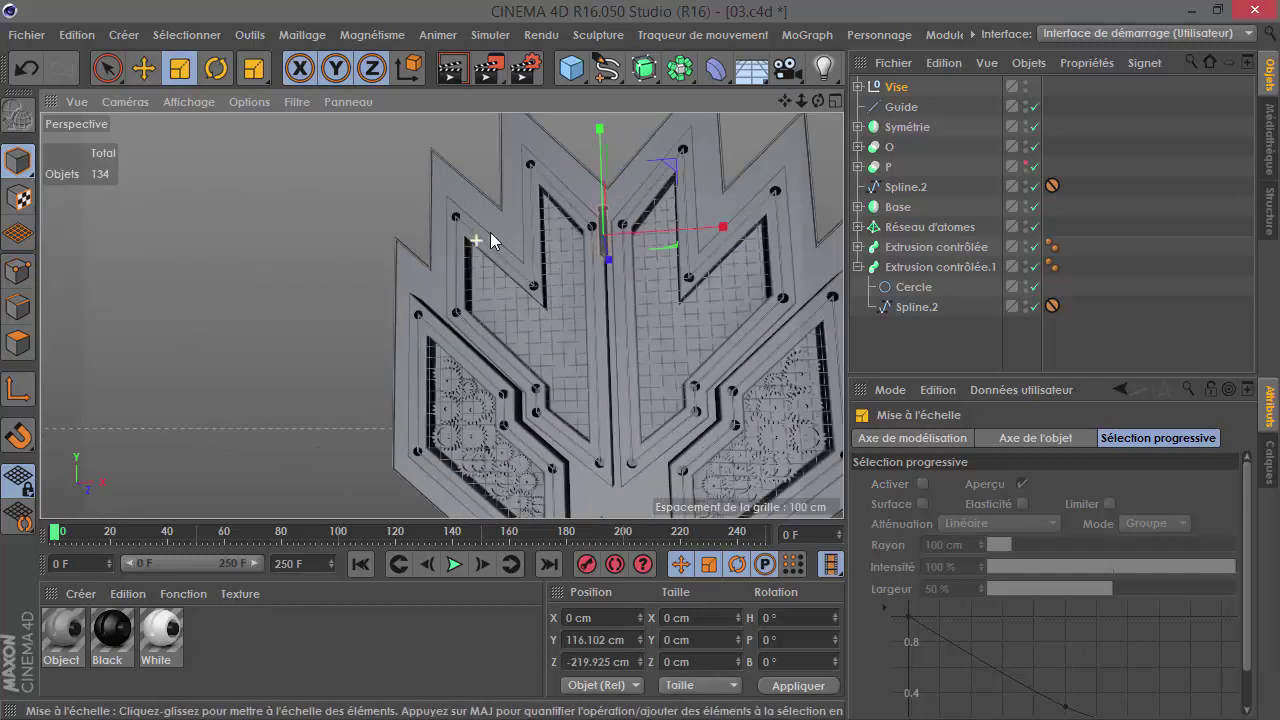
left_click(807, 35)
left_click(848, 198)
left_click(906, 106)
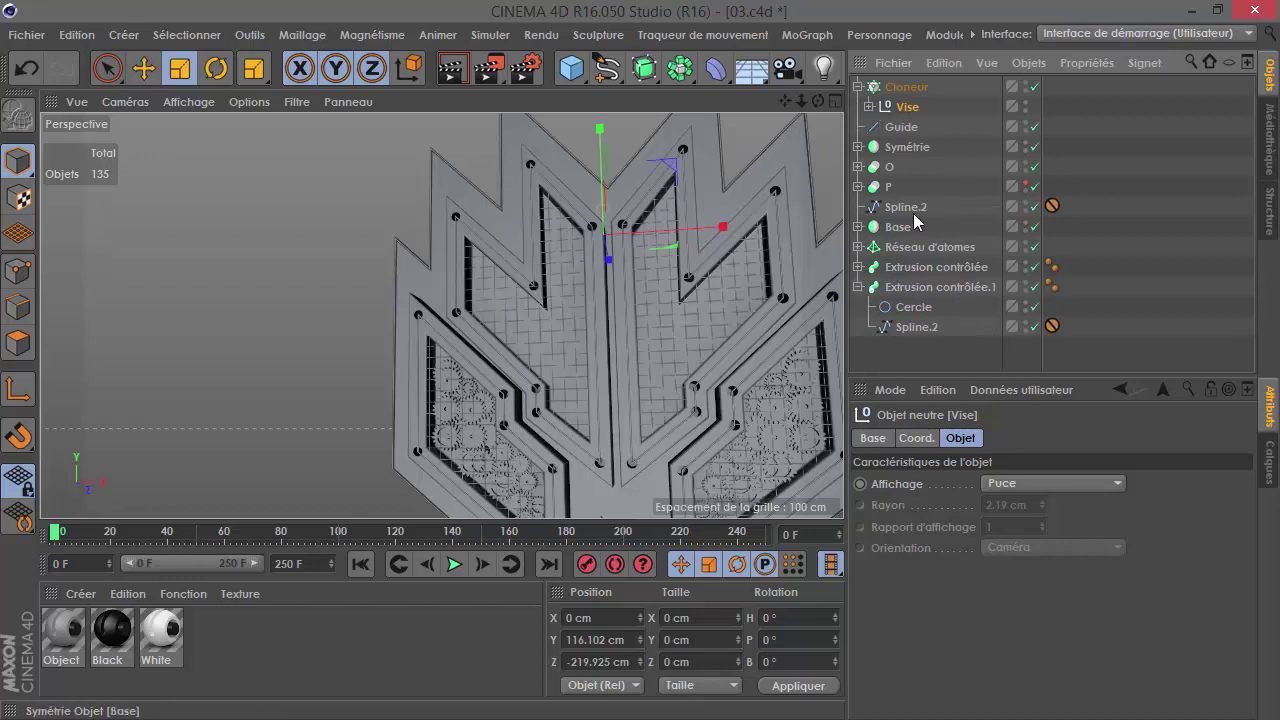
Step: Set the Cloner to Objet mode with Spline.2 as the clone target
left_click(858, 287)
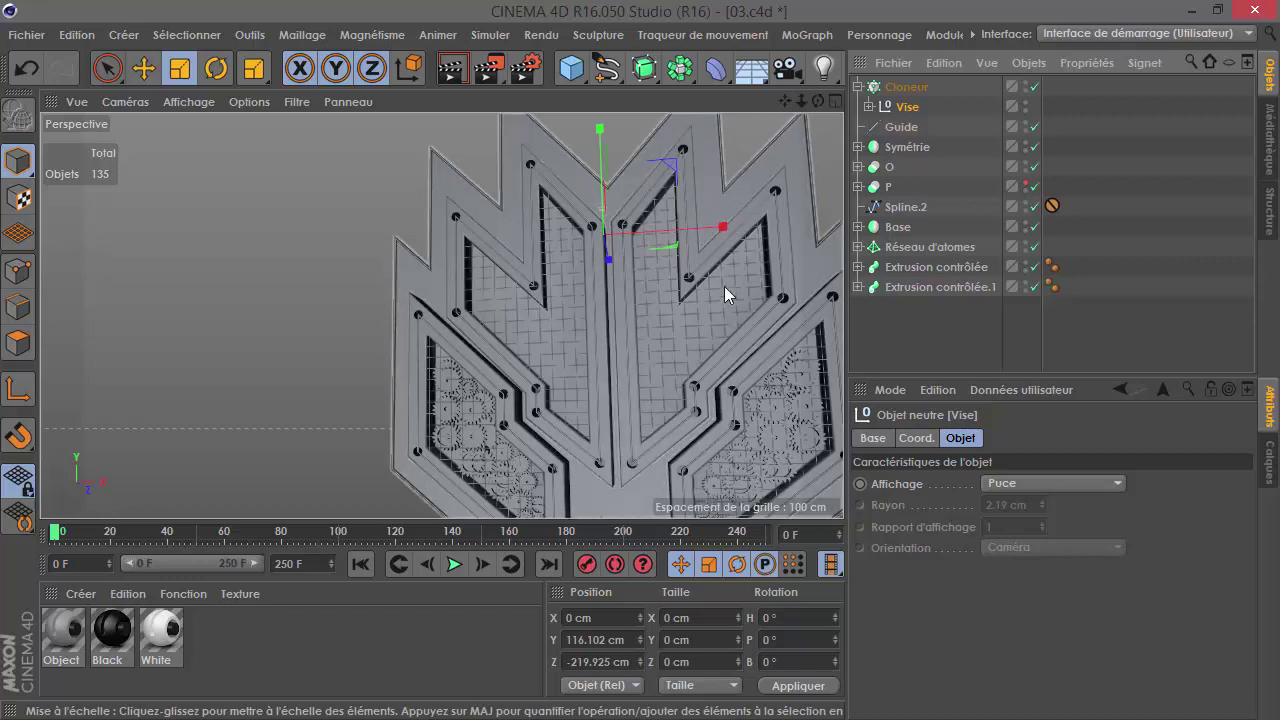
left_click(898, 87)
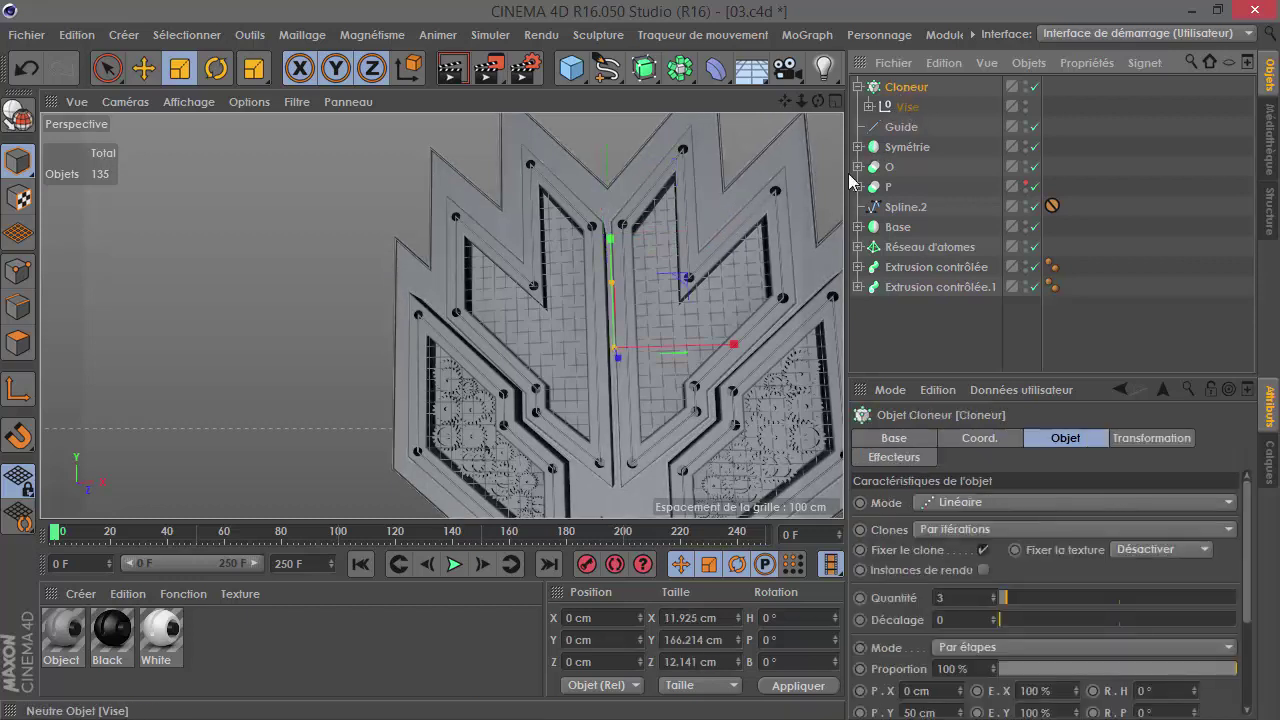
left_click_drag(902, 104, 925, 131)
left_click_drag(918, 135, 925, 140)
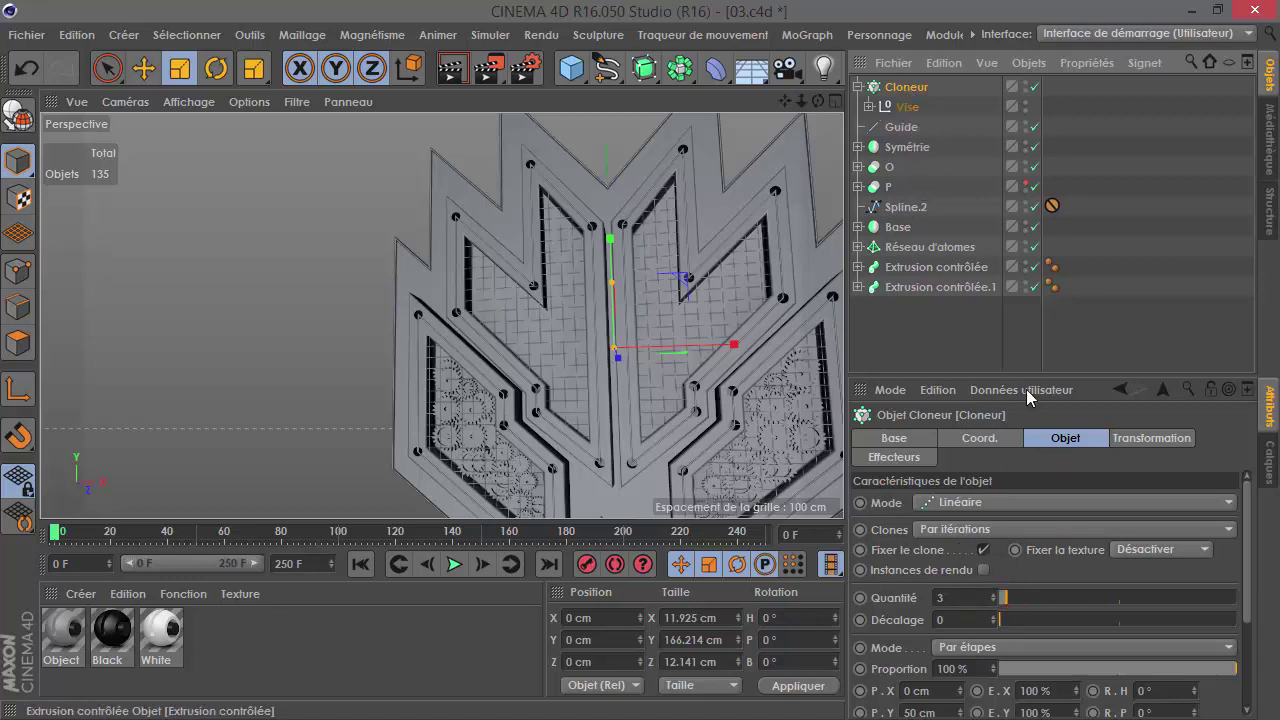
left_click(922, 504)
left_click(965, 525)
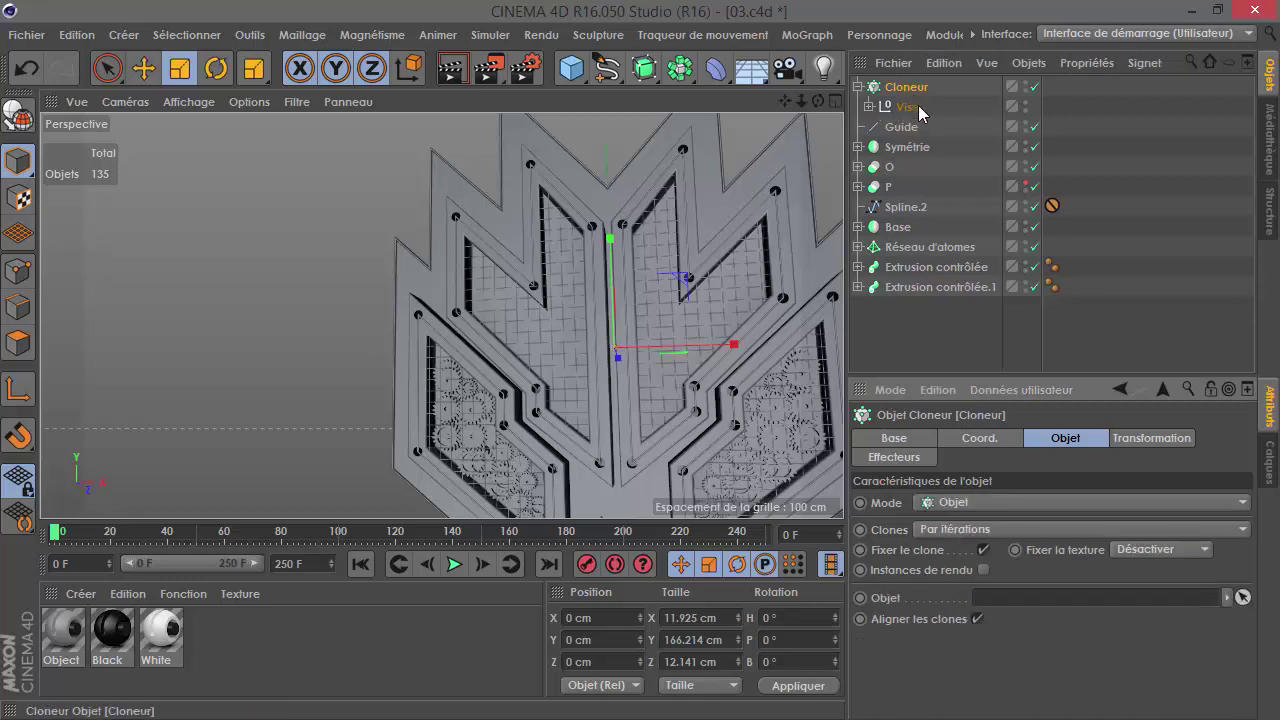
left_click_drag(900, 207, 1093, 676)
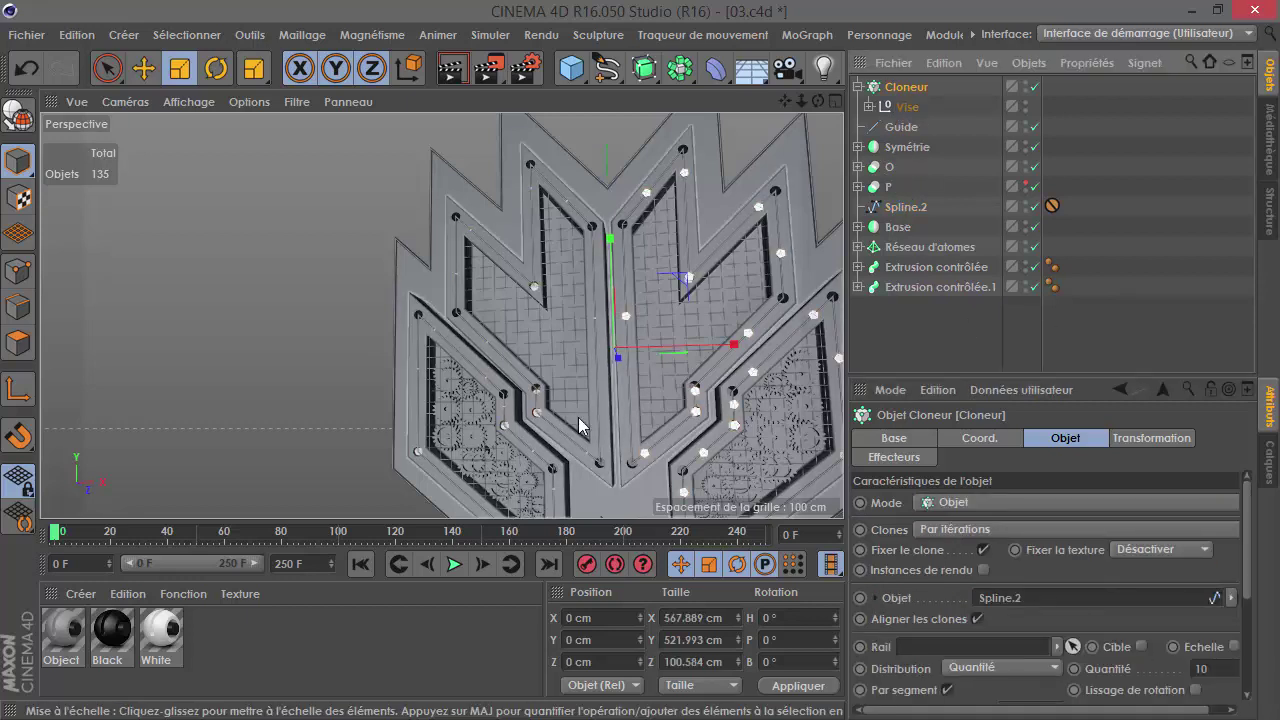
left_click_drag(612, 283, 677, 332, "alt")
Step: Distribute the clones on Spline.2's Points d'ancrage, then select the Vise group
scroll(677, 332, "up", 3)
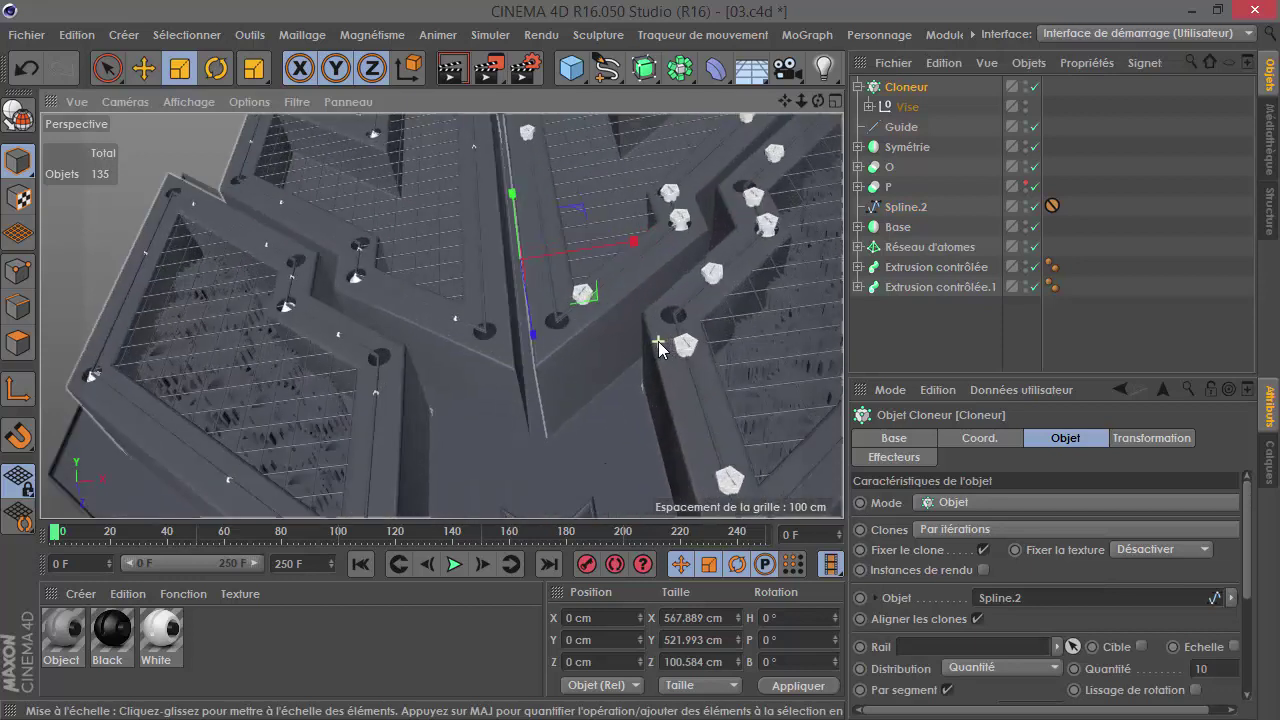
scroll(665, 340, "up", 3)
left_click(905, 87)
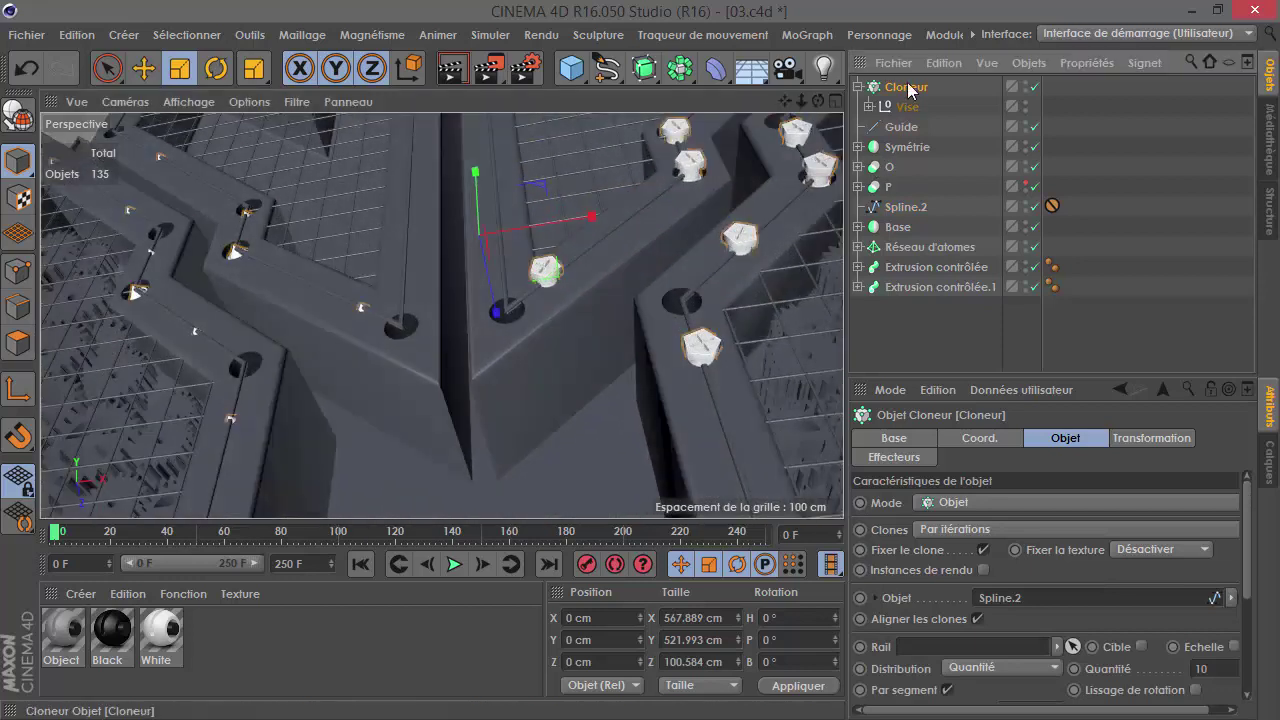
left_click(1004, 666)
left_click(985, 647)
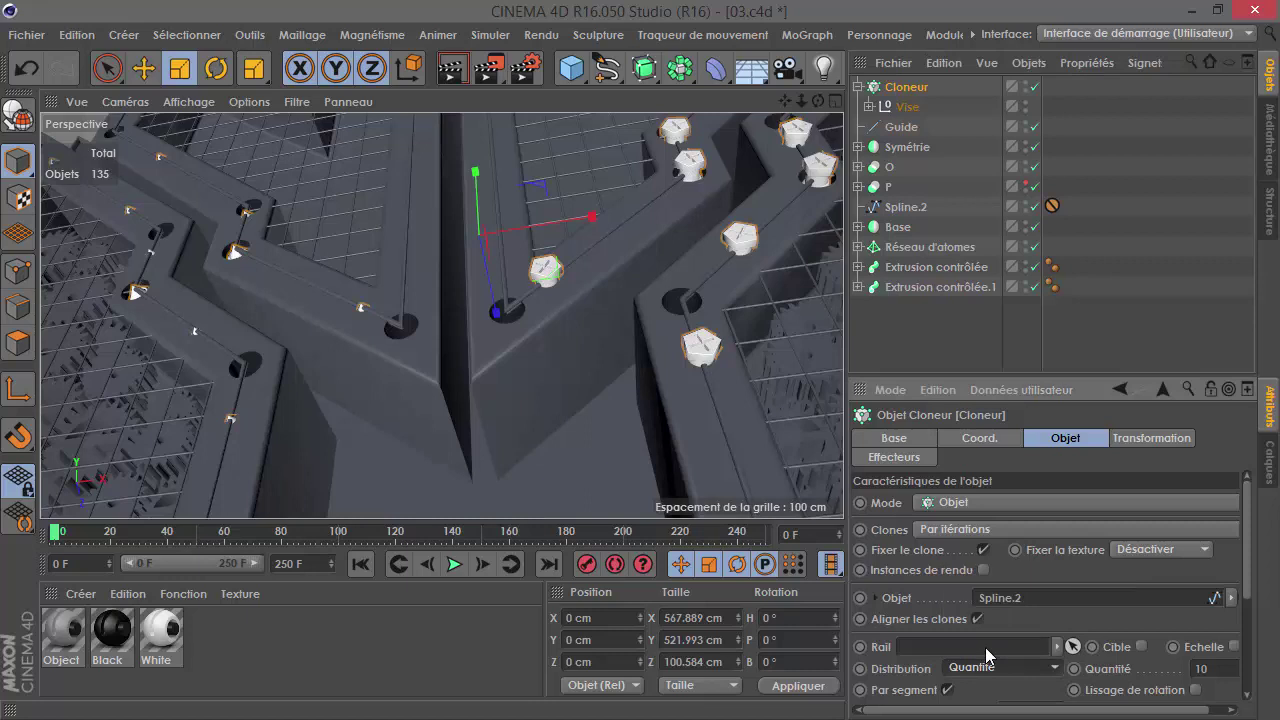
scroll(679, 354, "down", 2)
scroll(675, 342, "down", 2)
scroll(708, 264, "up", 2)
scroll(615, 350, "up", 2)
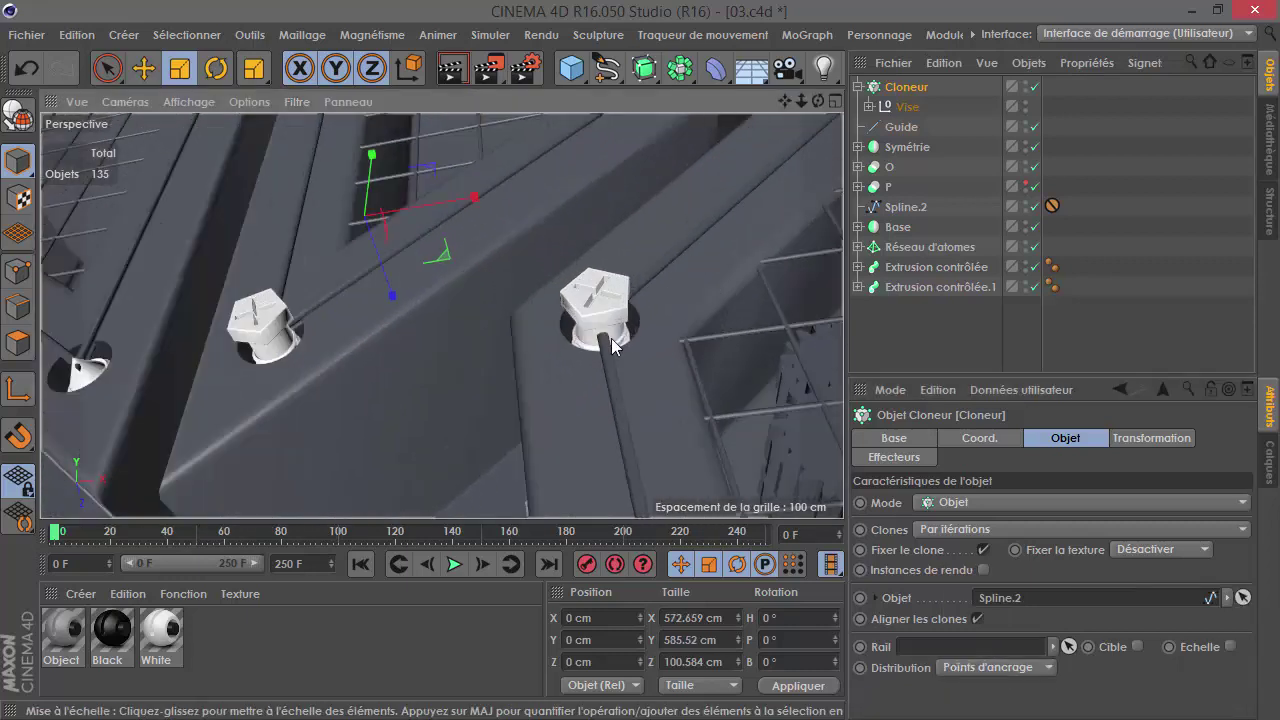
scroll(615, 355, "up", 3)
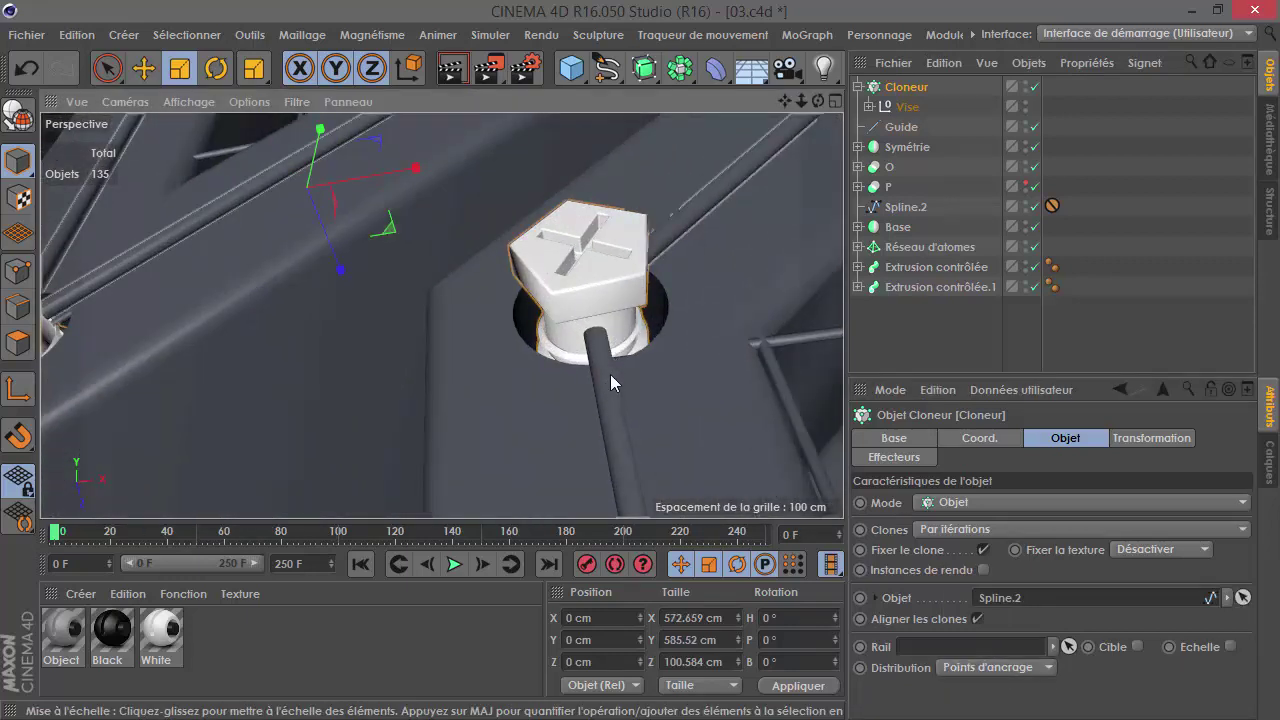
scroll(656, 293, "down", 3)
scroll(660, 287, "down", 2)
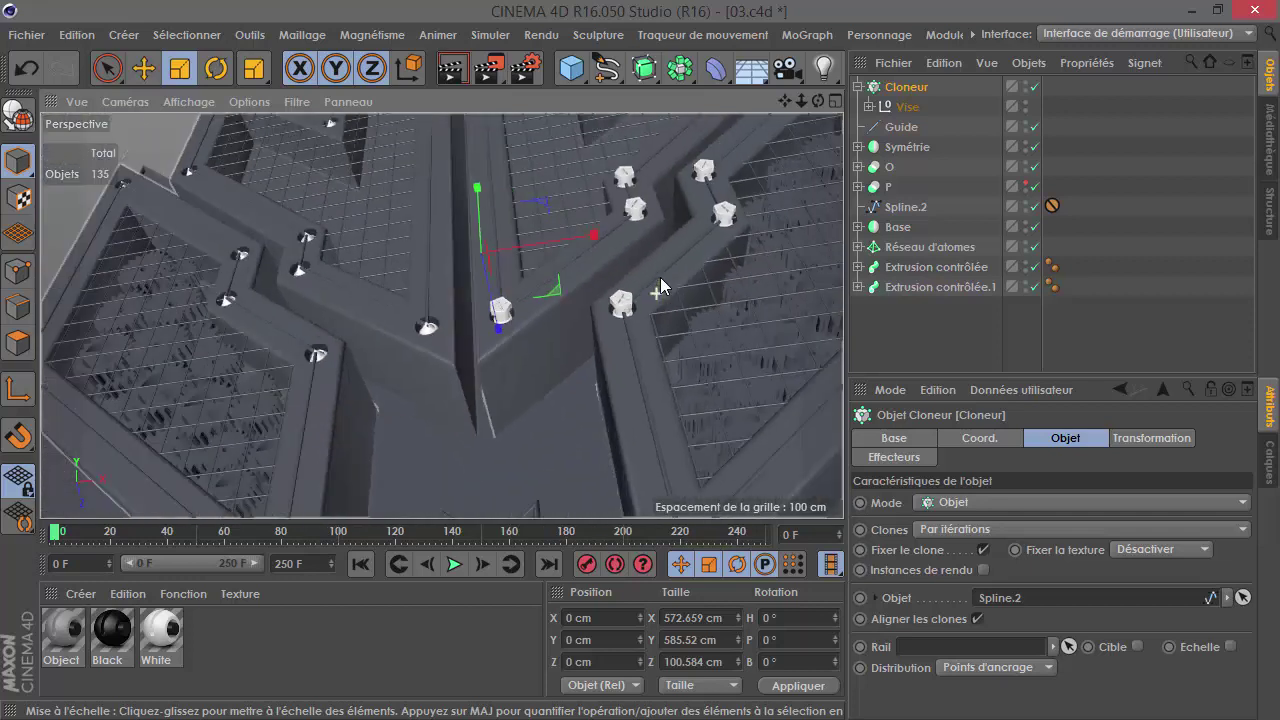
left_click(900, 106)
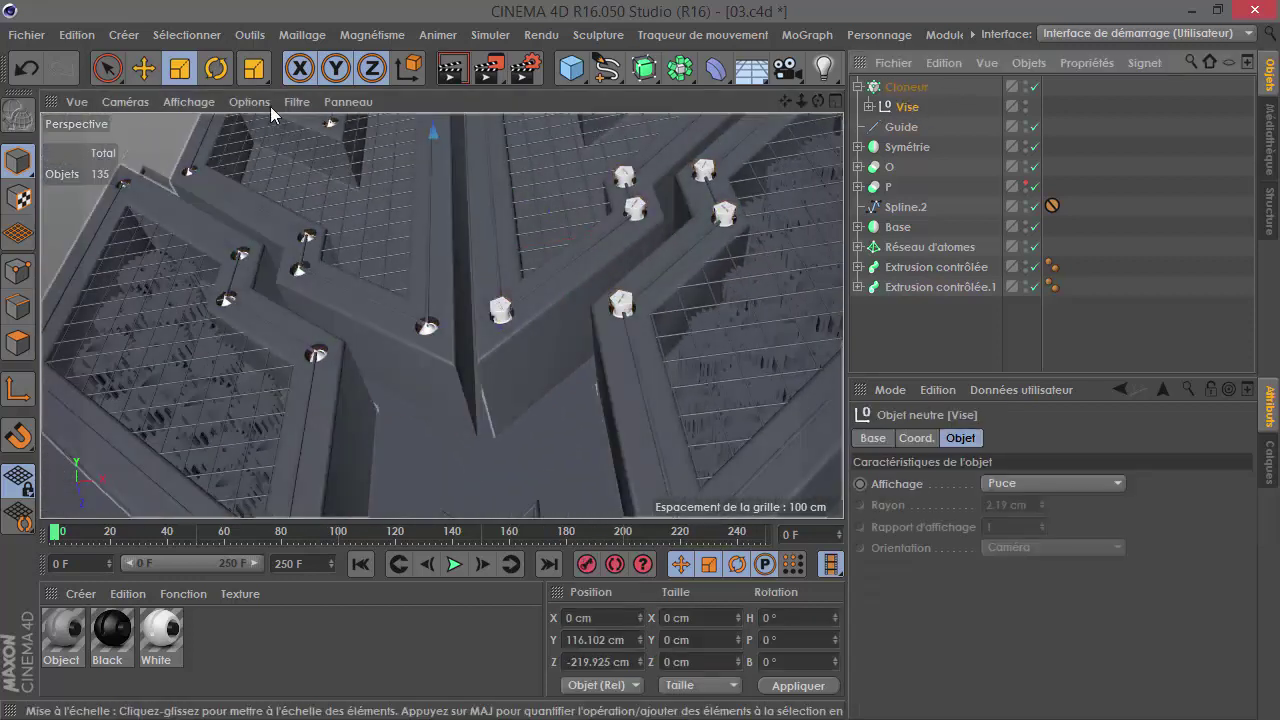
Step: Scale the Vise screw up to about 107%, then orbit around the maze panel
left_click_drag(233, 182, 417, 183)
scroll(607, 264, "up", 2)
scroll(668, 289, "up", 1)
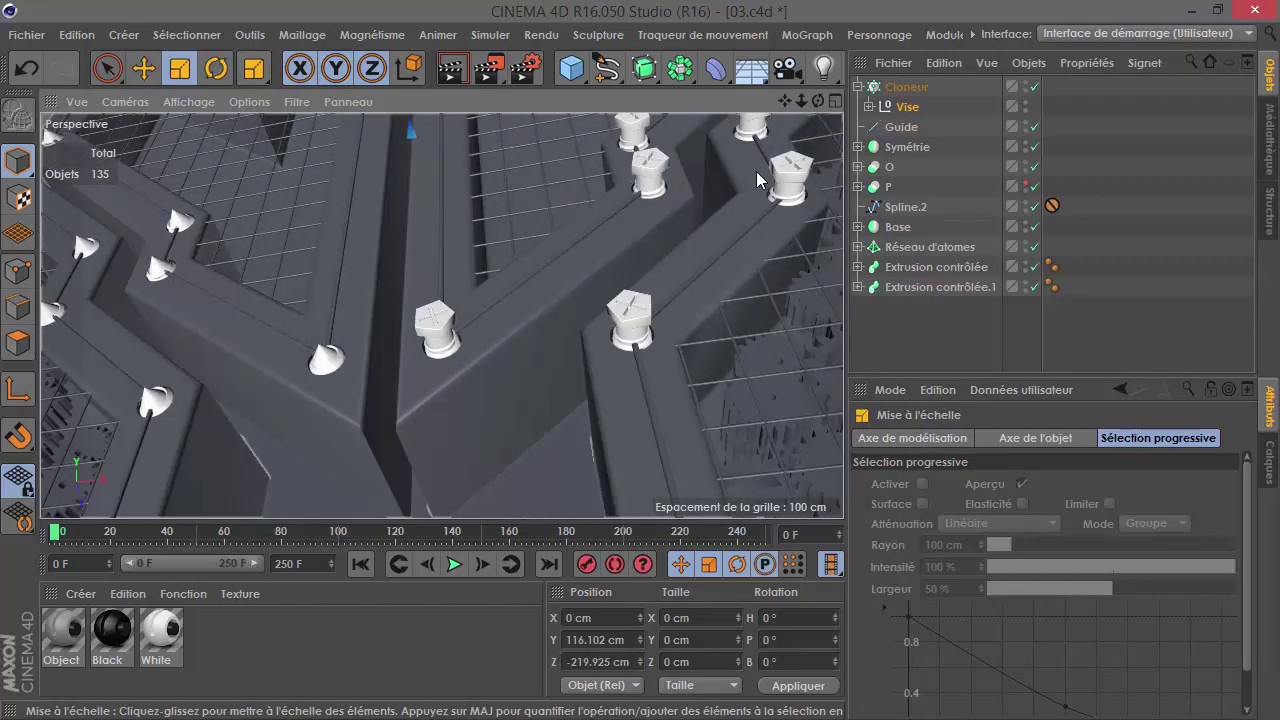
scroll(565, 320, "down", 2)
scroll(409, 360, "down", 3)
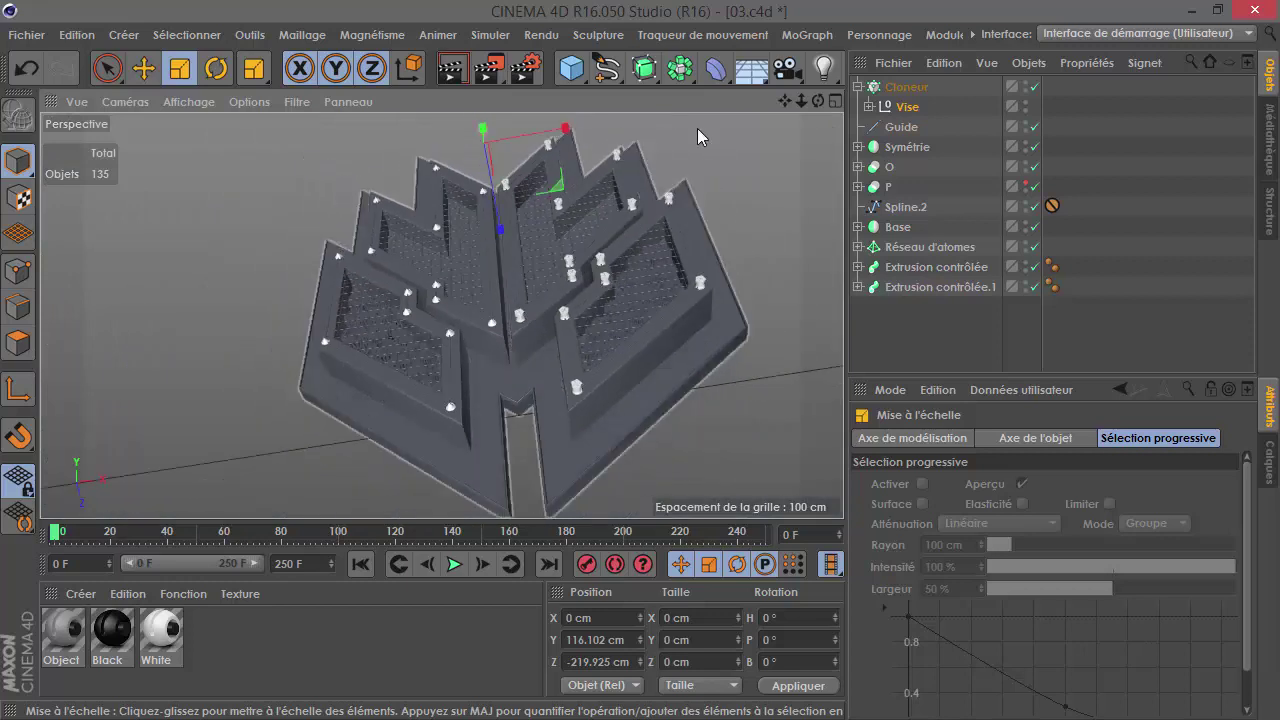
left_click_drag(812, 102, 616, 208)
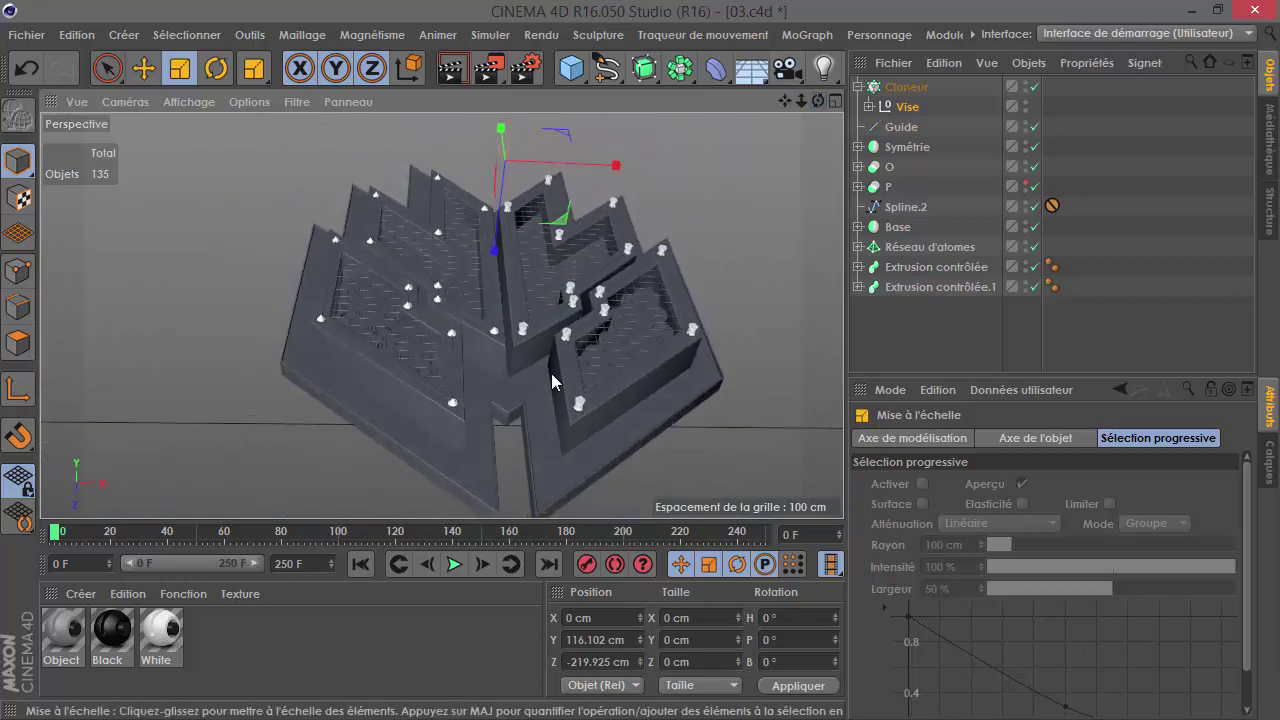
scroll(570, 255, "up", 2)
scroll(475, 300, "up", 2)
scroll(424, 302, "up", 1)
scroll(331, 331, "down", 2)
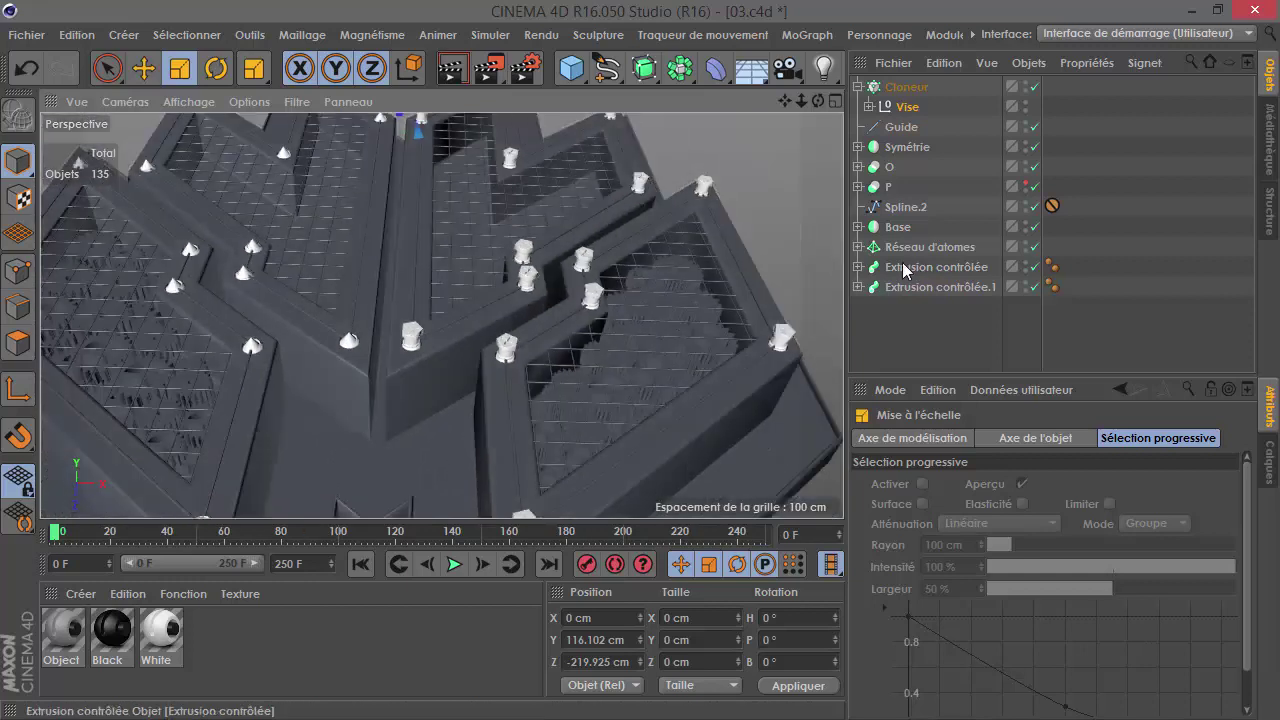
Step: Duplicate Spline.2 as a new Spline object at the top of the Object Manager
left_click(910, 209)
left_click_drag(913, 211, 896, 82)
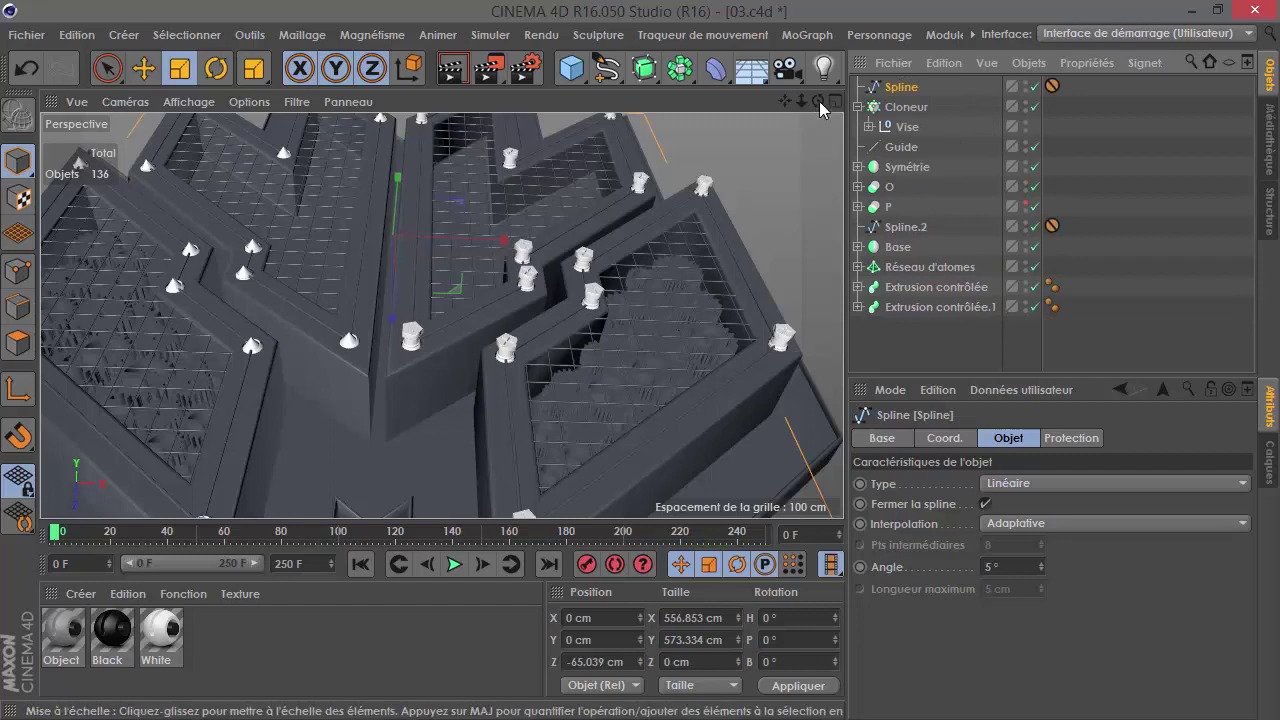
left_click(950, 34)
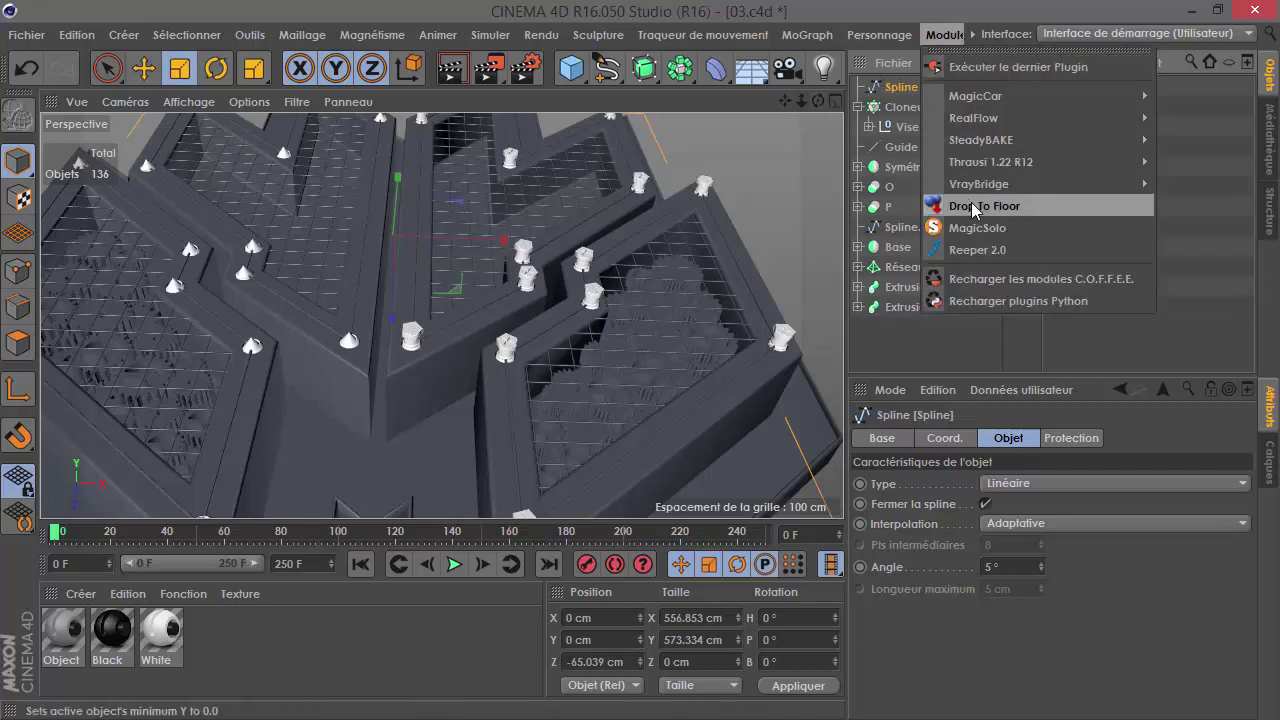
Step: Solo Spline and reverse the point order of one segment with Inverser la séquence
left_click(965, 230)
left_click(18, 270)
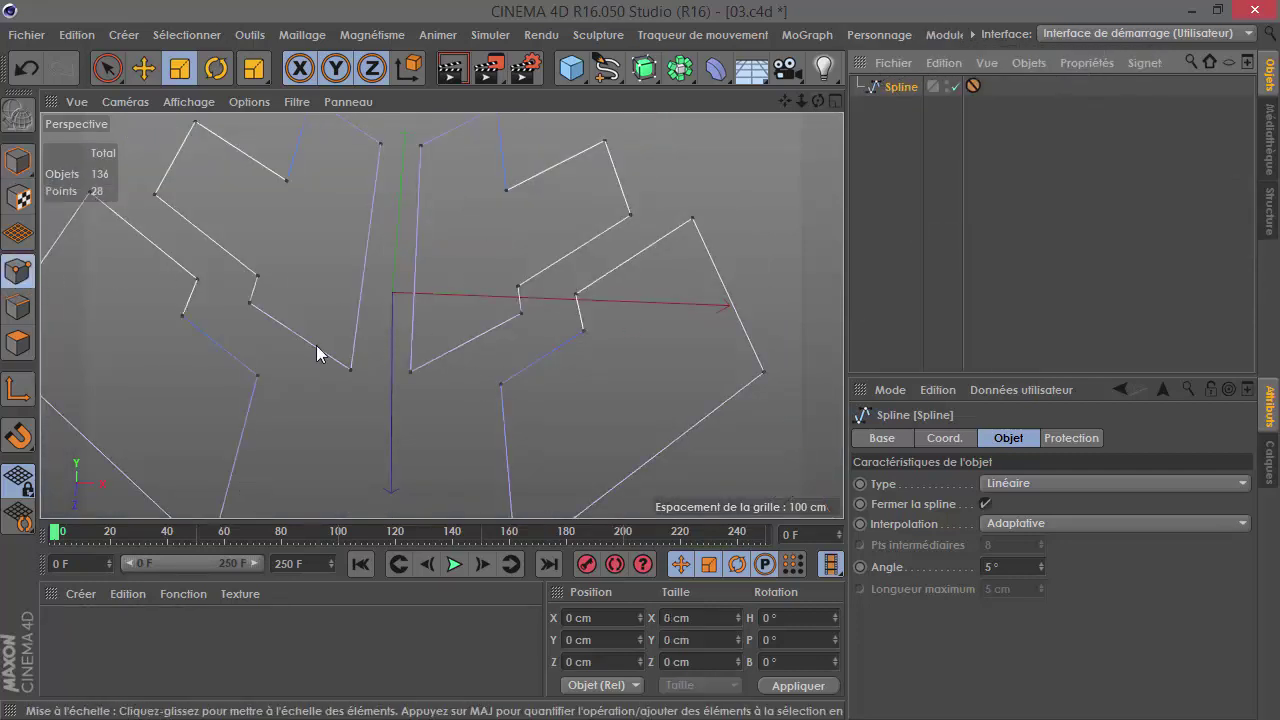
scroll(430, 360, "down", 3)
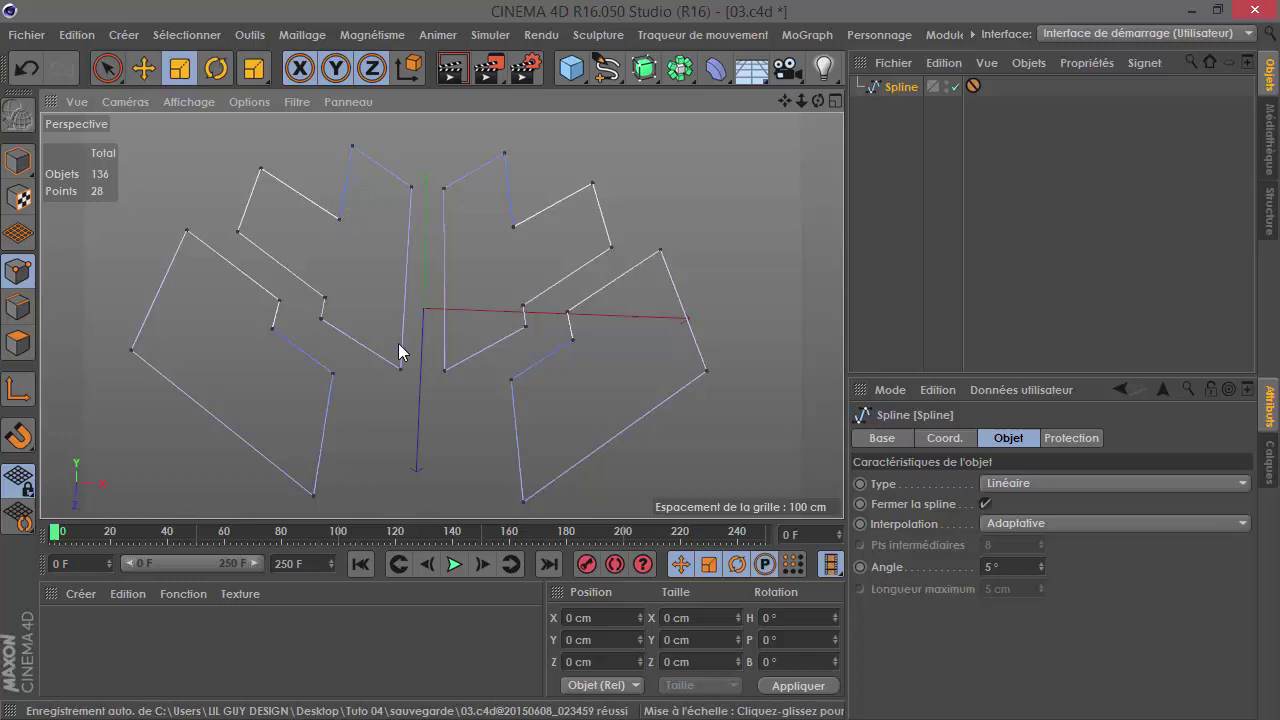
left_click(323, 316)
key("m")
key("Escape")
key("u")
key("w")
right_click(468, 430)
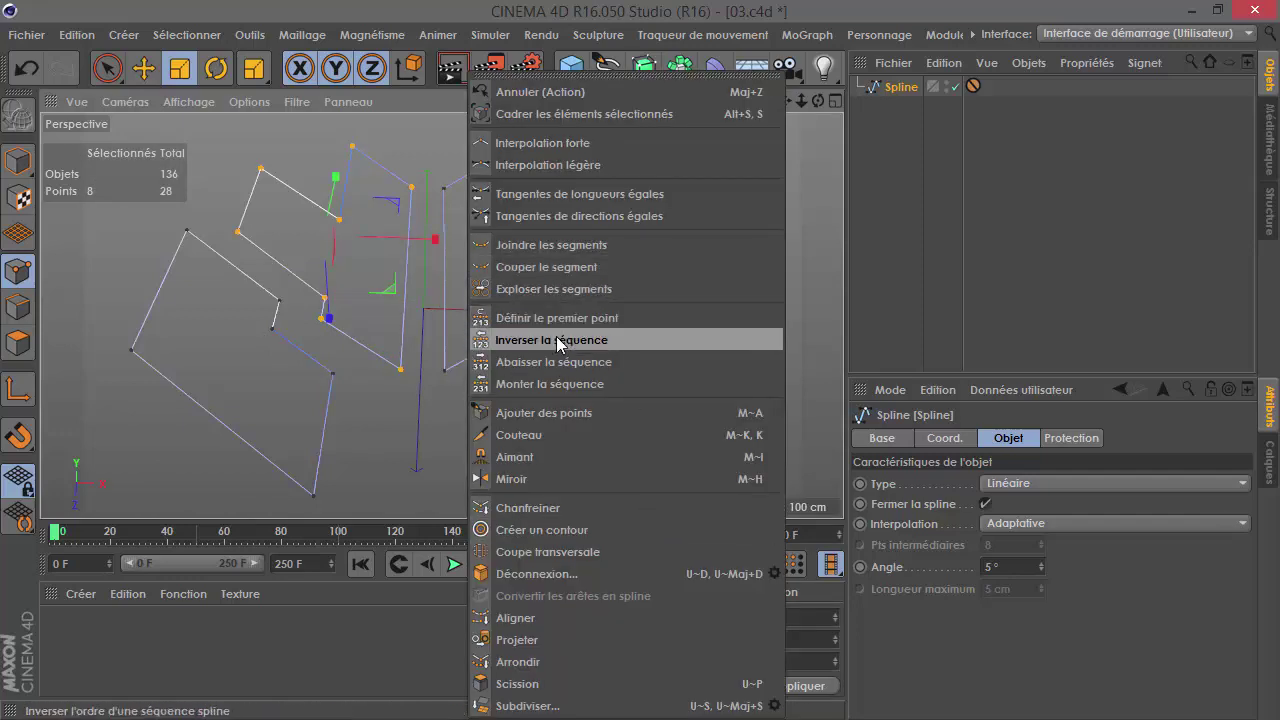
left_click(558, 340)
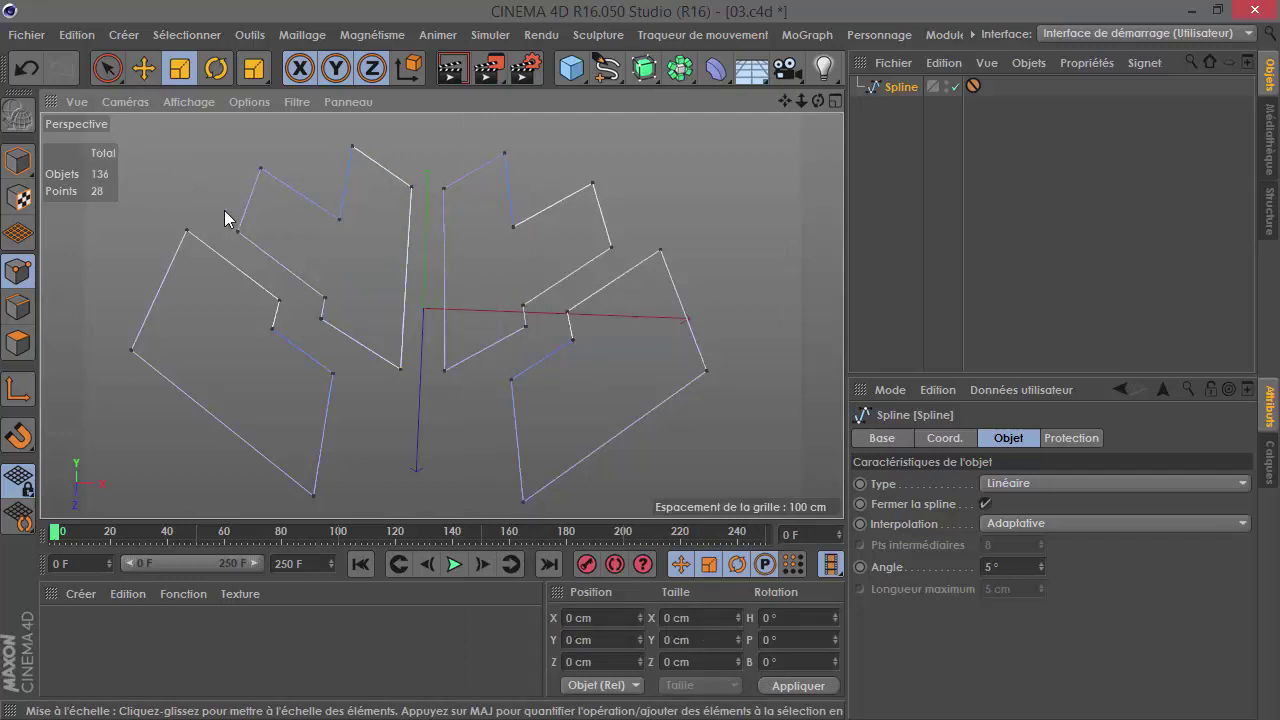
Step: Set a new first point on another segment with Définir le premier point, then unsolo
left_click(270, 330)
key("u")
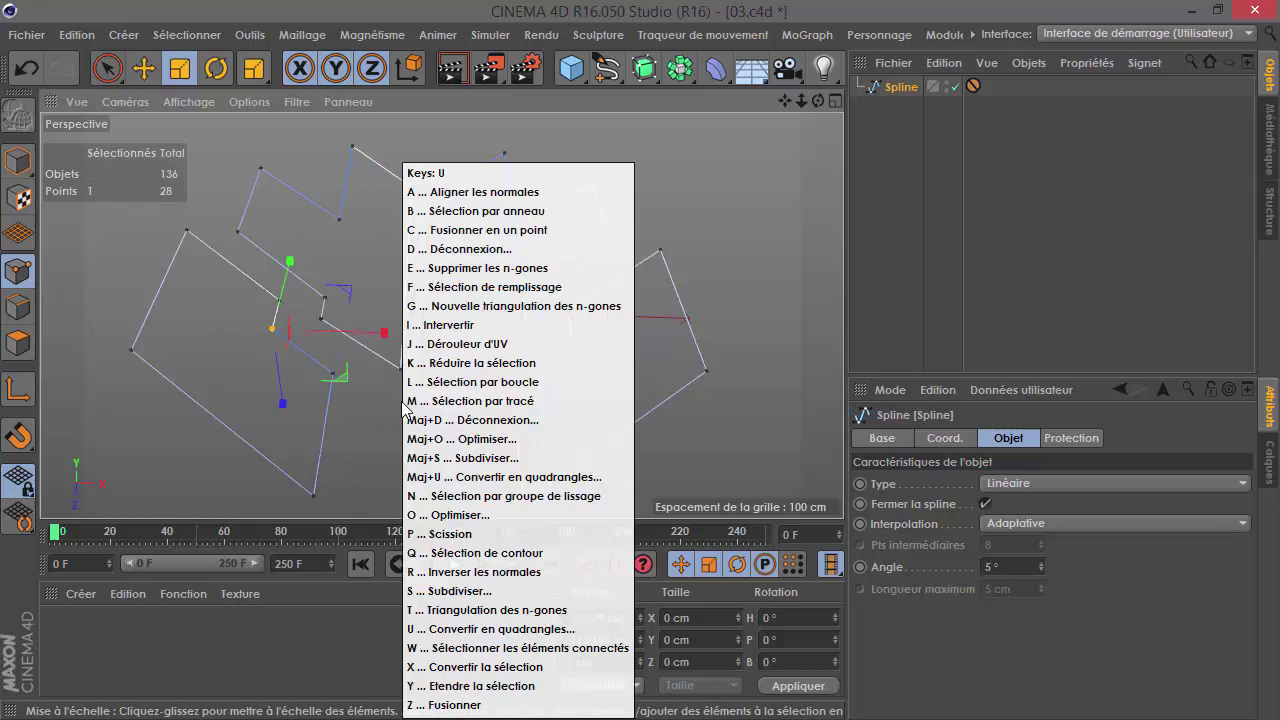
key("w")
right_click(415, 313)
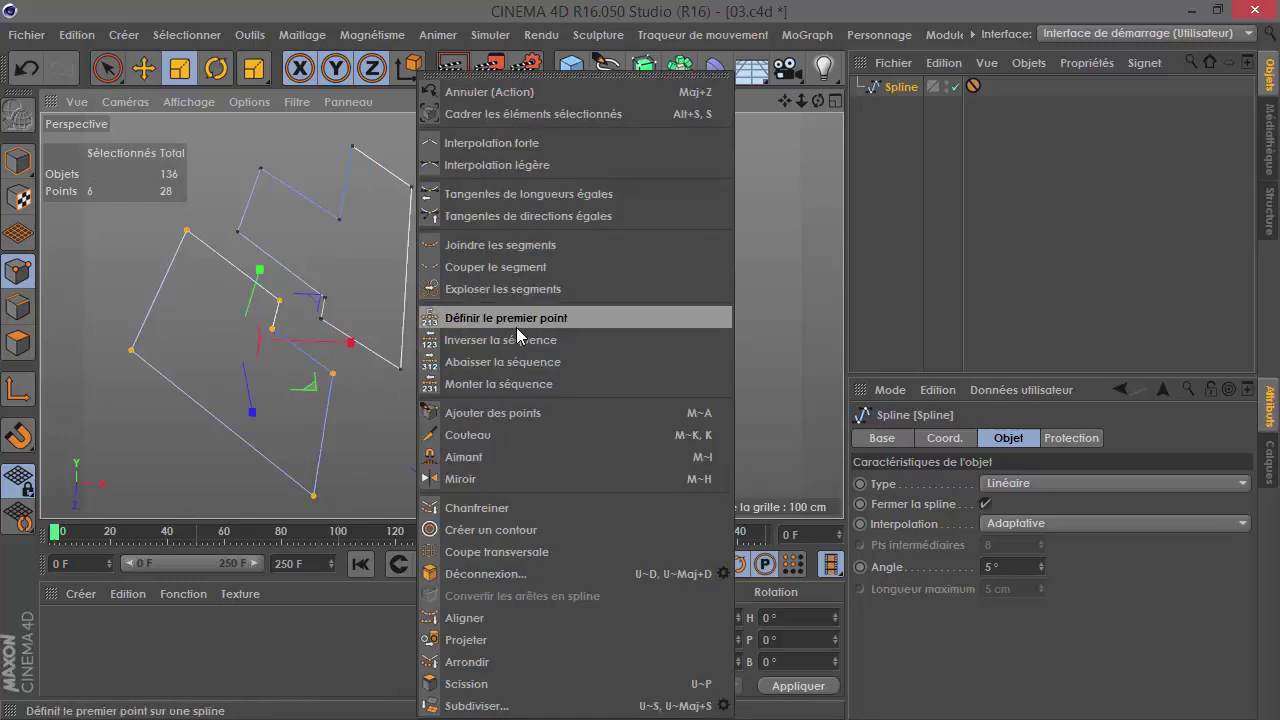
left_click(516, 318)
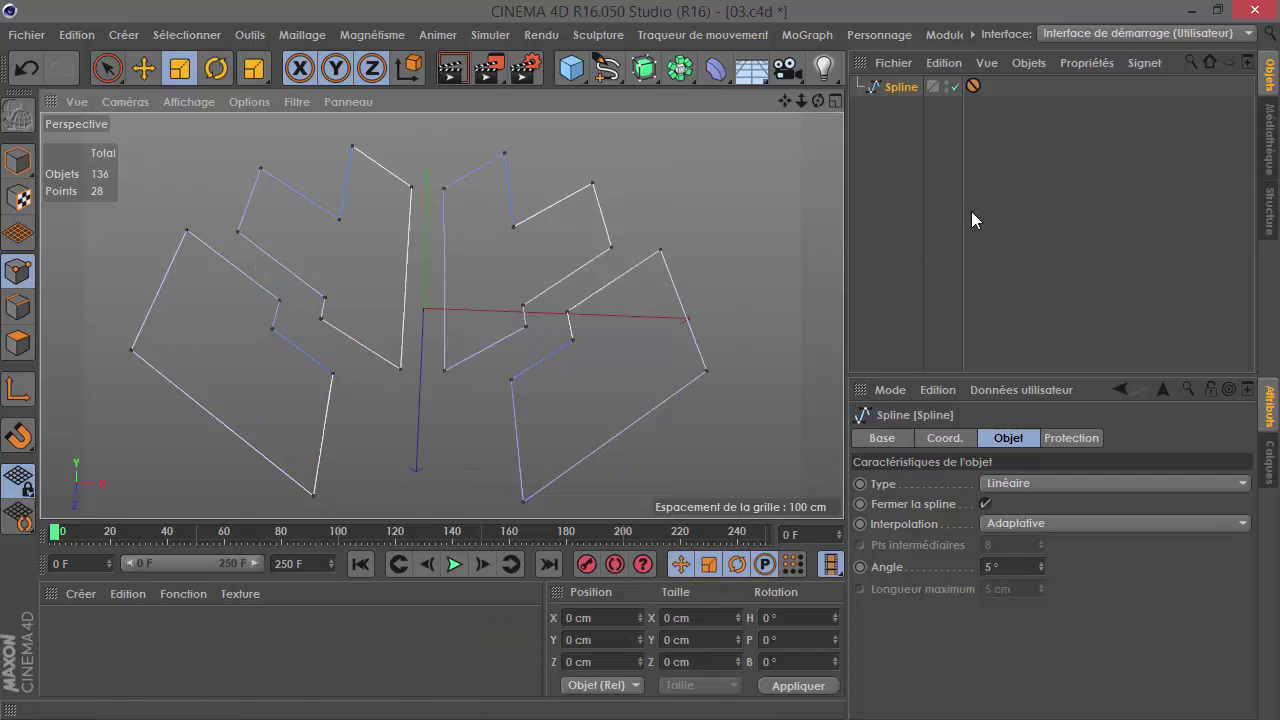
left_click(945, 34)
left_click(978, 64)
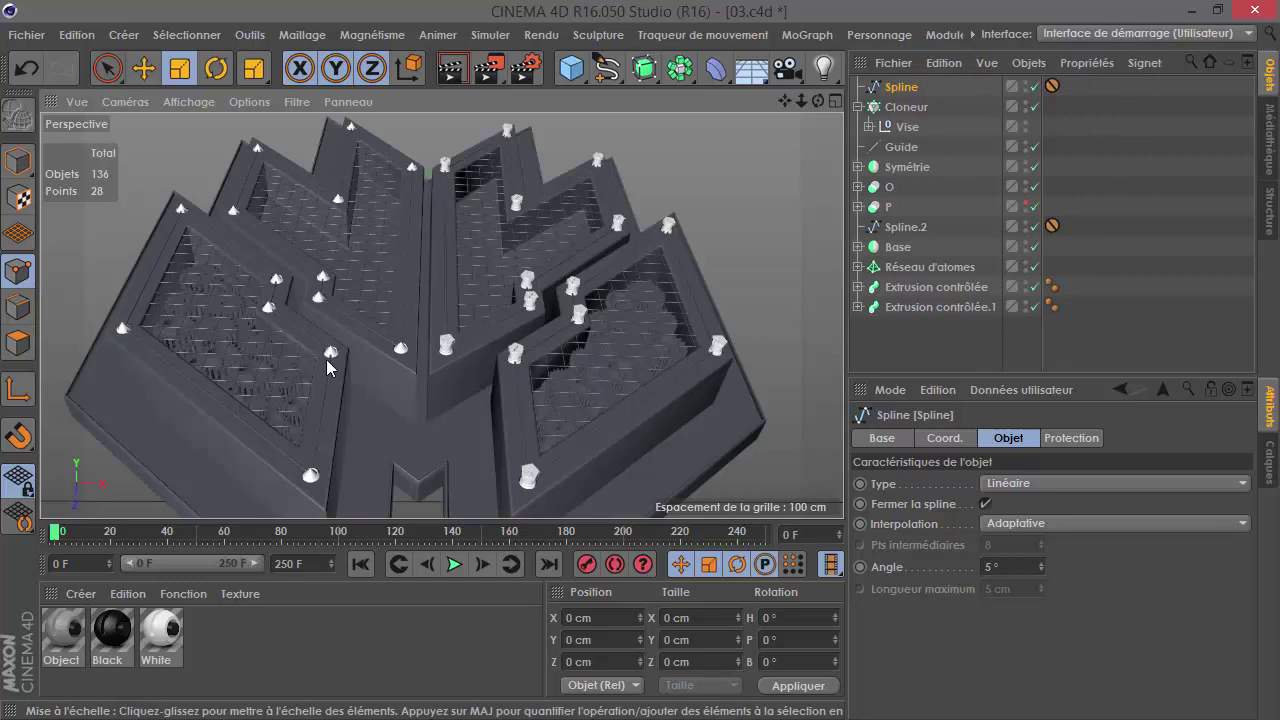
Step: Put the new Spline into the Cloneur's Objet field so clones follow it
scroll(335, 360, "up", 1)
scroll(400, 345, "up", 3)
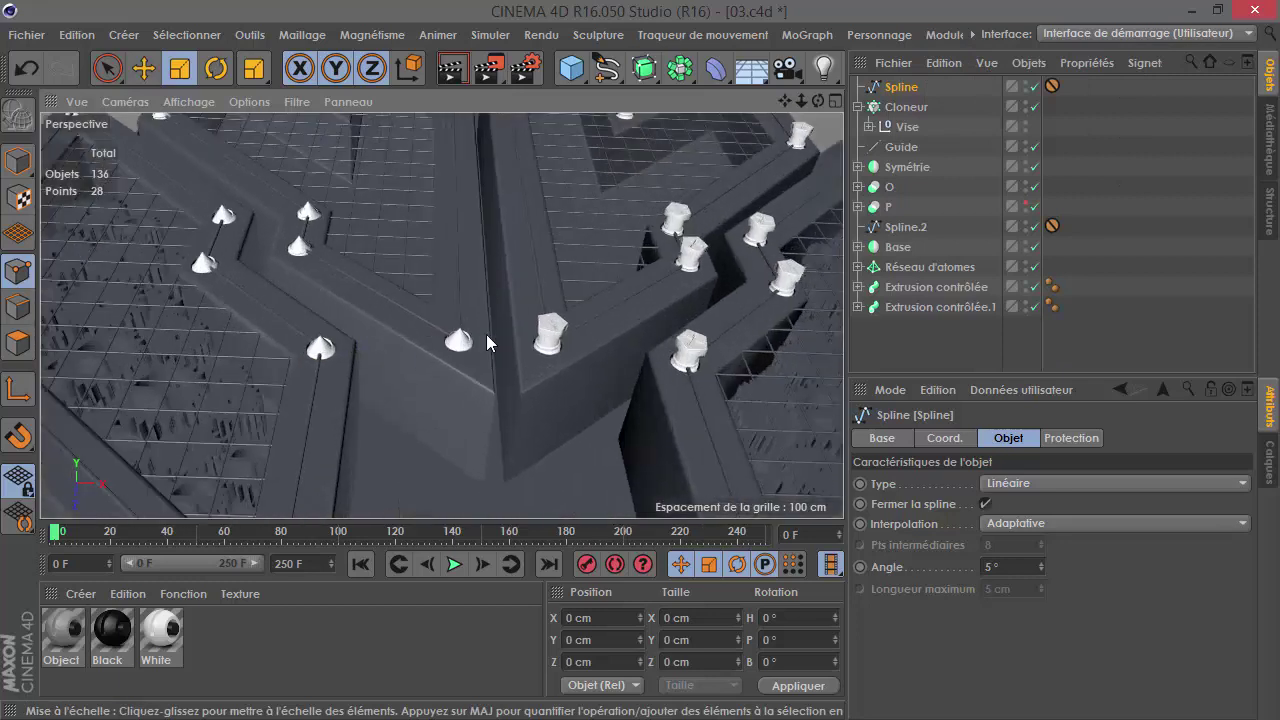
left_click(905, 107)
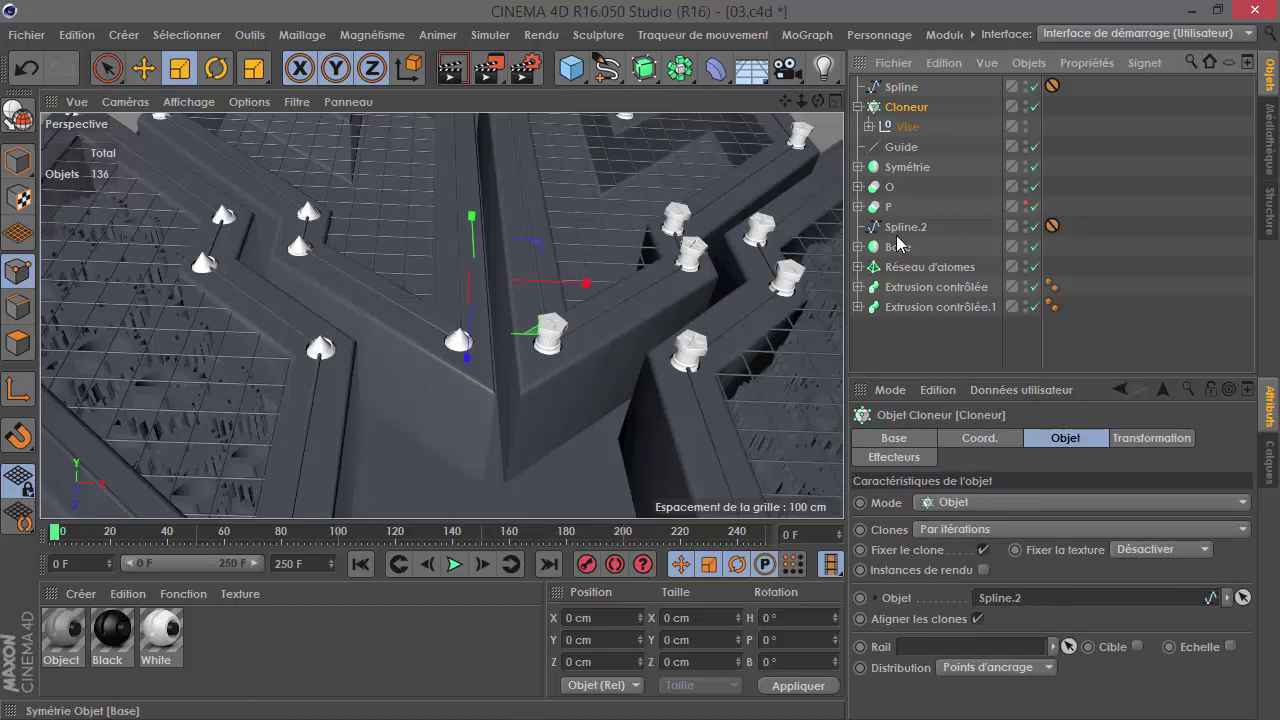
left_click_drag(900, 87, 1005, 390)
left_click_drag(1015, 607, 995, 608)
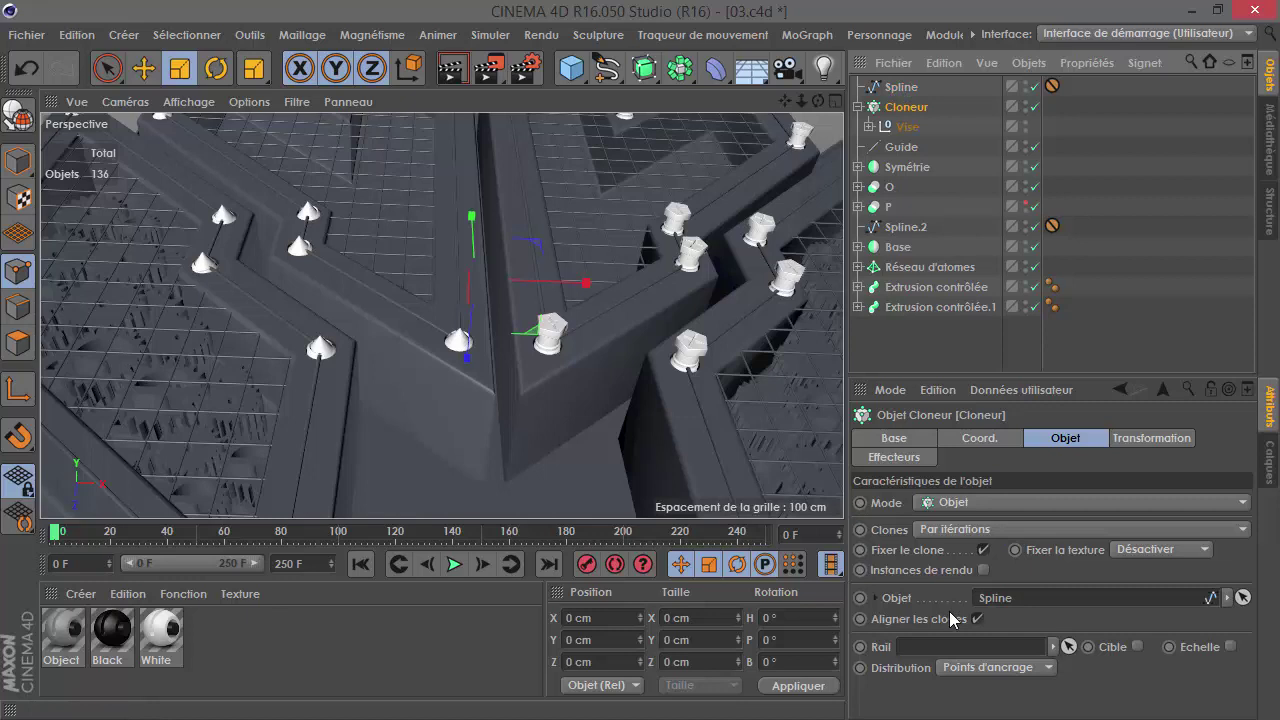
left_click_drag(348, 371, 420, 320, "alt")
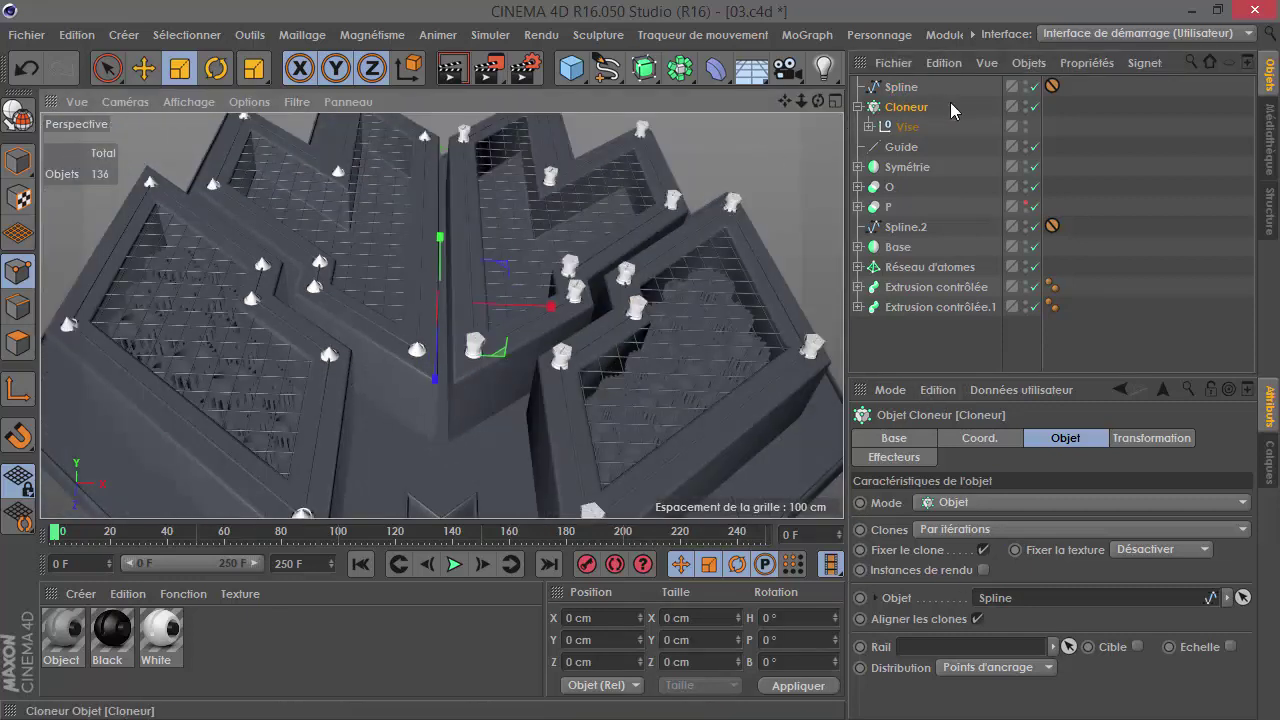
Step: Copy Spline and Cloneur and paste them into a new document, Sans titre 9
left_click(900, 87, "ctrl")
left_click(943, 62)
left_click(930, 160)
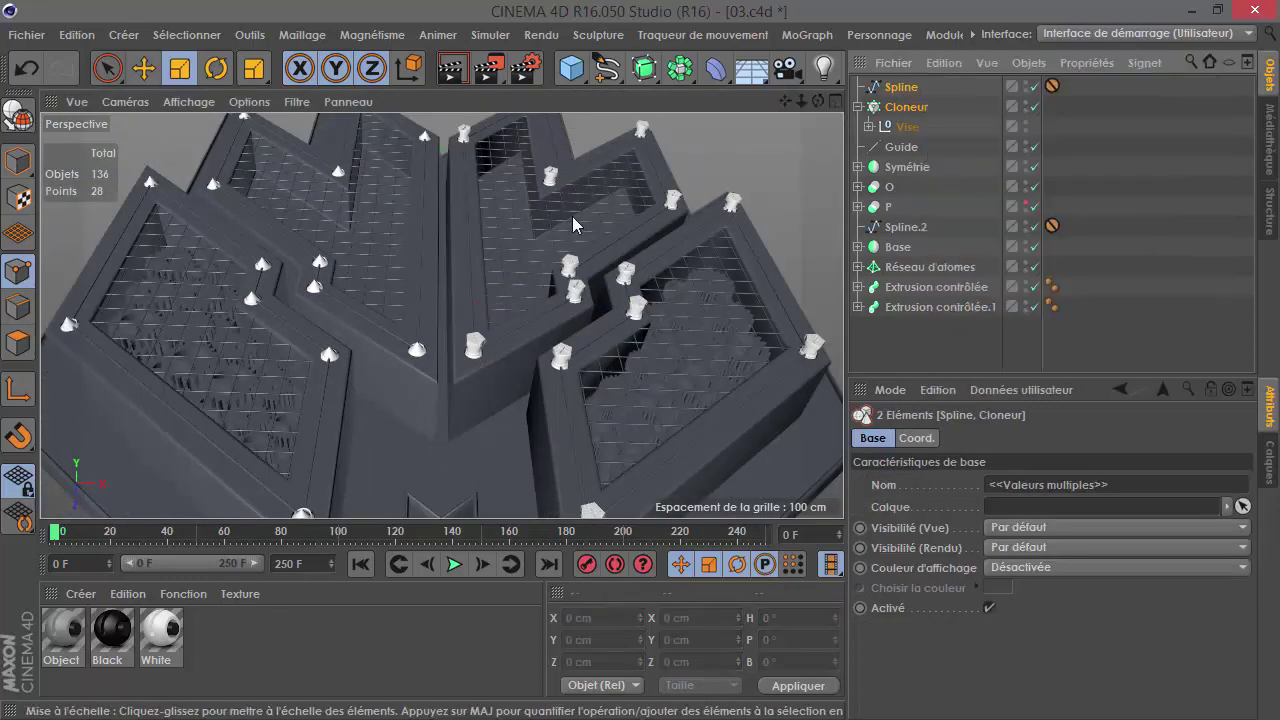
left_click(27, 35)
left_click(50, 57)
left_click(951, 63)
left_click(959, 162)
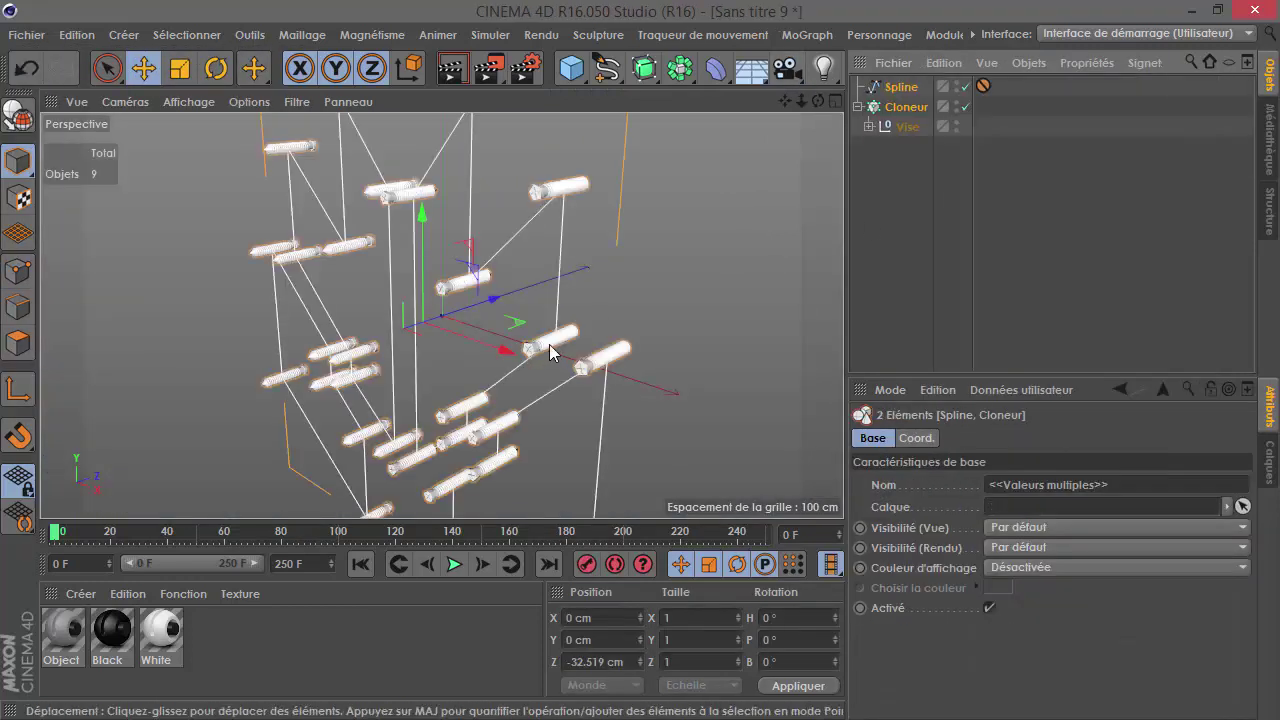
Step: Delete the Protection tag from the pasted Spline
scroll(578, 330, "down", 3)
scroll(486, 366, "up", 3)
scroll(520, 290, "up", 3)
scroll(529, 240, "up", 3)
mouse_move(529, 226)
left_mouse_down("alt")
mouse_move(487, 336)
mouse_move(796, 227)
left_mouse_up("alt")
left_click(1000, 160)
left_click(983, 87)
key("Delete")
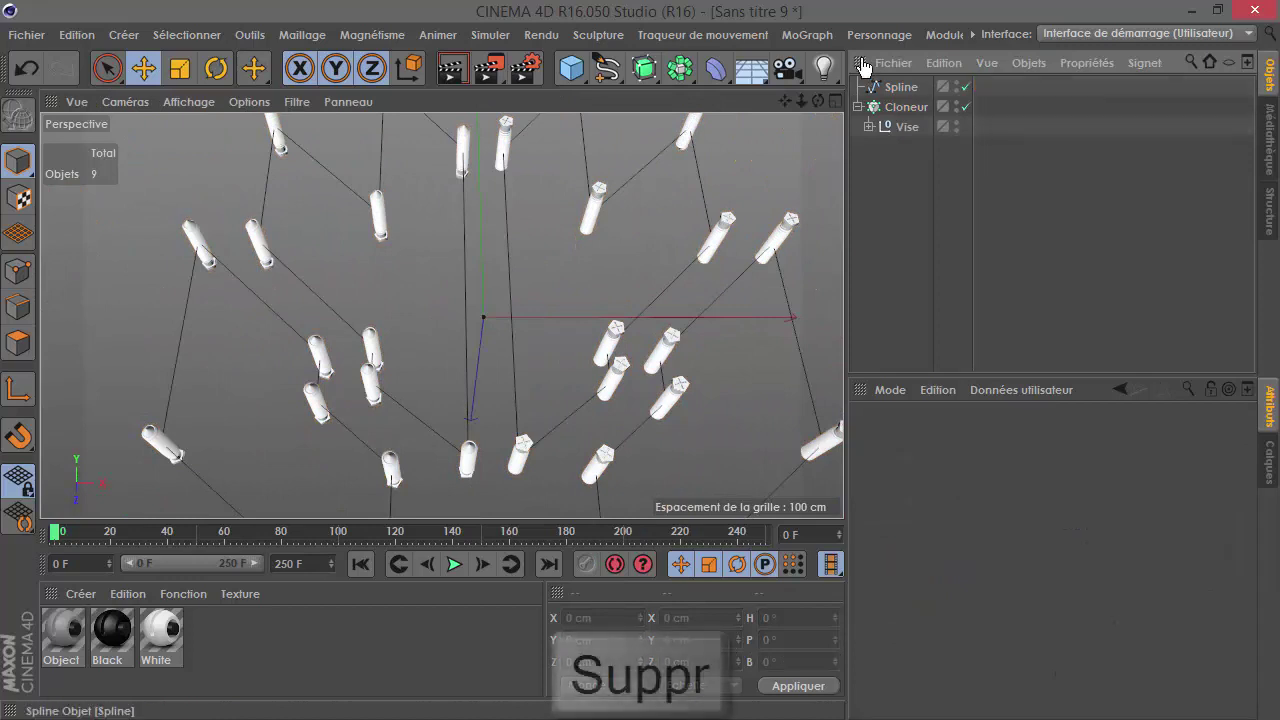
Step: Select the Spline and switch to Points mode for editing
left_click(900, 87)
left_click(18, 270)
left_click_drag(520, 330, 587, 381, "alt")
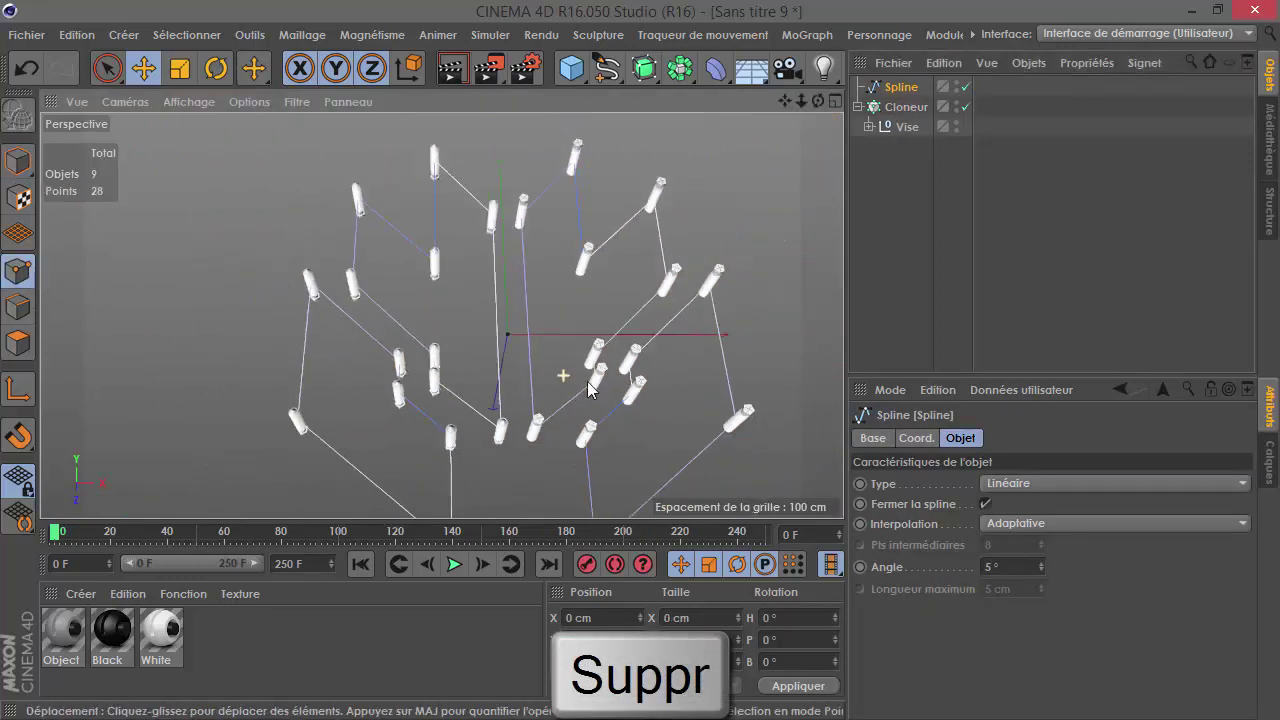
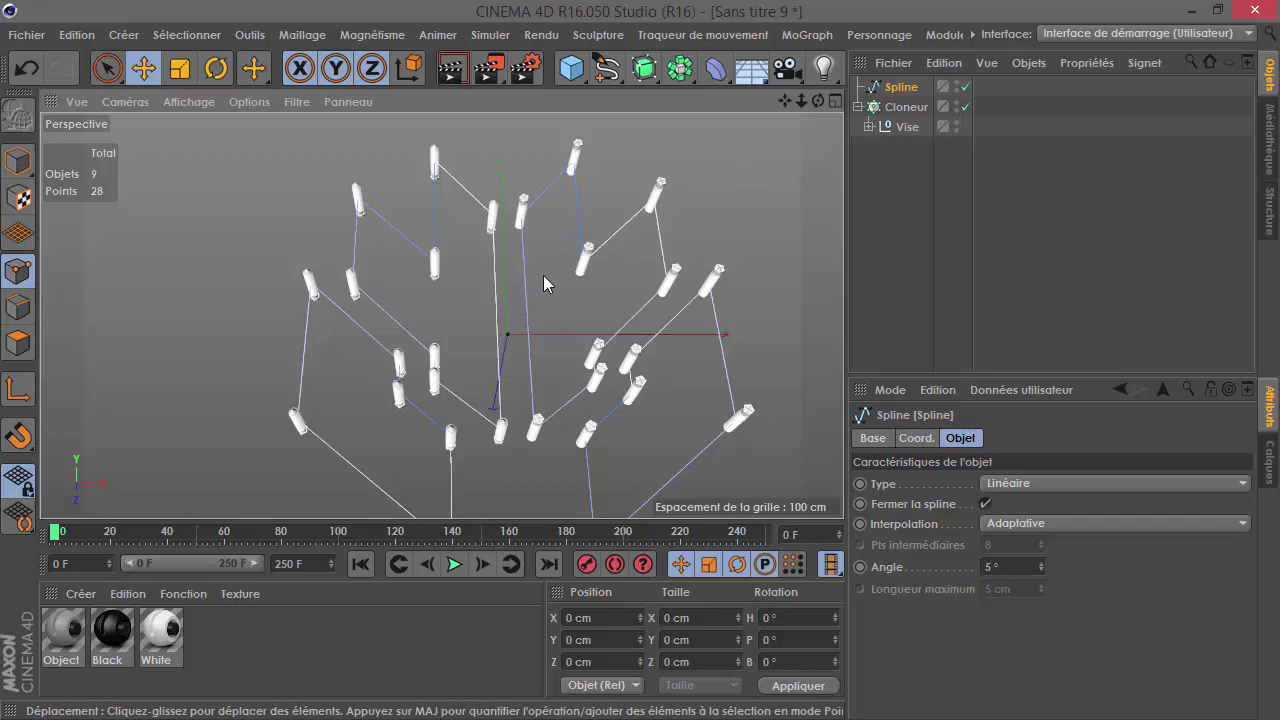
Step: Reverse the spline's point sequence (Inverser la séquence) several times
right_click(543, 275)
left_click(624, 341)
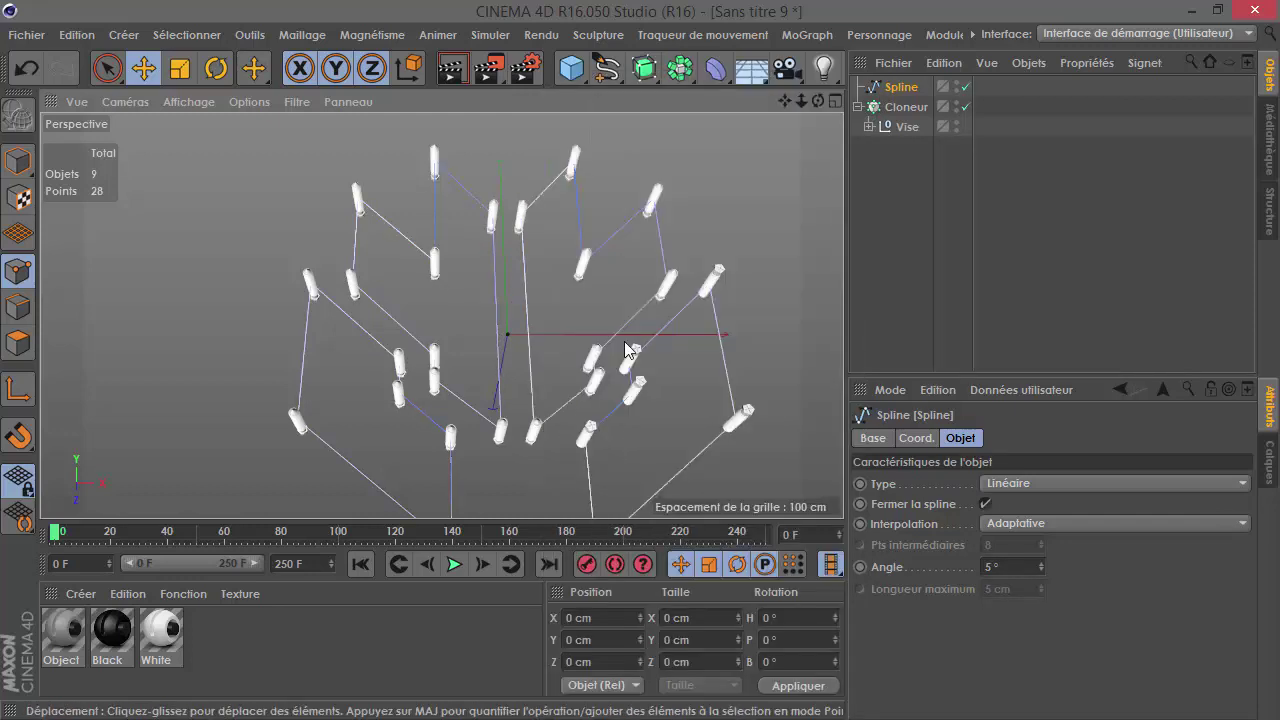
scroll(610, 403, "up", 3)
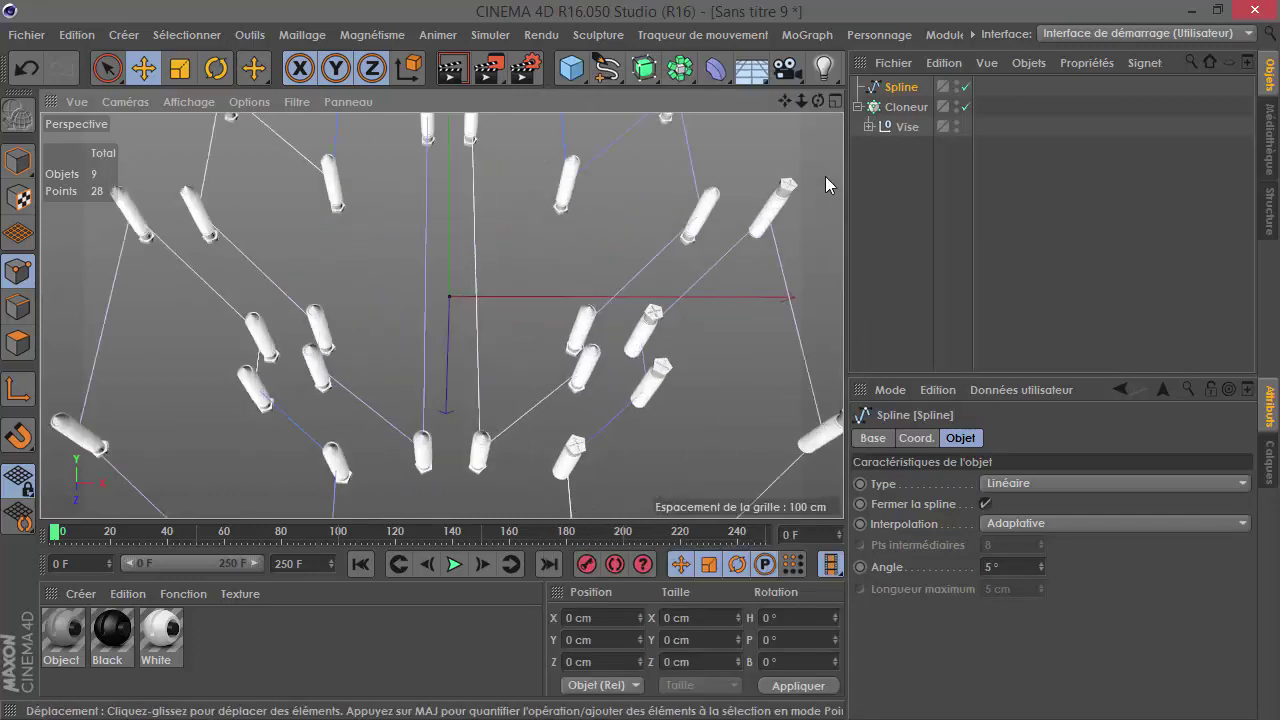
scroll(473, 410, "down", 2)
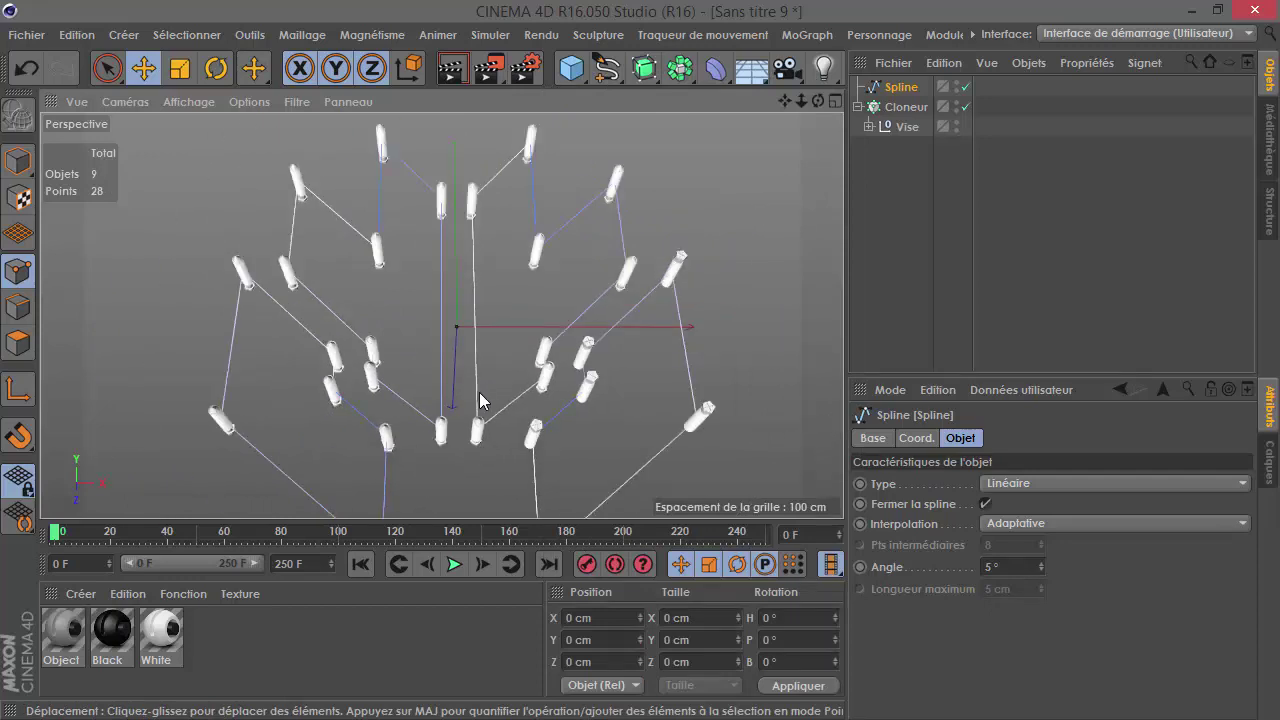
right_click(680, 464)
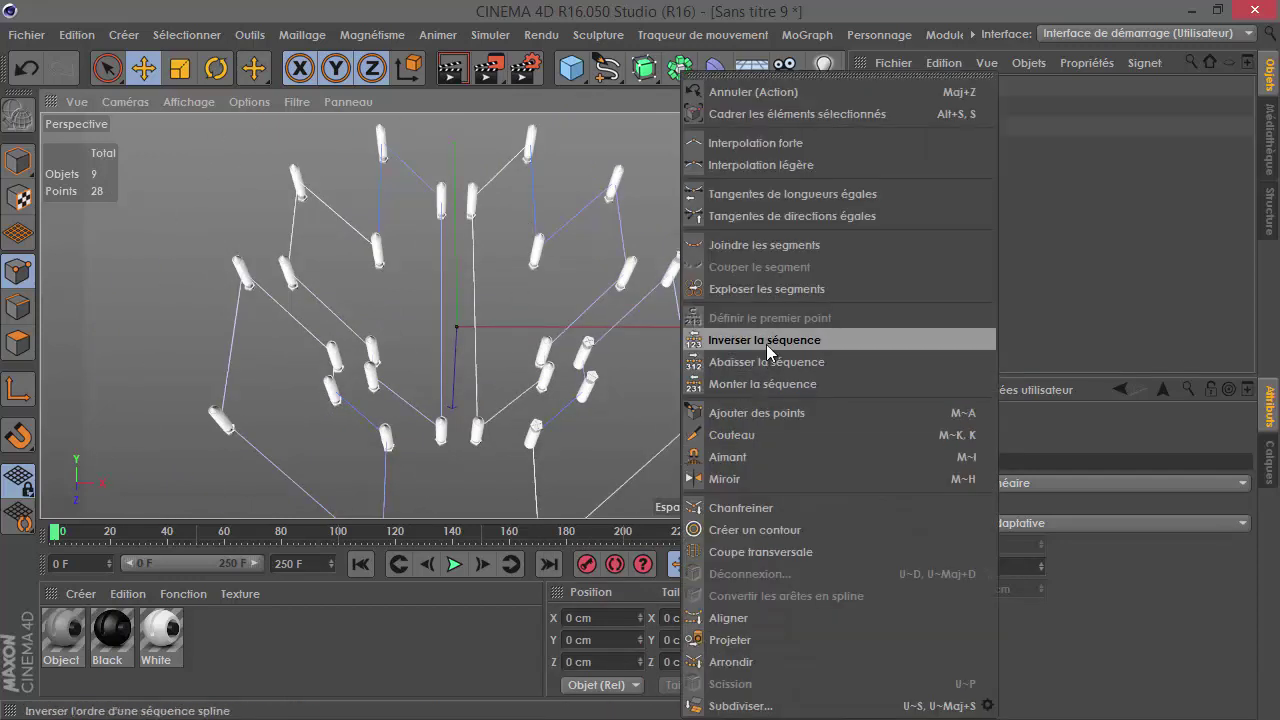
left_click(766, 344)
right_click(766, 344)
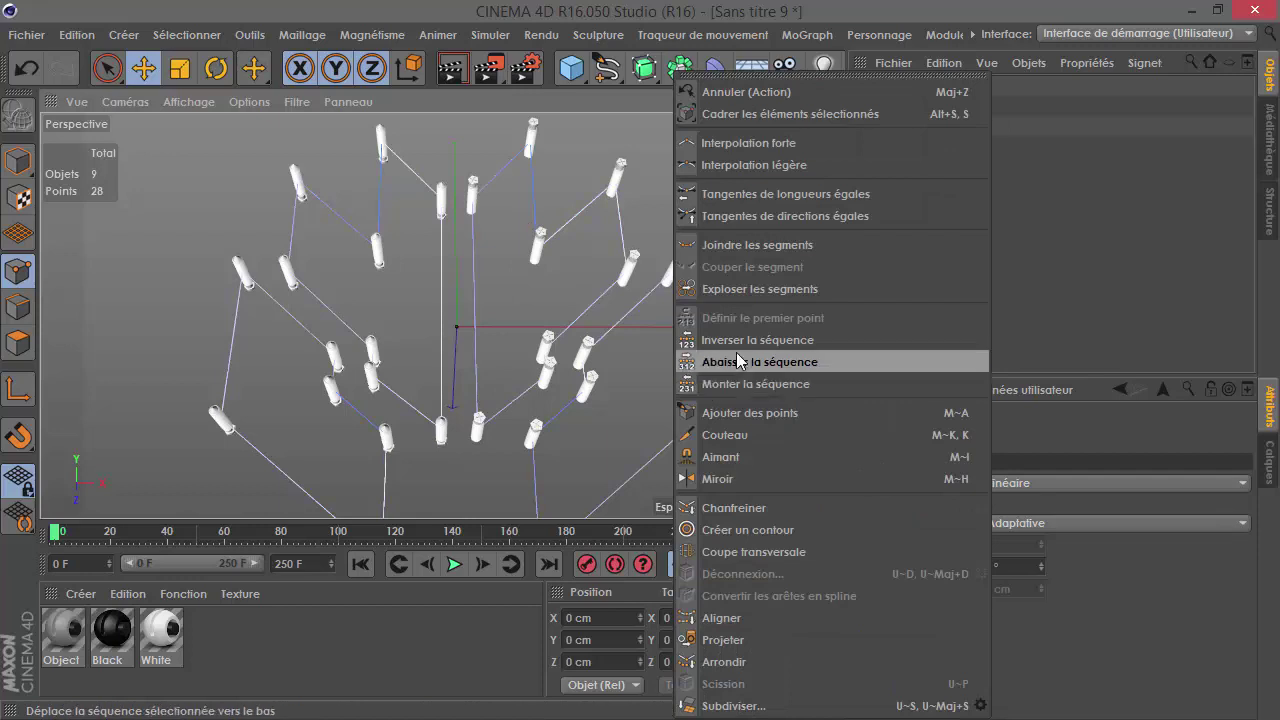
left_click(737, 356)
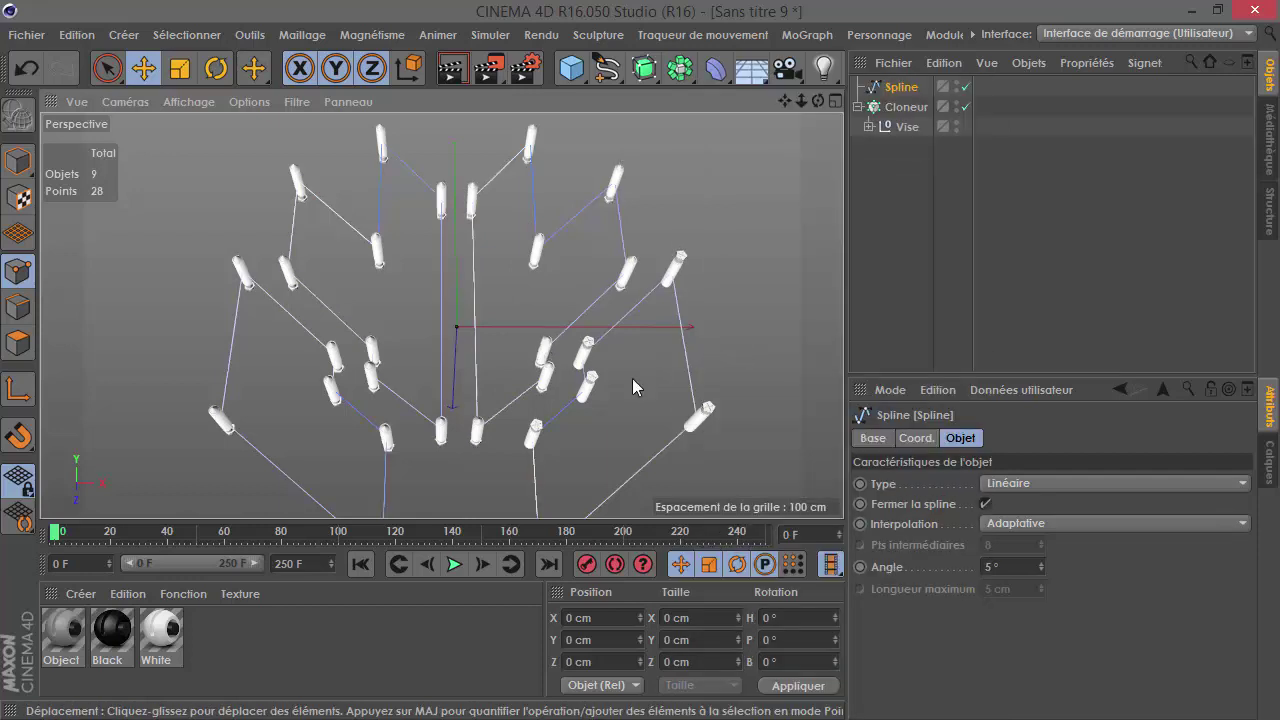
right_click(697, 378)
left_click(760, 334)
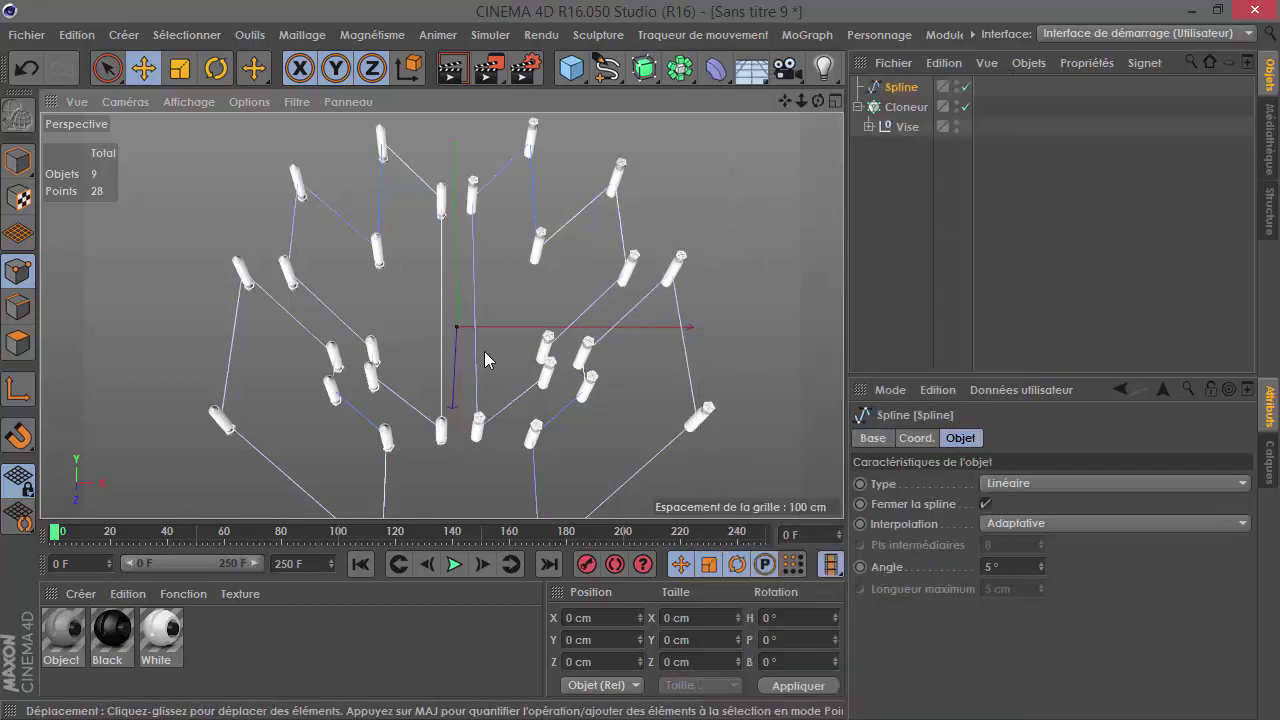
Step: Reverse and Monter la séquence on selected left-side points, then hide the Cloneur
left_click(107, 68)
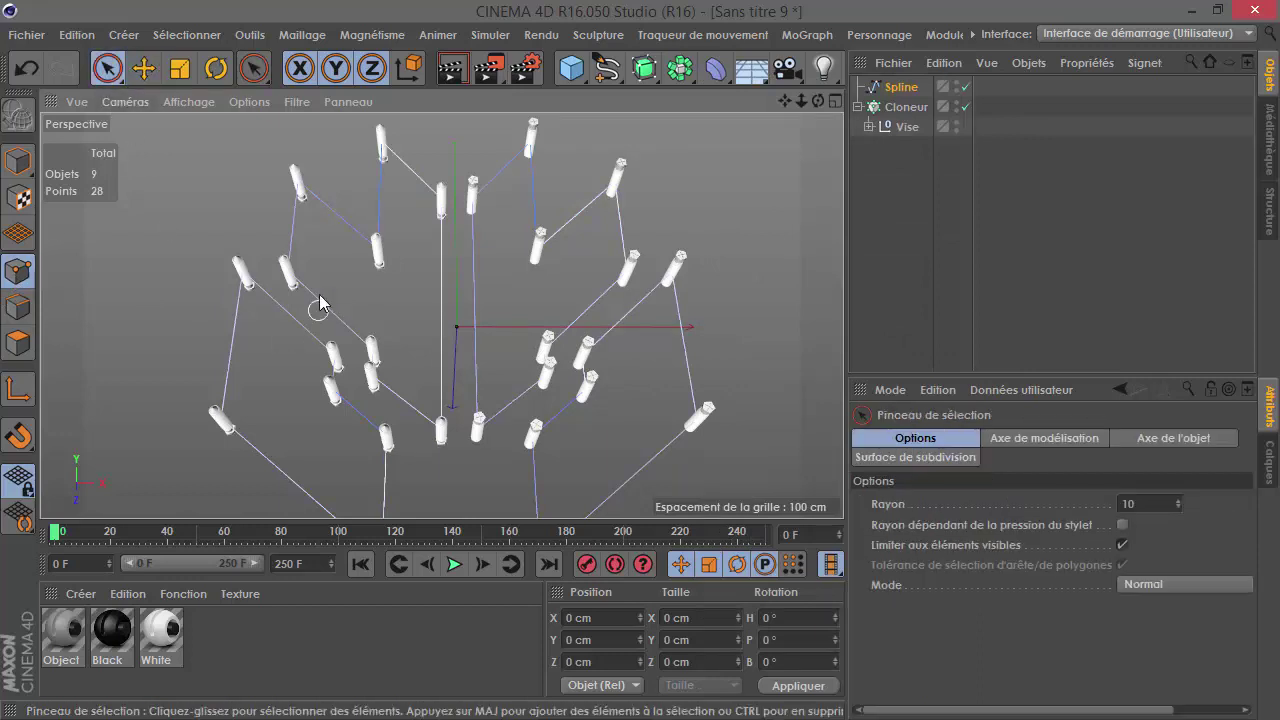
left_click(288, 270)
right_click(490, 460)
left_click(545, 294)
right_click(556, 395)
left_click(623, 342)
right_click(558, 295)
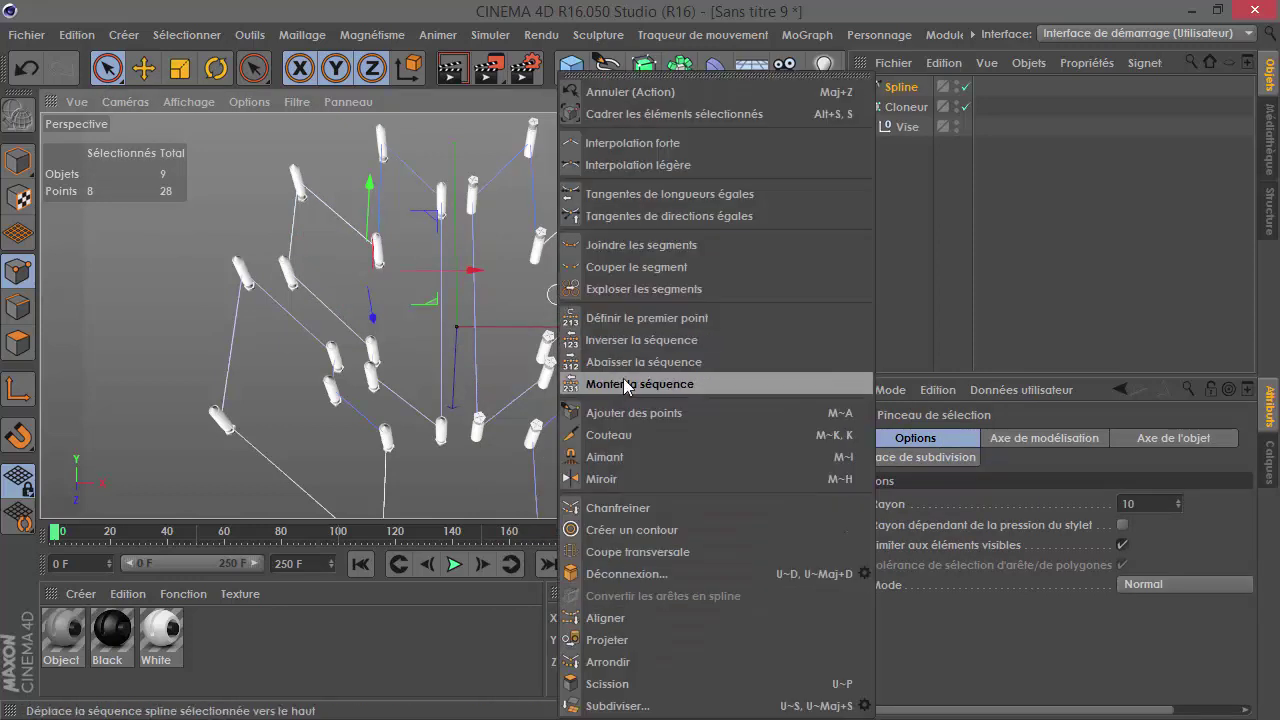
left_click(625, 386)
right_click(572, 313)
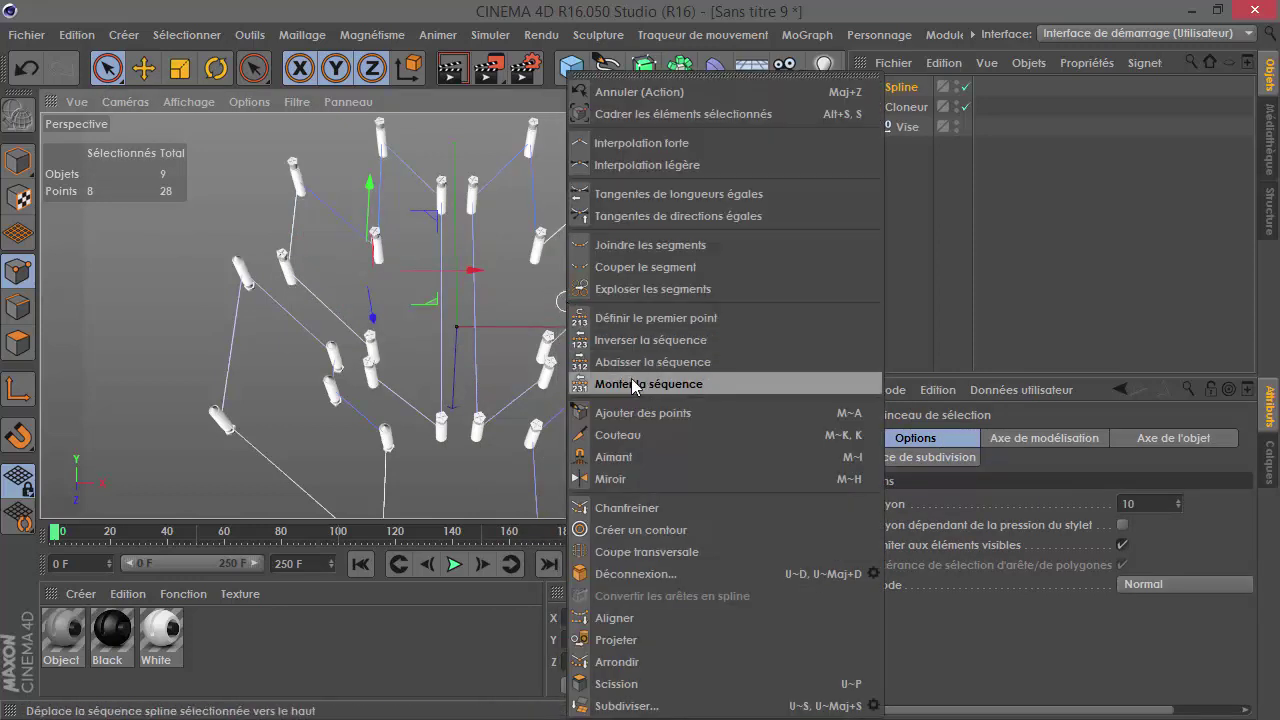
left_click(904, 288)
left_click(957, 104)
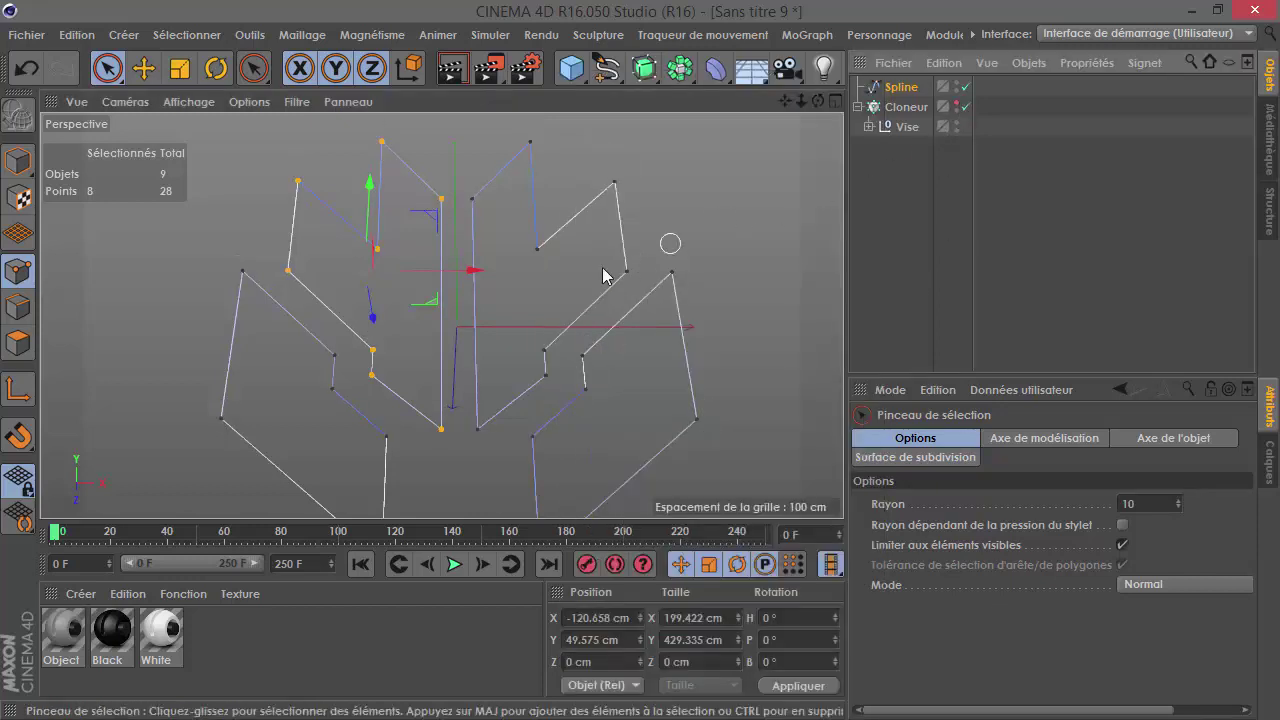
left_click(718, 226)
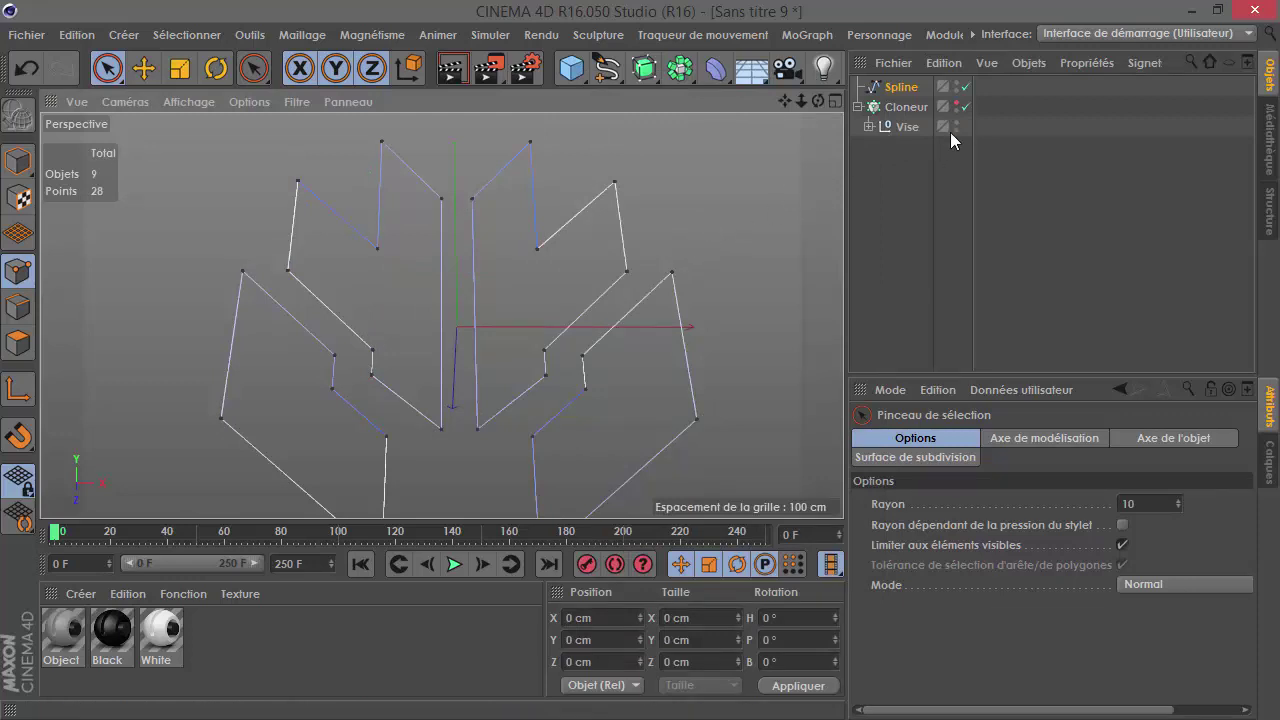
Step: Show the screw clones again and live-select six spline points on the left
left_click(957, 102)
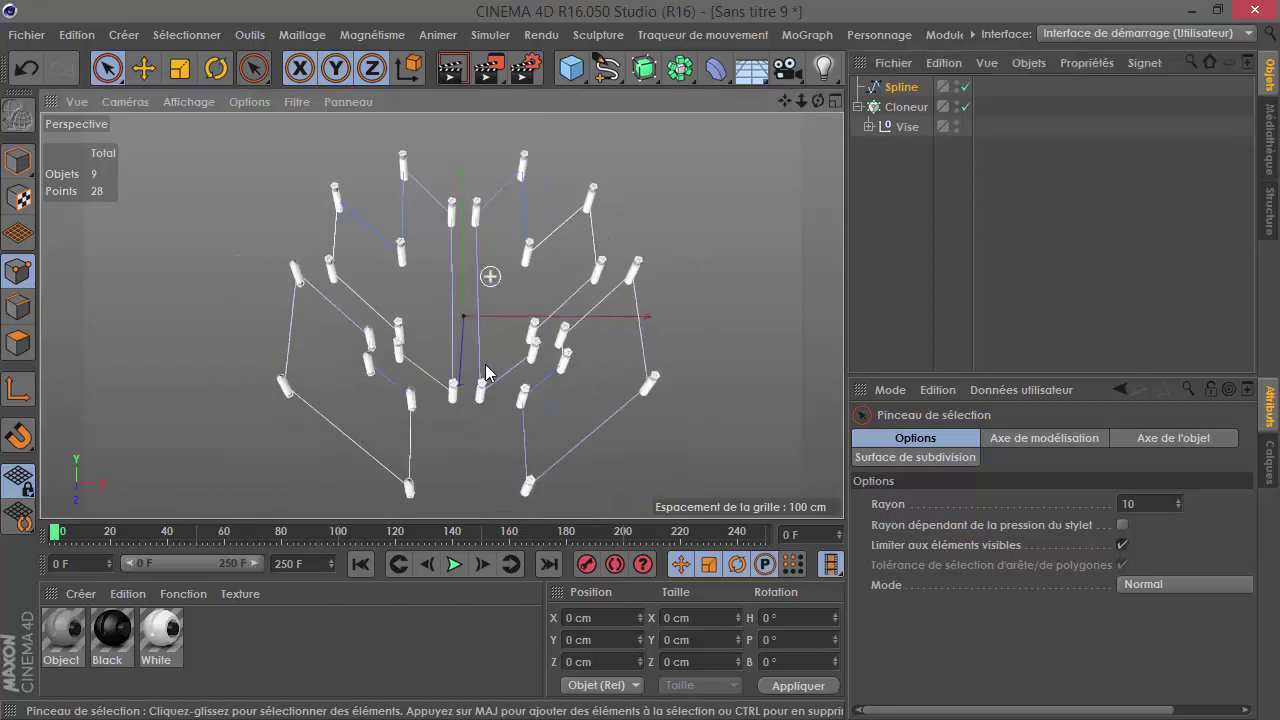
left_click_drag(490, 285, 443, 489, "alt")
left_click(900, 87)
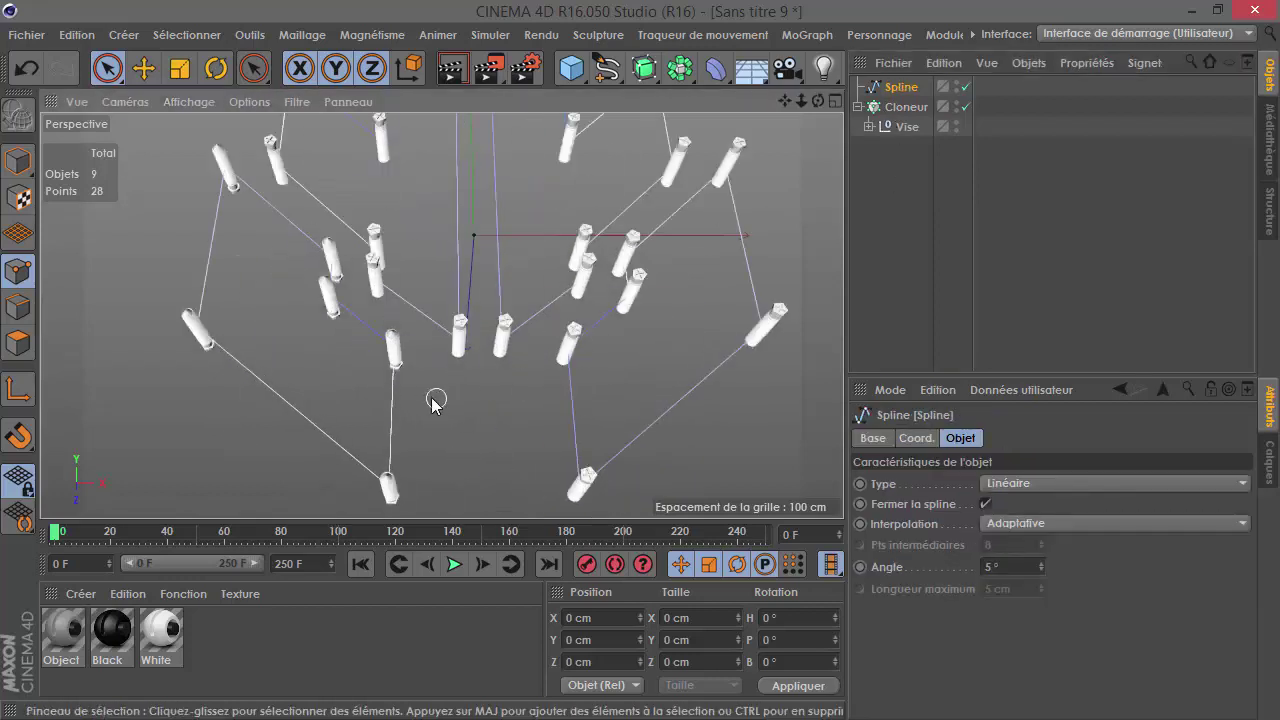
left_click(383, 360)
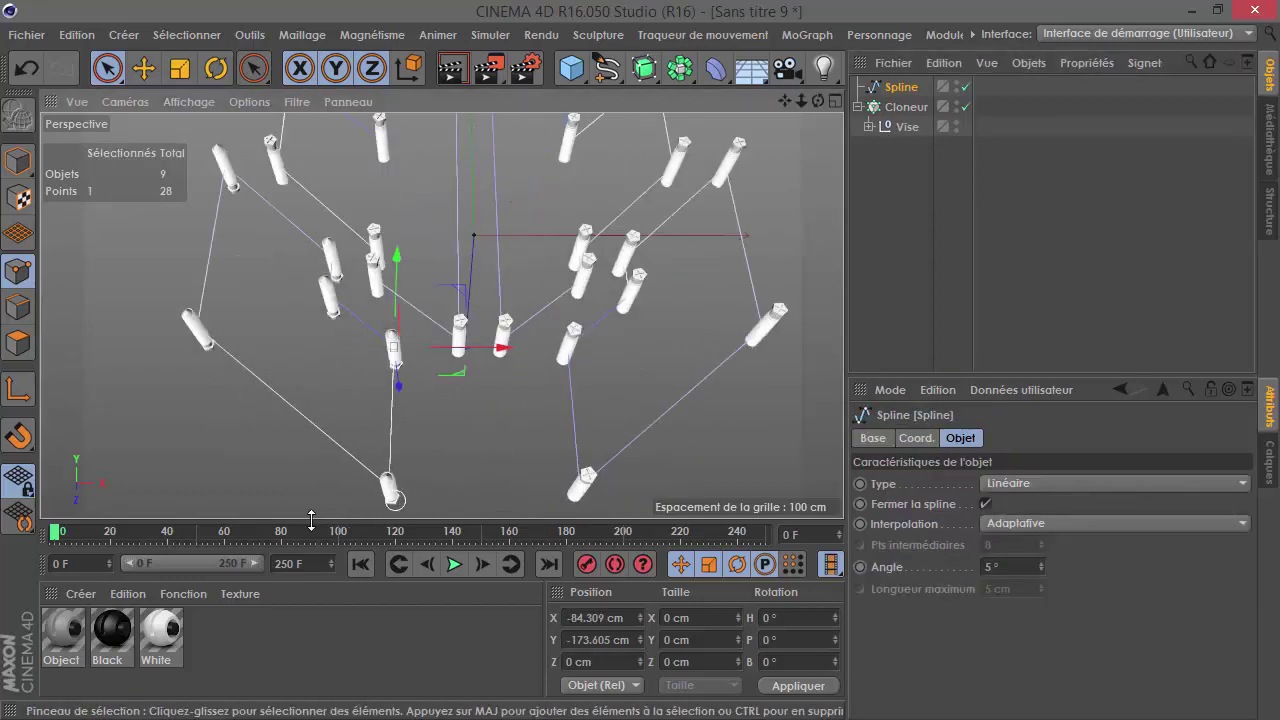
left_click_drag(435, 422, 434, 394)
Step: Run Monter la séquence five times on the six selected points
right_click(490, 274)
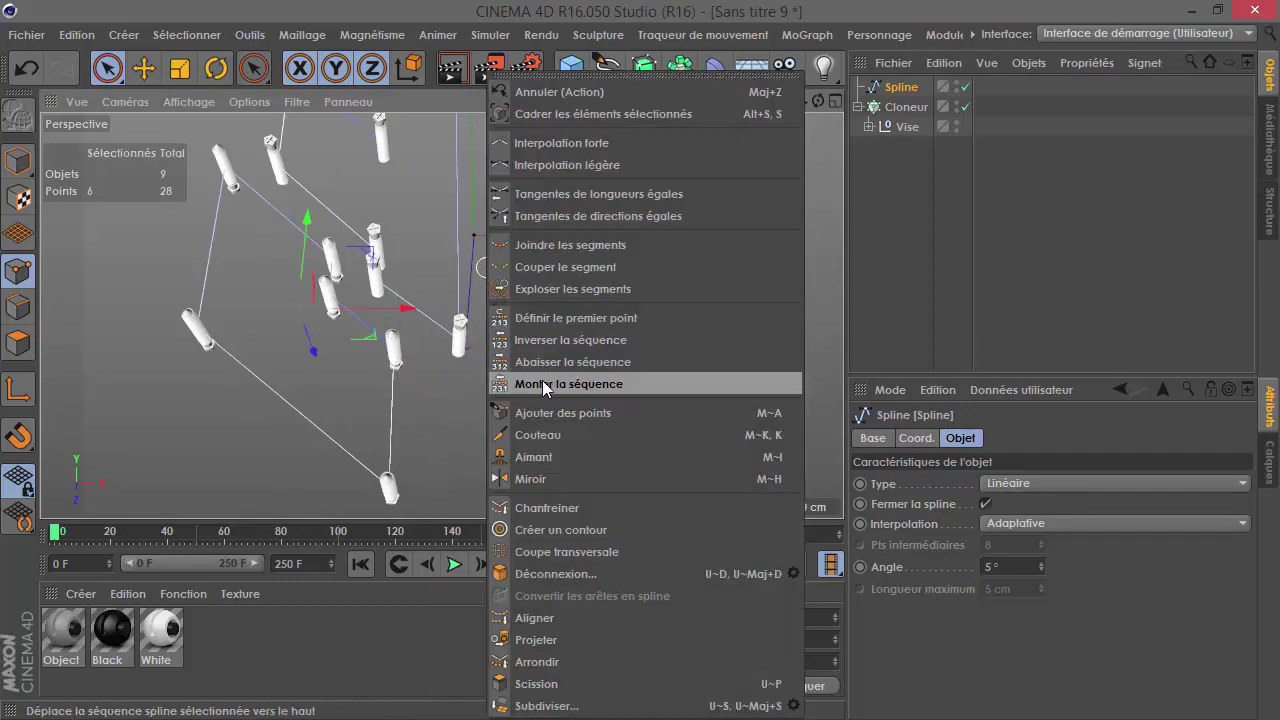
left_click(543, 384)
right_click(508, 394)
left_click(540, 384)
right_click(551, 392)
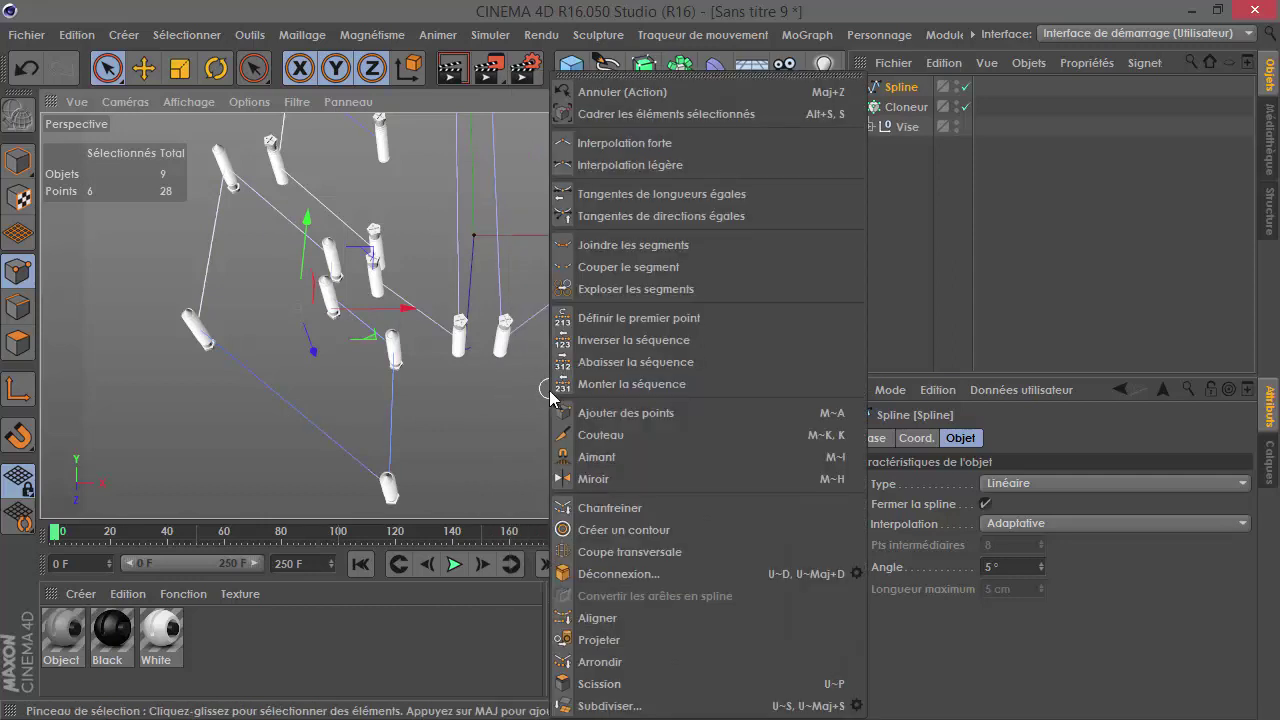
left_click(557, 384)
right_click(552, 395)
left_click(560, 384)
right_click(534, 420)
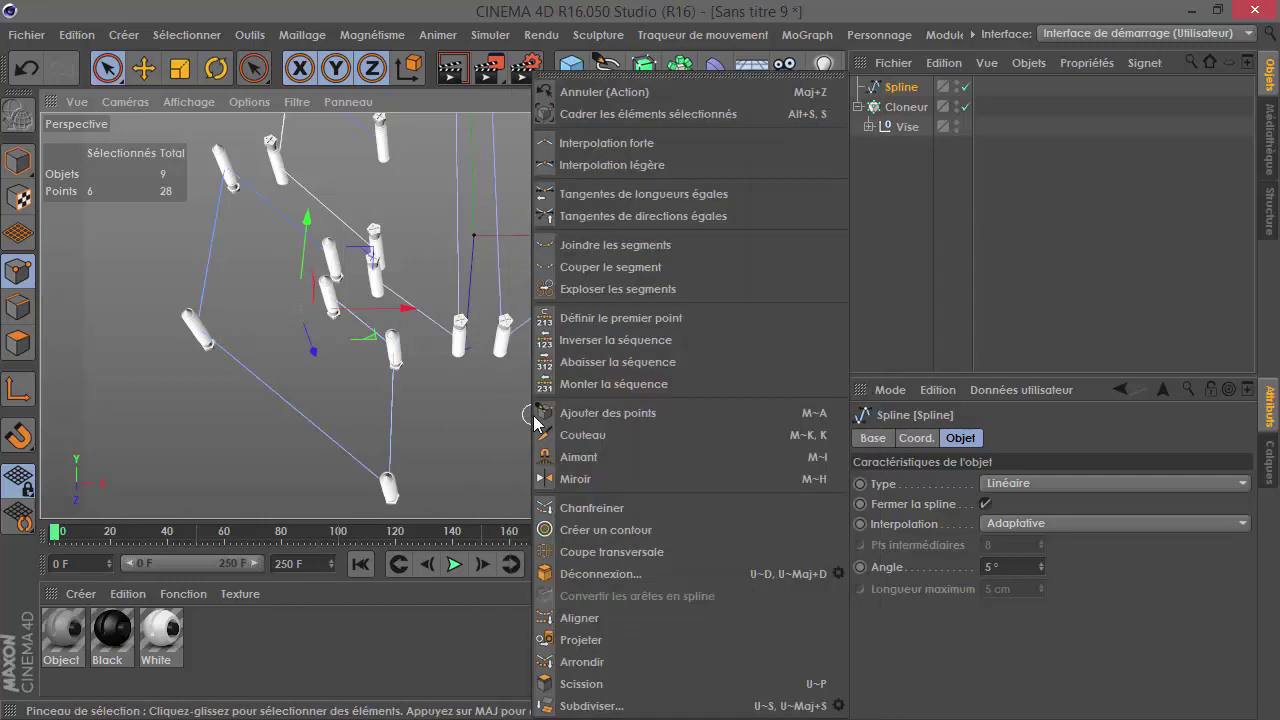
left_click(576, 388)
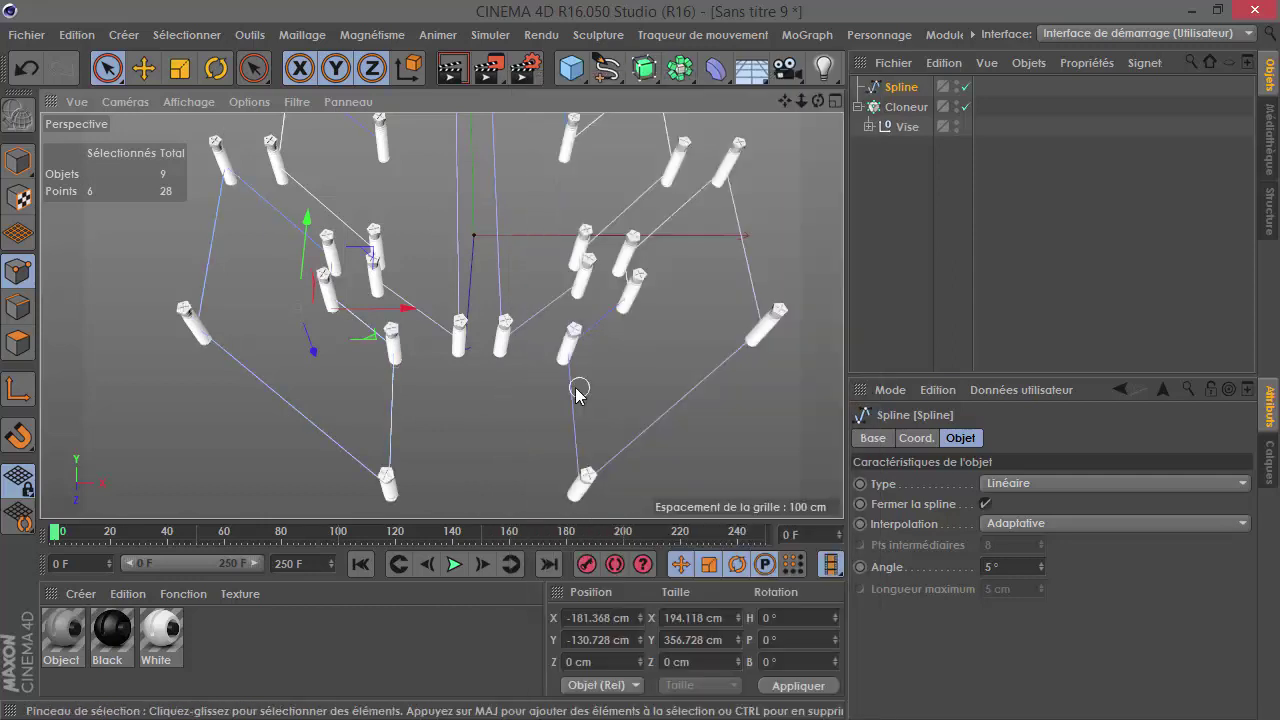
left_click(865, 266)
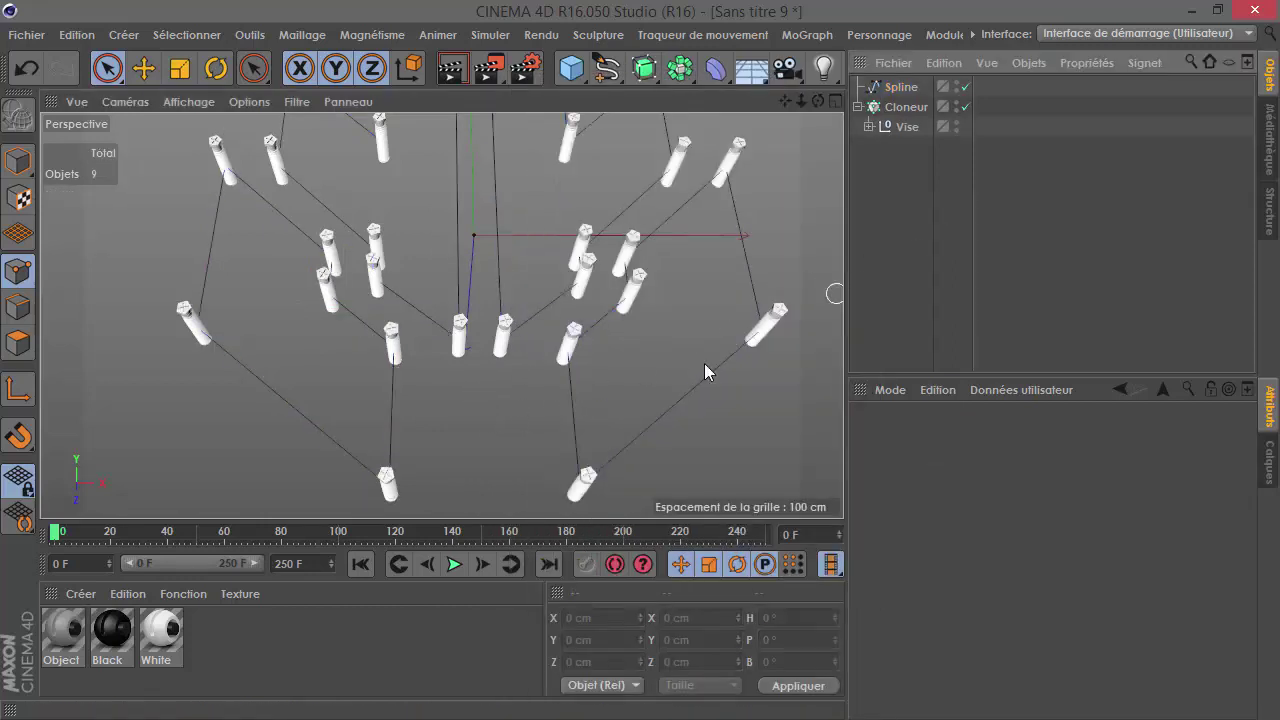
Step: Hide the clones and inspect the bare spline with its points deselected
left_click(957, 103)
left_click(898, 86)
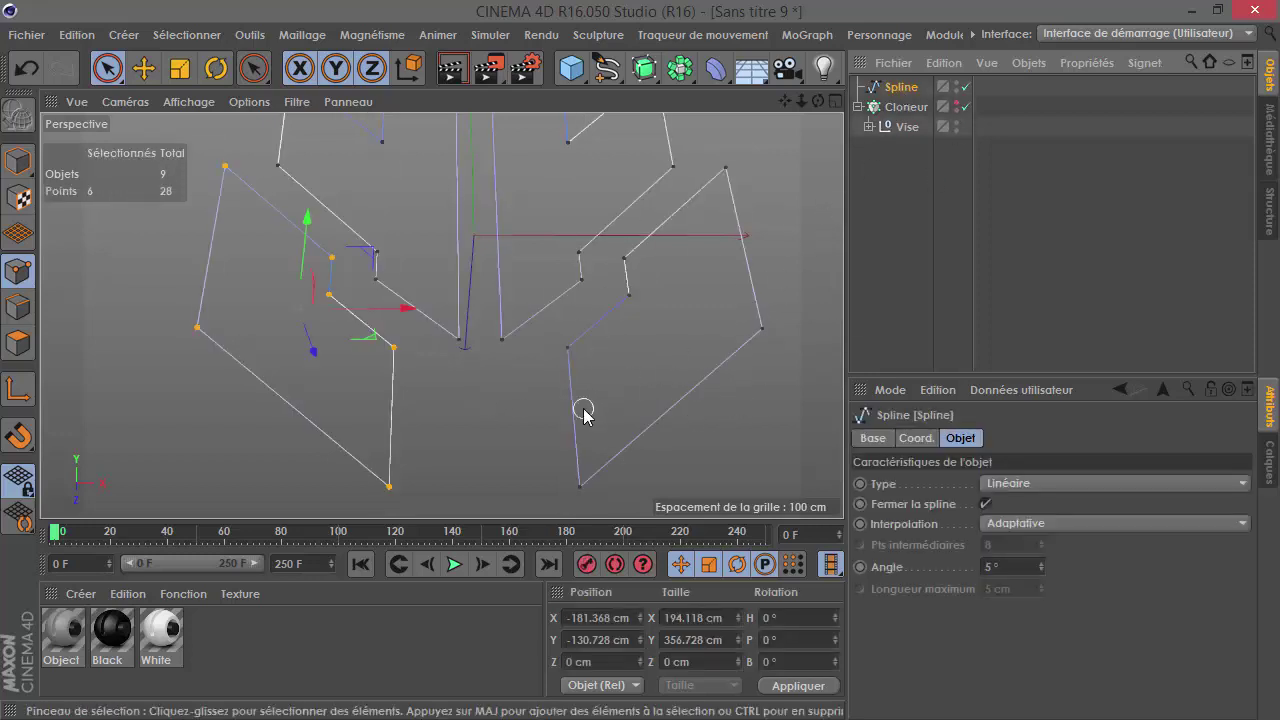
left_click(921, 244)
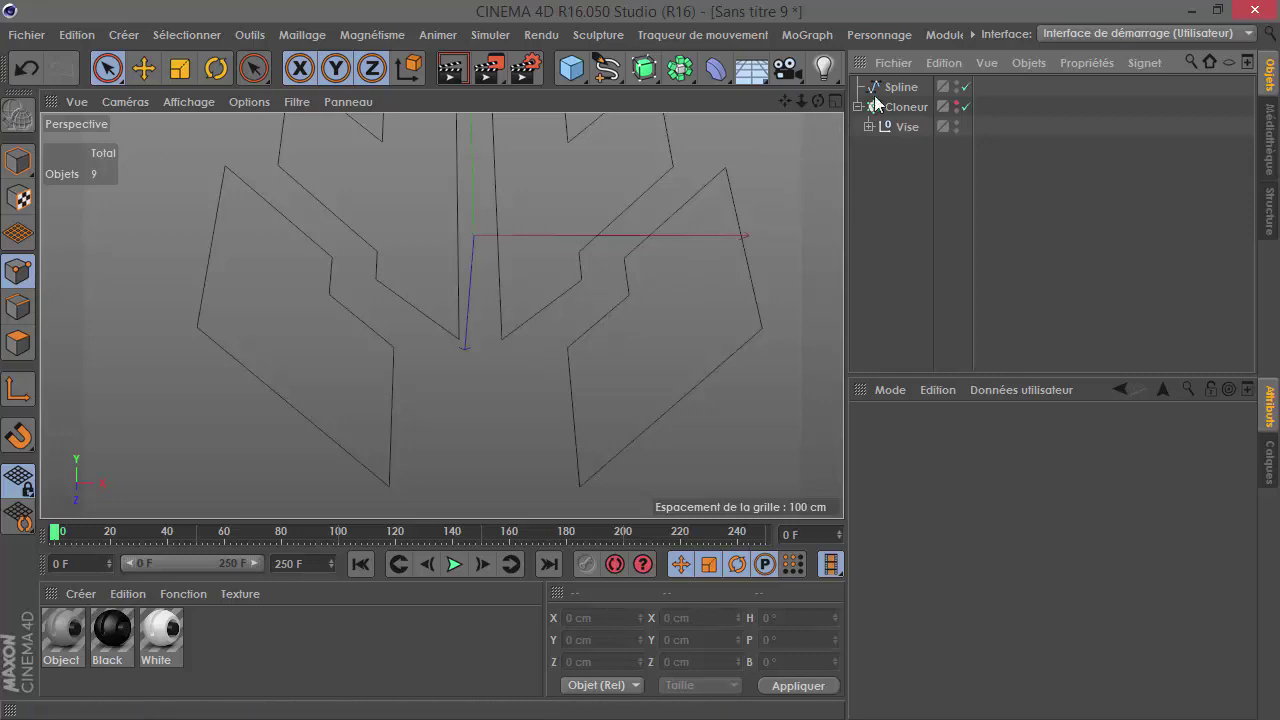
key("ctrl+z")
left_click(297, 432)
scroll(385, 472, "down", 1)
scroll(390, 468, "down", 1)
scroll(390, 470, "down", 1)
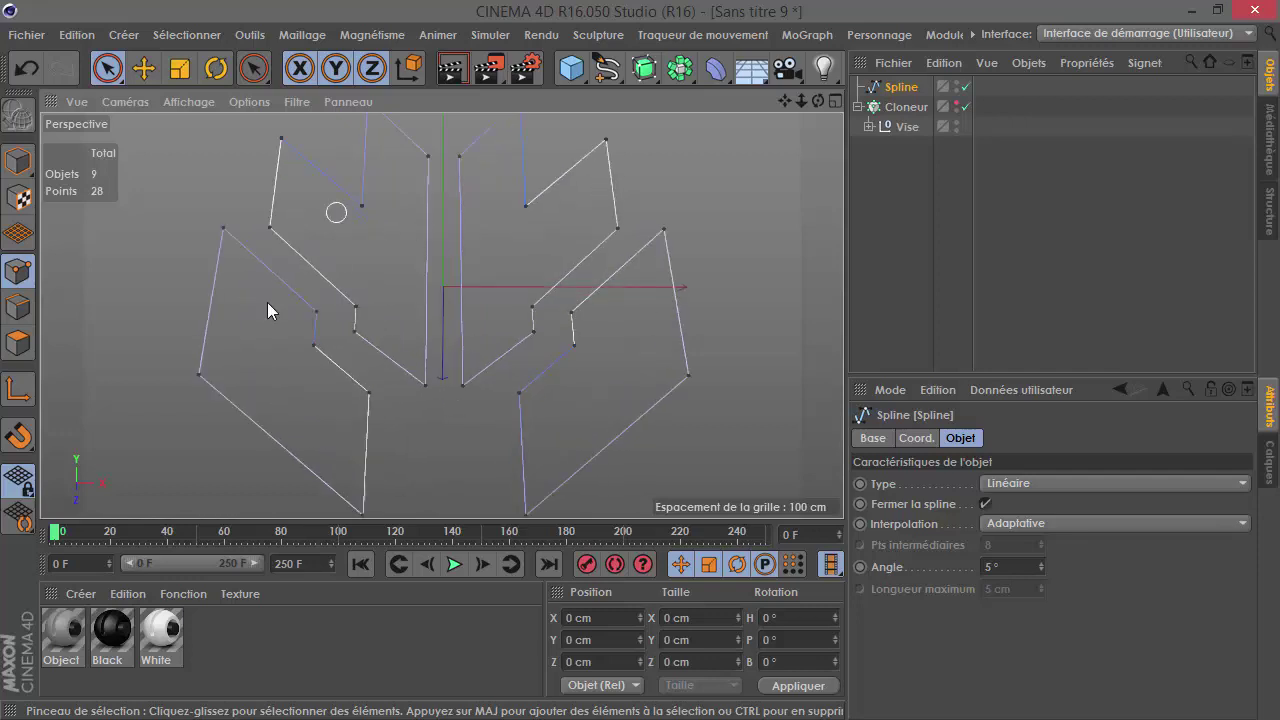
left_click(969, 91)
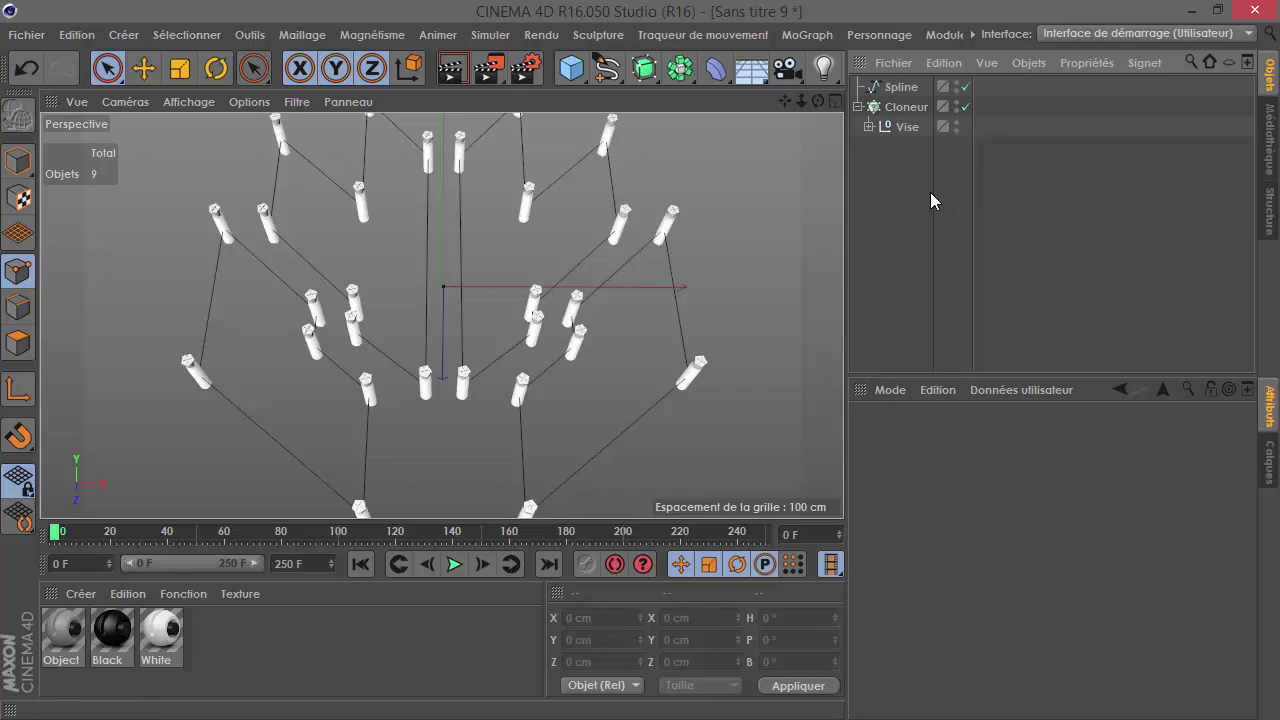
Step: Cut Spline and Cloneur from the scene with Edition > Couper
left_click(858, 106)
left_click_drag(887, 131, 880, 80)
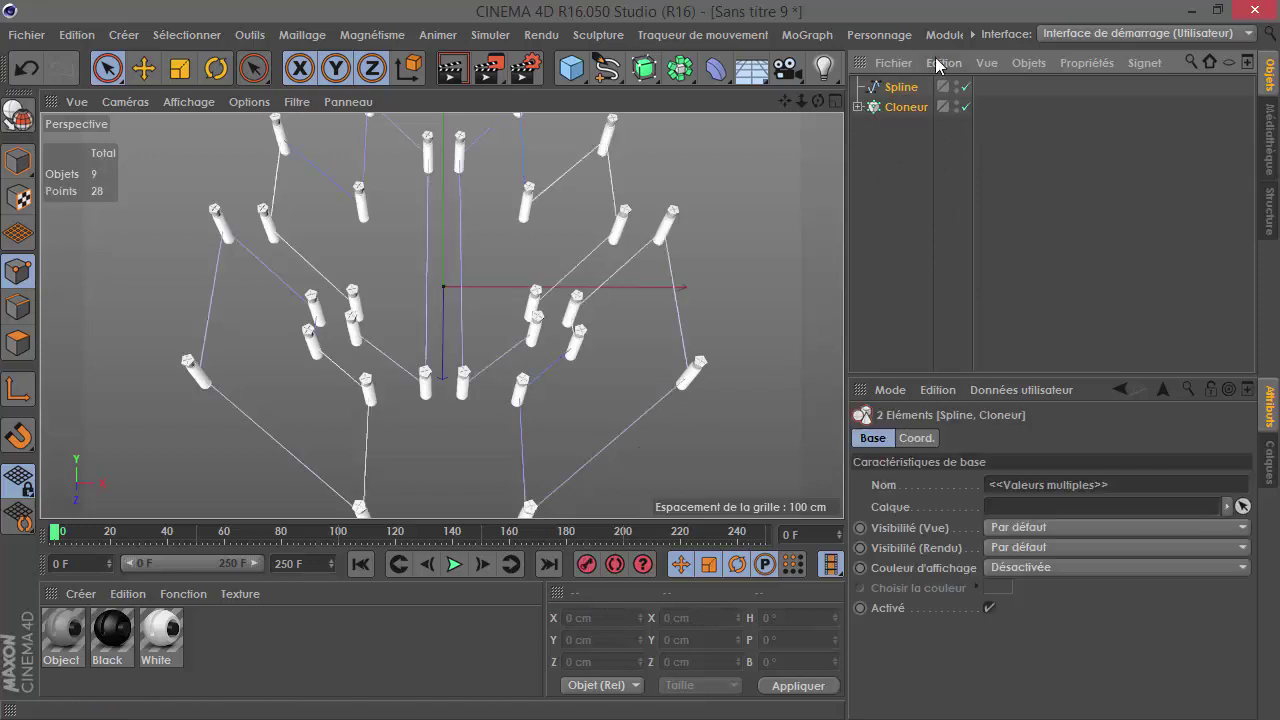
left_click(943, 62)
left_click(954, 143)
Step: Switch to 03.c4d, paste the spline and cloner, and delete the old copies
key("v")
left_click(744, 323)
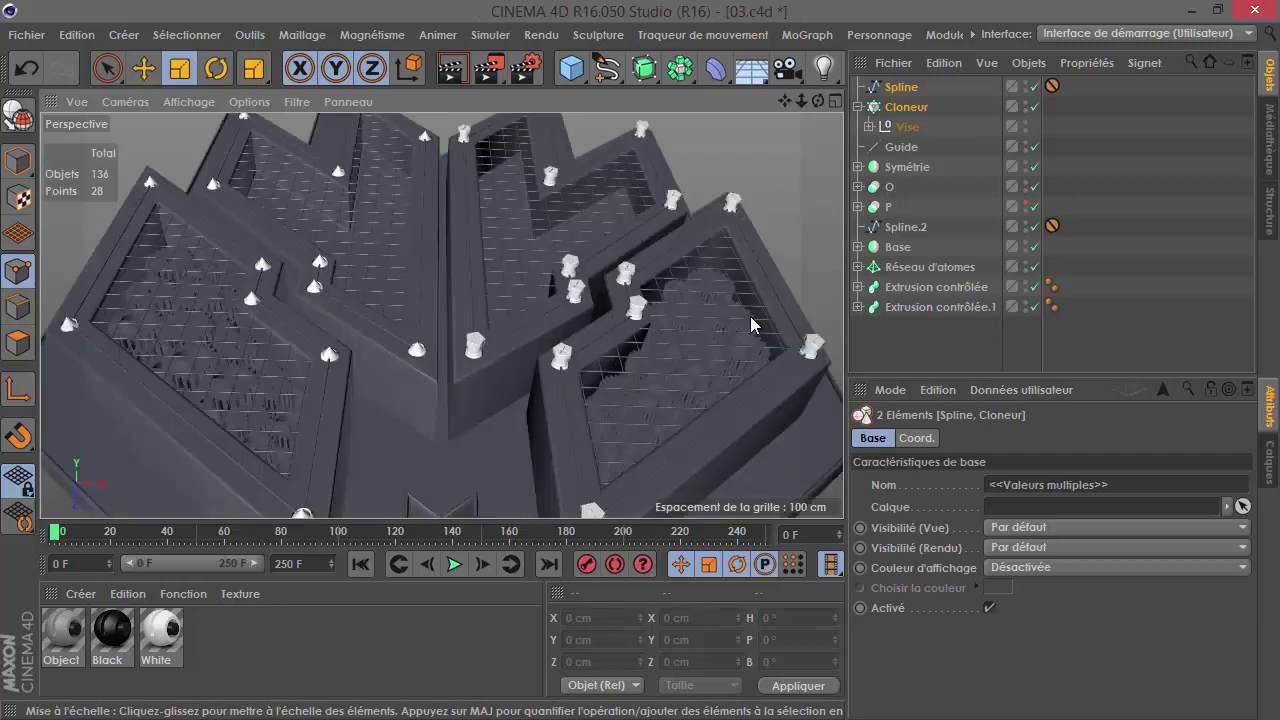
key("ctrl+v")
left_click_drag(900, 128, 905, 167)
key("Delete")
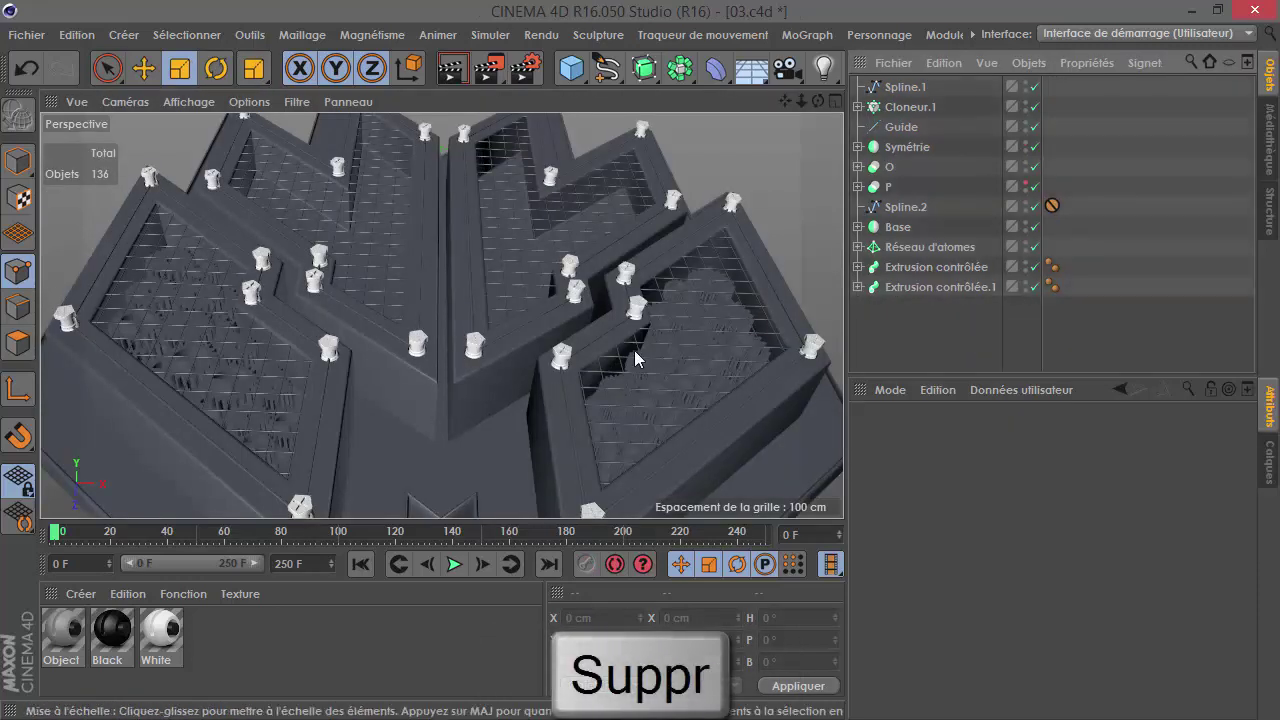
Step: Select Spline.1 in object mode and begin renaming it
left_click(905, 87)
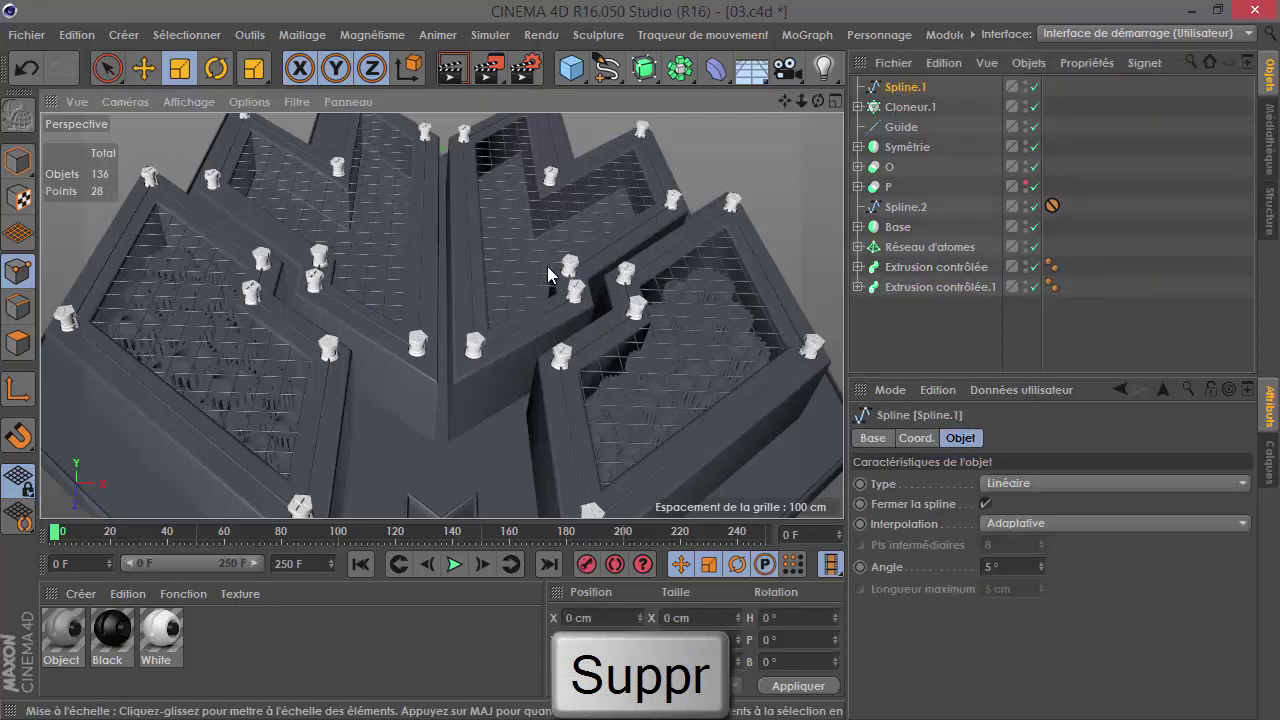
left_click_drag(548, 277, 183, 92, "alt")
left_click(107, 68)
left_click(18, 160)
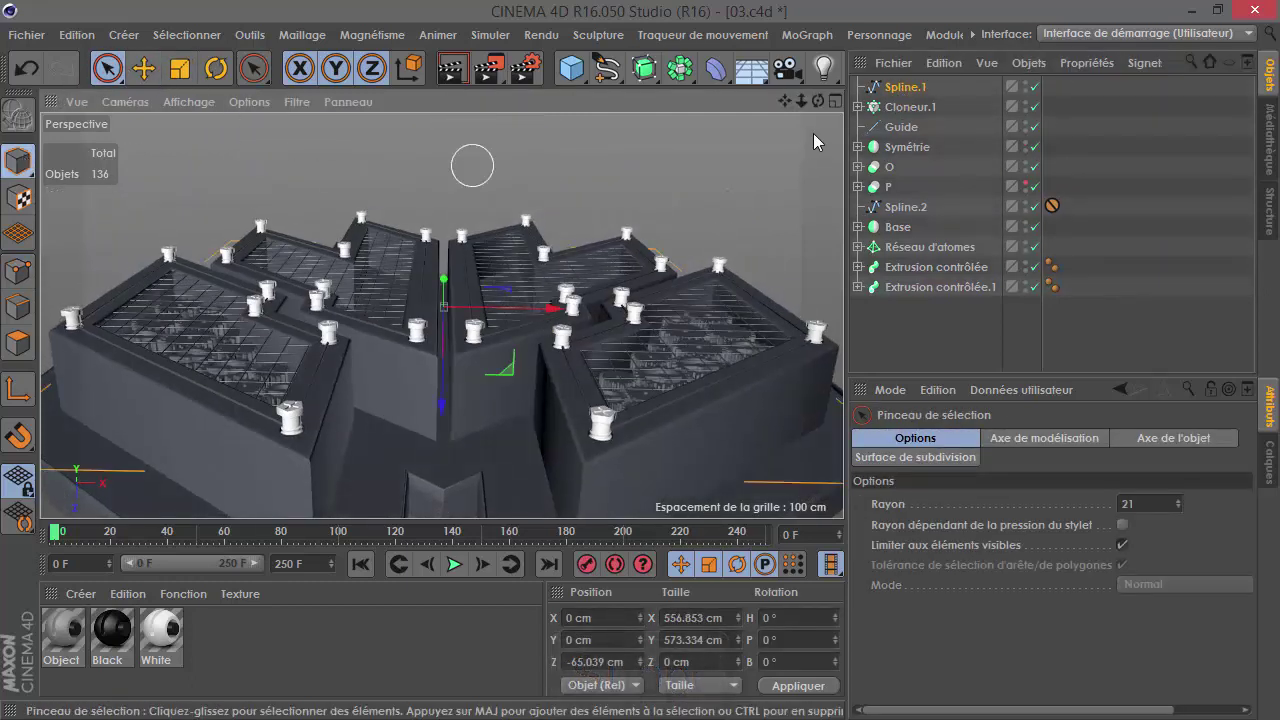
double_click(907, 88)
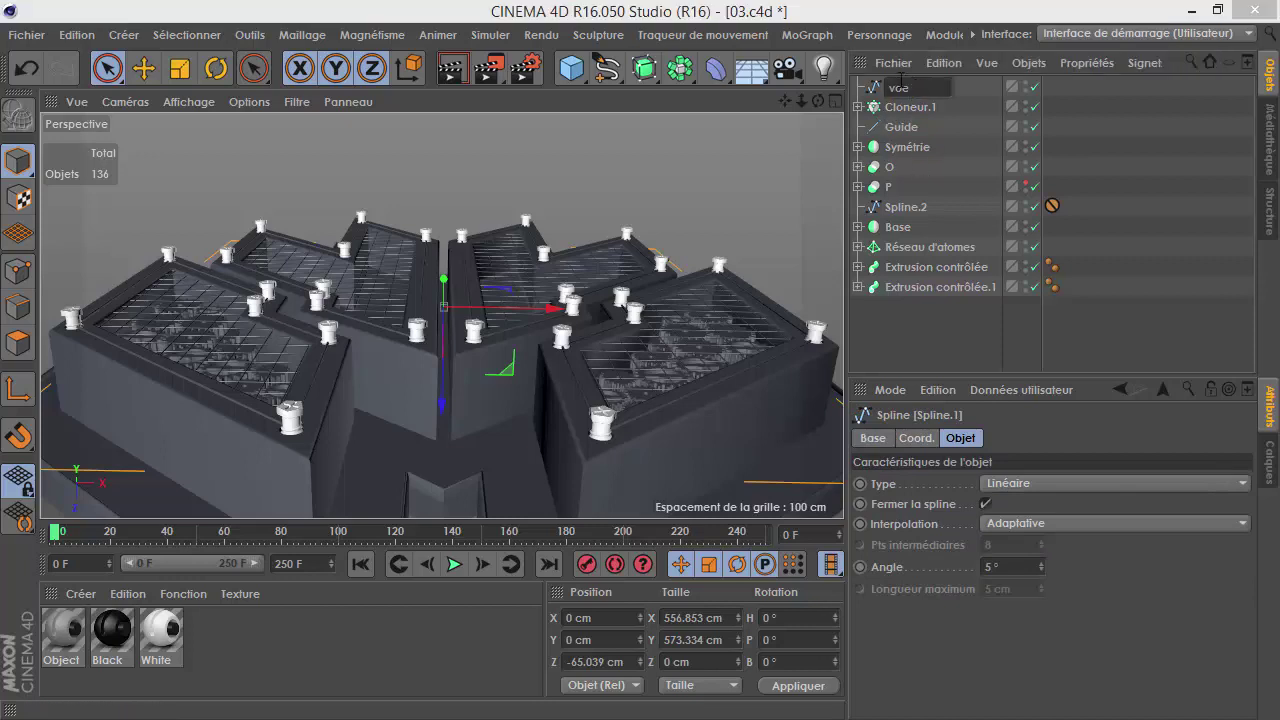
Step: Name the spline 'vis' and nudge it slightly along Z
key("Return")
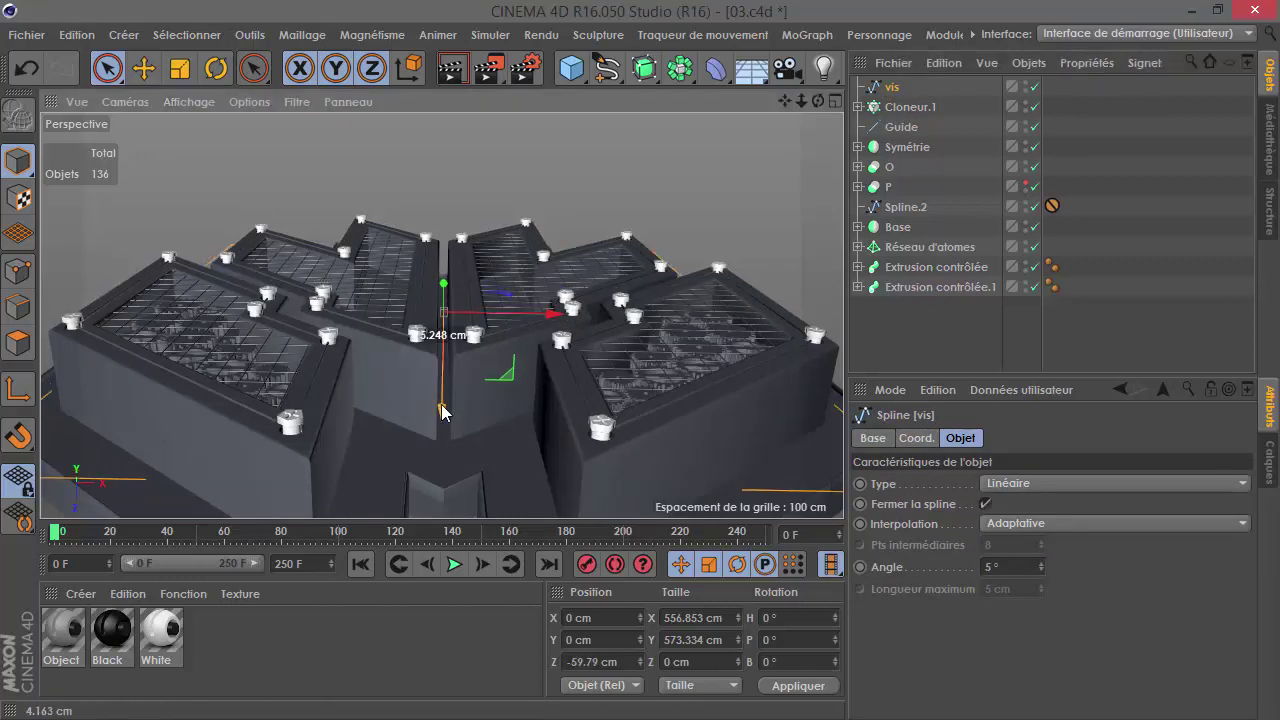
scroll(431, 424, "up", 3)
scroll(441, 313, "up", 5)
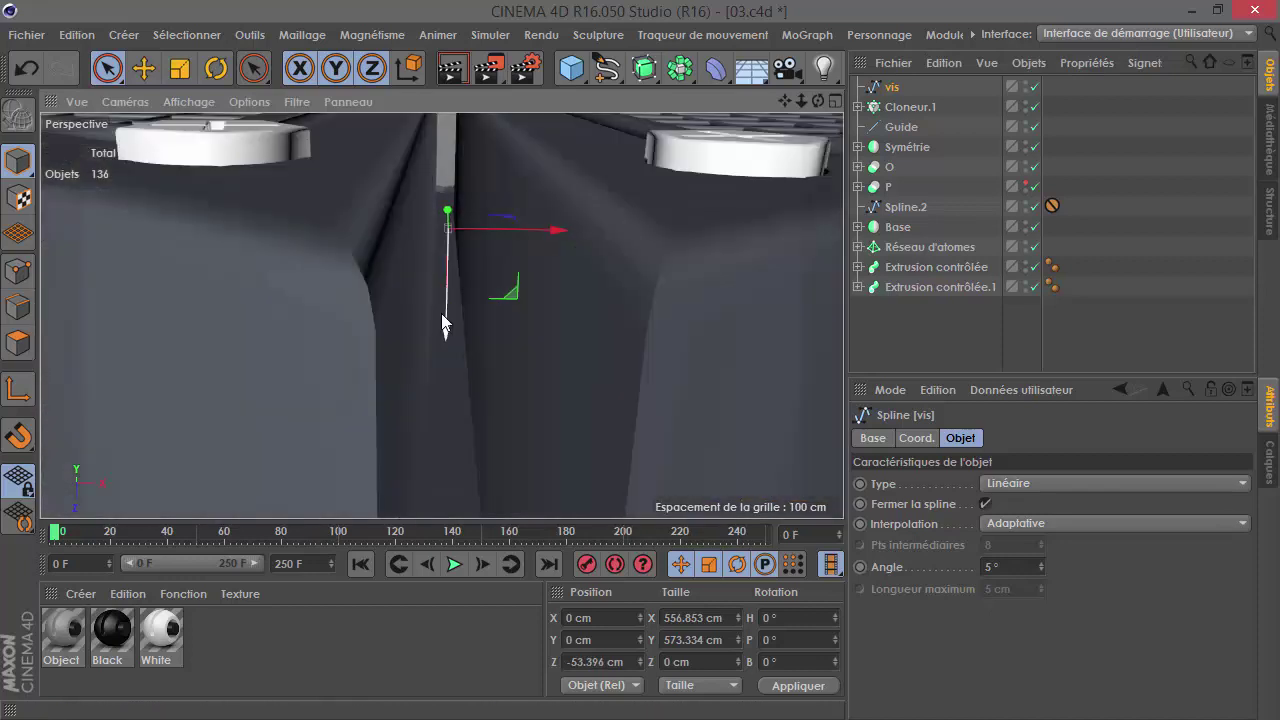
left_click_drag(445, 317, 437, 302)
Step: Isolate the Vise screw from Cloneur.1 with Exécuter le dernier Plugin
scroll(441, 302, "down", 4)
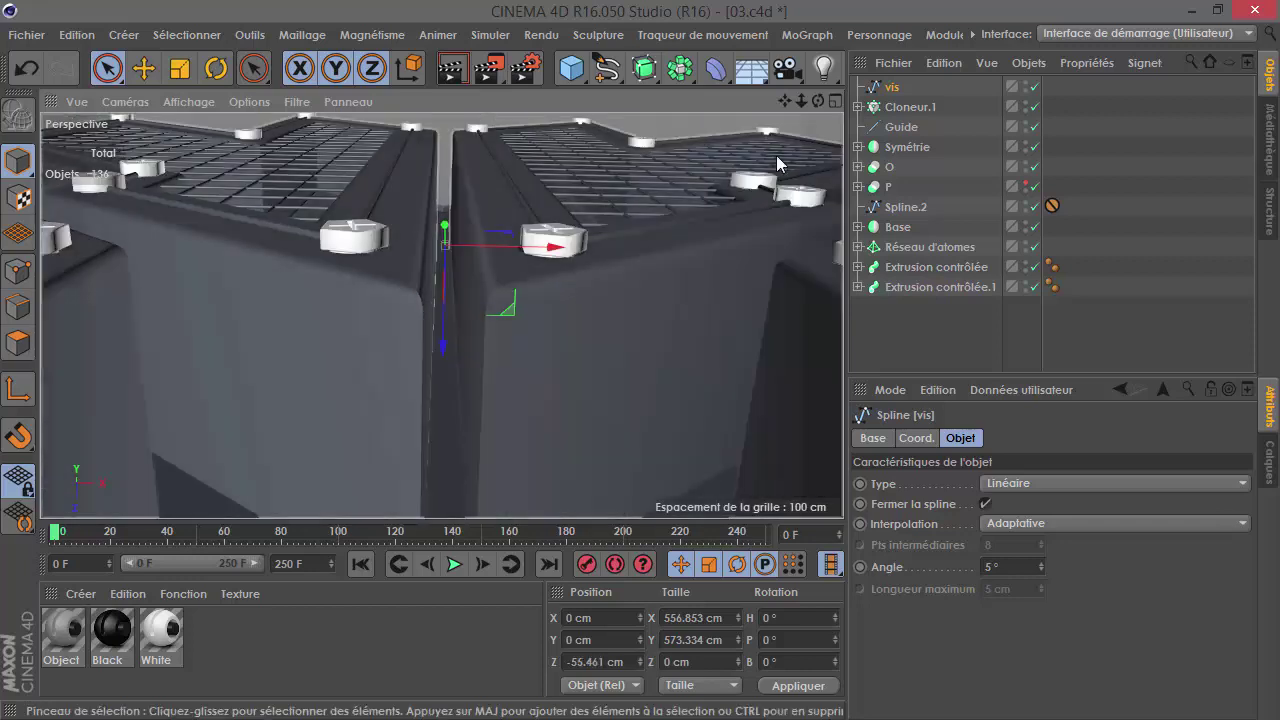
left_click(857, 107)
left_click(897, 127)
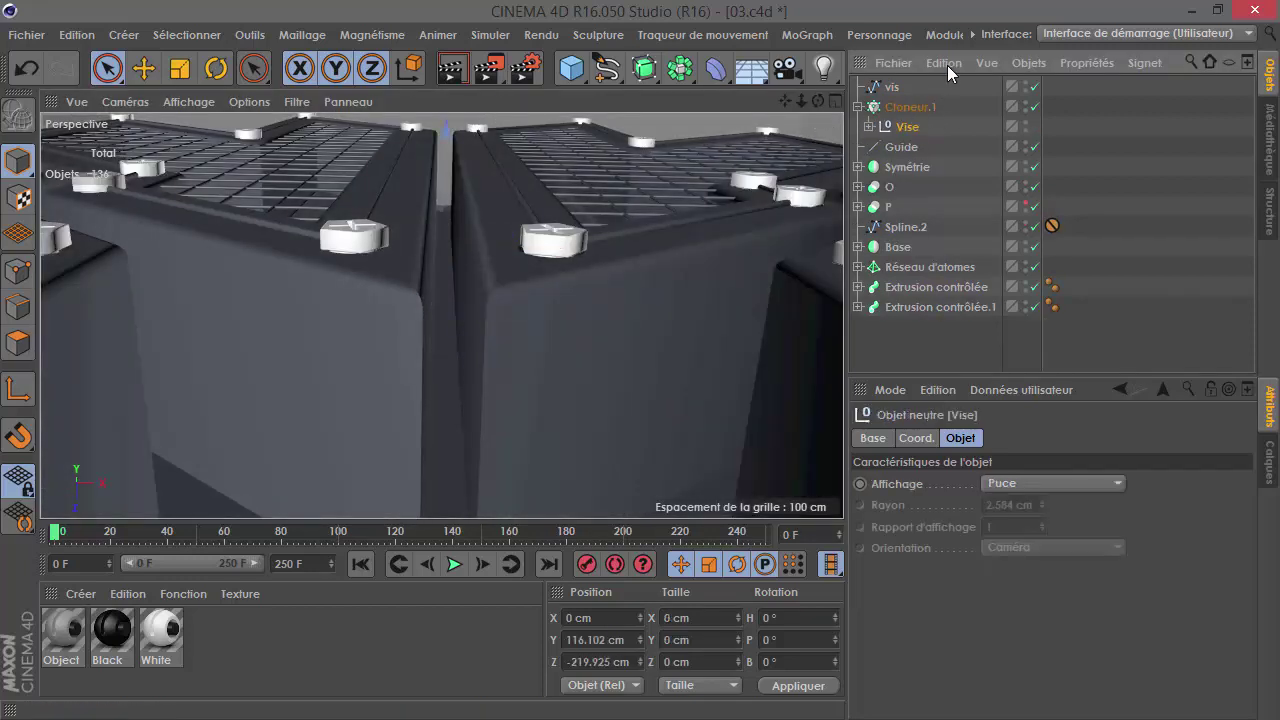
left_click(900, 38)
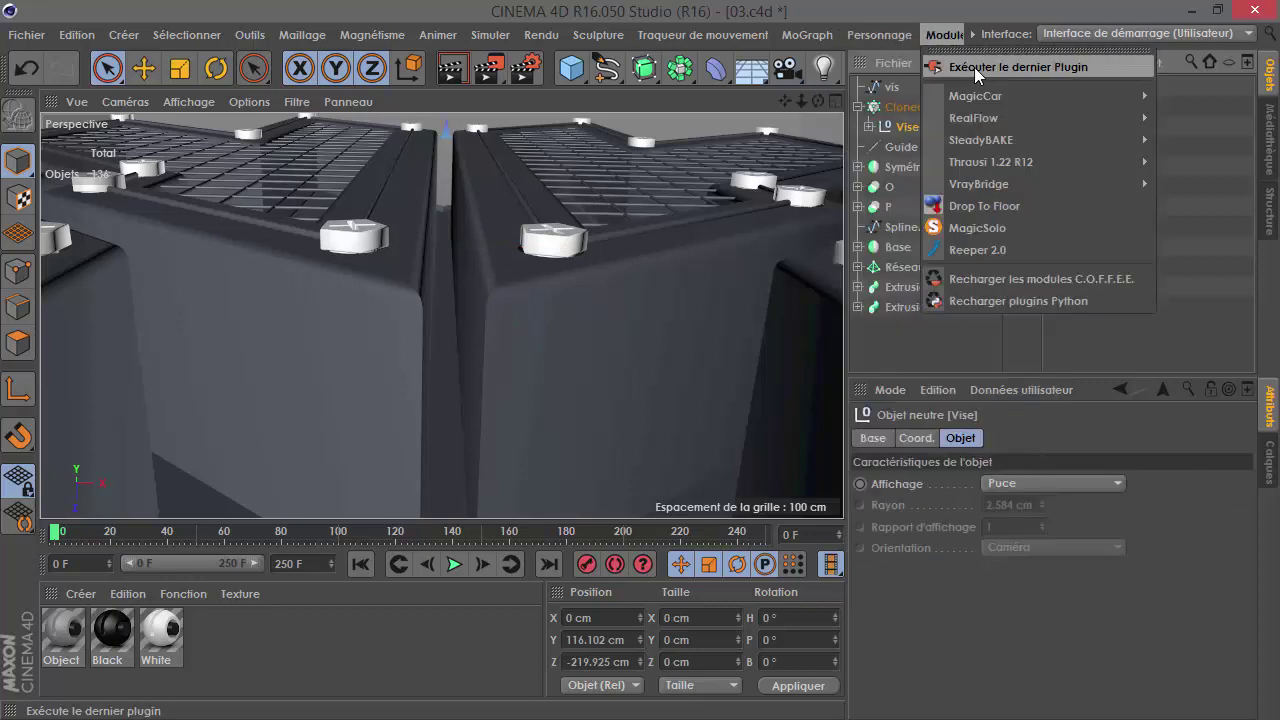
left_click(974, 66)
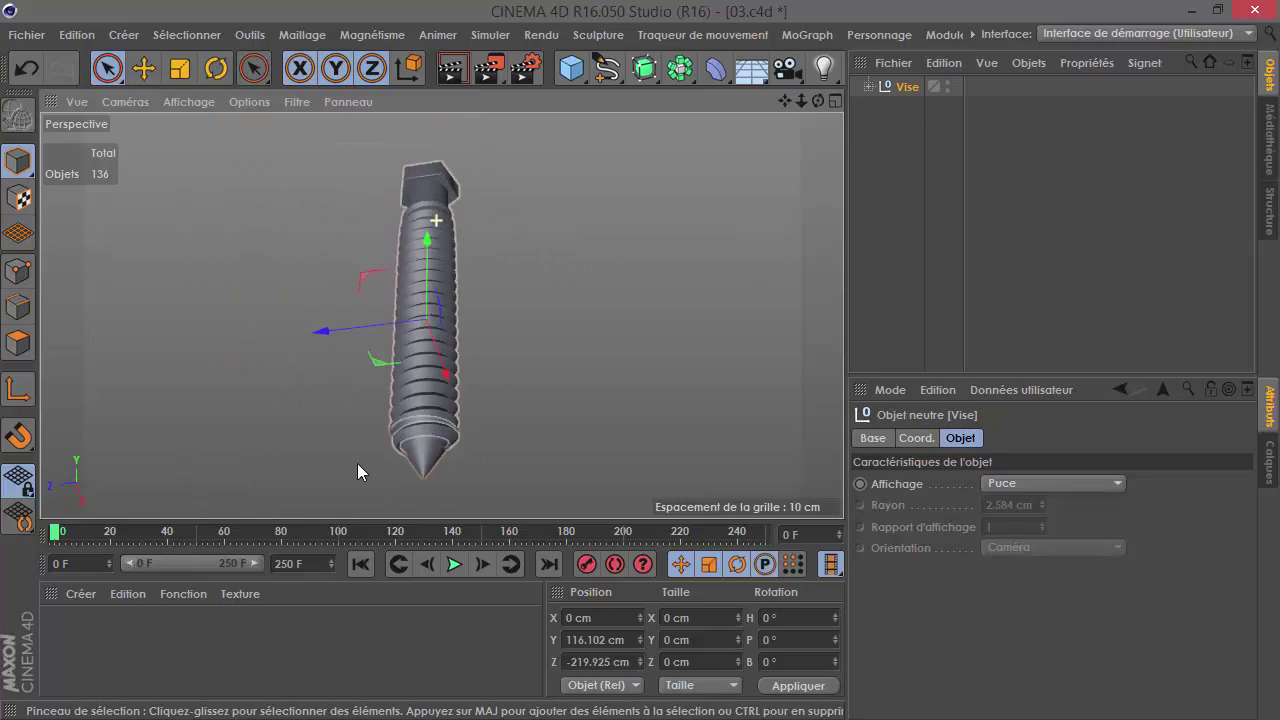
Step: Add a Tube primitive inside the Vise group with Y and Z position zeroed
left_click(571, 67)
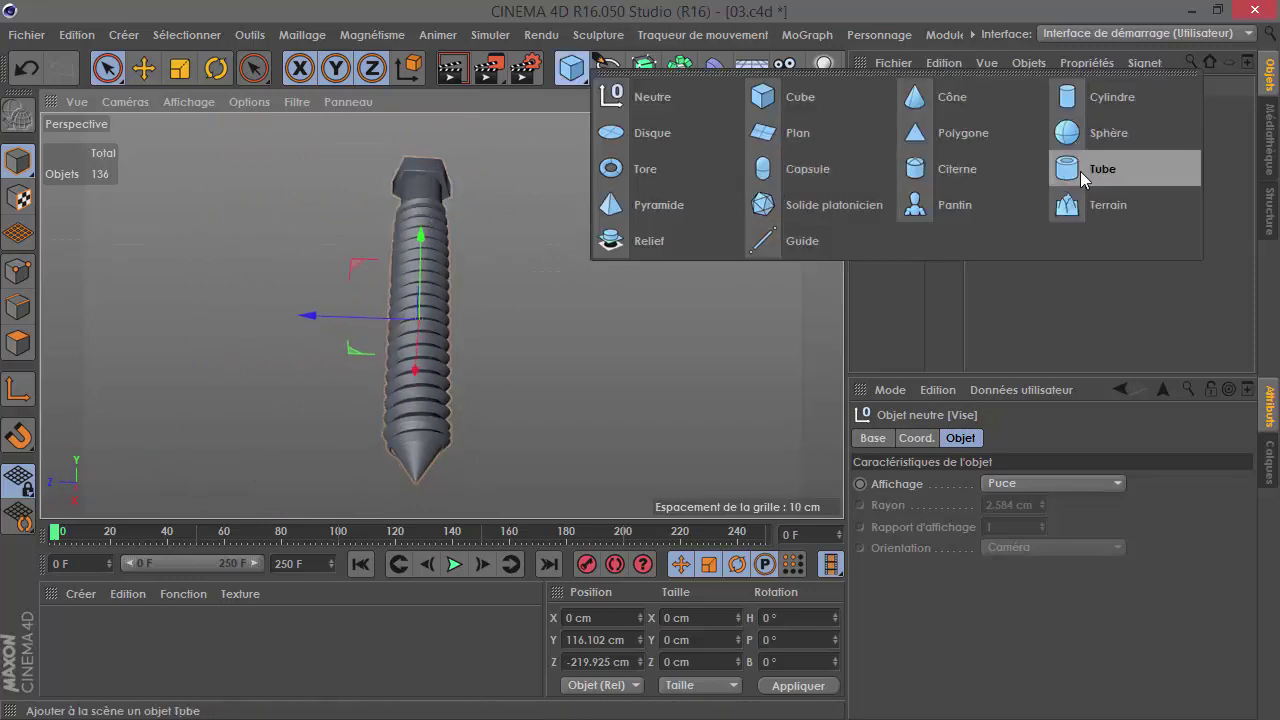
left_click(1083, 169)
left_click_drag(905, 88, 901, 108)
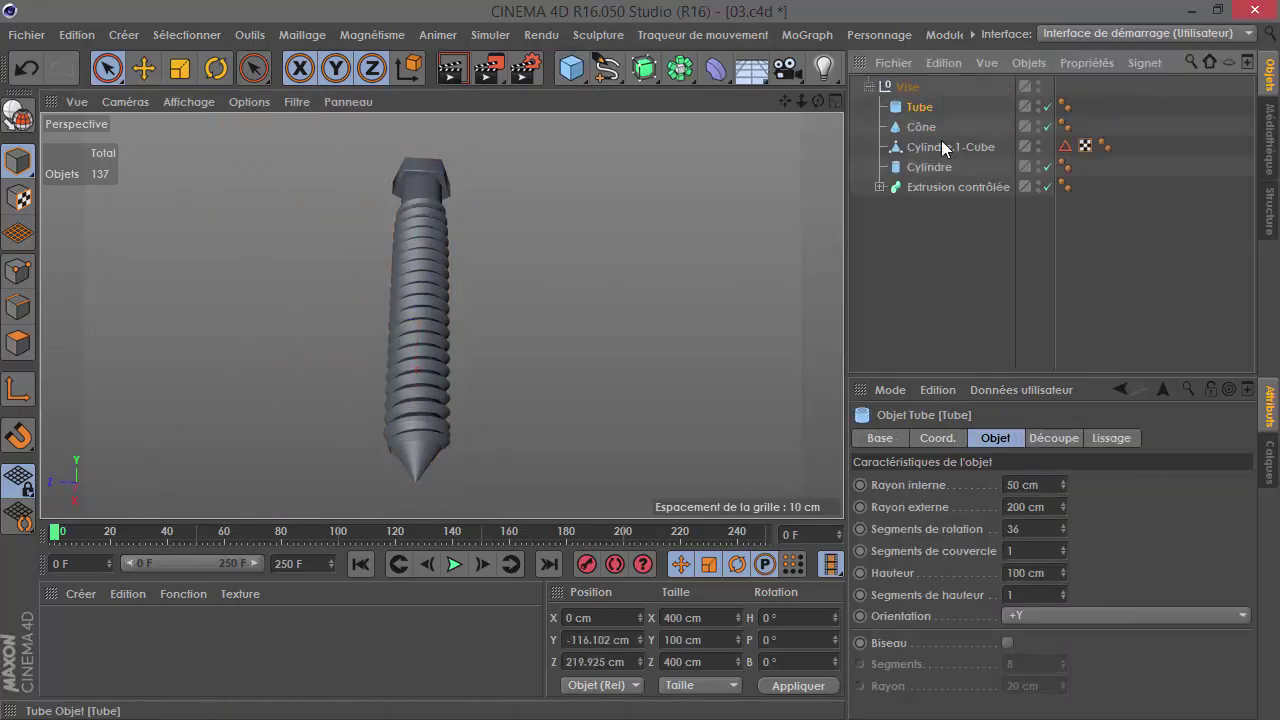
left_click(935, 440)
right_click(995, 507)
right_click(995, 529)
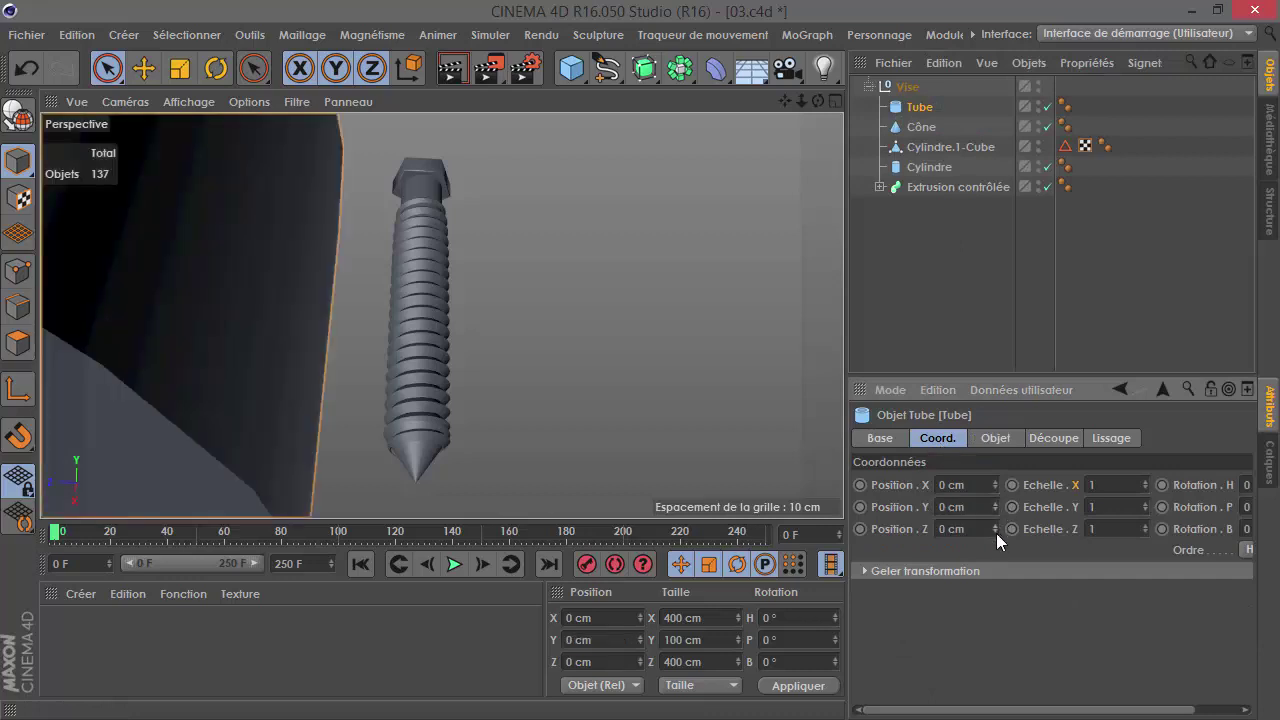
scroll(412, 384, "down", 3)
scroll(420, 380, "down", 5)
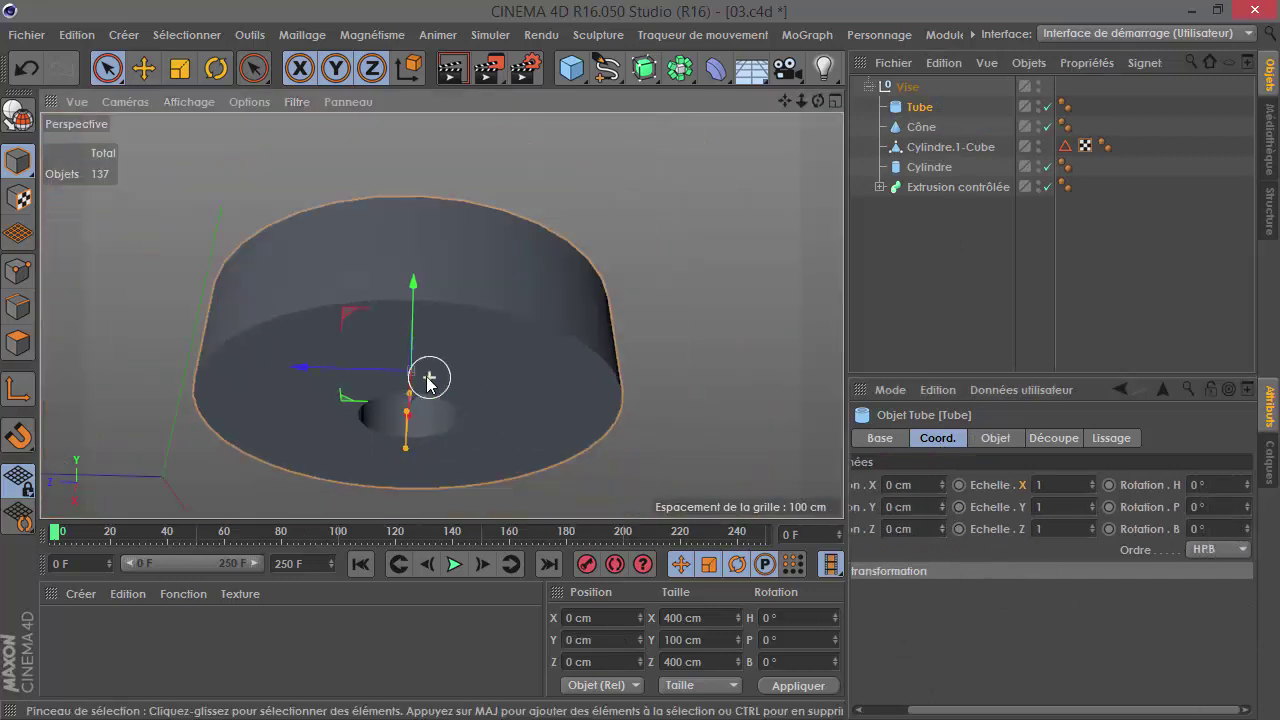
Step: Scale the tube to about a quarter size and raise it toward the screw head
left_click(180, 68)
mouse_move(371, 125)
left_mouse_down()
mouse_move(289, 401)
mouse_move(178, 493)
left_mouse_up()
scroll(400, 390, "up", 5)
scroll(430, 310, "up", 8)
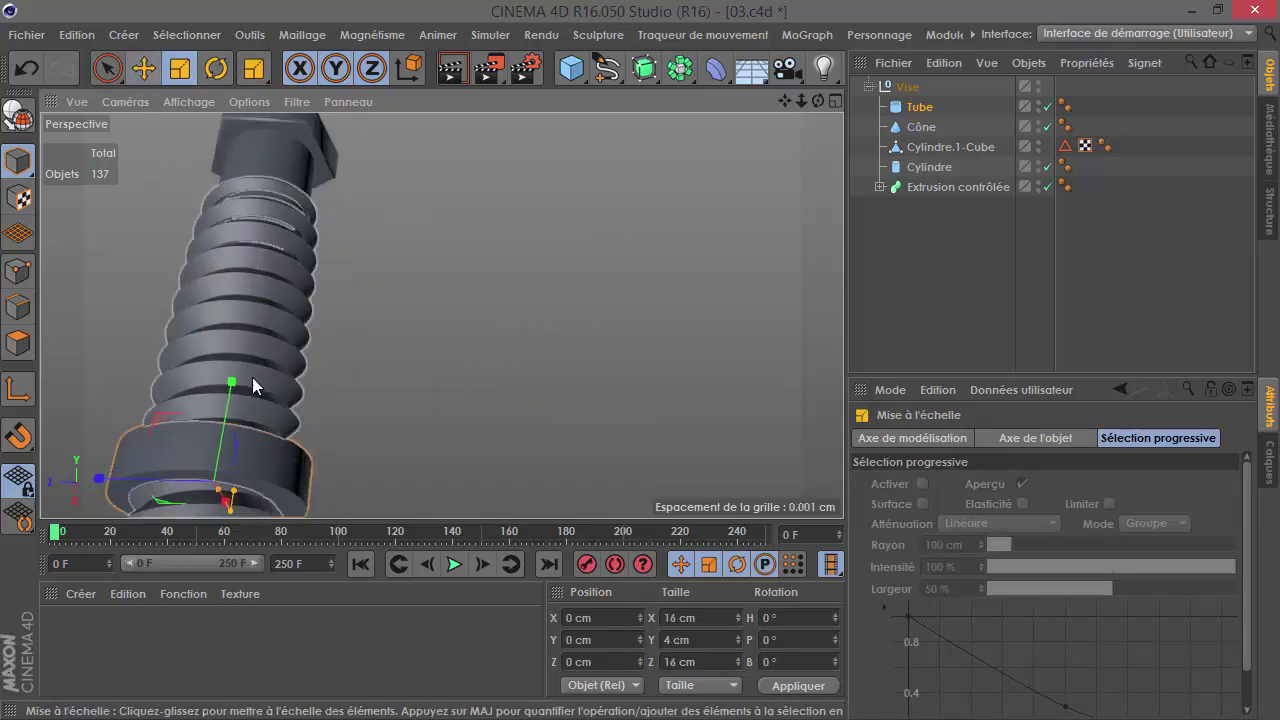
left_click(150, 72)
left_click_drag(229, 384, 245, 240)
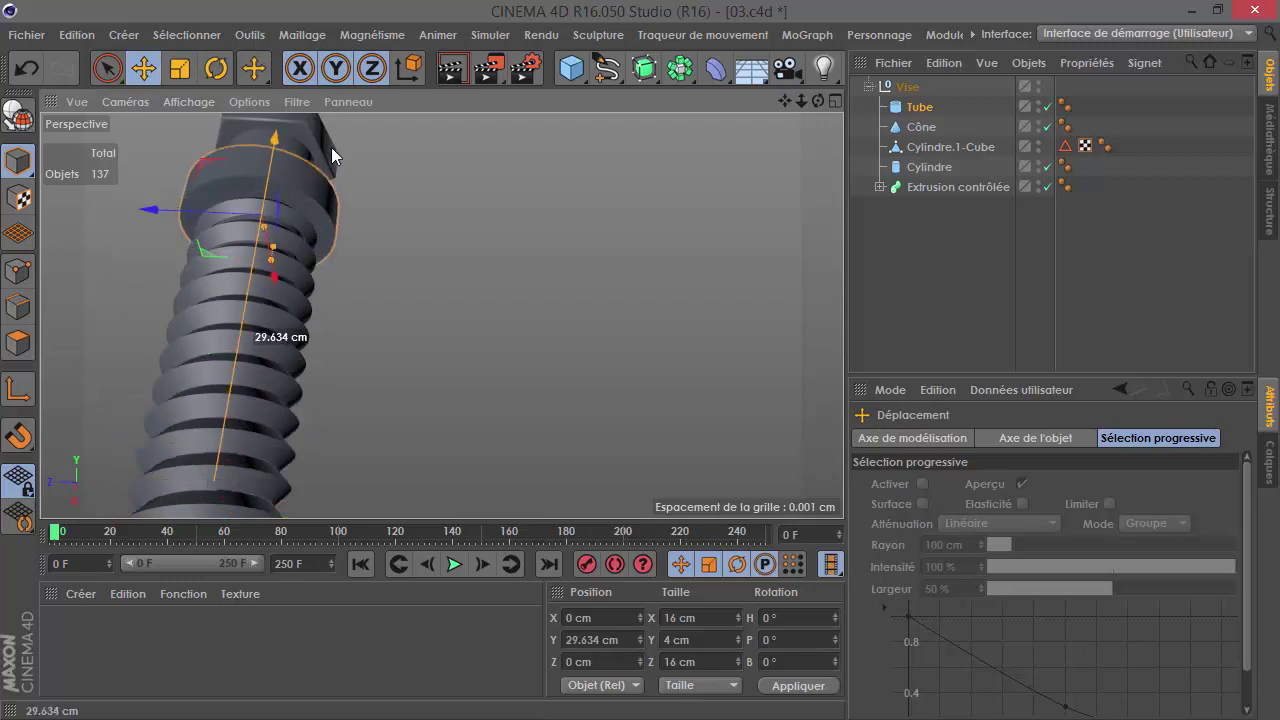
Step: Flatten the tube into a thin 0.302 cm washer ring under the head
scroll(200, 300, "down", 10)
left_click_drag(159, 309, 486, 415, "alt")
scroll(490, 420, "up", 3)
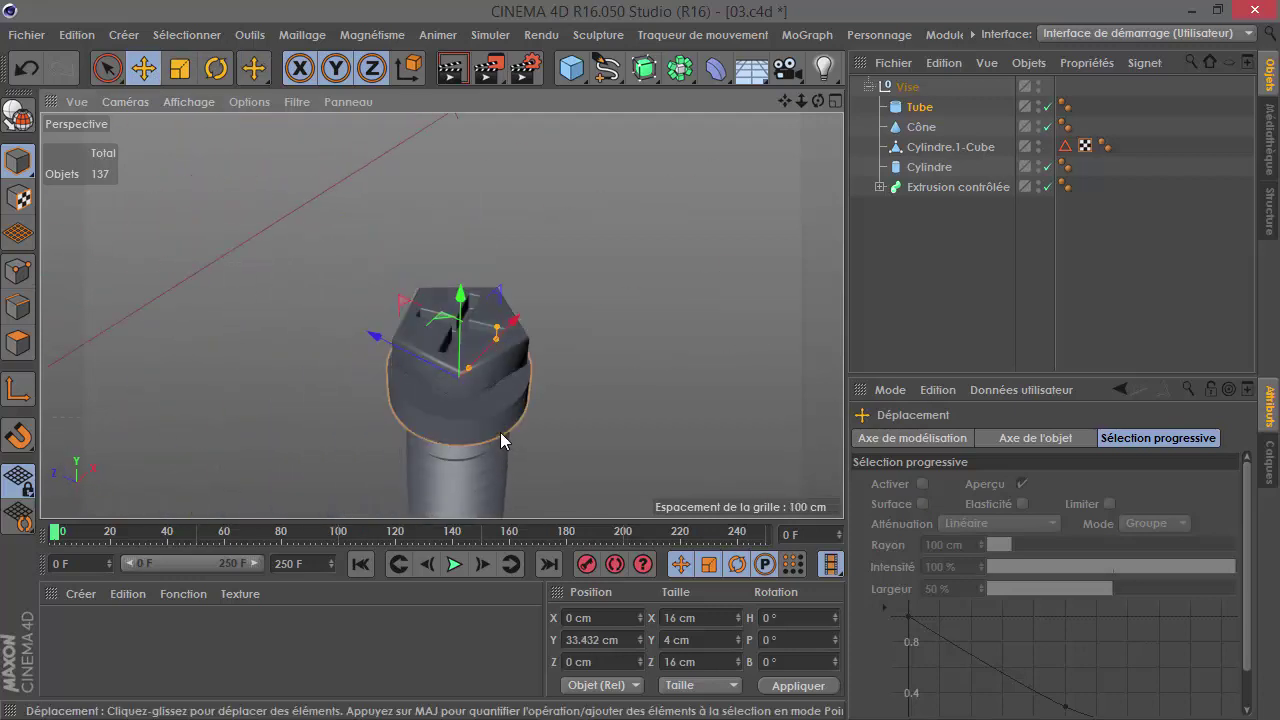
scroll(505, 300, "up", 3)
mouse_move(495, 199)
left_mouse_down()
mouse_move(497, 246)
mouse_move(353, 258)
mouse_move(412, 203)
left_mouse_up()
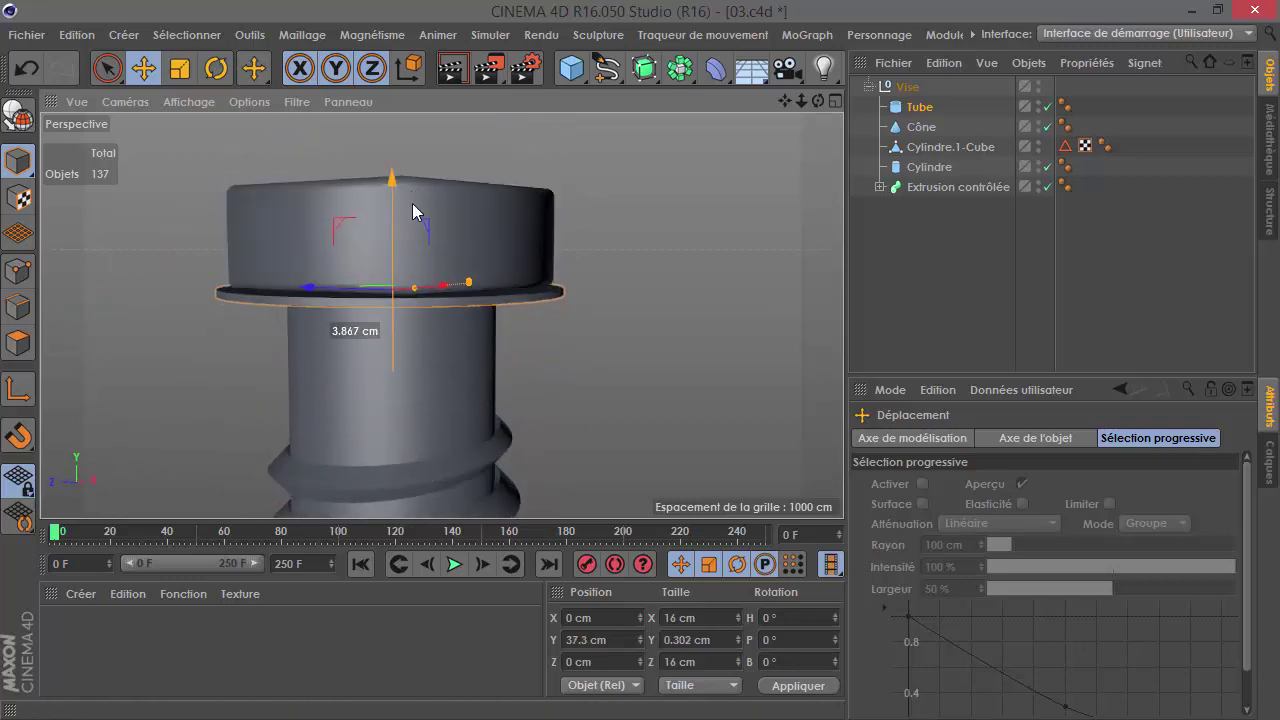
scroll(400, 260, "up", 2)
scroll(414, 311, "up", 2)
mouse_move(414, 311)
left_mouse_down("alt")
mouse_move(402, 254)
mouse_move(529, 232)
mouse_move(513, 115)
mouse_move(463, 225)
left_mouse_up("alt")
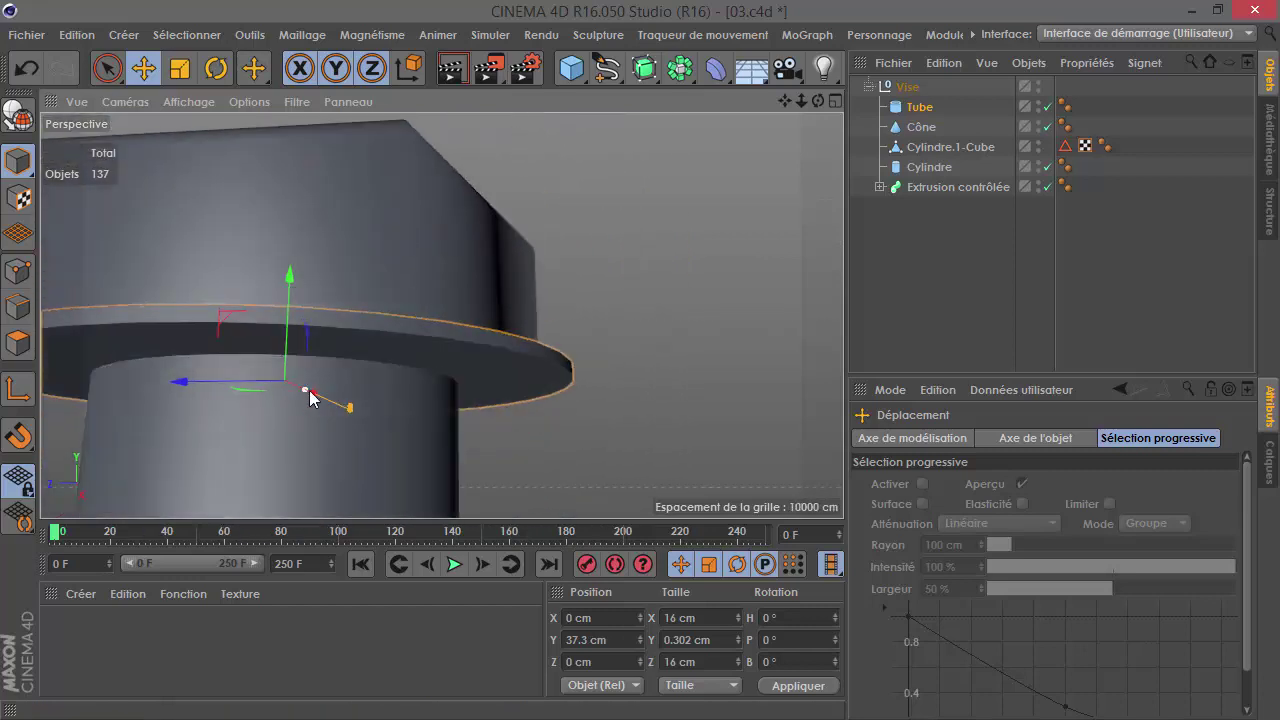
mouse_move(343, 414)
left_mouse_down("alt")
mouse_move(266, 191)
mouse_move(634, 263)
mouse_move(313, 243)
mouse_move(457, 370)
mouse_move(449, 346)
mouse_move(419, 454)
mouse_move(348, 404)
mouse_move(429, 448)
mouse_move(497, 357)
mouse_move(506, 374)
left_mouse_up("alt")
Step: Enable beveling on the Tube washer with a 0.05 cm radius
left_click(921, 110)
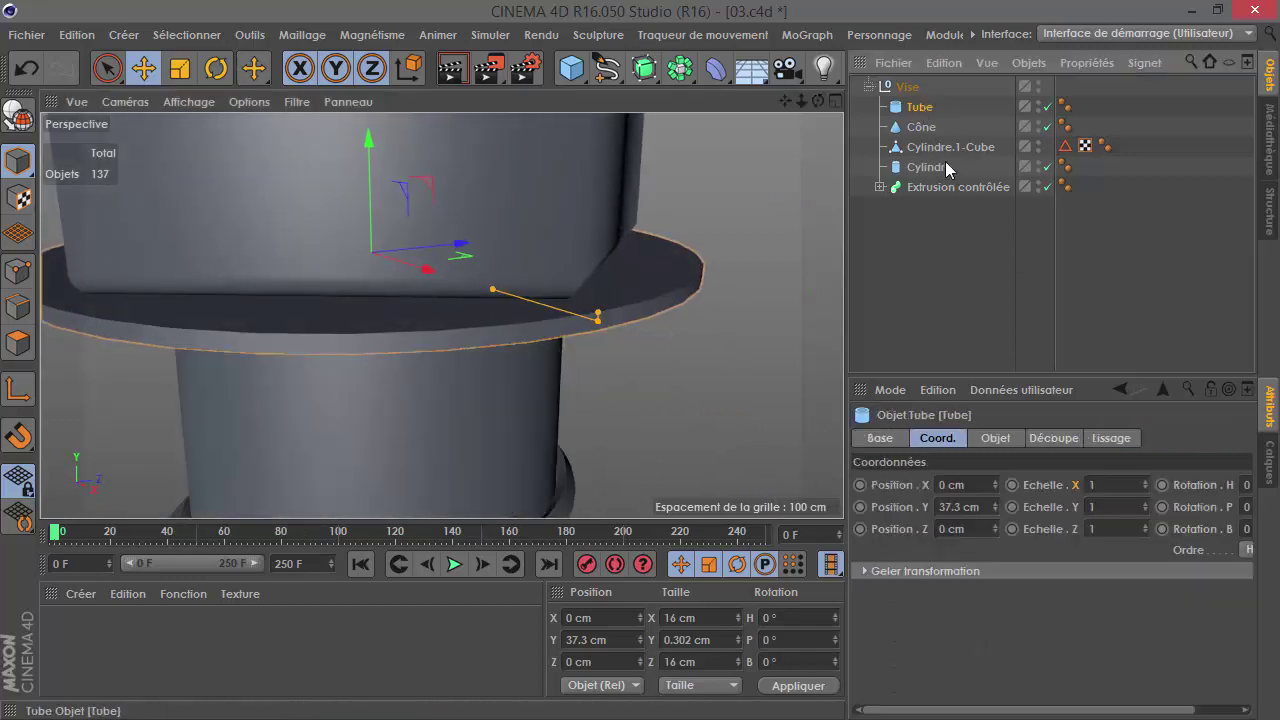
left_click(996, 439)
left_click(1008, 642)
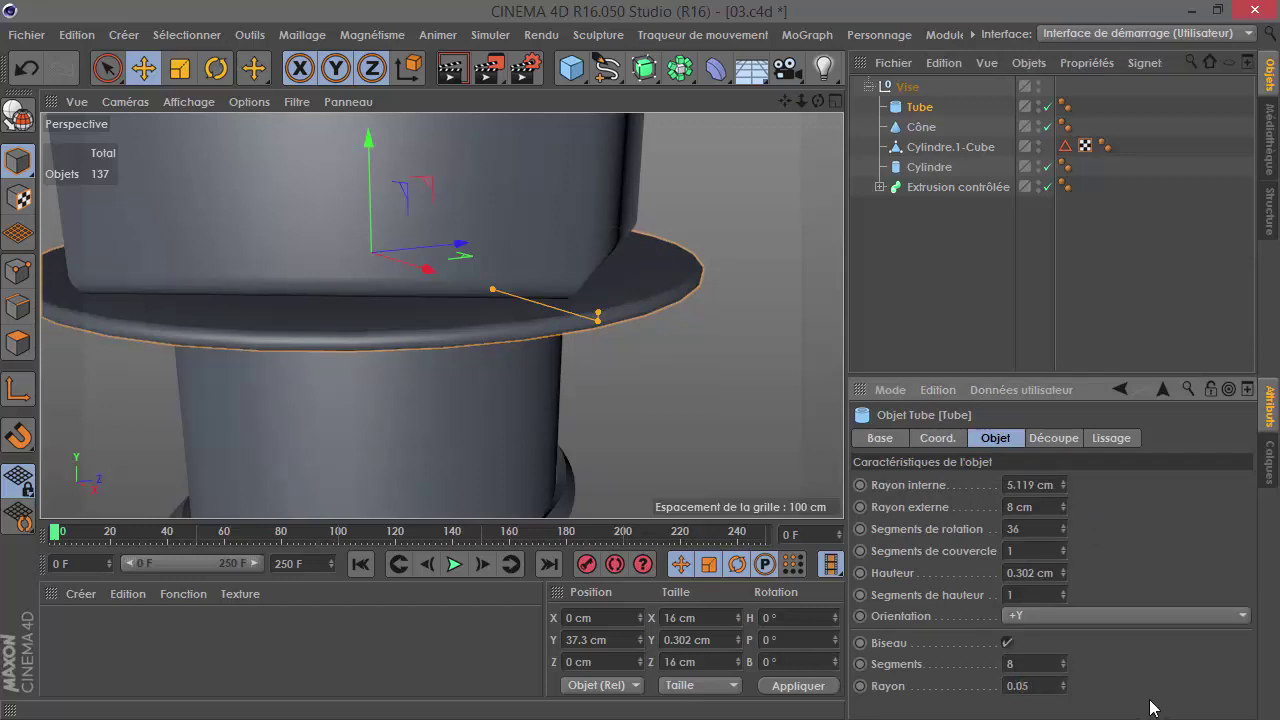
key("Return")
left_click_drag(500, 294, 497, 428, "alt")
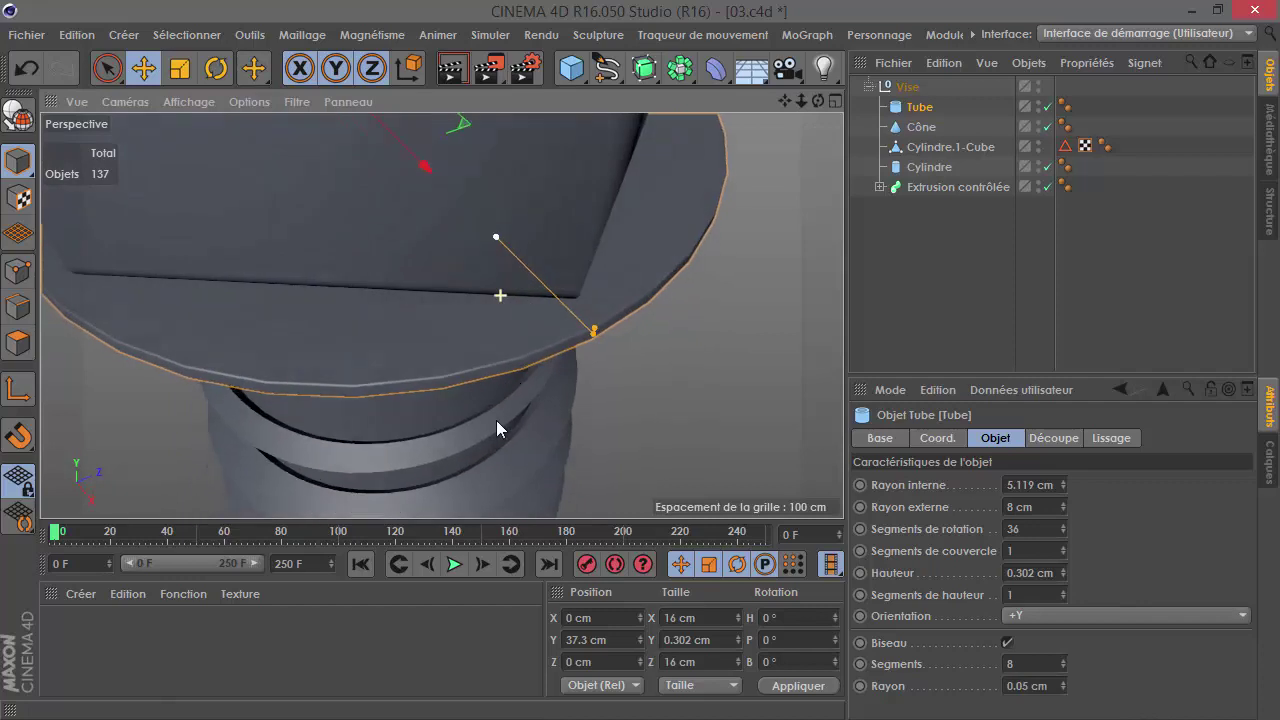
Step: Raise the washer's rotation segments from 36 to 114 and check the rim
scroll(565, 345, "up", 2)
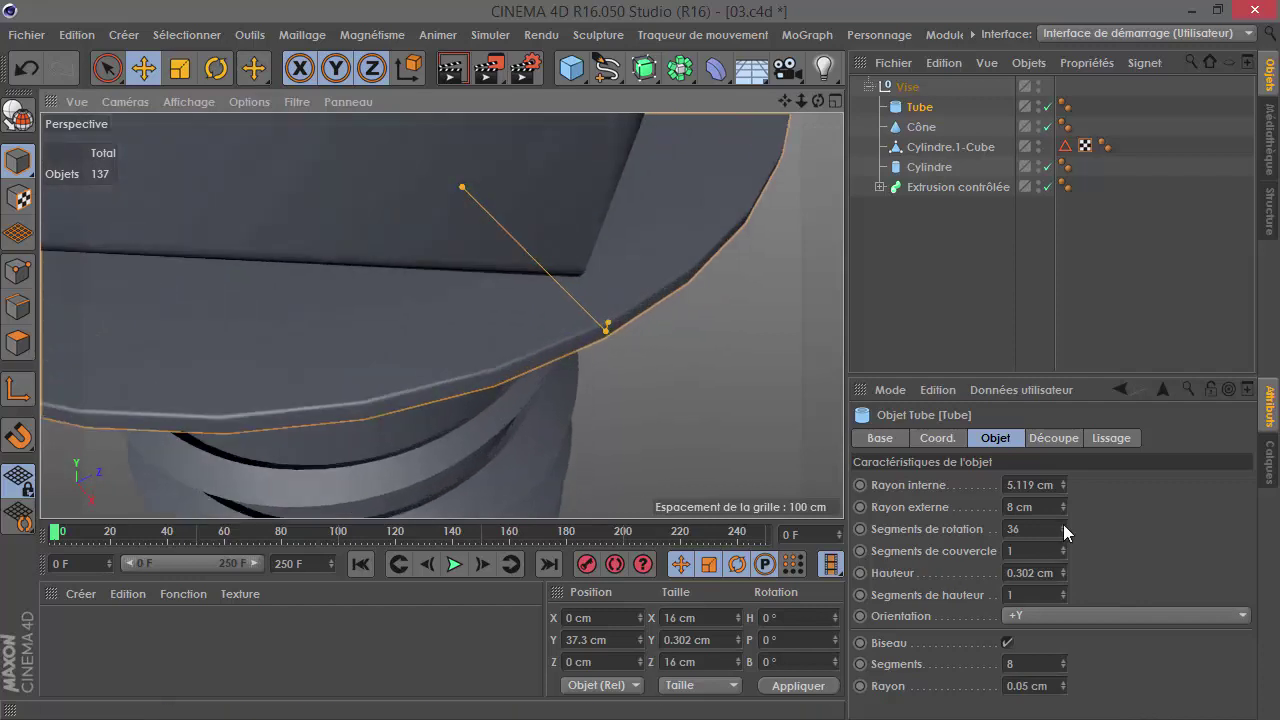
left_click_drag(1063, 524, 1063, 480)
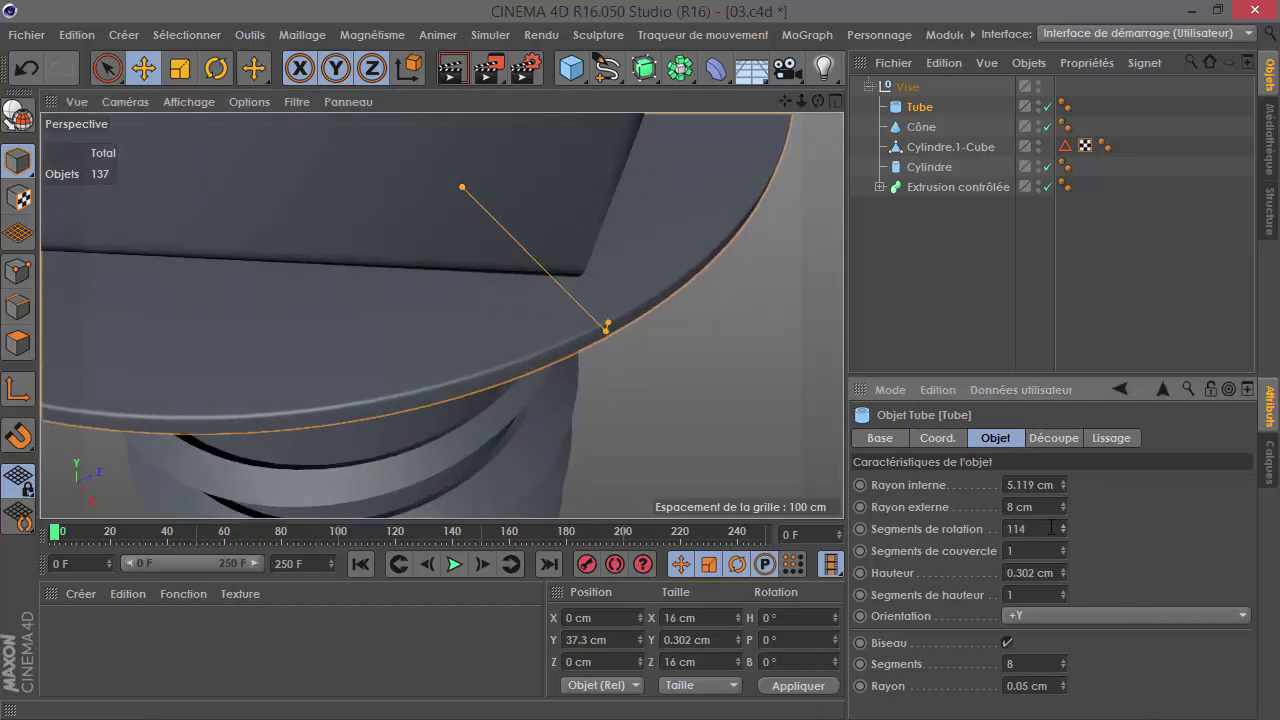
scroll(693, 426, "down", 3)
scroll(693, 426, "down", 2)
left_click(868, 283)
mouse_move(568, 423)
left_mouse_down("alt")
mouse_move(593, 249)
mouse_move(584, 265)
mouse_move(668, 292)
mouse_move(690, 282)
left_mouse_up("alt")
mouse_move(467, 438)
left_mouse_down("alt")
mouse_move(317, 507)
mouse_move(303, 266)
mouse_move(243, 237)
mouse_move(366, 386)
mouse_move(463, 433)
left_mouse_up("alt")
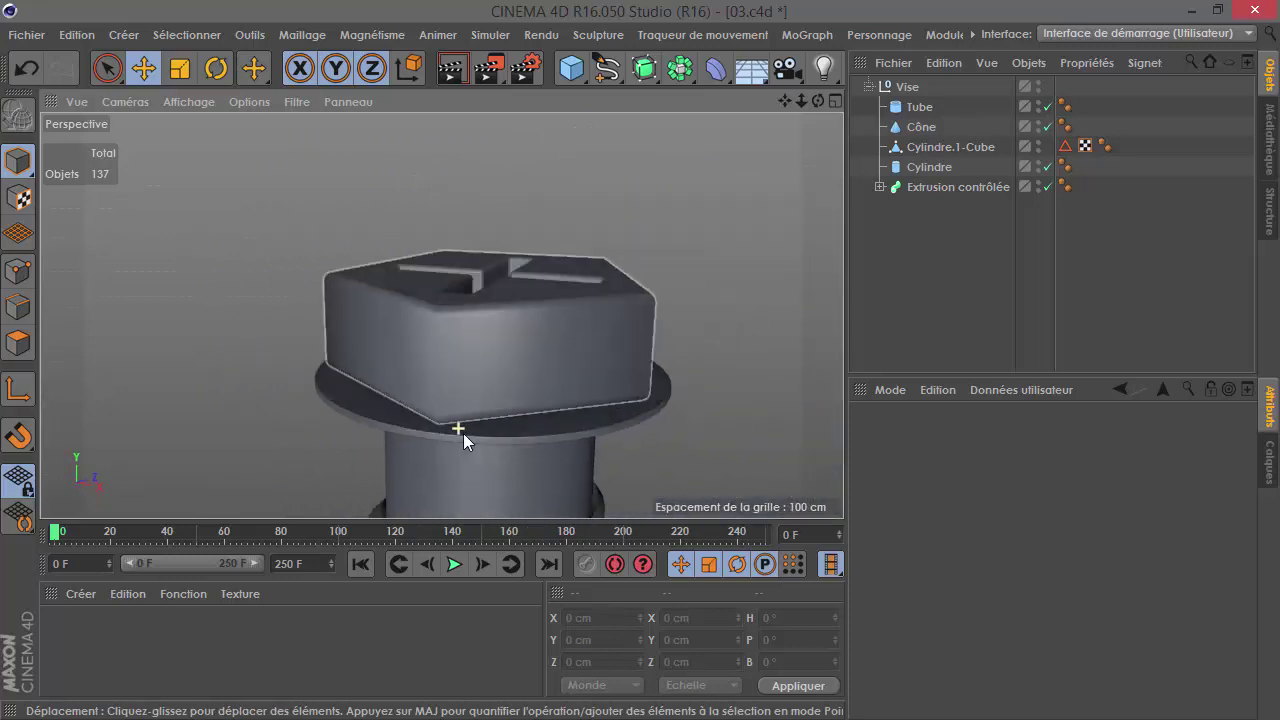
left_click(920, 108)
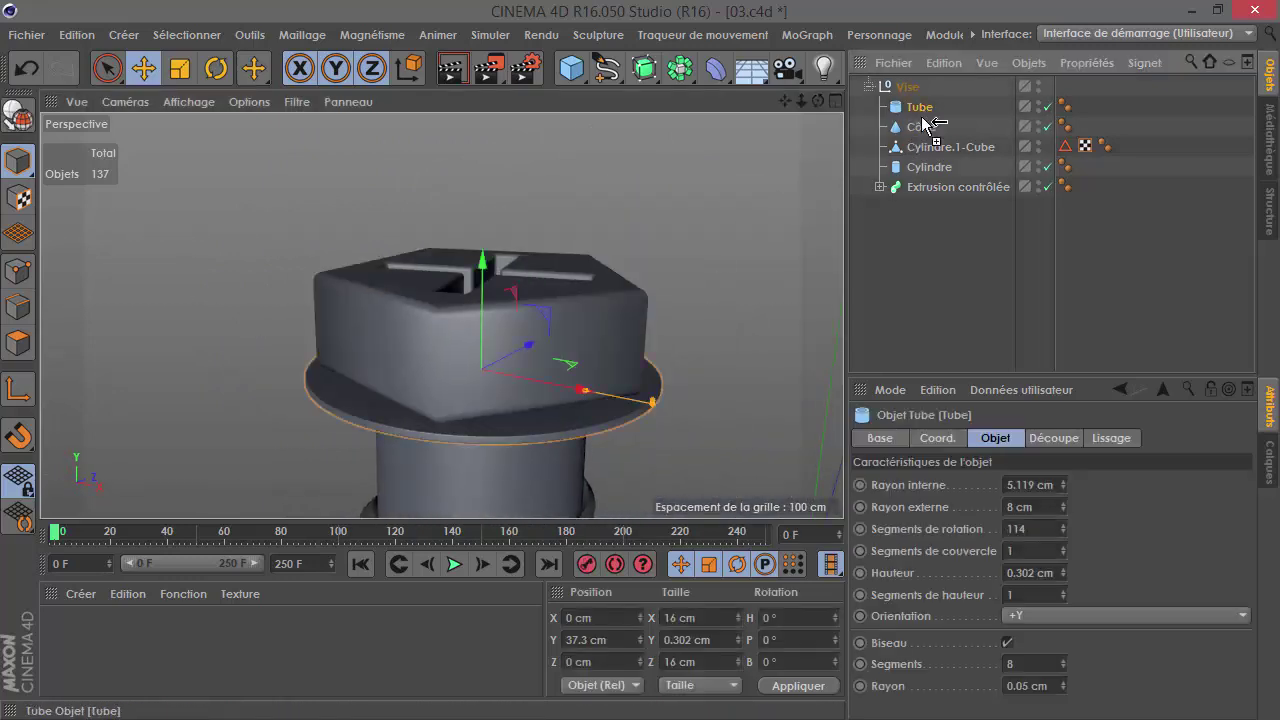
Step: Duplicate the washer as Tube.1, lower it and widen its outer radius to 9.109 cm
left_click_drag(928, 125, 925, 118, "ctrl")
left_click_drag(482, 300, 482, 330)
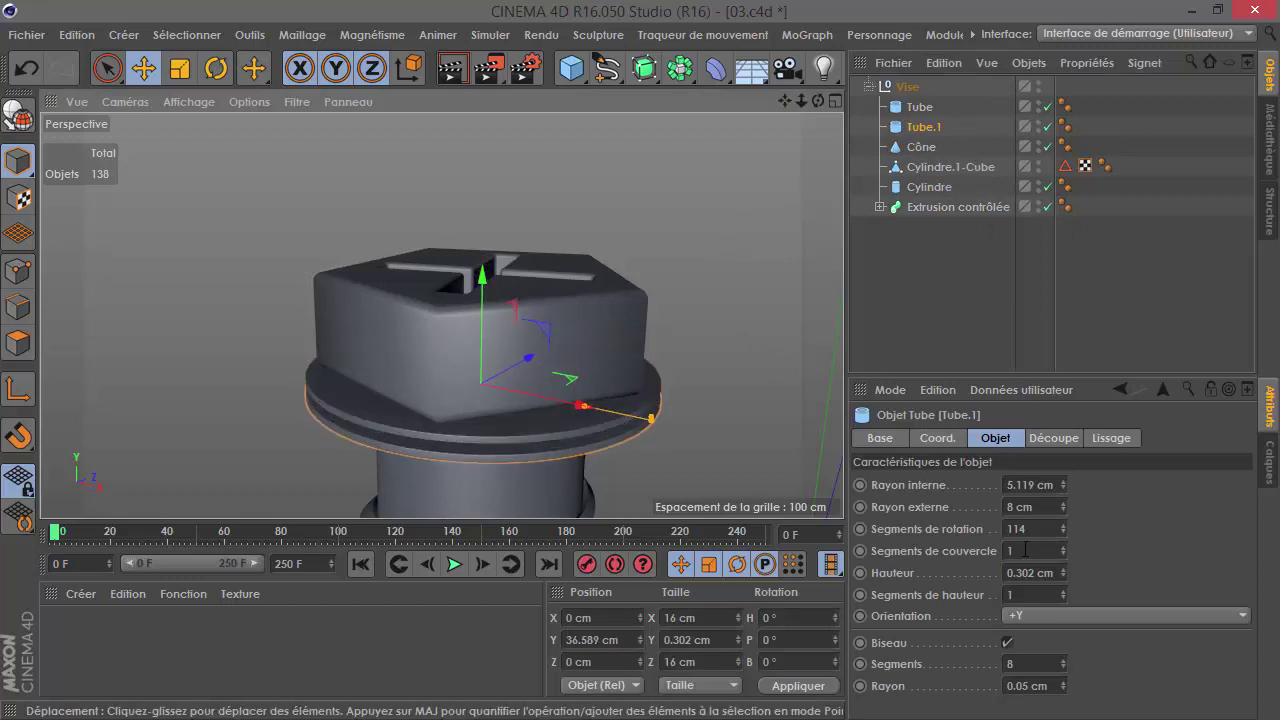
mouse_move(652, 429)
left_mouse_down()
mouse_move(676, 447)
mouse_move(679, 417)
left_mouse_up()
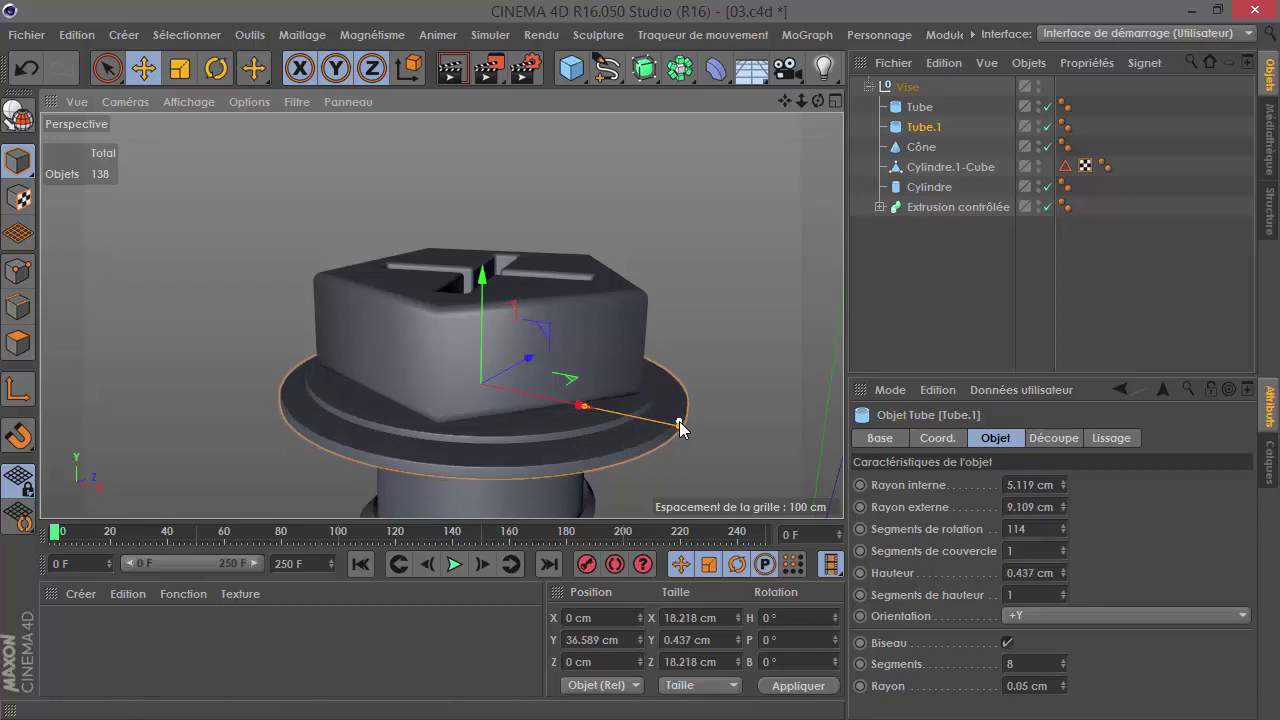
Step: Give Tube.1 a 0.1 cm bevel radius and raise it slightly under the head
left_click_drag(1025, 689, 1073, 692)
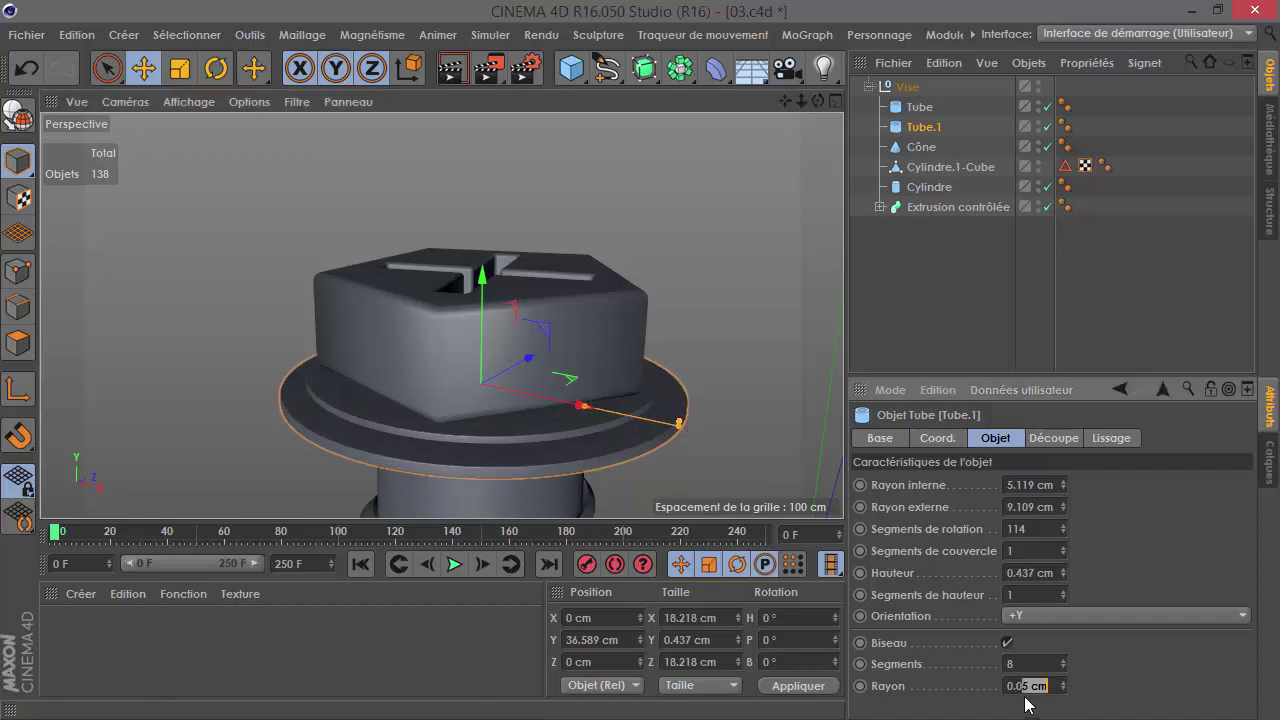
type("0.1")
key("Return")
scroll(481, 469, "up", 2)
scroll(481, 469, "up", 2)
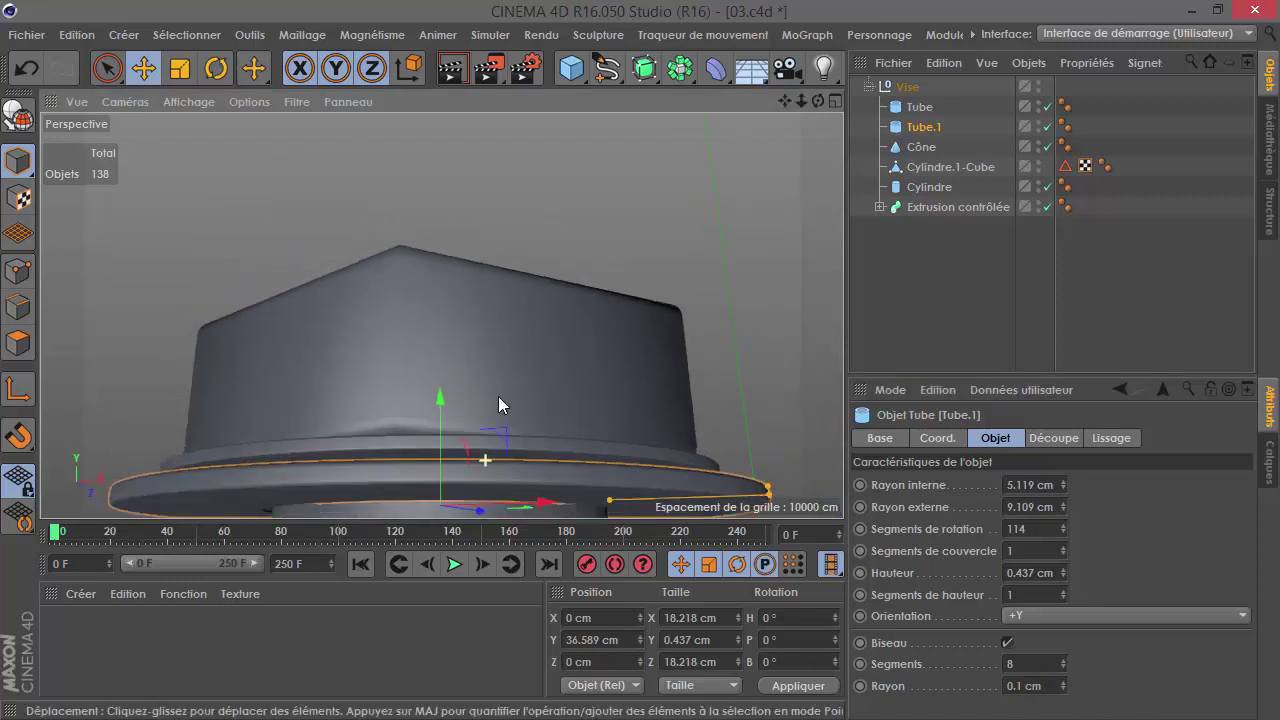
left_click_drag(448, 339, 448, 334)
left_click(775, 282)
scroll(708, 345, "down", 4)
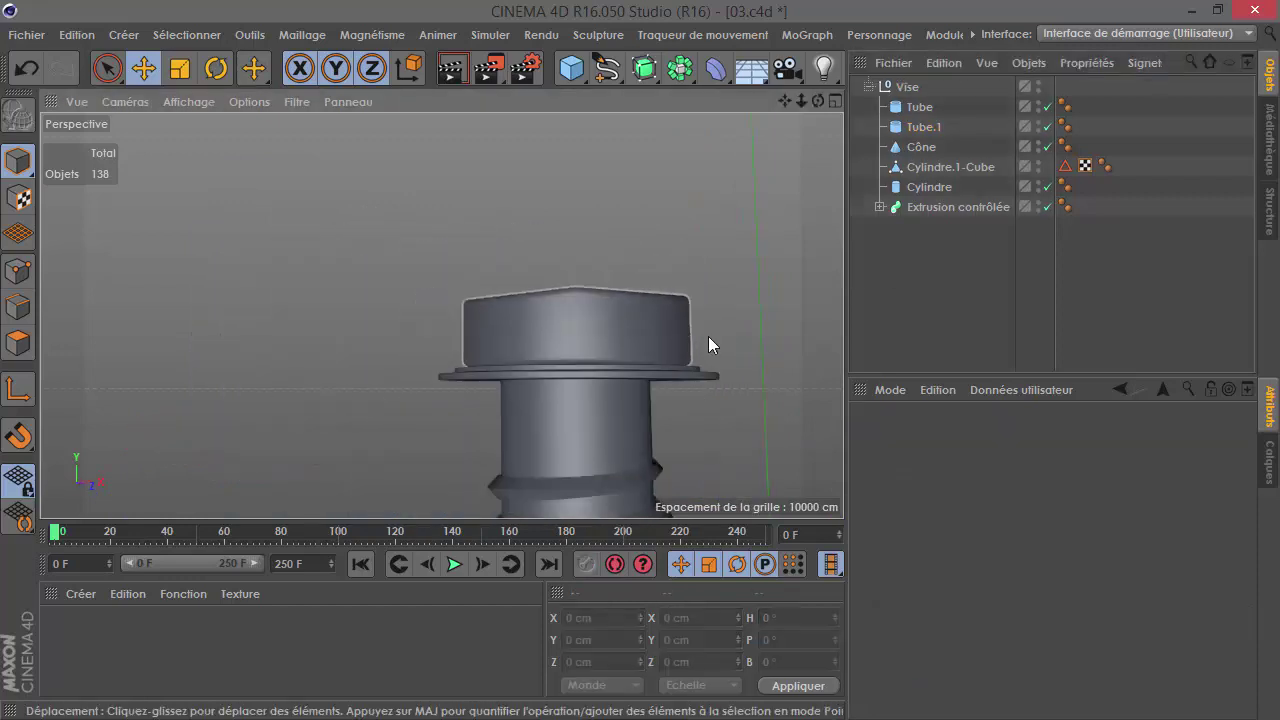
left_click_drag(708, 345, 664, 435, "alt")
Step: Return the Vise screw to the building scene and drag the vis spline to Z −56.186 cm
left_click(907, 88)
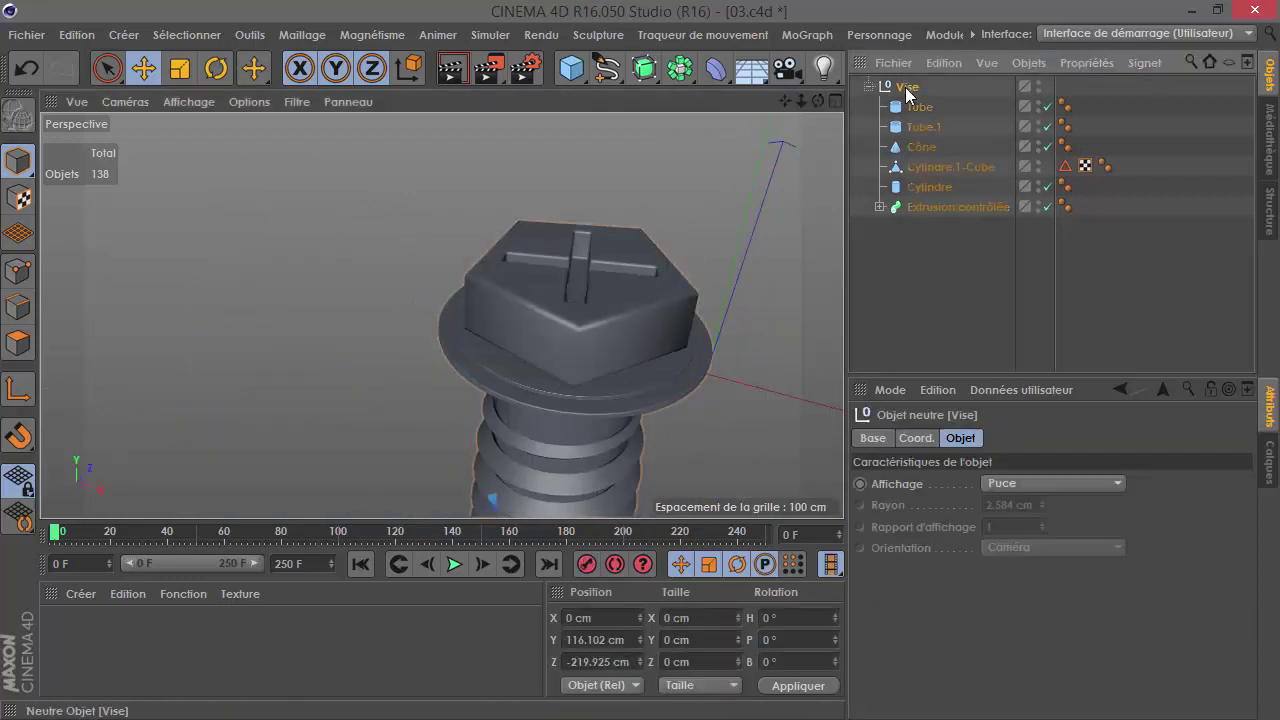
left_click(973, 33)
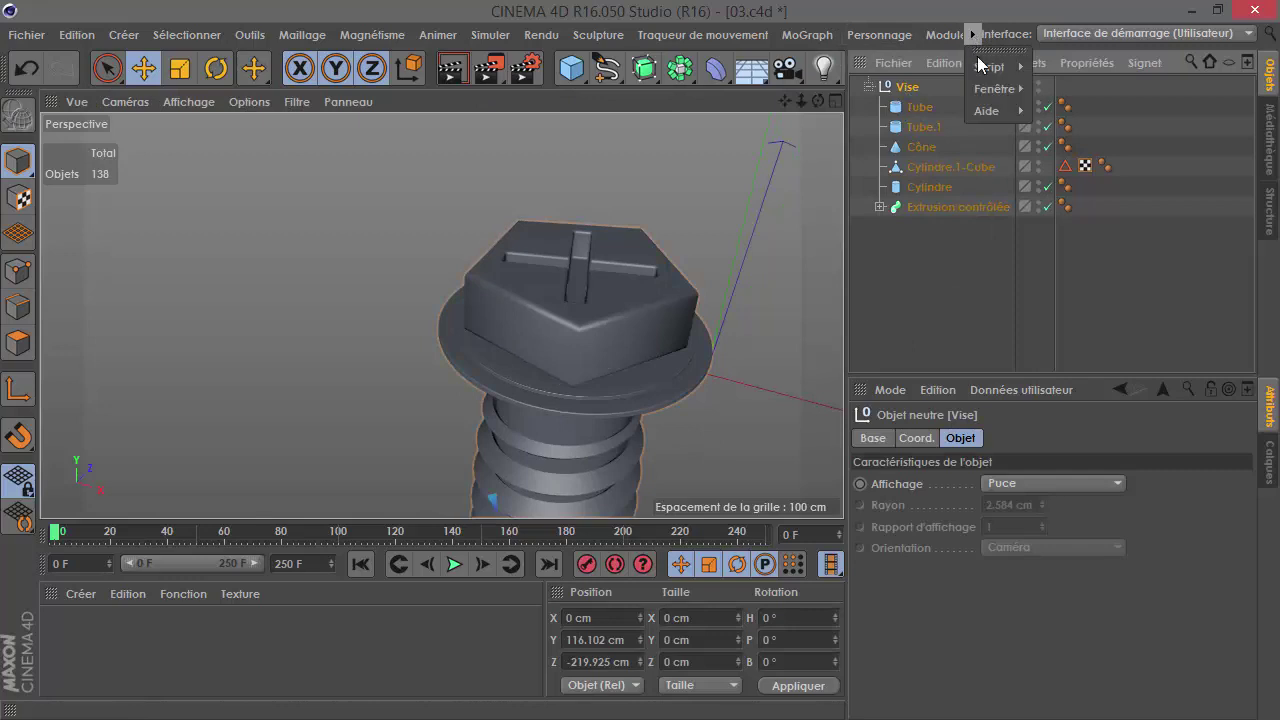
left_click(980, 68)
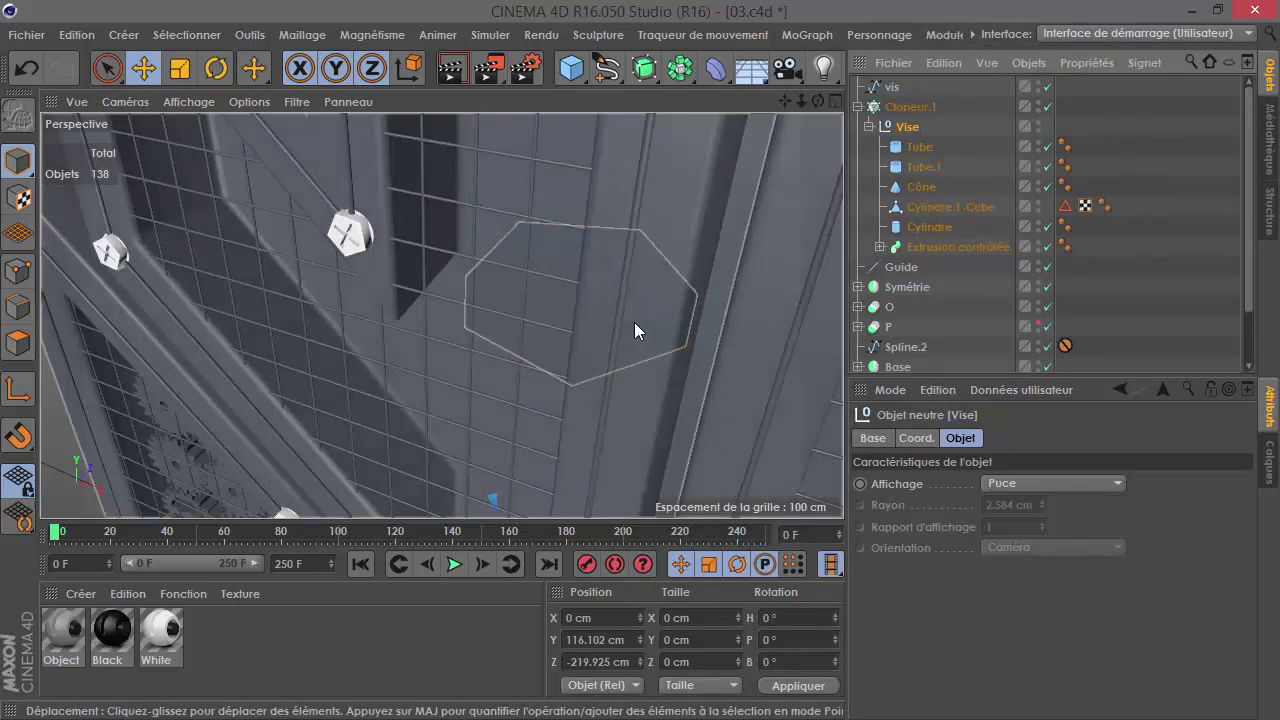
mouse_move(634, 322)
left_mouse_down("alt")
mouse_move(473, 201)
mouse_move(530, 230)
left_mouse_up("alt")
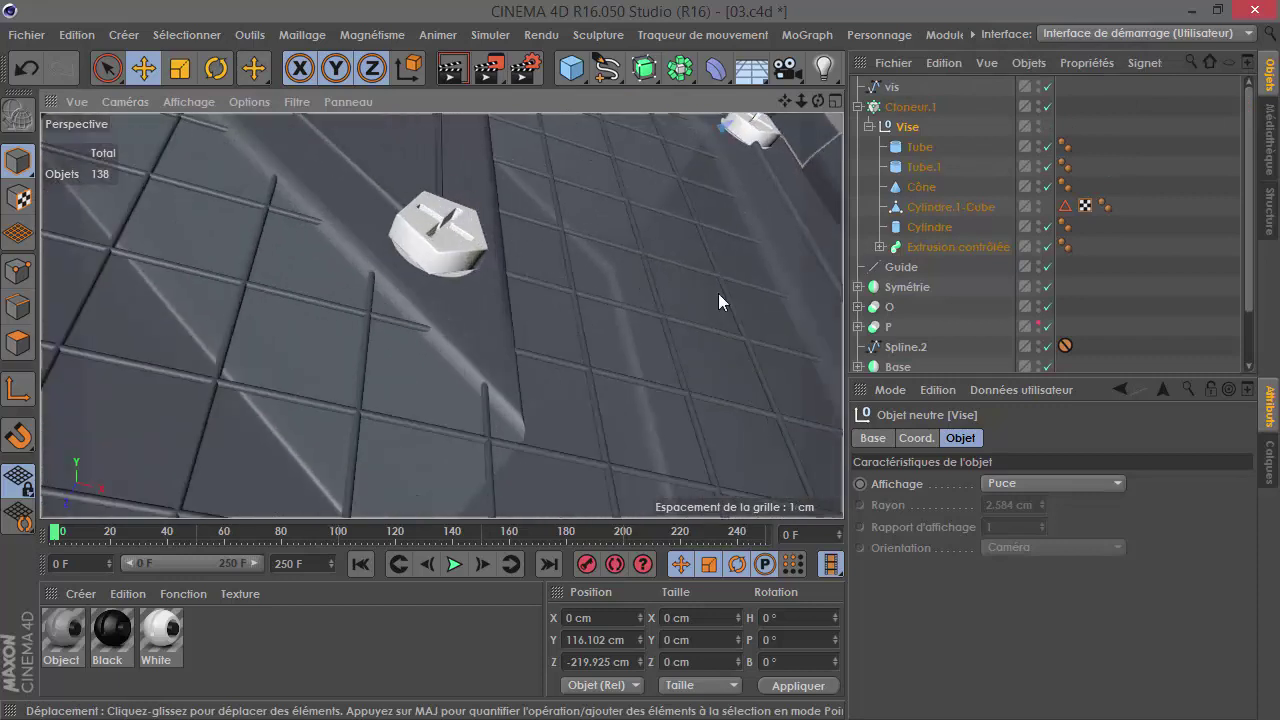
left_click(891, 87)
mouse_move(783, 279)
left_mouse_down("alt")
mouse_move(411, 217)
mouse_move(514, 325)
mouse_move(477, 330)
mouse_move(492, 262)
left_mouse_up("alt")
mouse_move(558, 273)
left_mouse_down("alt")
mouse_move(529, 338)
mouse_move(494, 343)
mouse_move(506, 256)
mouse_move(480, 420)
mouse_move(506, 498)
left_mouse_up("alt")
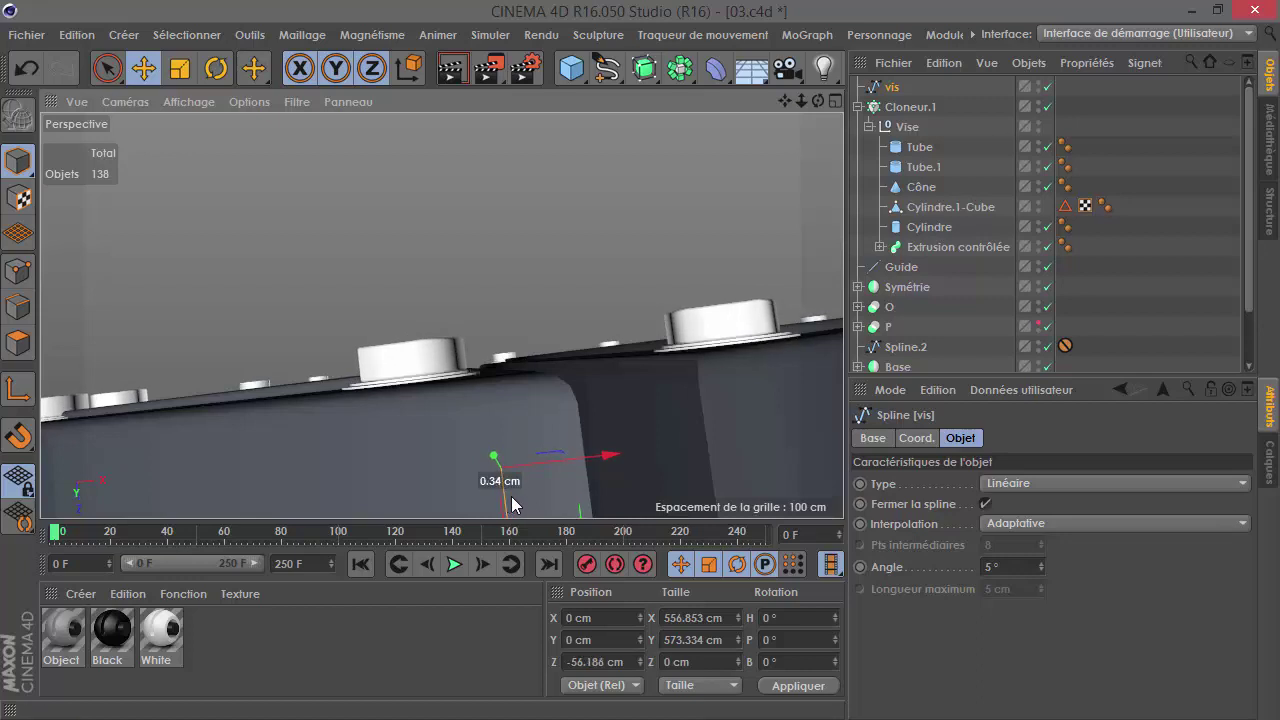
Step: Enter −56.4 cm as the vis spline's Position Z and view the building from above
left_click(916, 438)
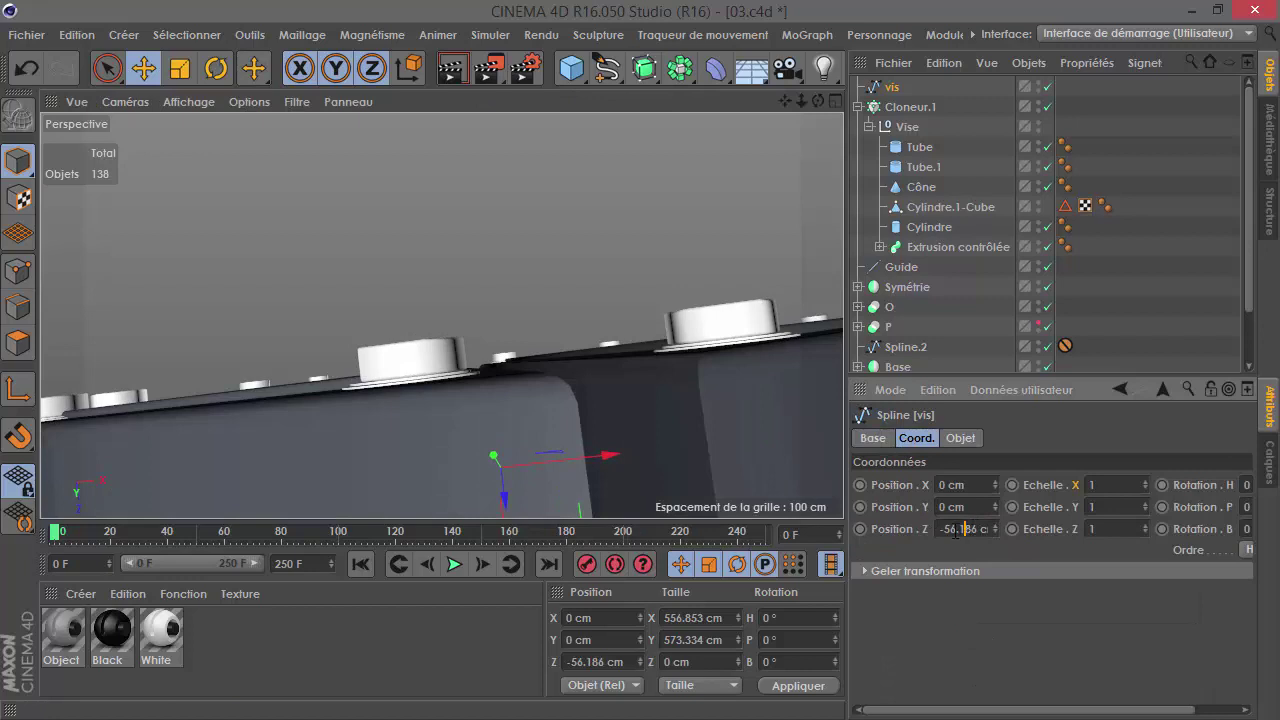
key("BackSpace")
key("Return")
key("Return")
mouse_move(592, 408)
left_mouse_down("alt")
mouse_move(374, 378)
mouse_move(471, 387)
mouse_move(490, 425)
left_mouse_up("alt")
scroll(490, 425, "down", 5)
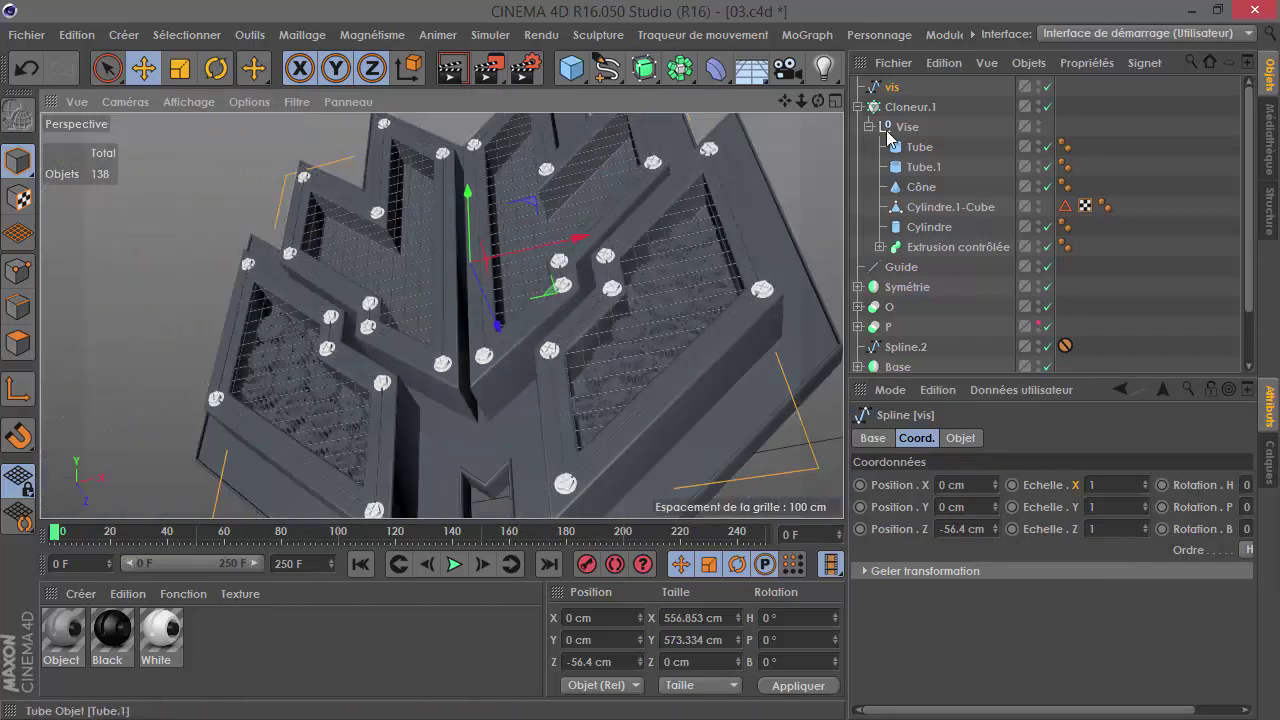
key("Down")
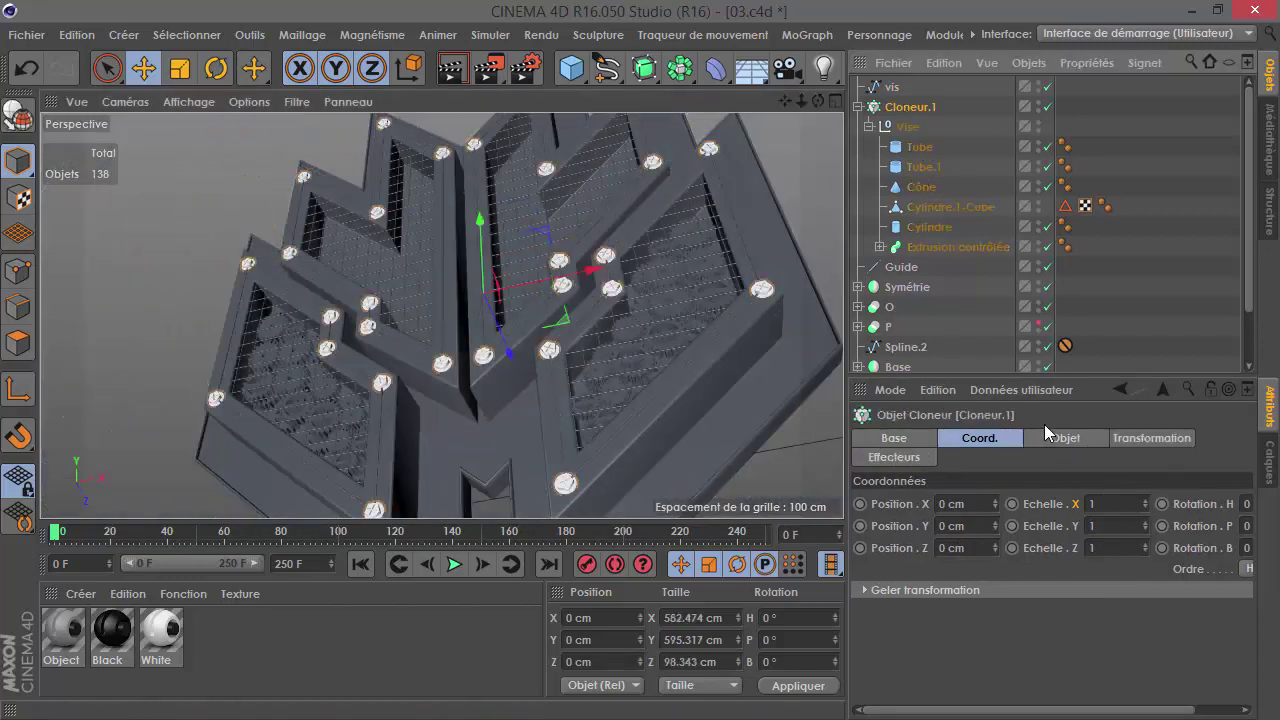
Step: Set Cloneur.1's clone colour to dark grey (RGB 79, 86, 93) in its Transformation settings
left_click(1062, 438)
left_click(1126, 437)
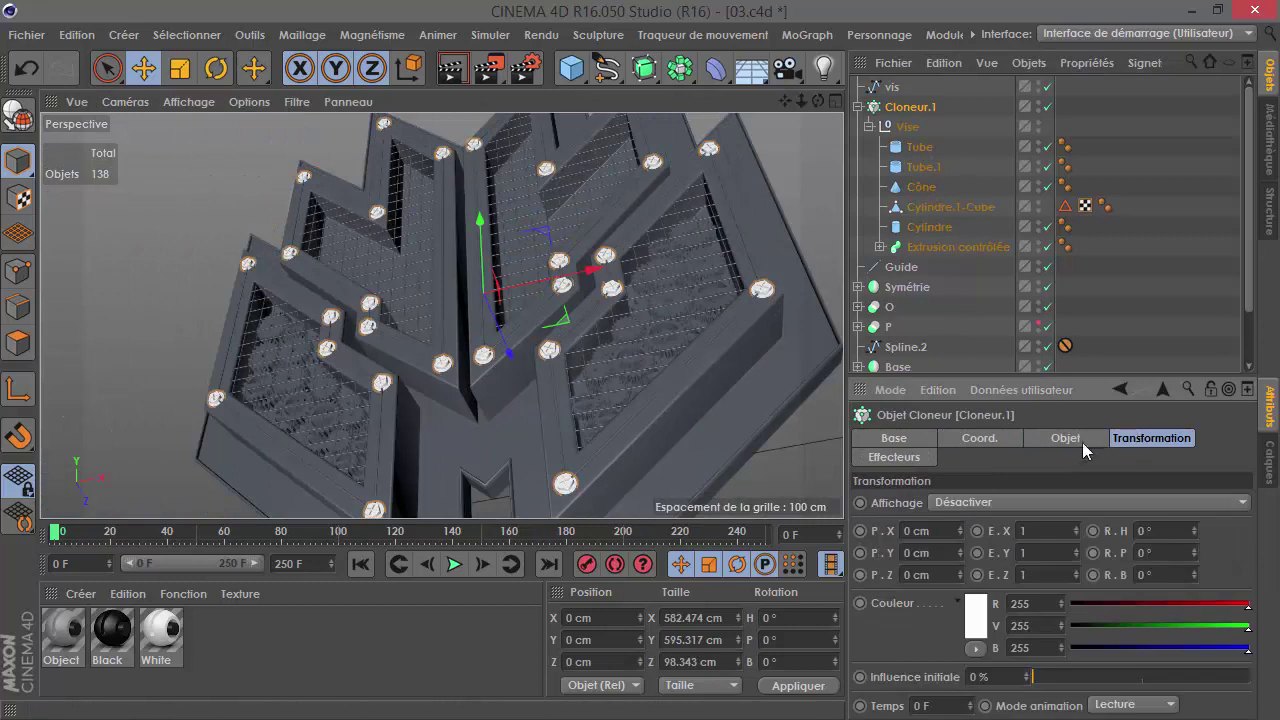
left_click(976, 620)
key("Escape")
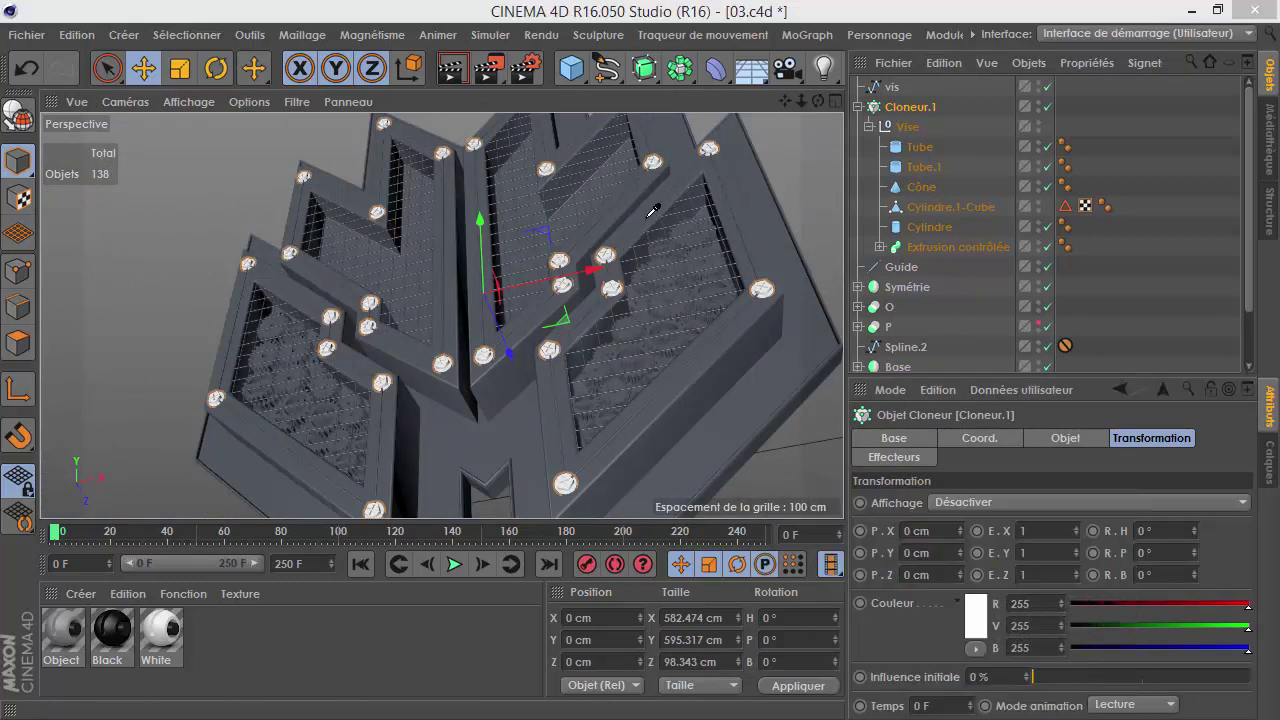
left_click(976, 620)
left_click(933, 694)
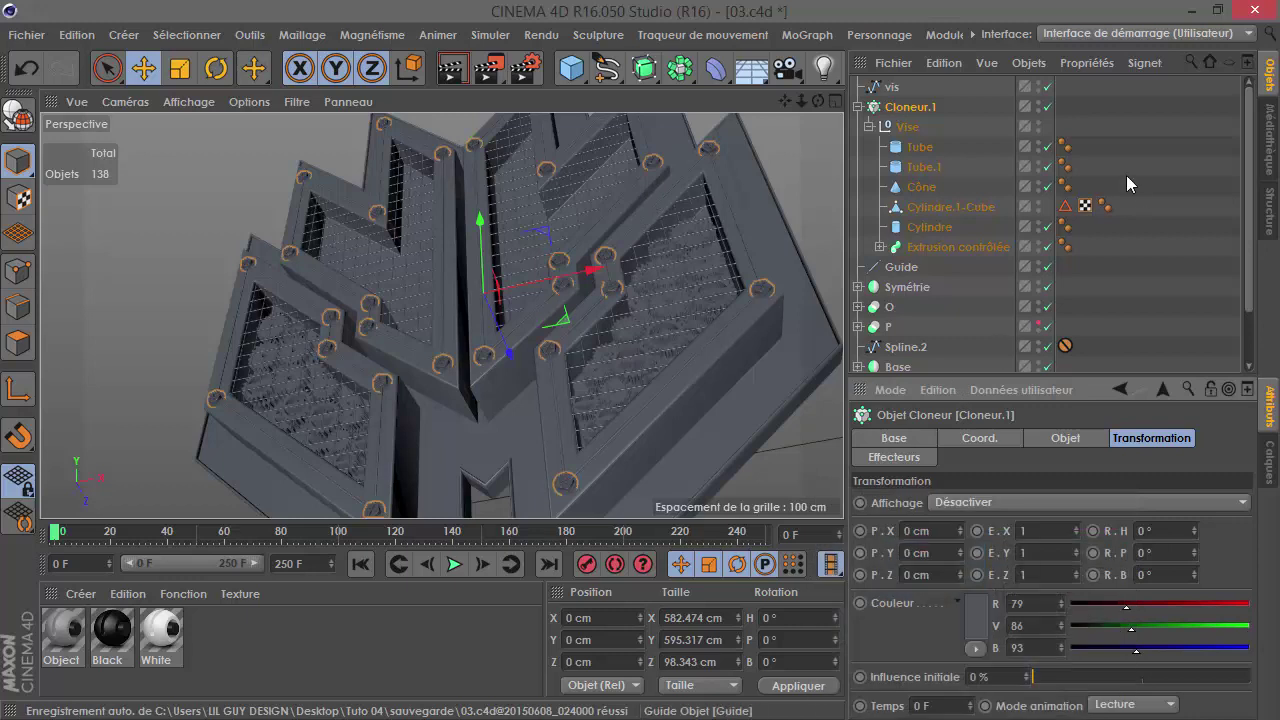
left_click(1102, 179)
Step: Orbit and zoom around the building to inspect the dark grey screws along the frame edges
mouse_move(685, 324)
left_mouse_down("alt")
mouse_move(650, 312)
mouse_move(609, 336)
mouse_move(527, 428)
left_mouse_up("alt")
scroll(544, 387, "down", 2)
scroll(525, 369, "down", 3)
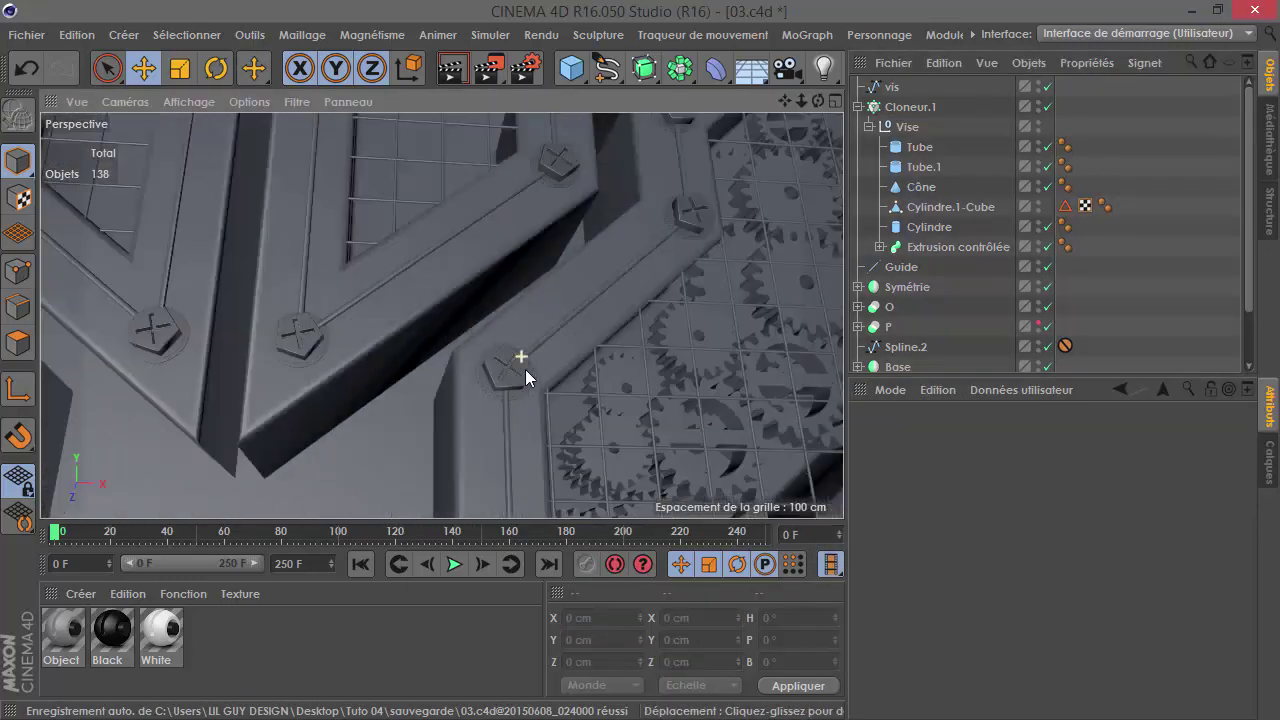
scroll(503, 408, "down", 3)
scroll(490, 413, "down", 3)
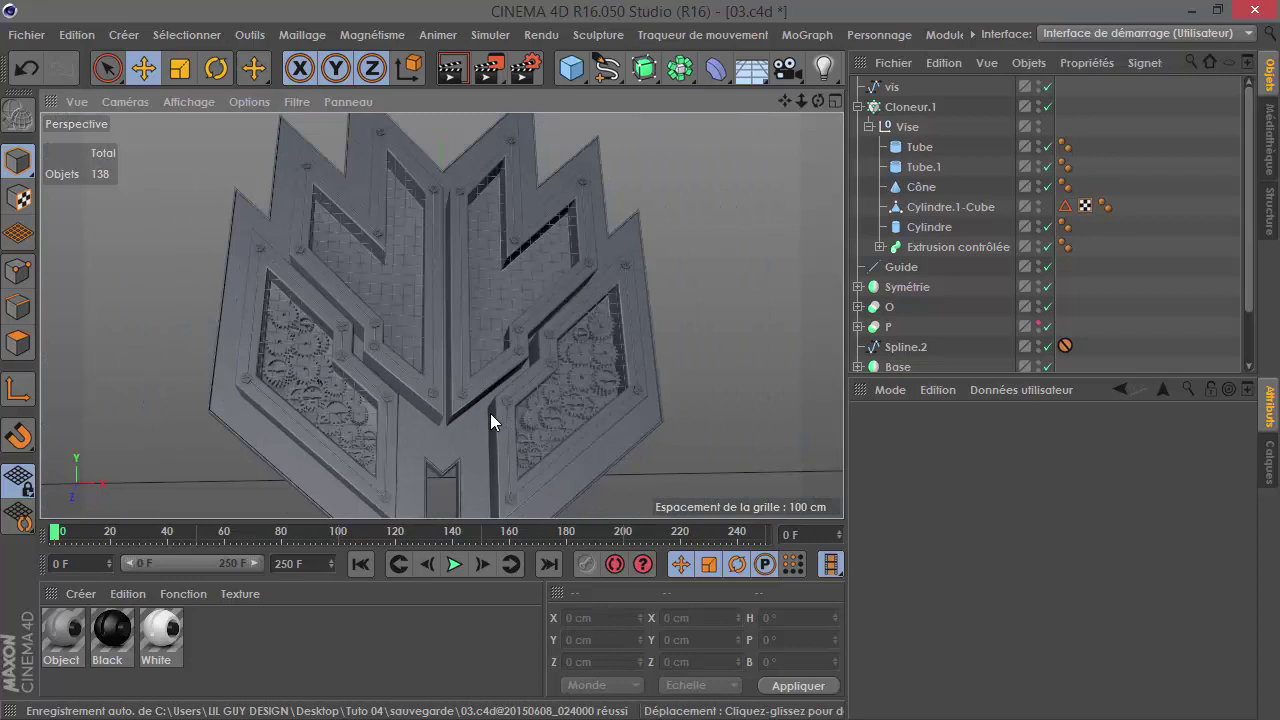
mouse_move(490, 413)
left_mouse_down("alt")
mouse_move(394, 205)
mouse_move(400, 240)
mouse_move(251, 250)
mouse_move(424, 366)
mouse_move(523, 375)
mouse_move(587, 403)
mouse_move(492, 293)
mouse_move(513, 264)
mouse_move(528, 263)
mouse_move(514, 298)
mouse_move(396, 333)
mouse_move(419, 416)
mouse_move(472, 302)
mouse_move(467, 239)
mouse_move(395, 397)
mouse_move(467, 210)
left_mouse_up("alt")
scroll(514, 299, "up", 3)
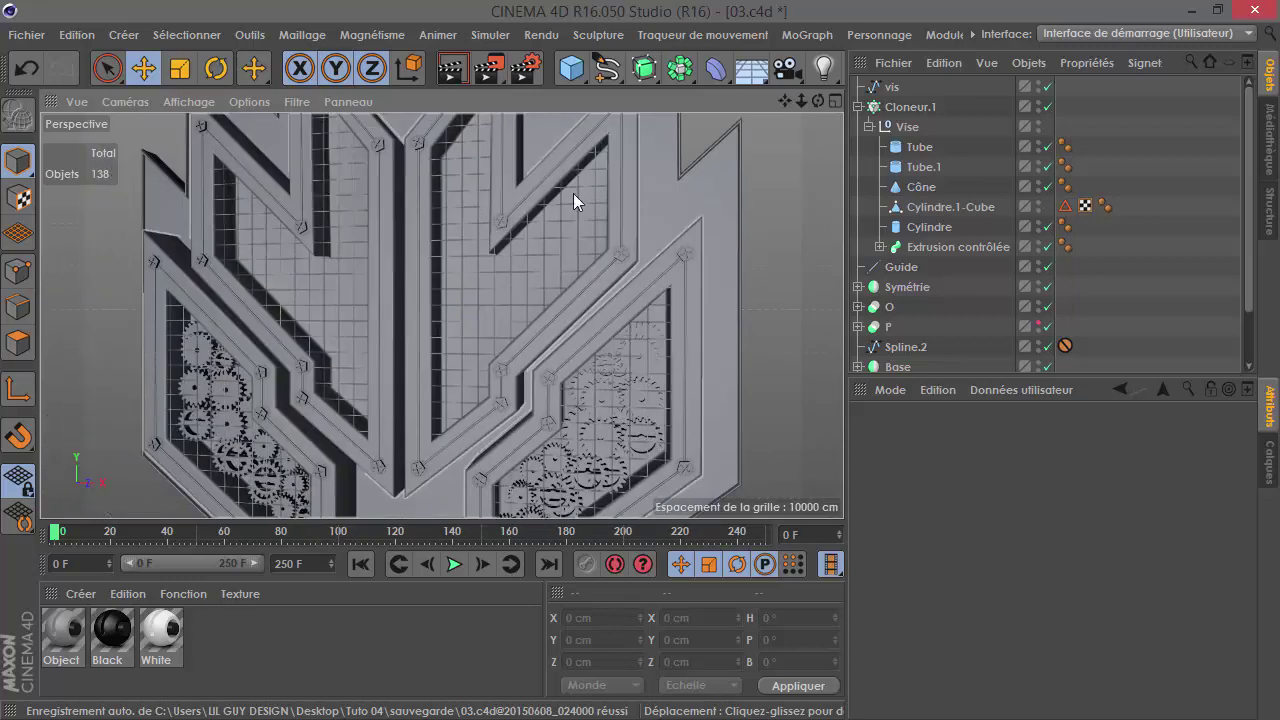
mouse_move(483, 353)
left_mouse_down("alt")
mouse_move(489, 229)
mouse_move(503, 420)
mouse_move(463, 429)
mouse_move(460, 395)
mouse_move(537, 364)
mouse_move(486, 360)
mouse_move(549, 349)
mouse_move(459, 394)
left_mouse_up("alt")
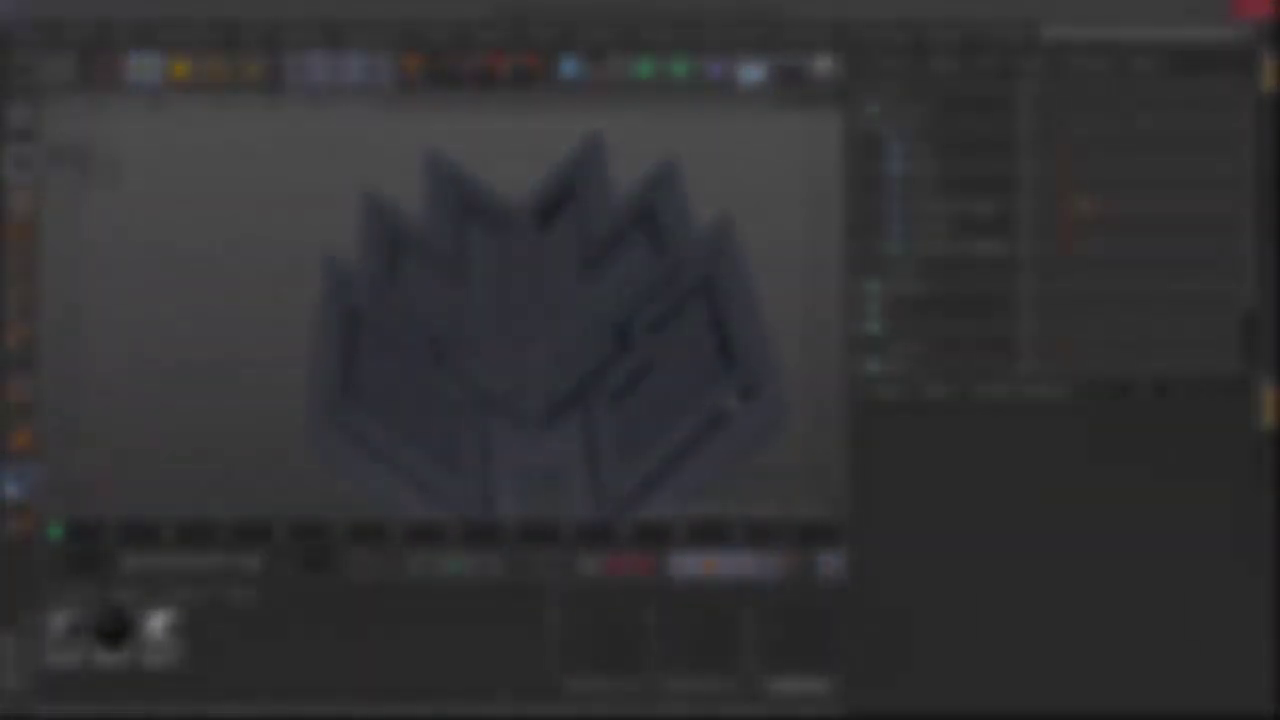